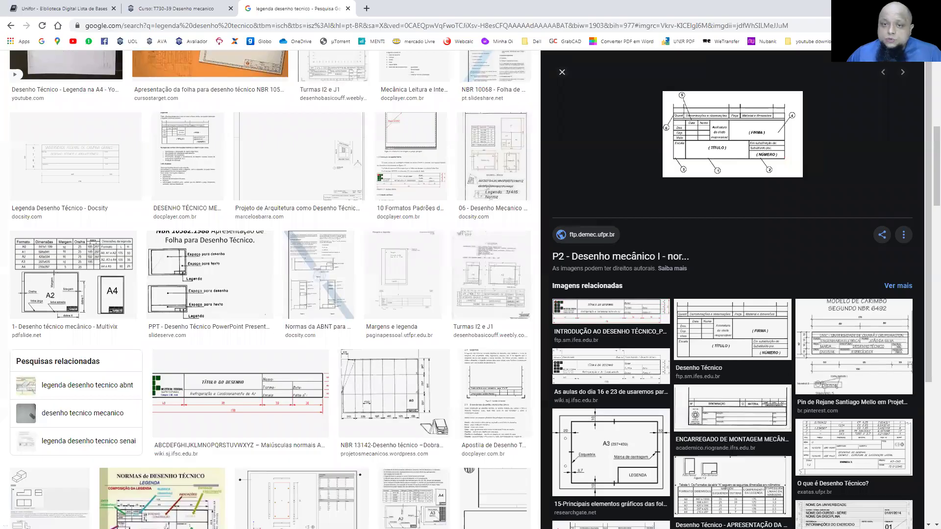
- Switch to the PowerPoint slideshow and look through the exercise slides after the title block slide
key("alt+Tab")
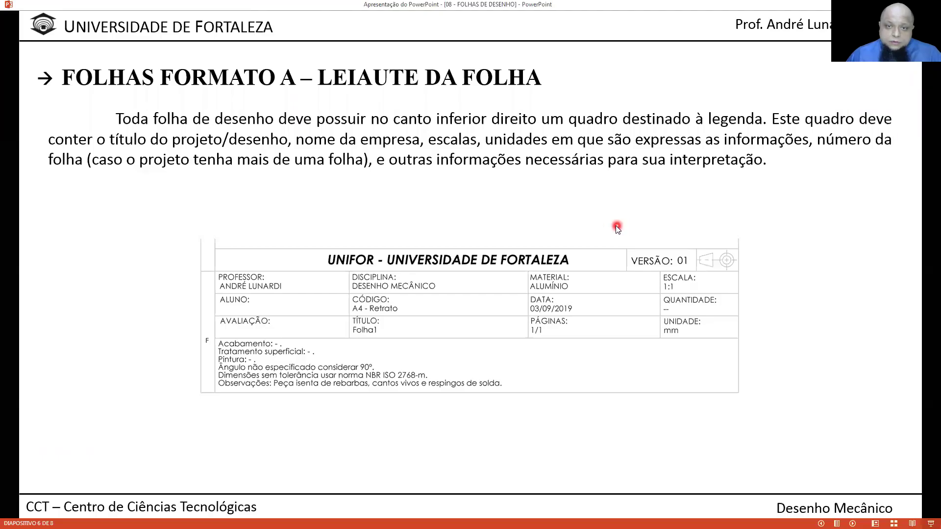
left_click(466, 233)
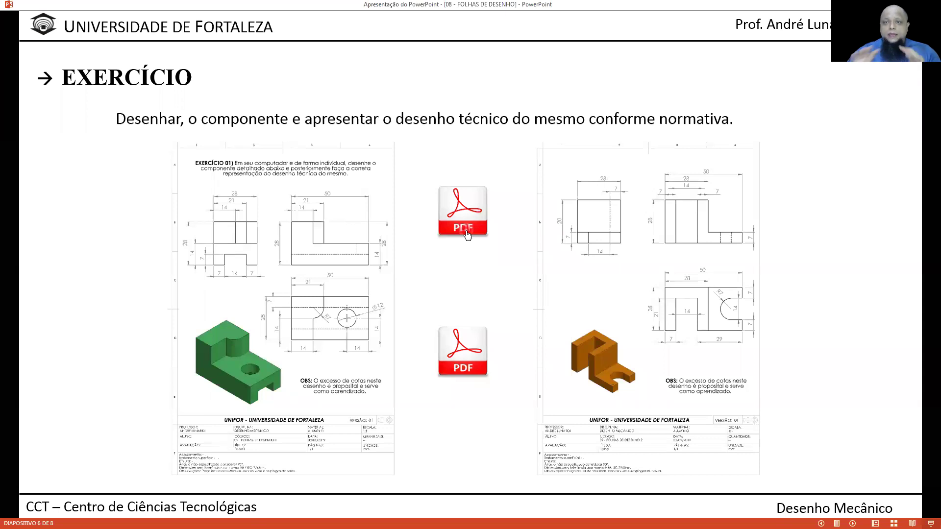
key("Right")
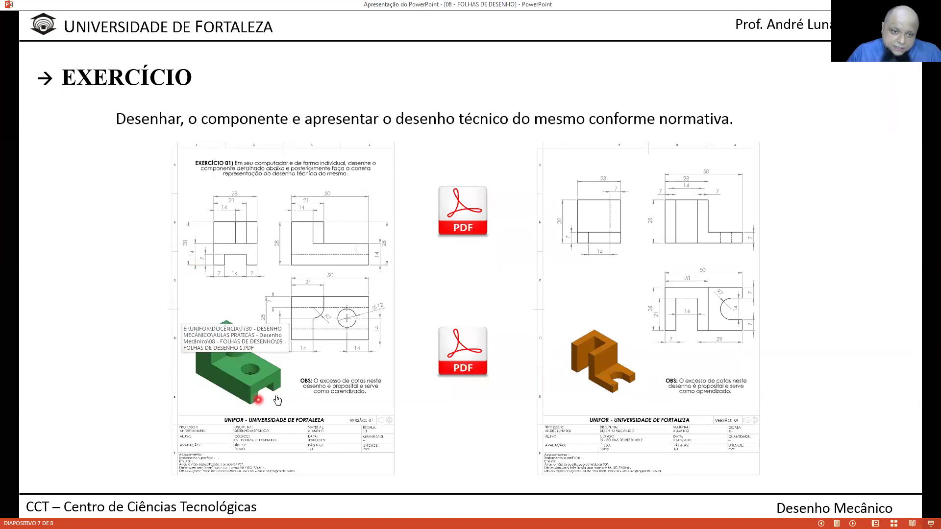
left_click(573, 352)
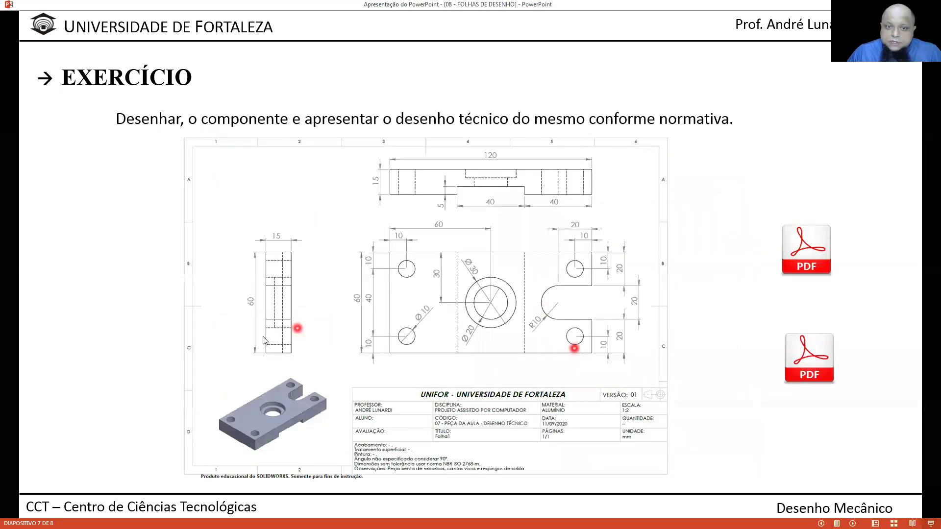
left_click(300, 424)
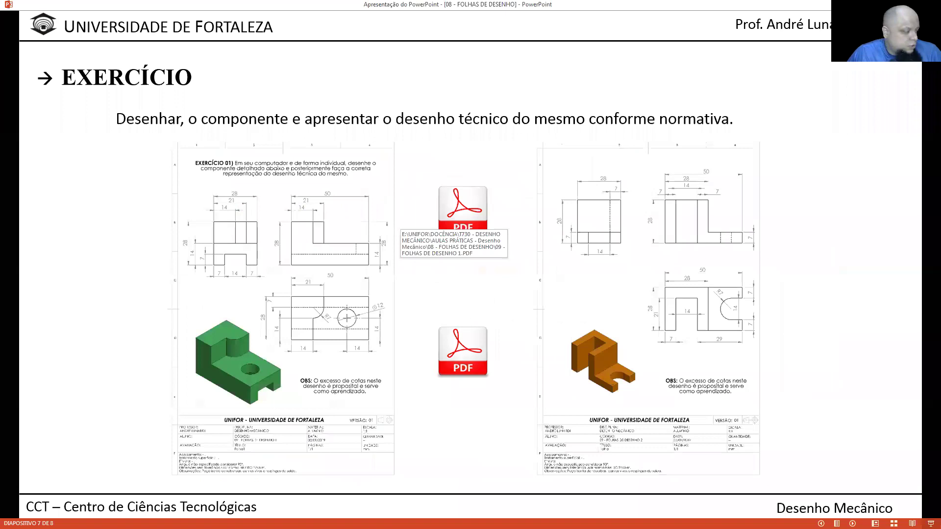
- Check the 08 - FOLHAS DE DESENHO section of the course page in the browser and return to the slideshow
key("alt+Tab")
left_click(209, 7)
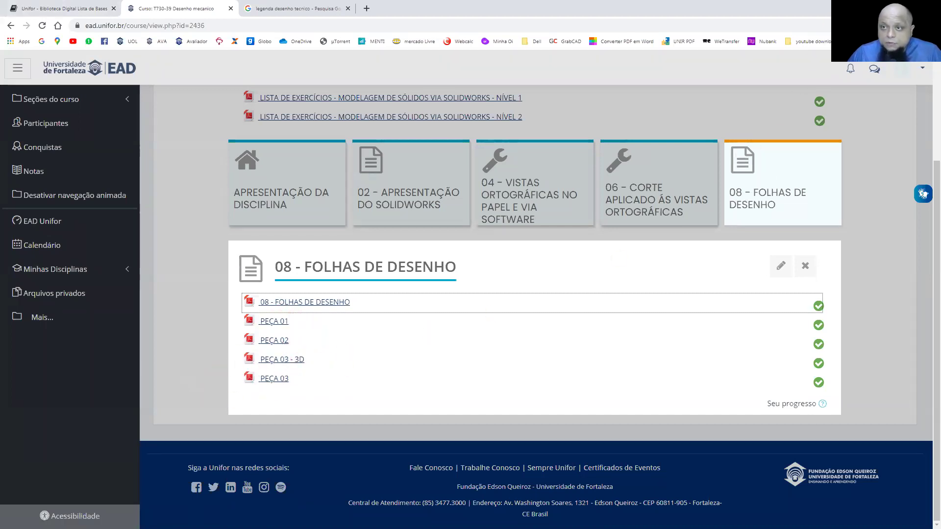
key("alt+Tab")
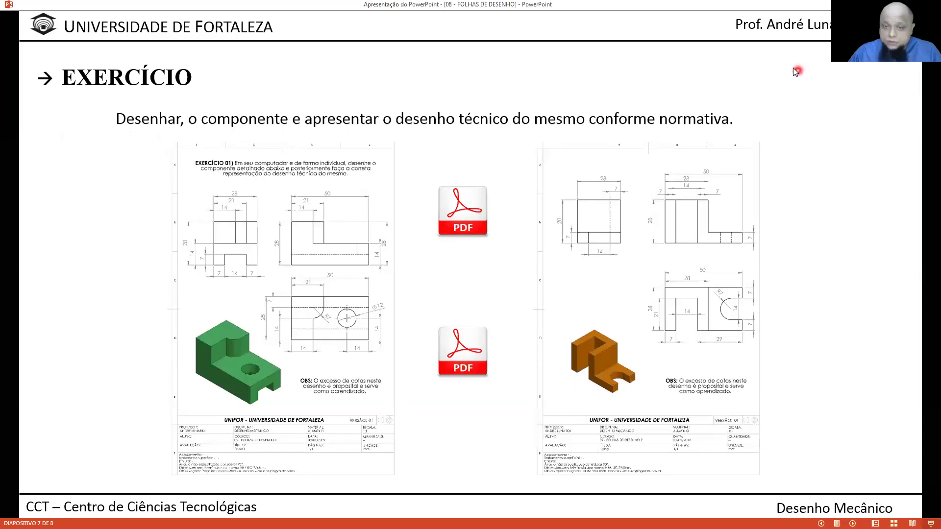
- Open the green part's exercise PDF from the slide and hide the bookmarks and tools panes in Acrobat Reader
left_click(464, 209)
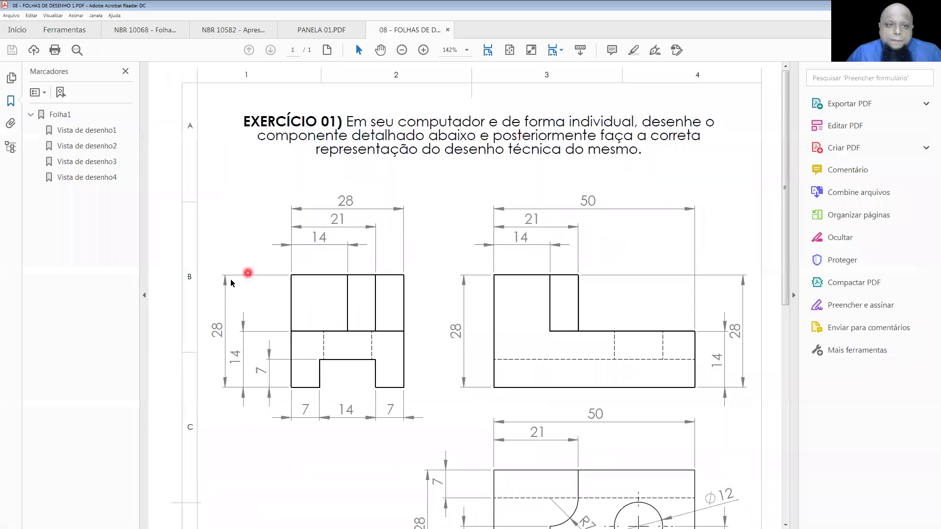
left_click(144, 295)
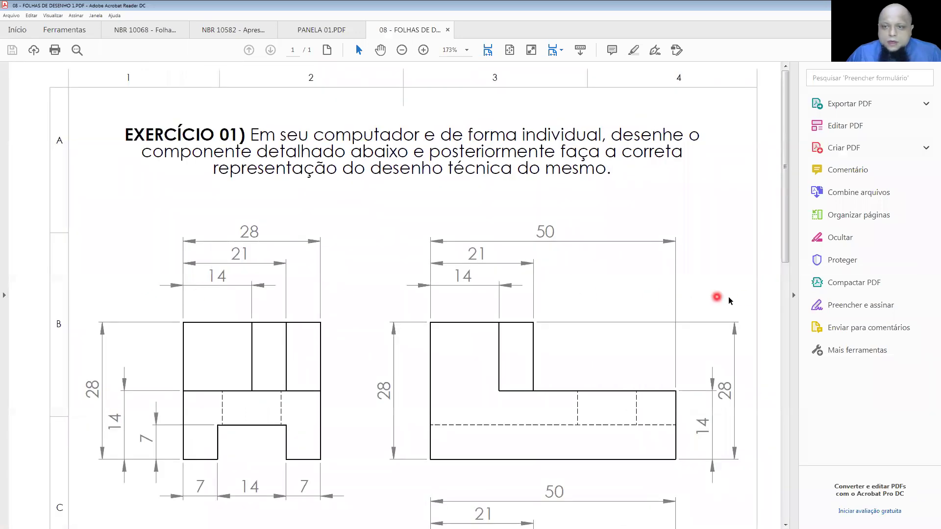
left_click(794, 295)
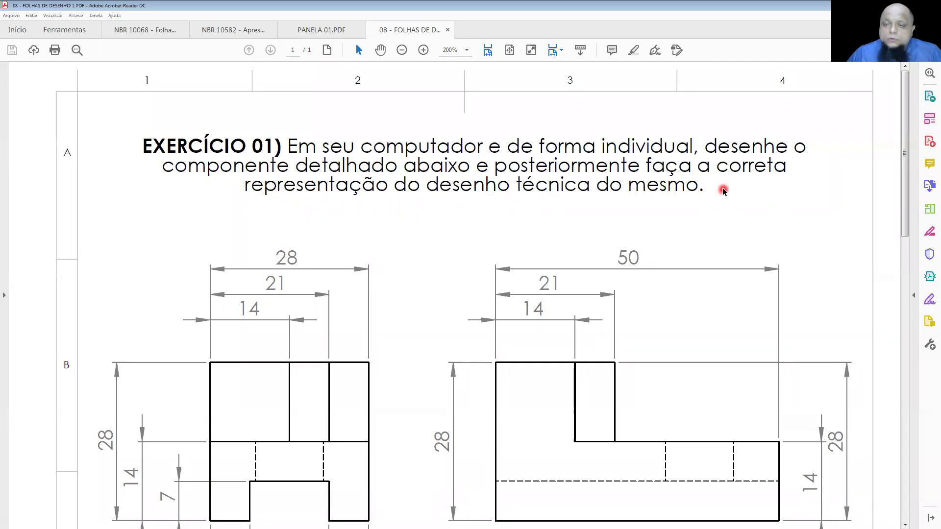
- Review the Exercise 01 drawing down to its title block, and set the page zoom to 100%
scroll(724, 190, "down", 10)
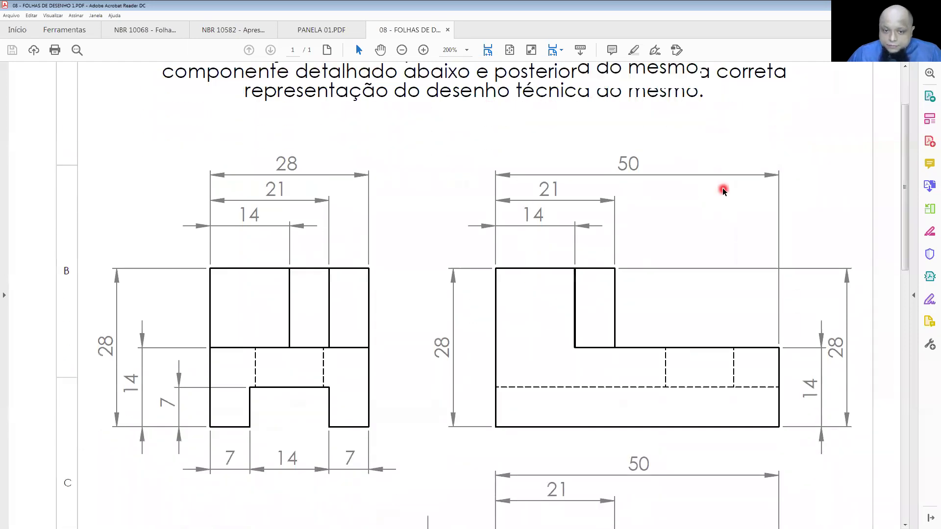
scroll(723, 190, "down", 7)
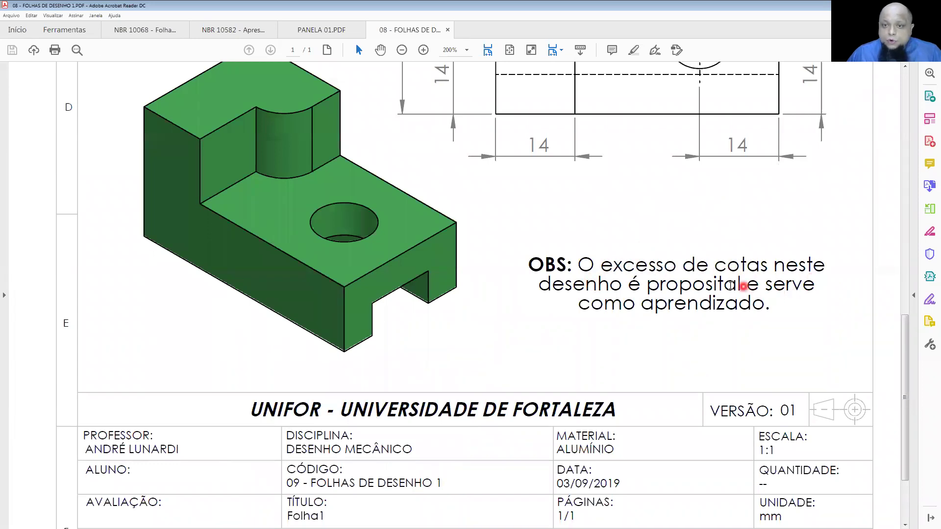
scroll(598, 294, "up", 2)
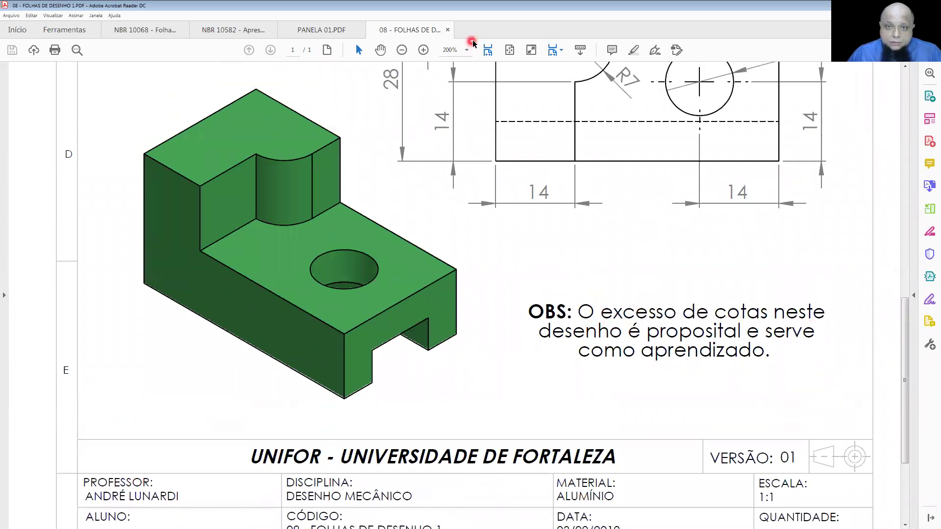
left_click(508, 50)
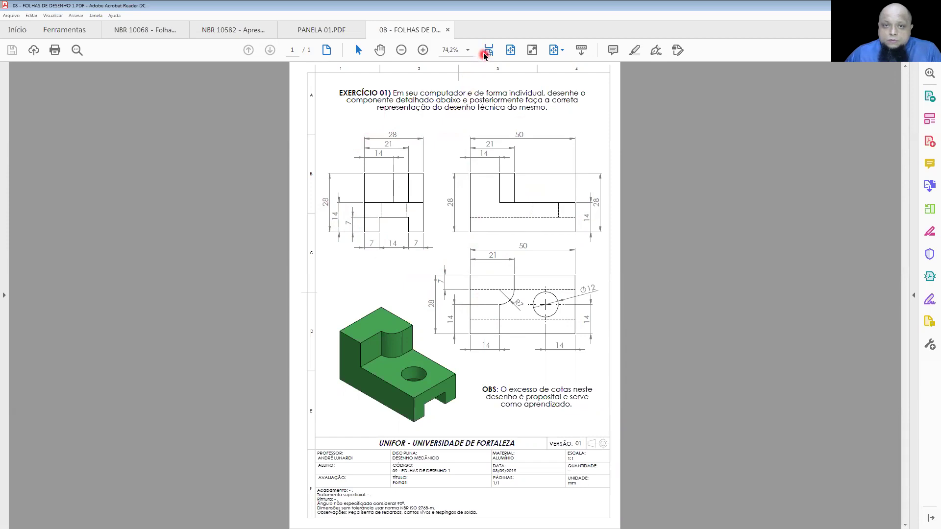
left_click(467, 49)
left_click(498, 121)
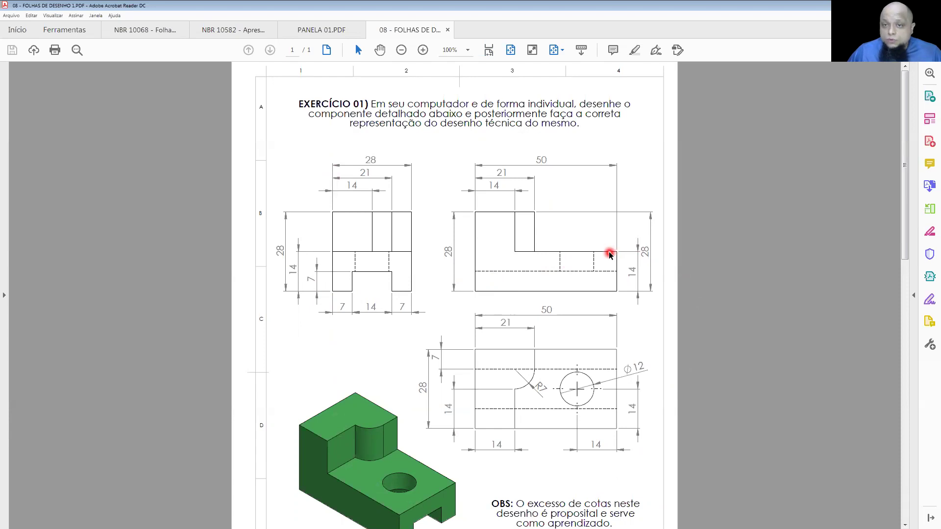
scroll(609, 251, "down", 1)
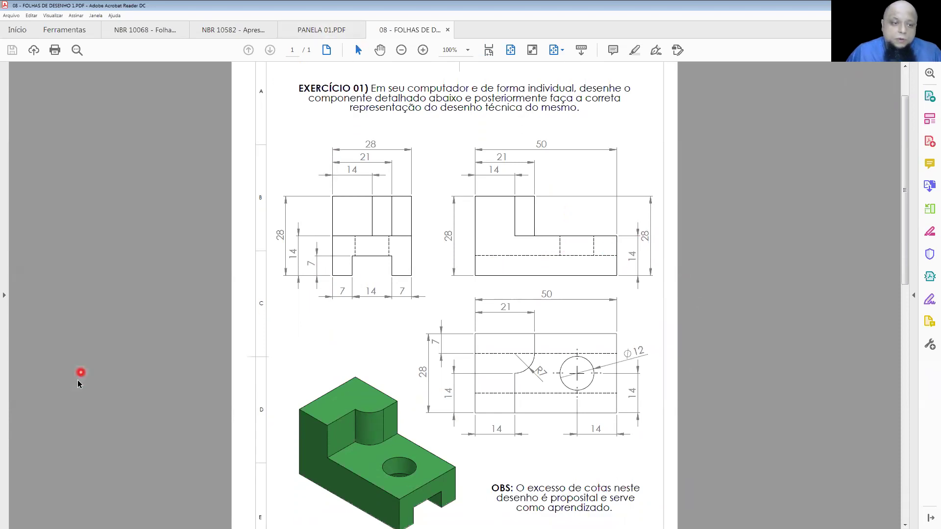
- Open the orange part's exercise PDF from the slideshow and examine its views, isometric image and title block
key("alt+Tab")
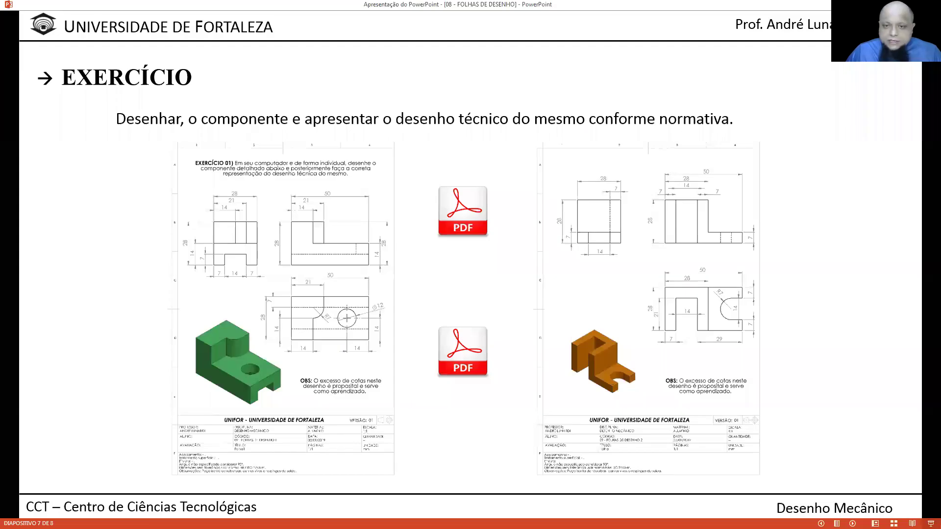
left_click(465, 353)
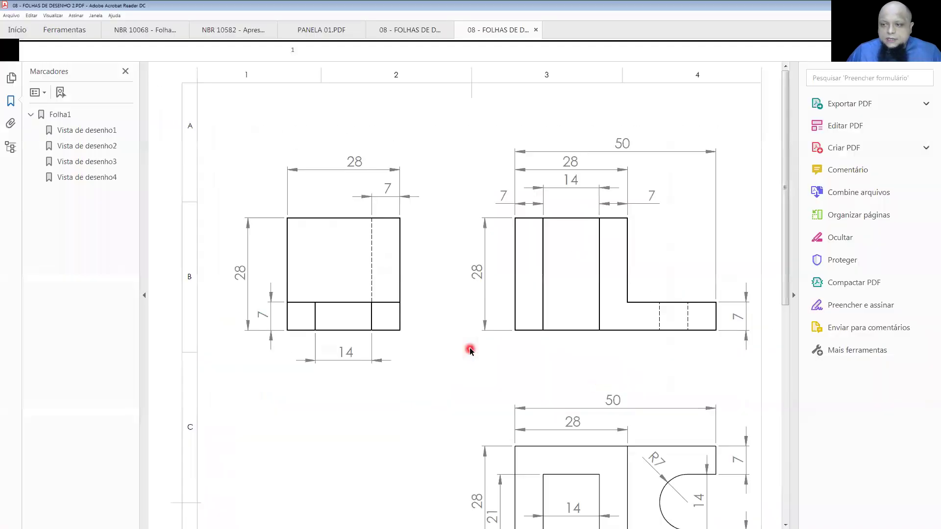
scroll(470, 350, "down", 4)
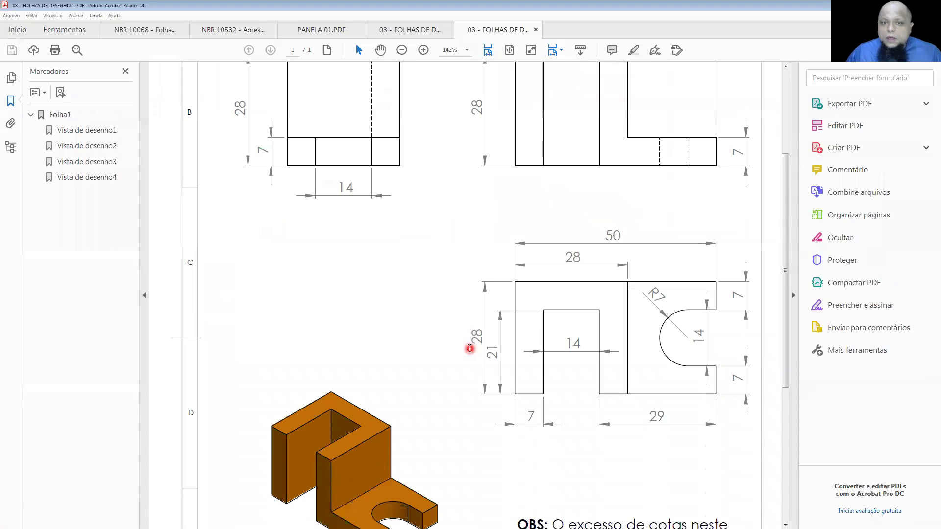
scroll(470, 350, "up", 3)
scroll(412, 343, "down", 5)
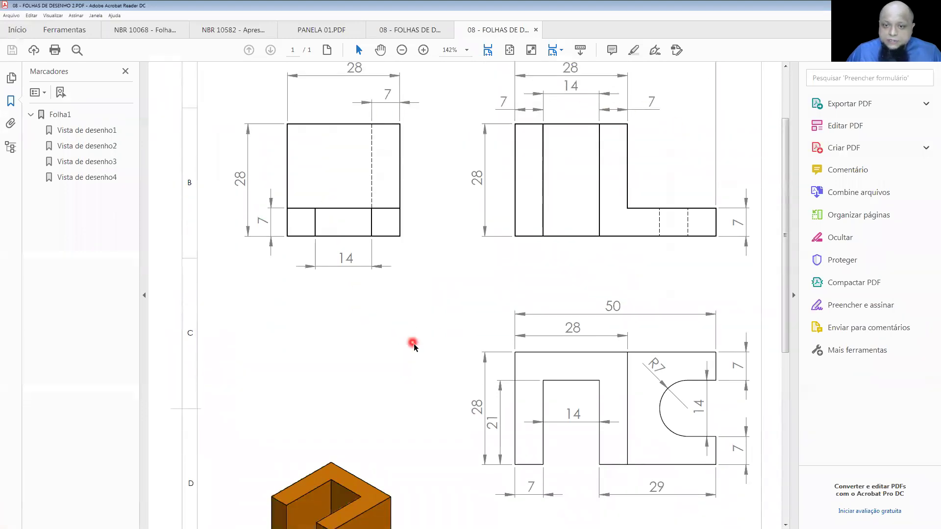
scroll(399, 342, "down", 2)
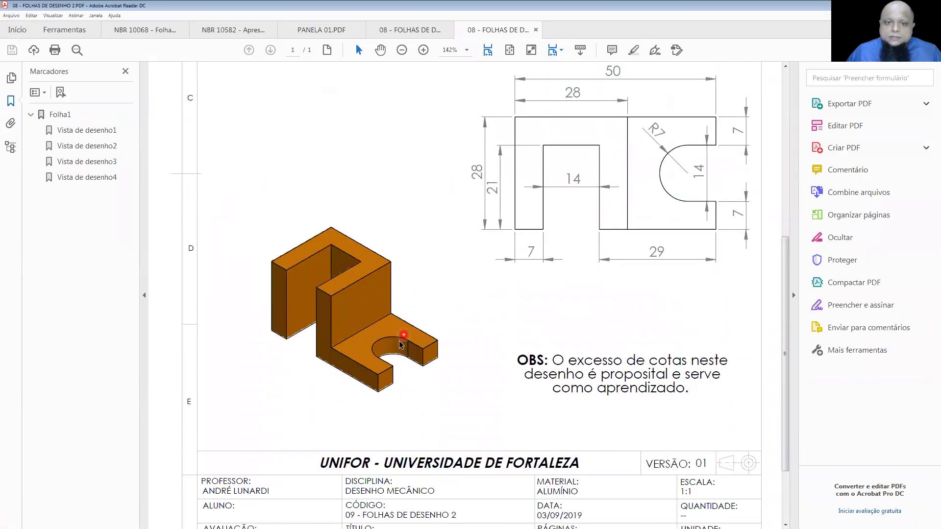
scroll(382, 356, "down", 1)
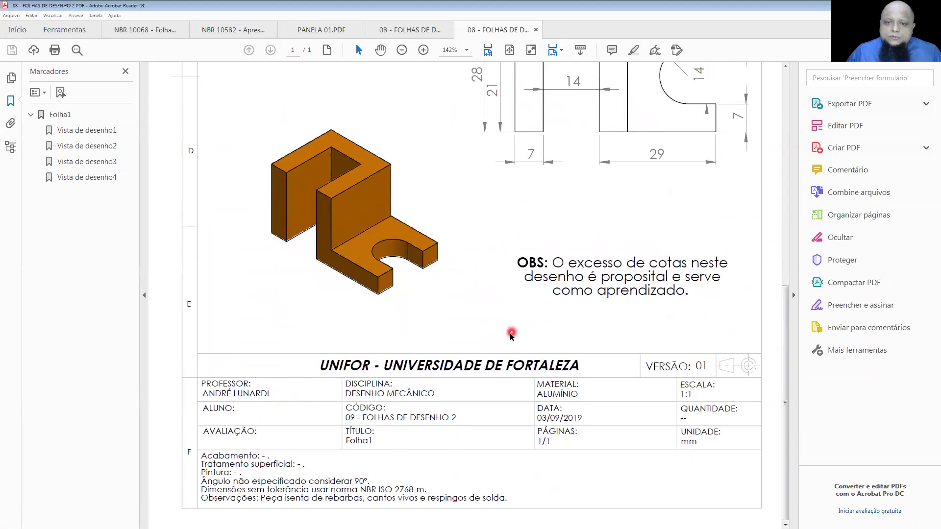
scroll(505, 343, "up", 4)
scroll(505, 351, "up", 1)
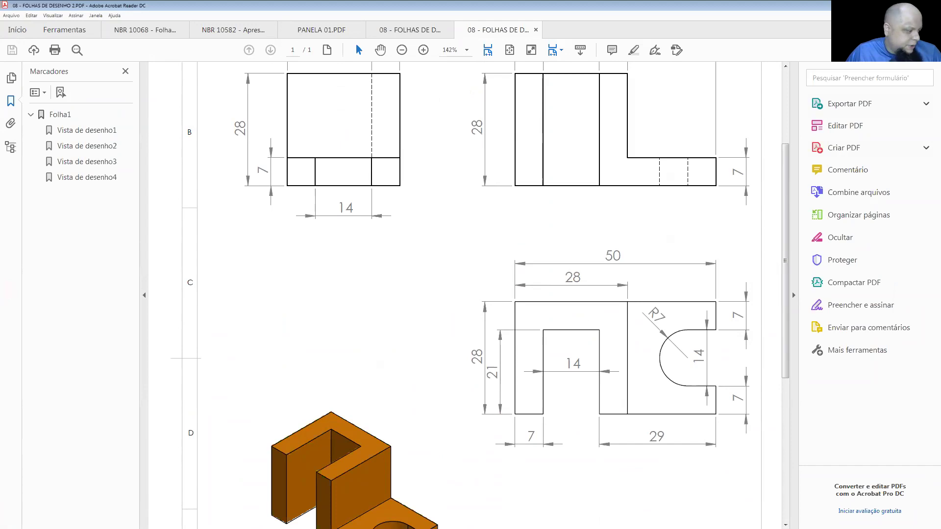
- Return to the slideshow, dismiss the file error, and open the plate drawing's PDF from the last exercise slide
key("alt+Tab")
left_click(106, 333)
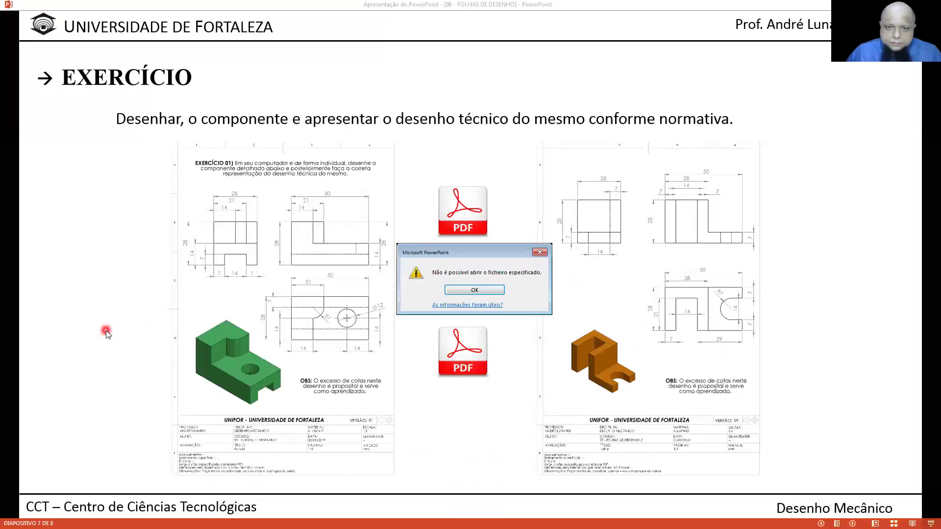
left_click(487, 294)
left_click(492, 299)
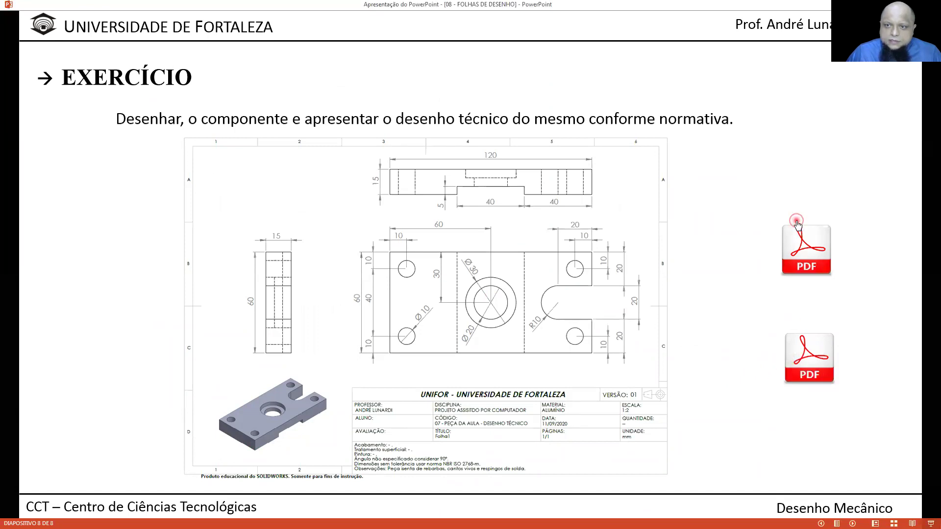
left_click(794, 241)
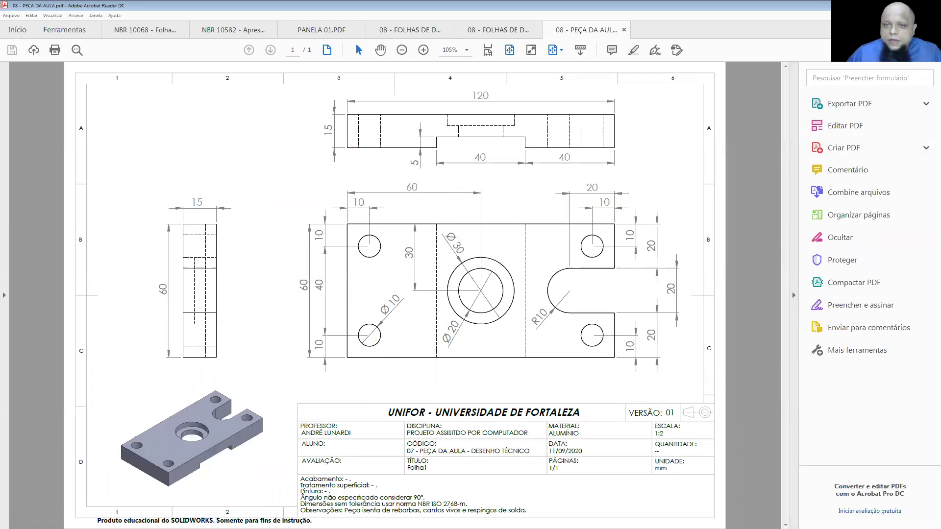
- Return to the slideshow and go back to the slide with the green and orange parts
key("alt+Tab")
key("Right")
key("Left")
key("Left")
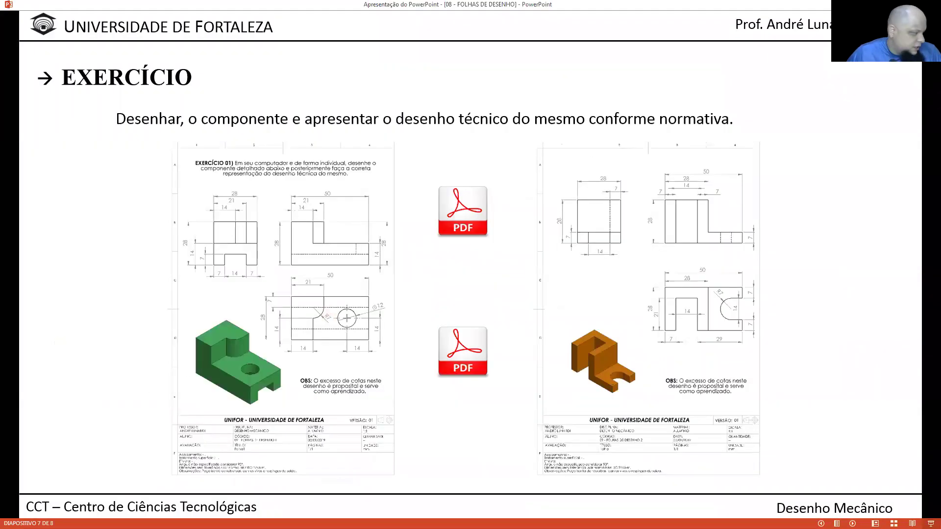
- Switch to SOLIDWORKS and create a new part document
key("alt+Tab")
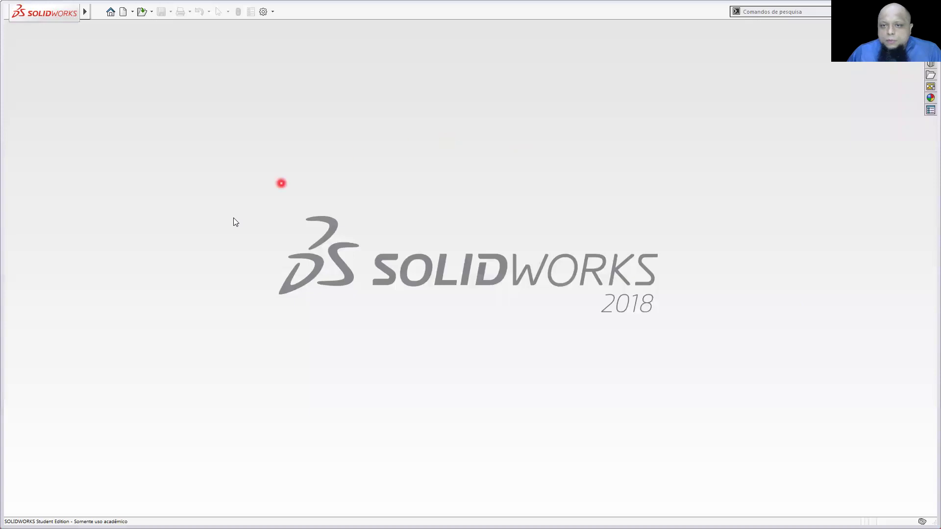
left_click(122, 15)
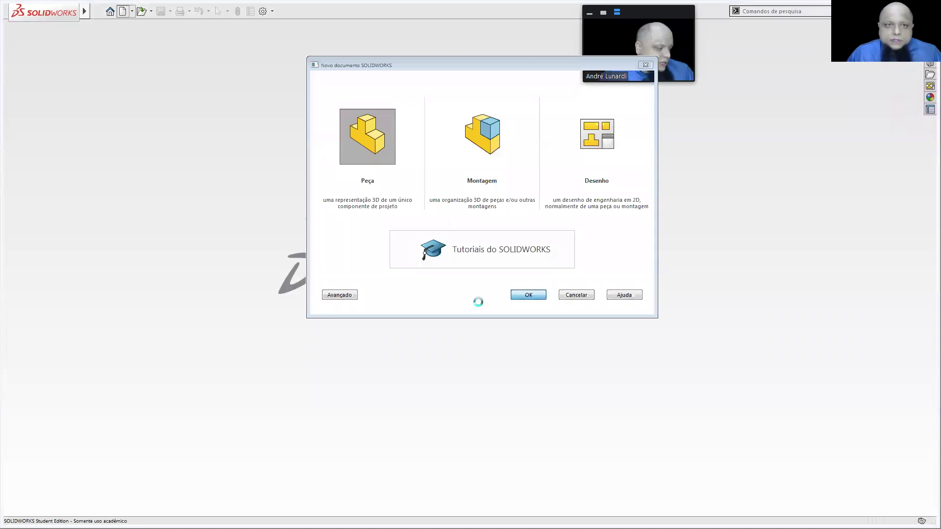
- Switch to Acrobat Reader and close the other PDFs, leaving only the Exercise 01 drawing open for reference
key("alt+Tab")
left_click(184, 31)
left_click(185, 31)
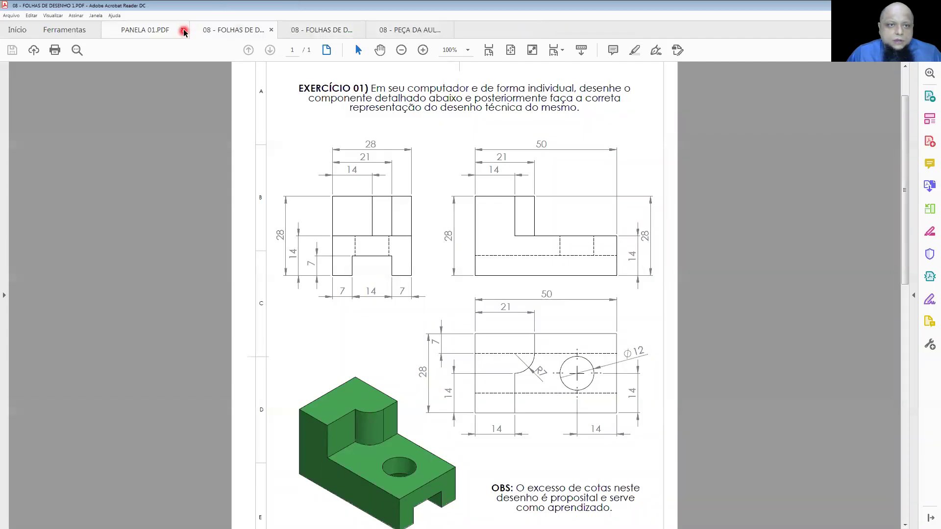
left_click(184, 31)
left_click(270, 30)
left_click(271, 30)
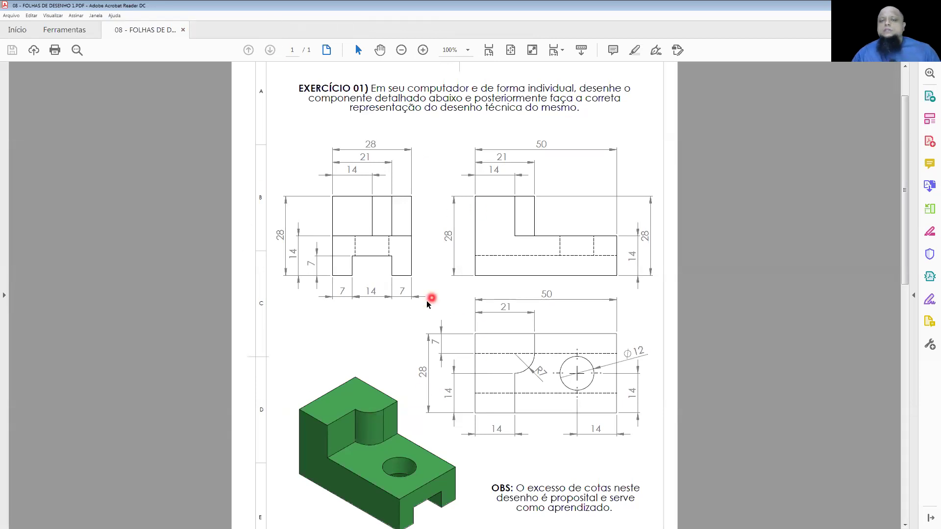
scroll(434, 332, "down", 1)
scroll(435, 333, "down", 1)
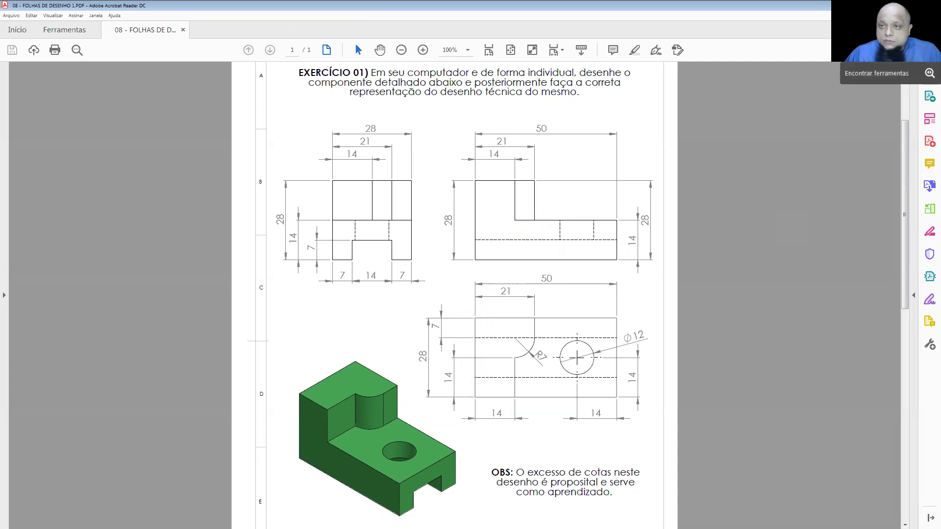
- Switch back to SOLIDWORKS and set the new part's view orientation to isometric
key("alt+Tab")
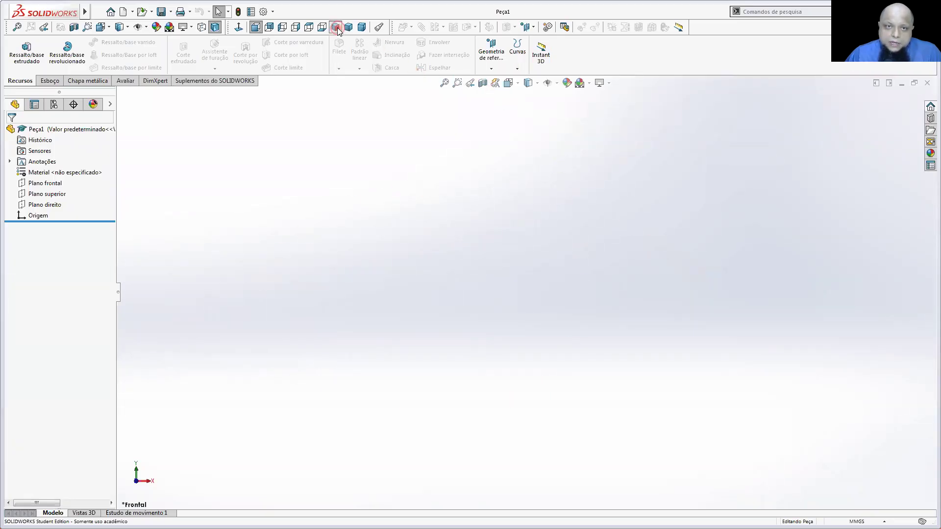
left_click(509, 83)
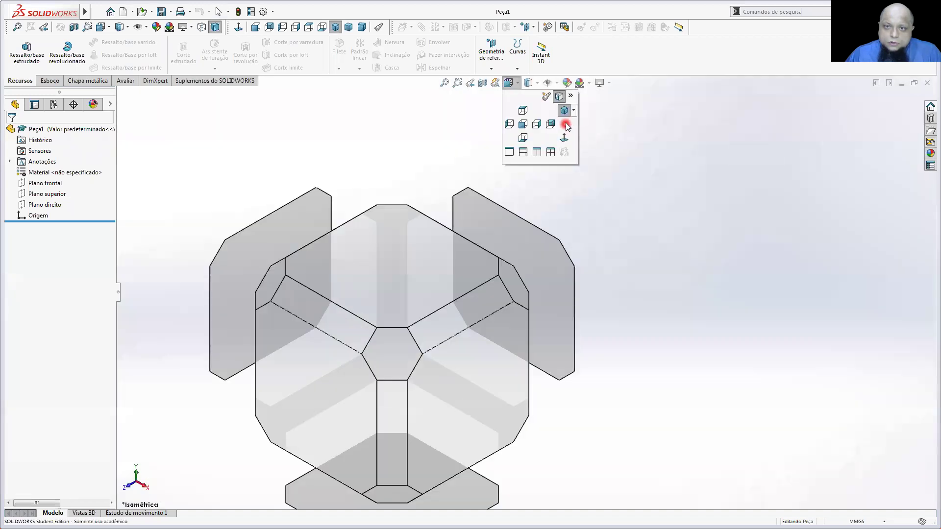
left_click(566, 125)
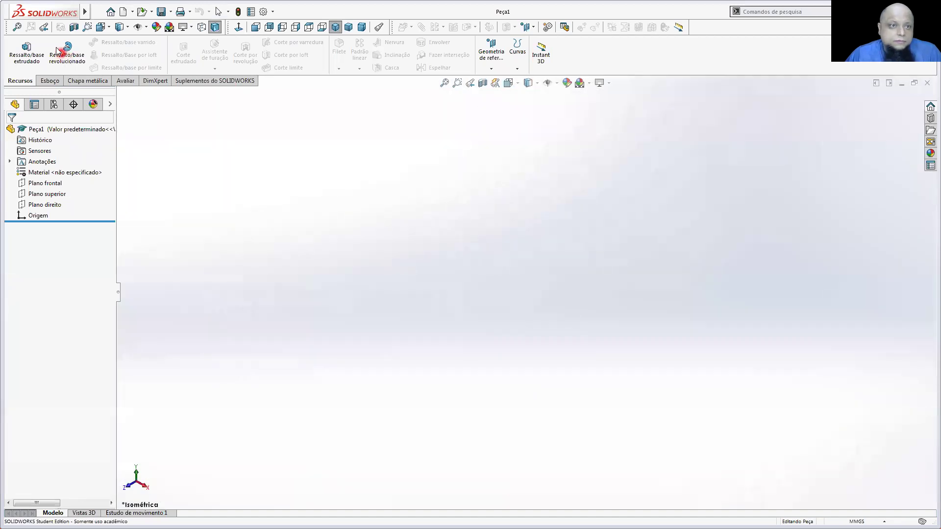
- Check the Exercise 01 drawing and start a new sketch on the top plane (Plano superior)
left_click(49, 80)
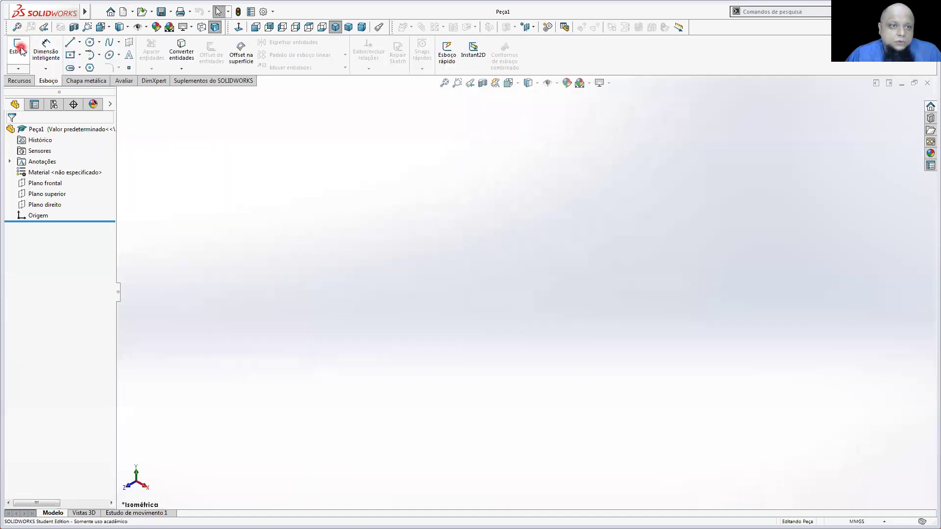
left_click(18, 49)
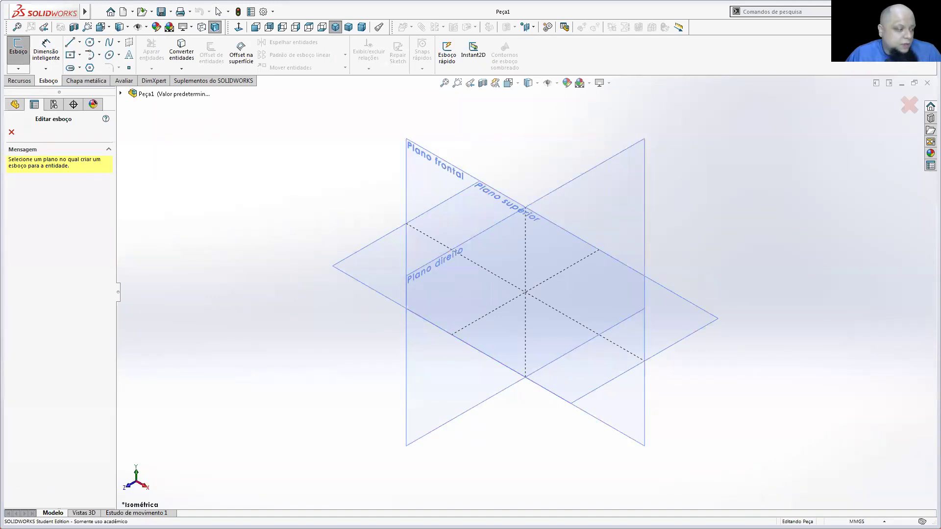
key("alt+Tab")
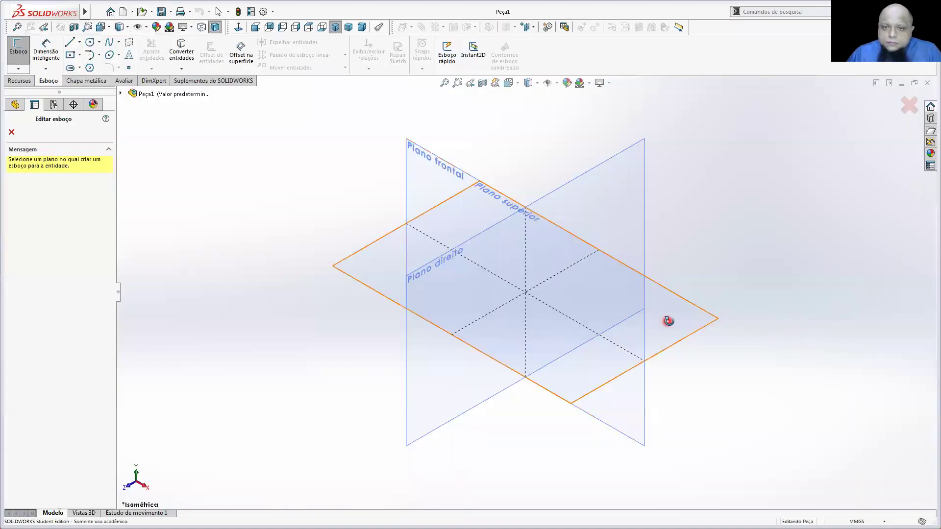
middle_click_drag(668, 321, 659, 401)
left_click(515, 200)
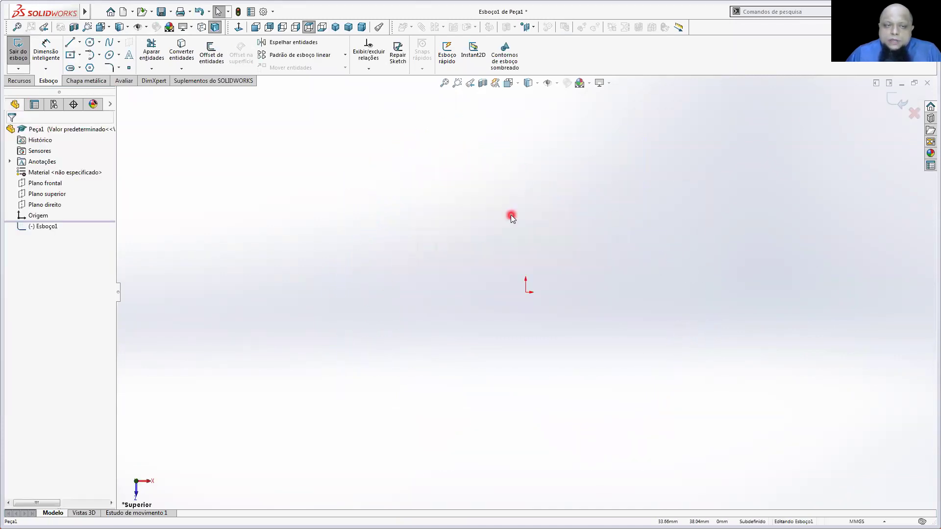
- Sketch a center rectangle about 113 mm wide and 71 mm high, centred on the origin
left_click(71, 58)
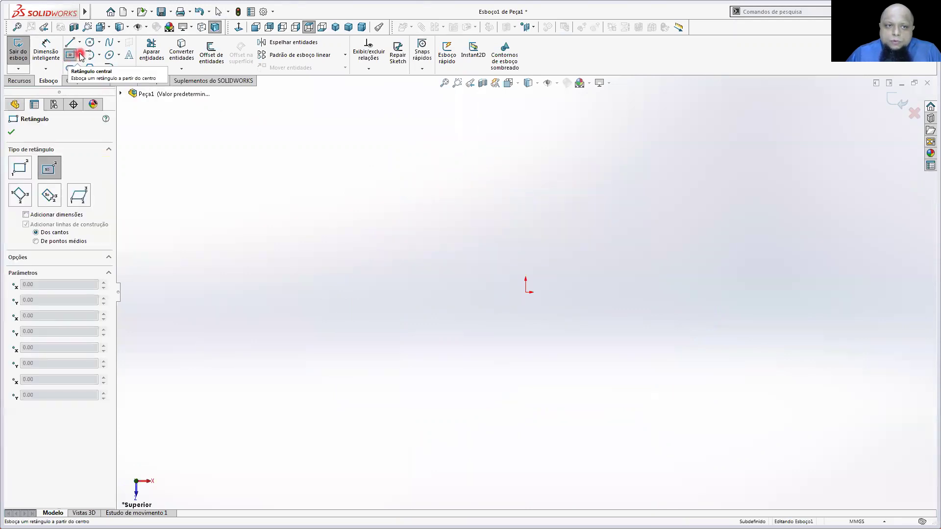
left_click(80, 55)
left_click(90, 84)
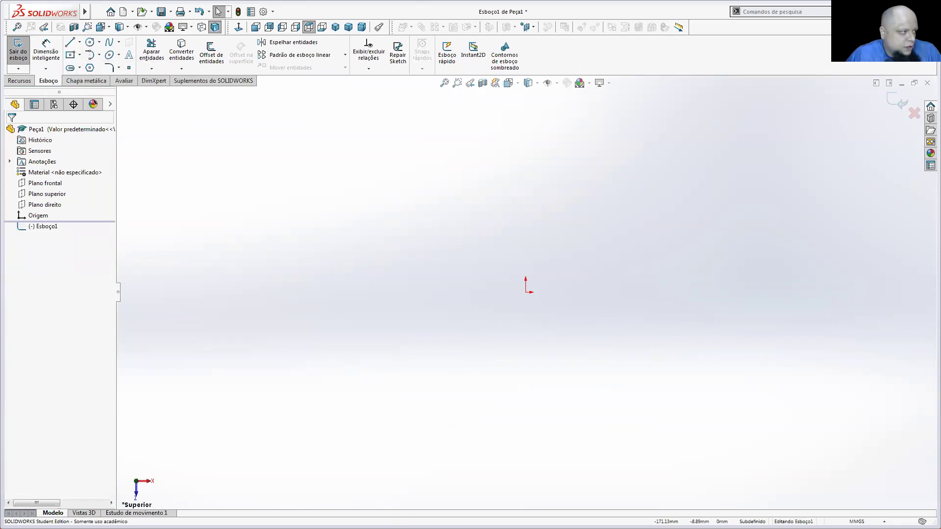
left_click(526, 292)
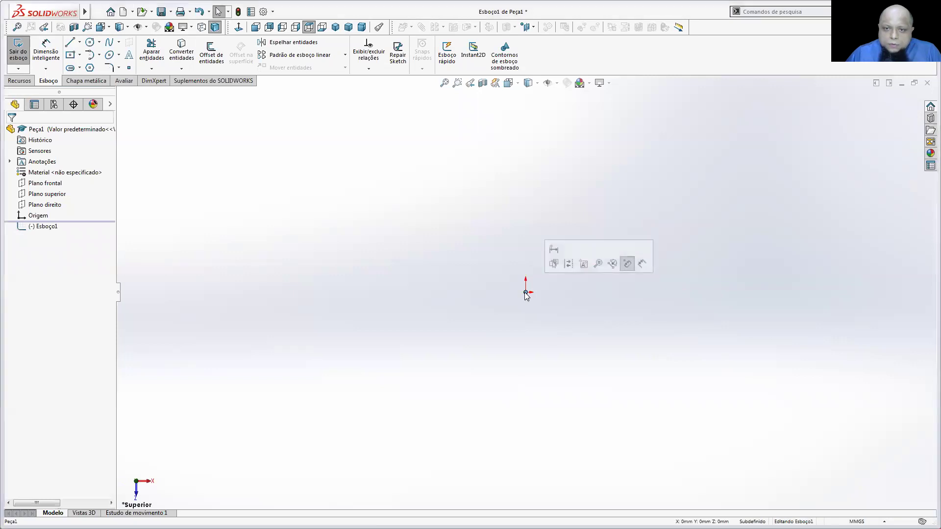
left_click(70, 54)
left_click(526, 292)
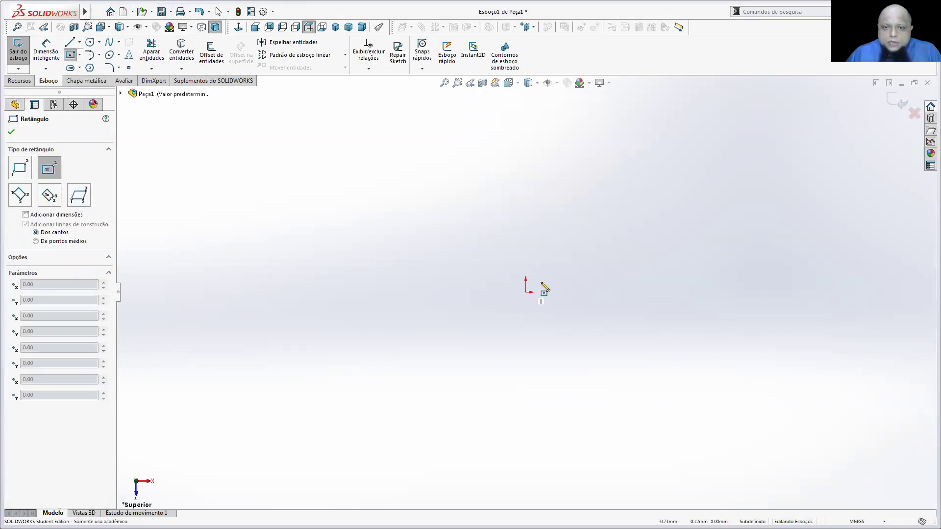
left_click(642, 218)
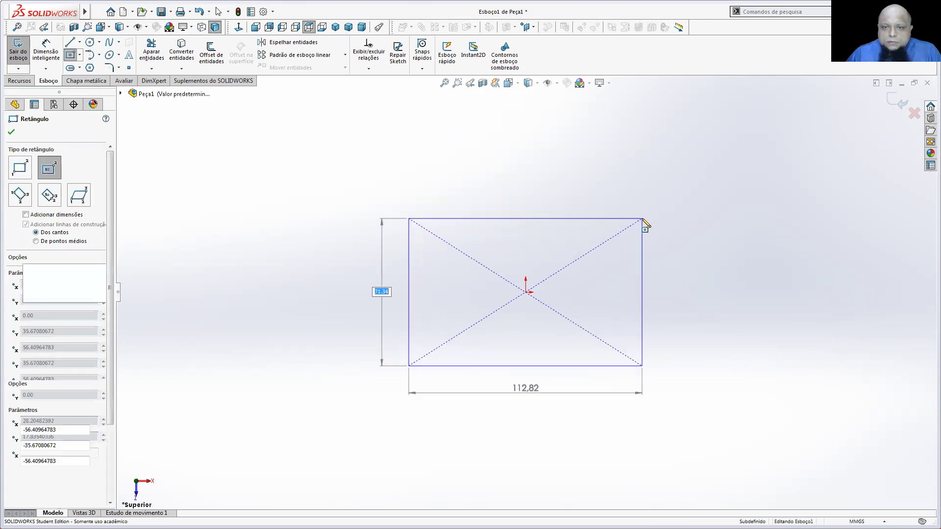
- Dimension the rectangle to 50 mm wide and 28 mm high
left_click(45, 51)
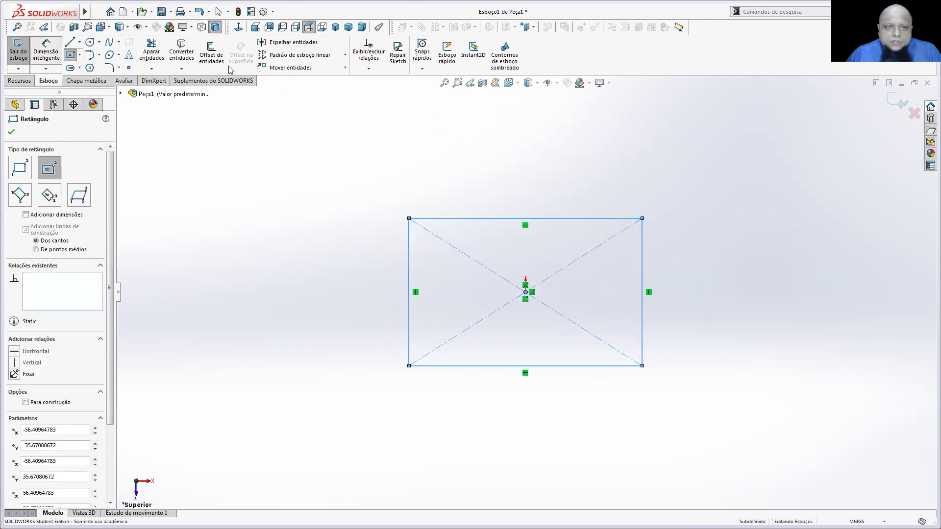
left_click(564, 203)
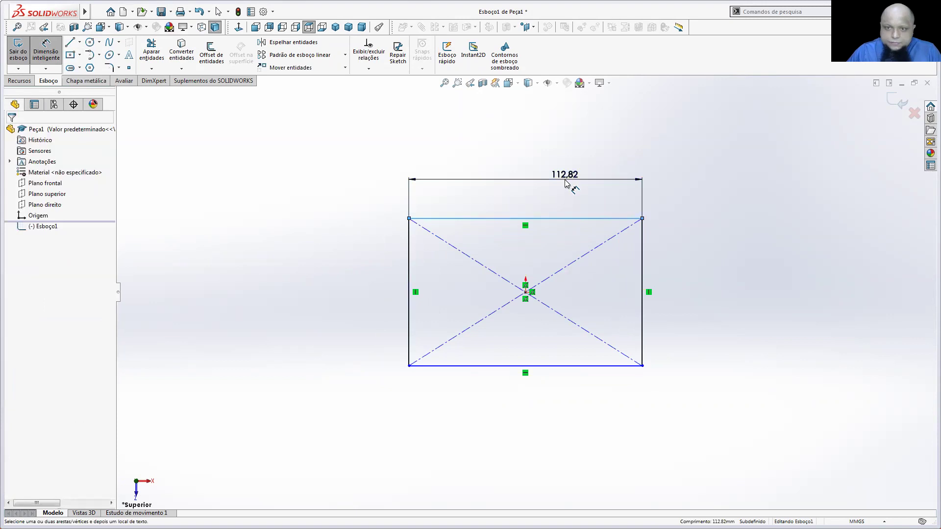
left_click(565, 182)
type("50")
key("Return")
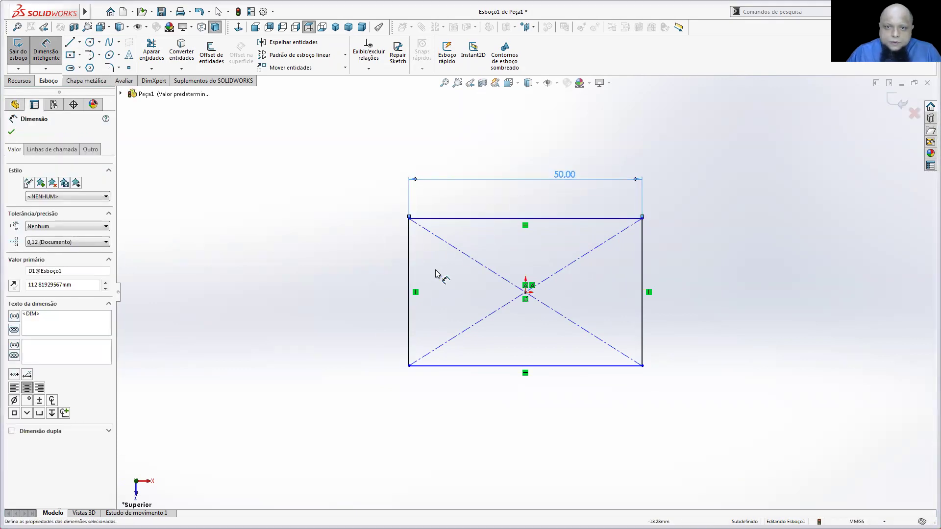
left_click(409, 276)
left_click(366, 285)
type("28")
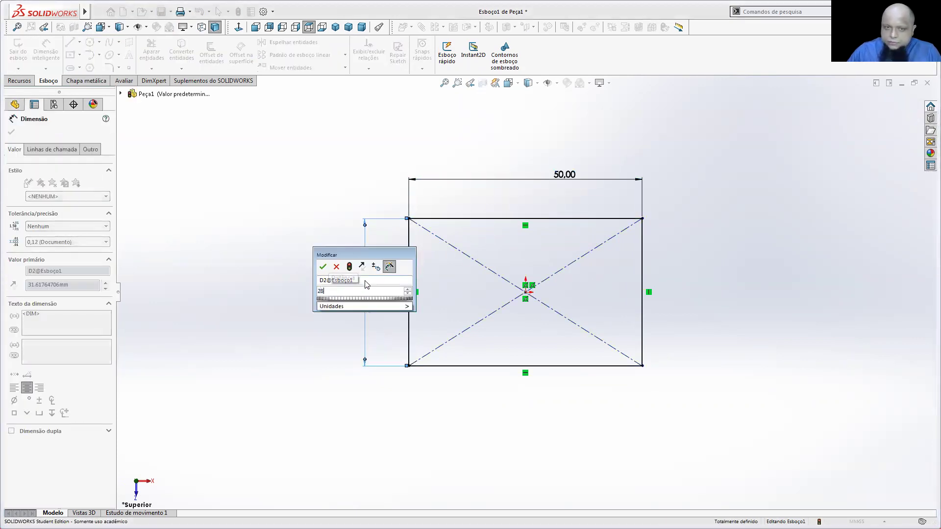
key("Return")
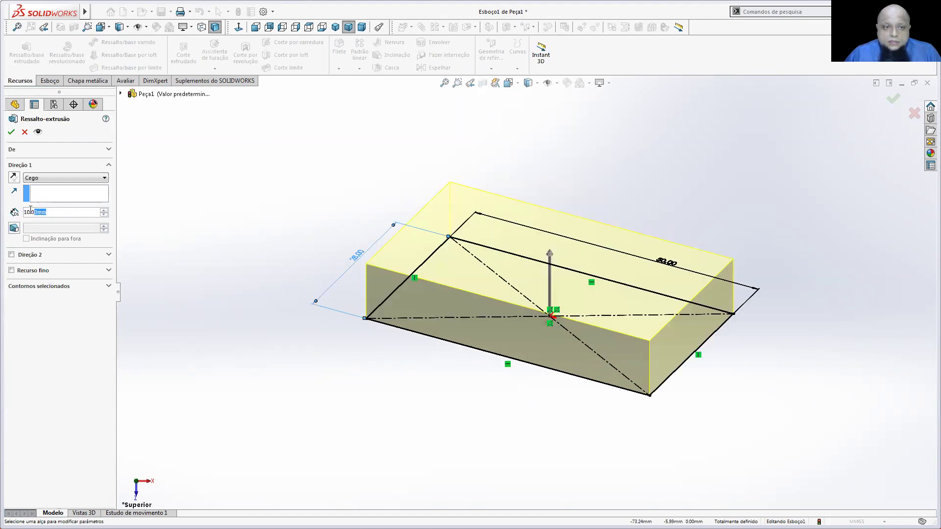
- Check the base height in the Acrobat Reader drawing and extrude the rectangle 14 mm in SOLIDWORKS with a blind end condition
key("alt+Tab")
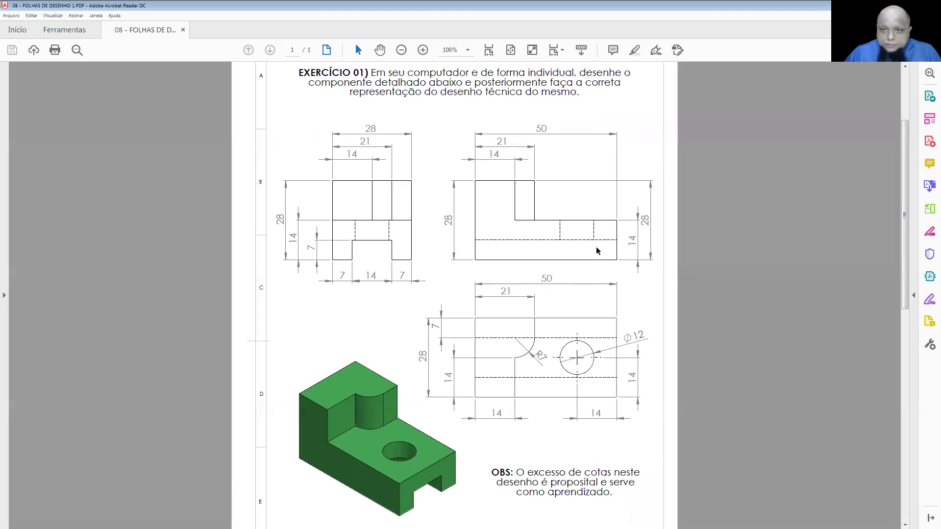
key("alt+Tab")
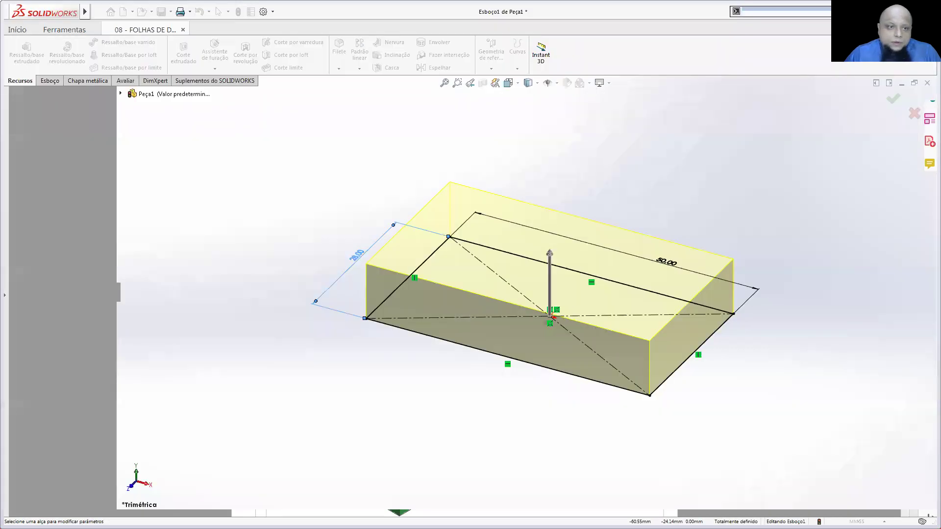
double_click(35, 211)
type("14")
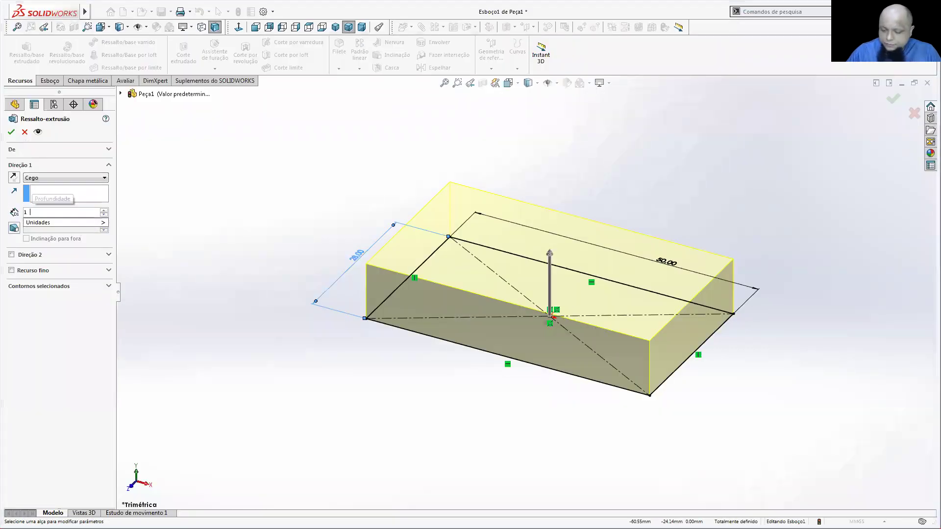
key("Return")
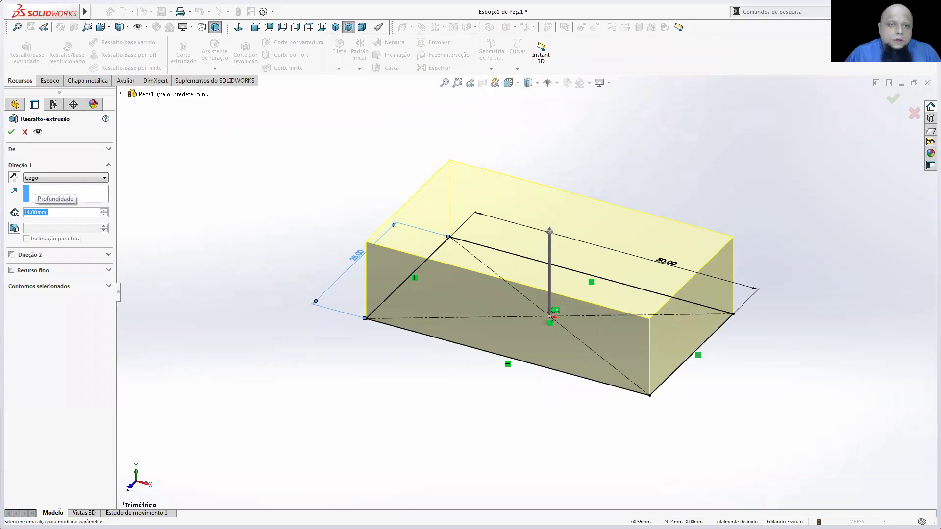
left_click(11, 132)
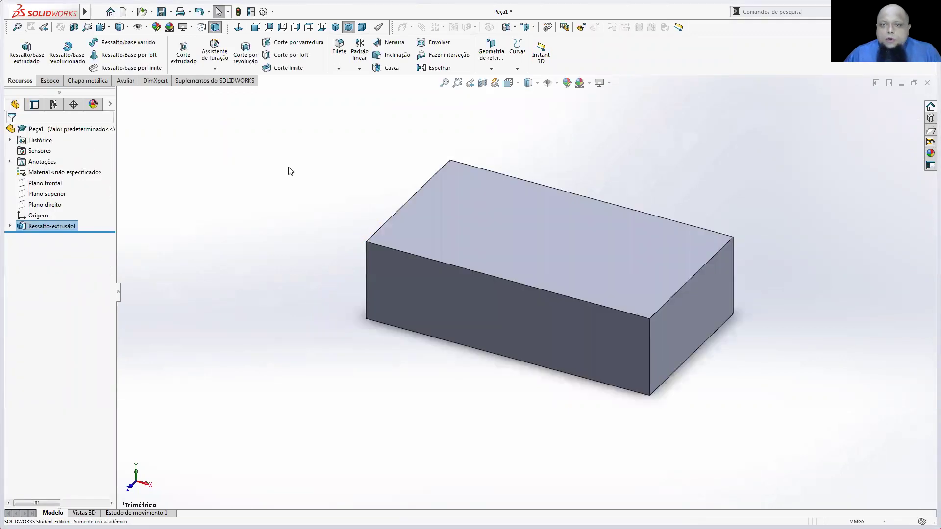
- Check the reference drawing again, start a sketch on the block's top face and orient the view normal to it
left_click(517, 84)
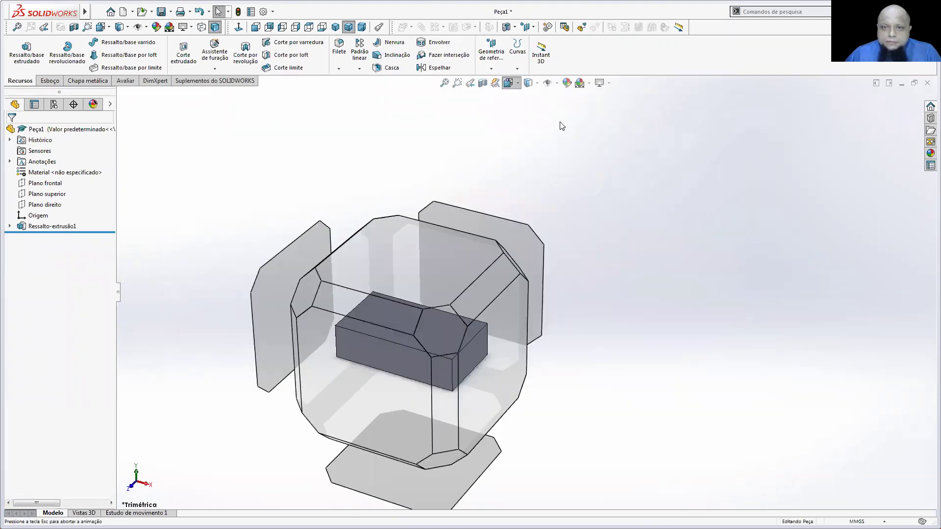
left_click(567, 109)
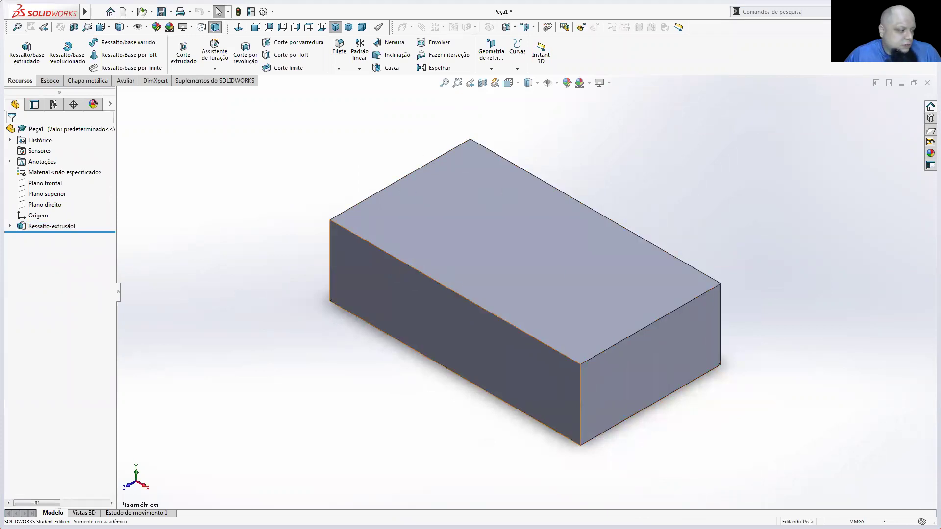
key("alt+Tab")
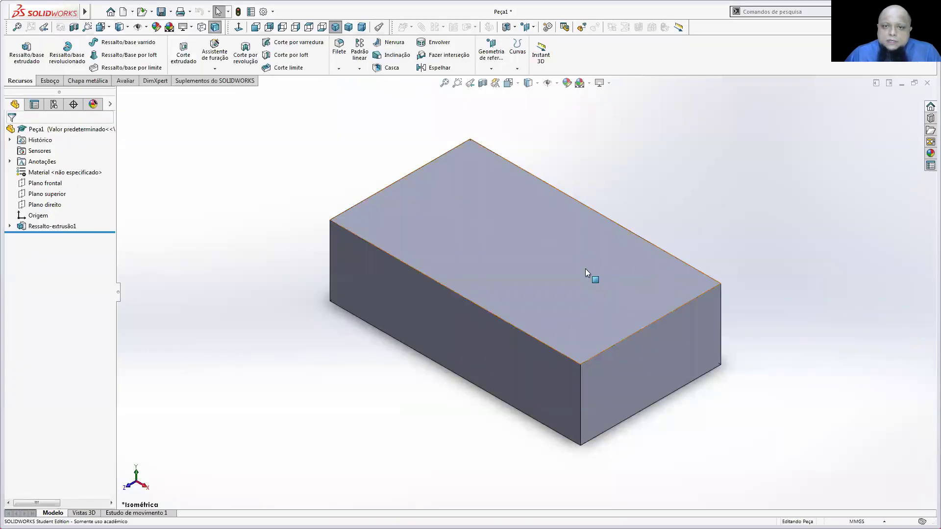
left_click(439, 173)
left_click(50, 80)
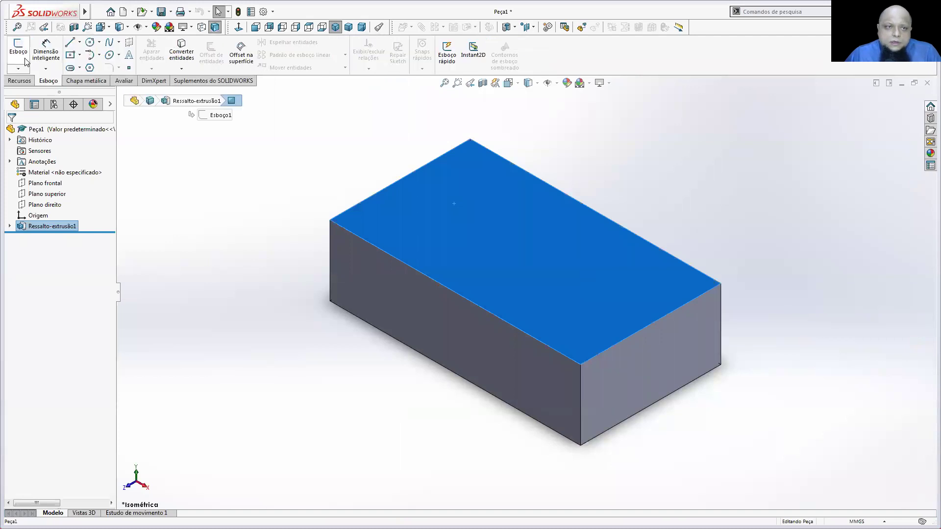
left_click(19, 49)
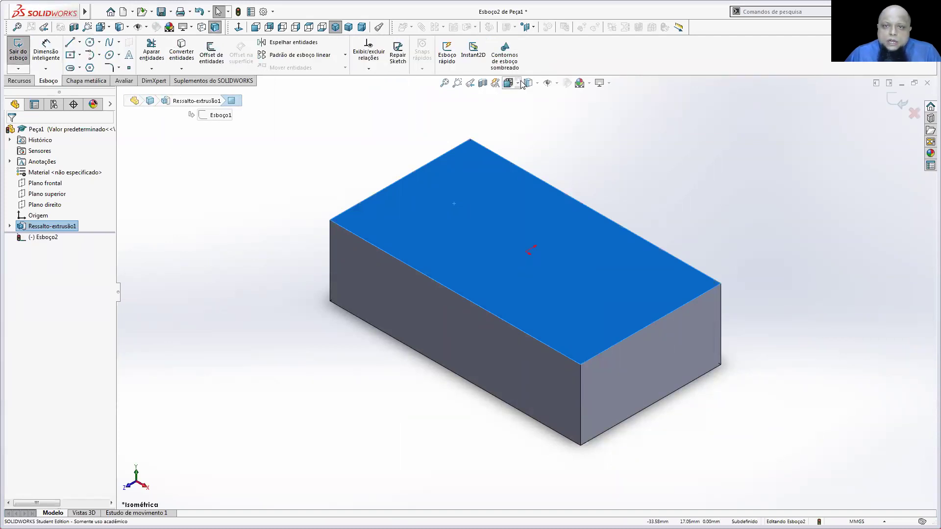
left_click(508, 82)
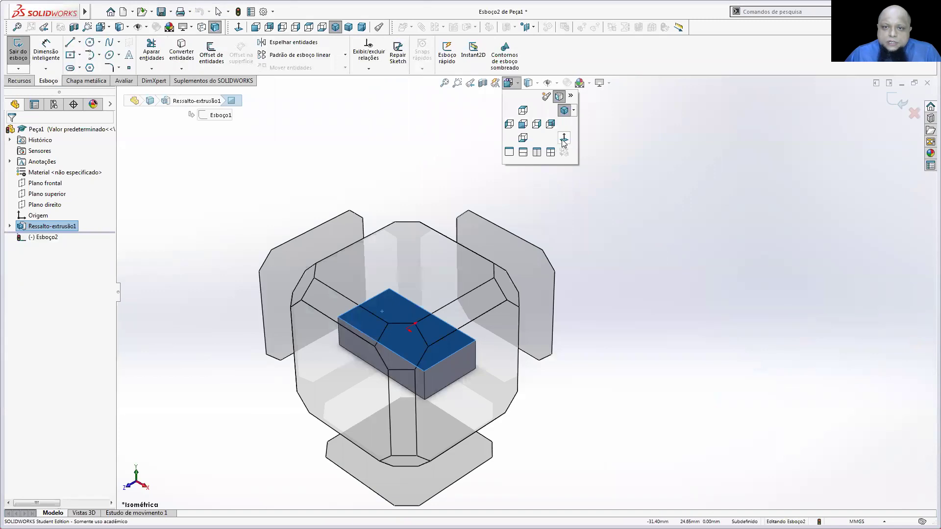
left_click(563, 138)
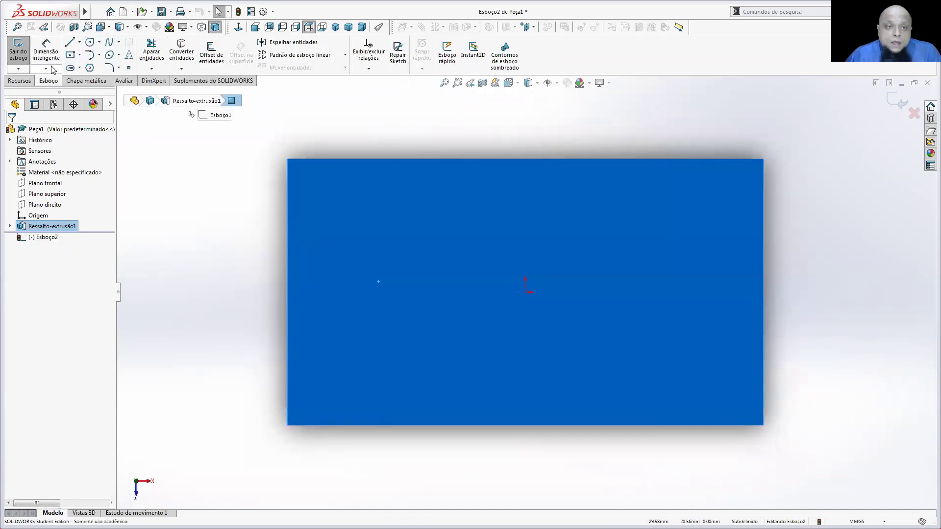
- Sketch a closed stepped line profile over the face's left end, about 17 mm wide at the upper edge and 10 mm at the lower edge
left_click(69, 43)
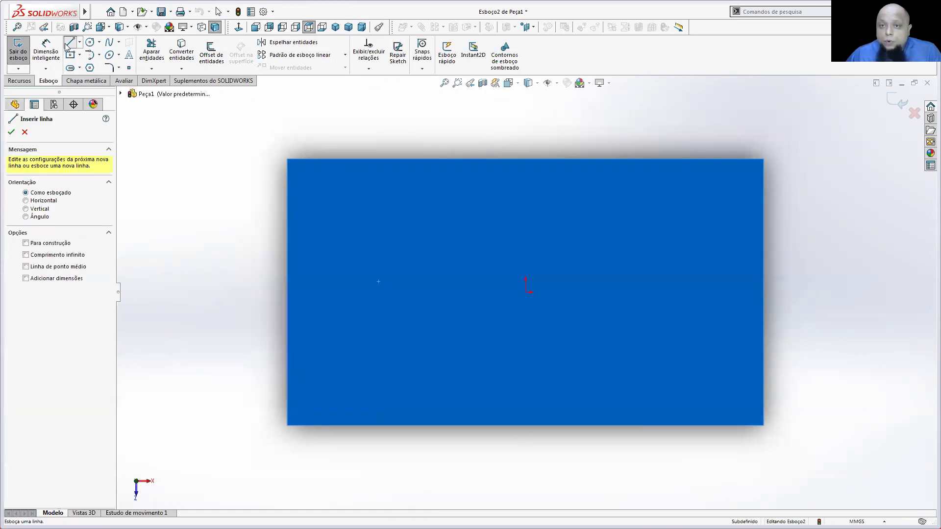
mouse_move(287, 159)
left_mouse_down()
mouse_move(458, 149)
mouse_move(449, 159)
left_mouse_up()
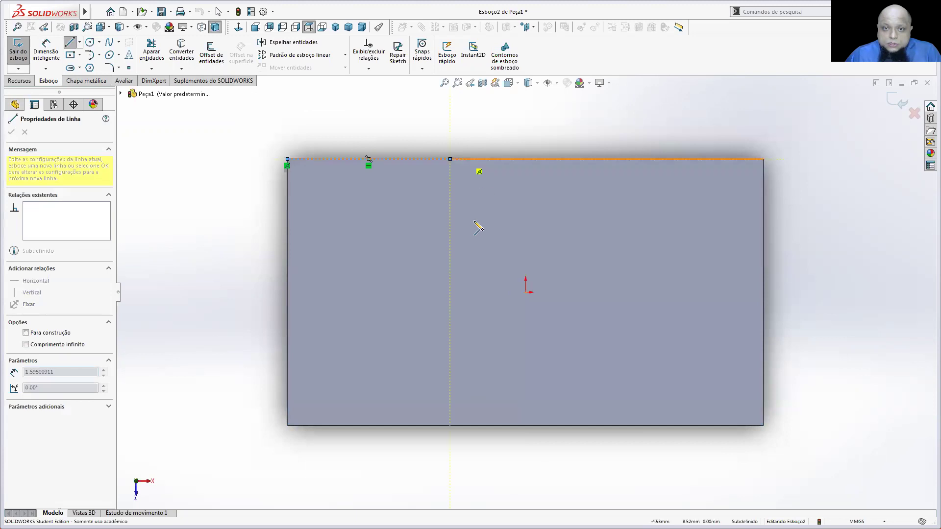
left_click(448, 271)
left_click(386, 271)
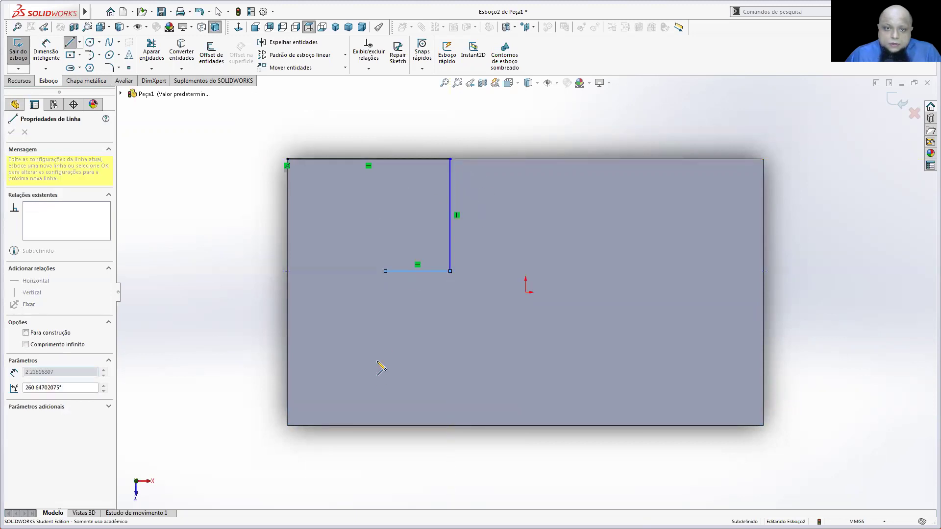
left_click(385, 425)
left_click(287, 426)
left_click(287, 159)
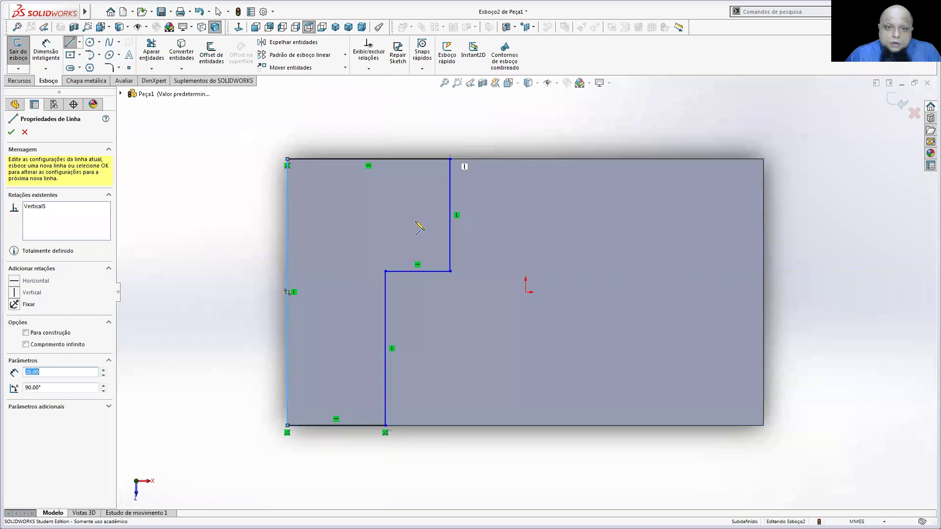
left_click(11, 134)
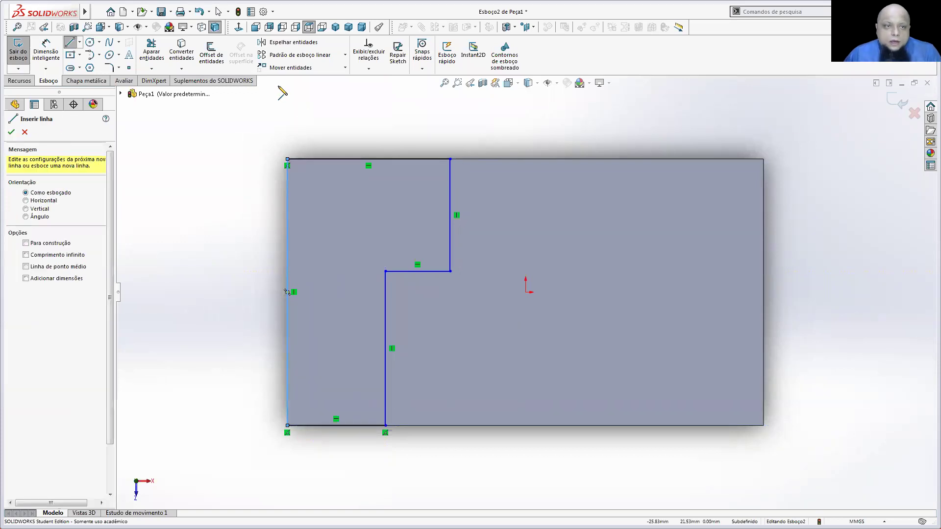
left_click(11, 133)
- Dimension the stepped profile's upper horizontal edge to 21 mm and its lower horizontal edge to 14 mm
left_click(46, 52)
left_click(404, 158)
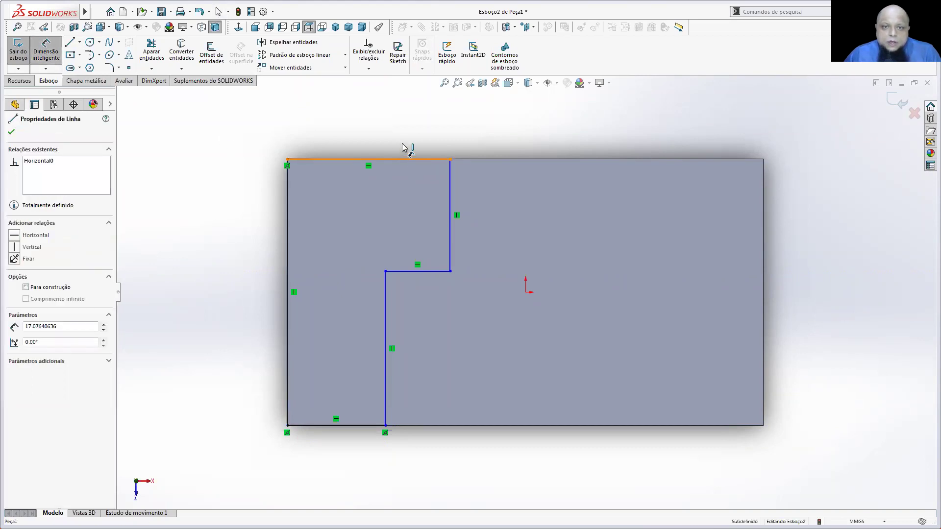
left_click(399, 132)
type("21")
key("Return")
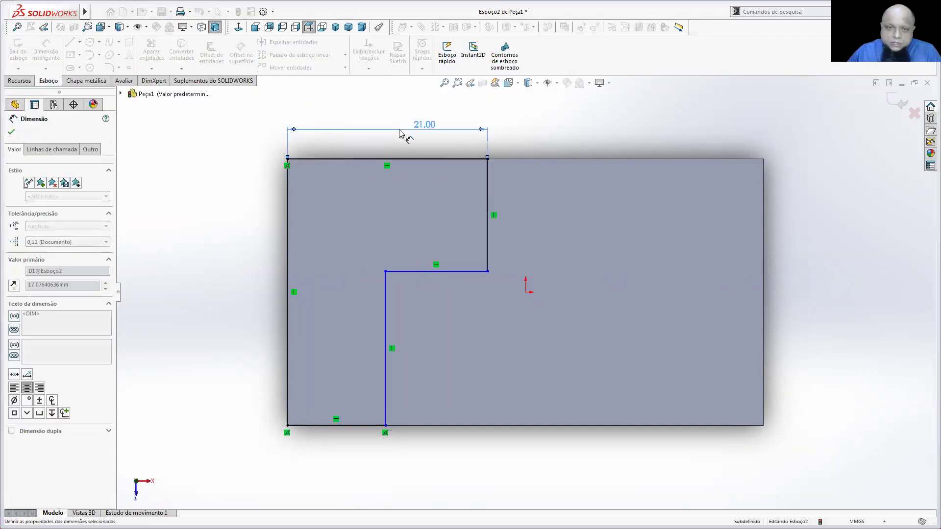
left_click(364, 427)
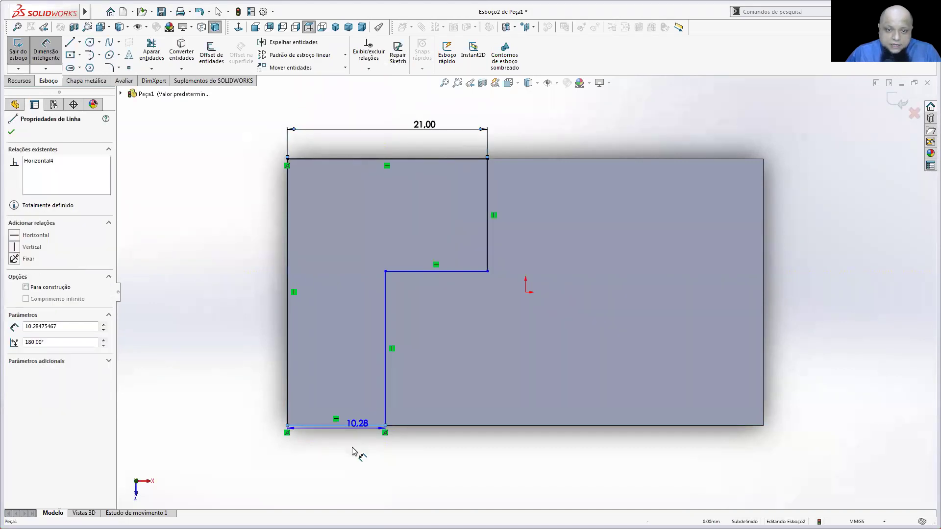
left_click(352, 461)
type("14")
key("Return")
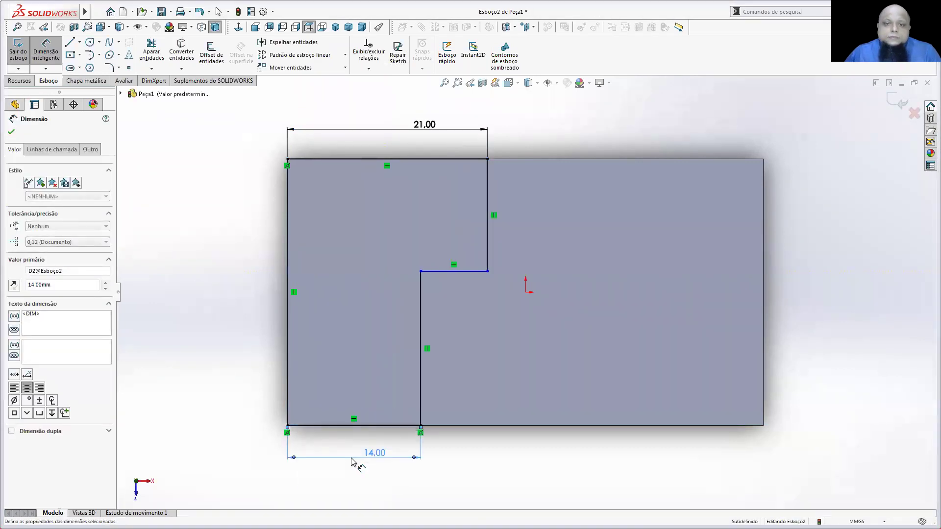
- Dimension the stepped profile's lower vertical edge to 14 mm
left_click(421, 339)
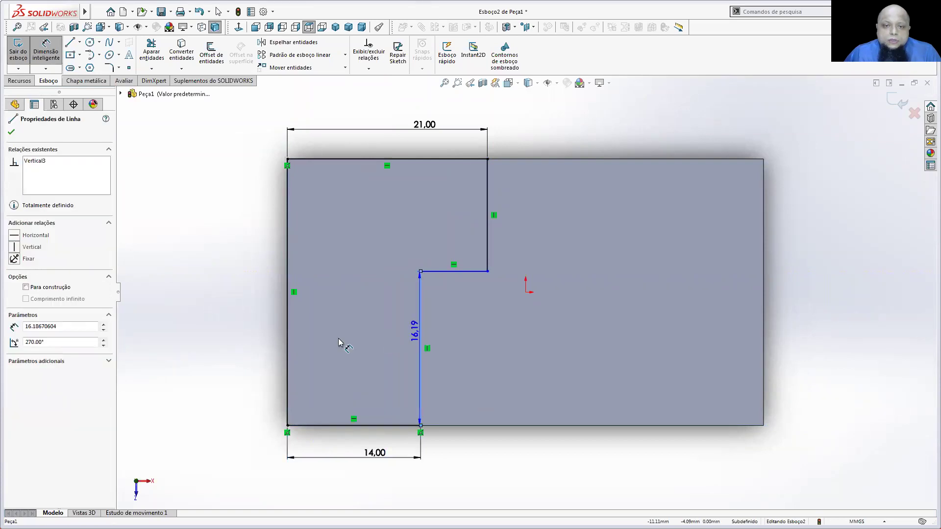
left_click(336, 343)
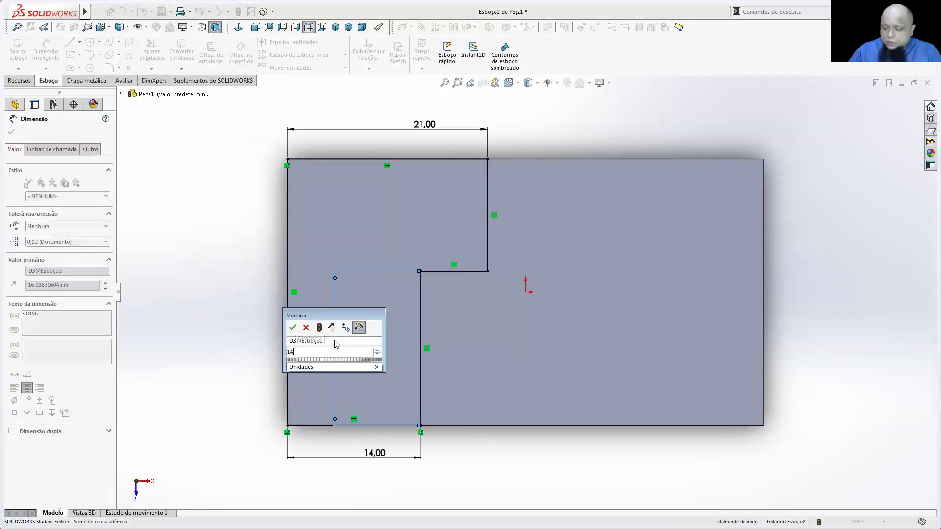
type("14")
key("Return")
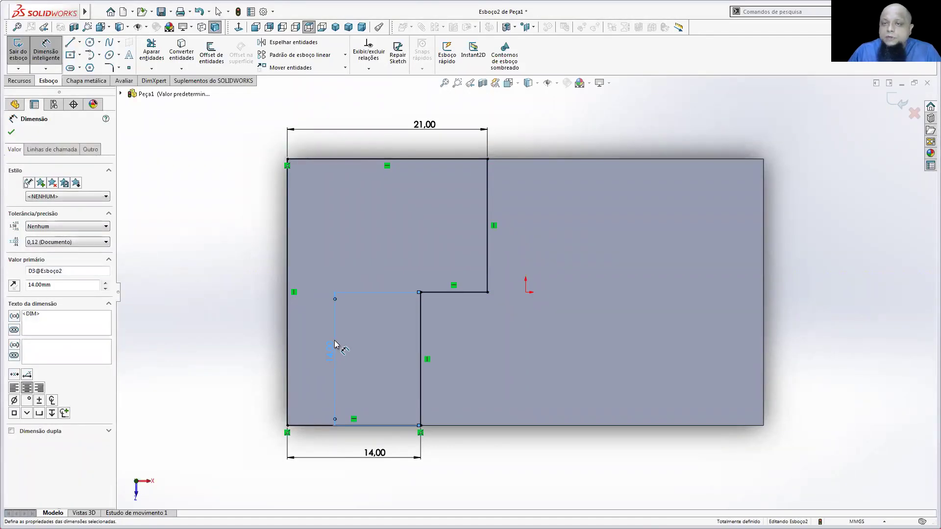
left_click(261, 274)
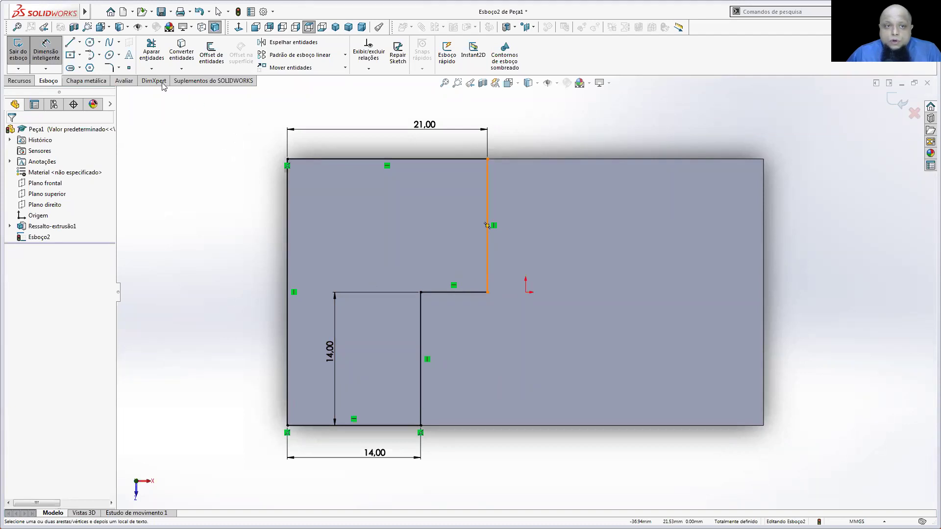
left_click(456, 298)
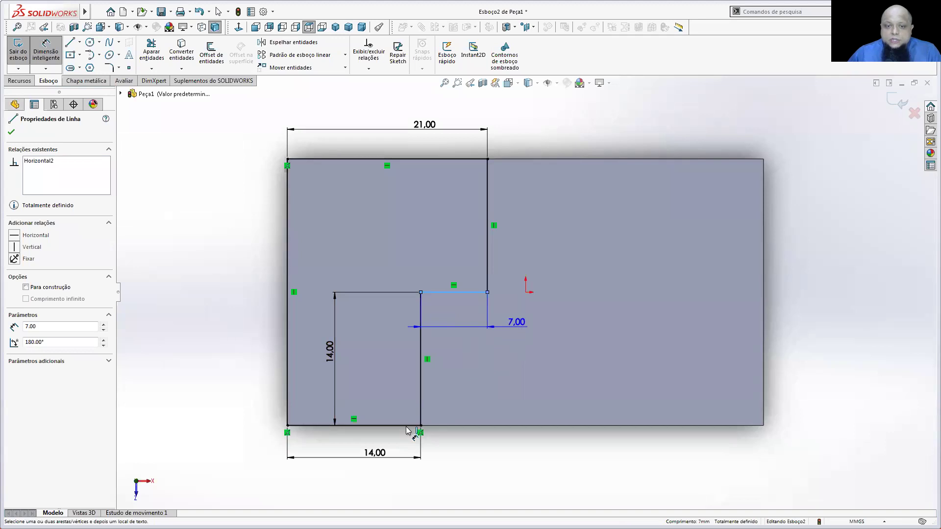
key("Escape")
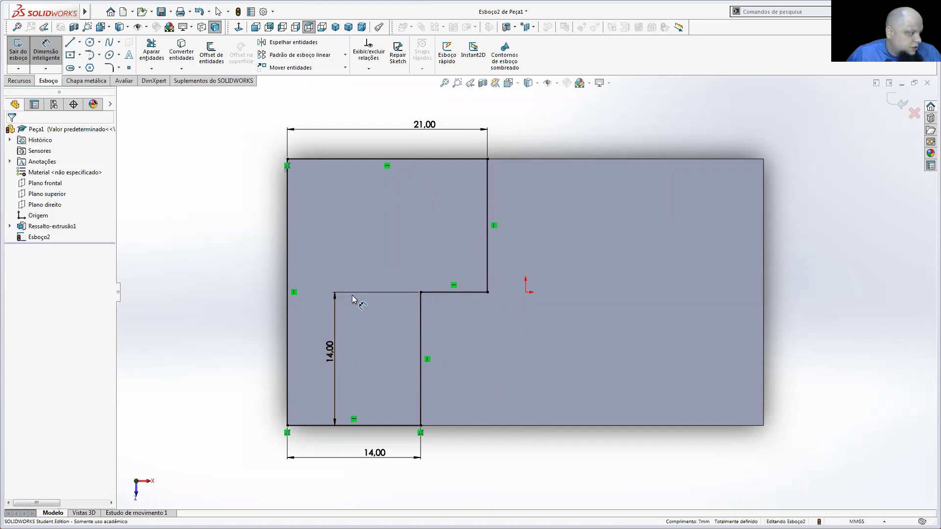
- Sketch a closed triangle at the face's upper-right corner, about 10 mm along the upper edge and 9 mm along the right edge
key("z")
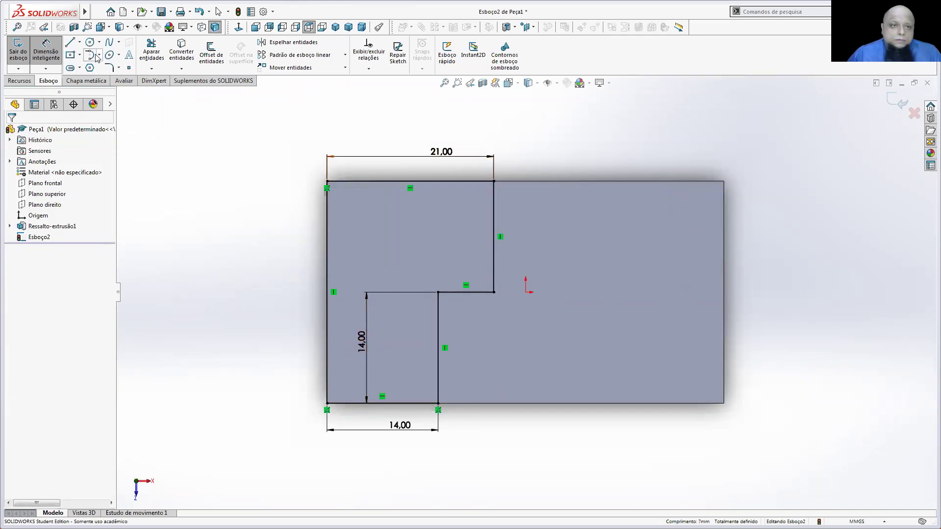
left_click(70, 42)
left_click(724, 181)
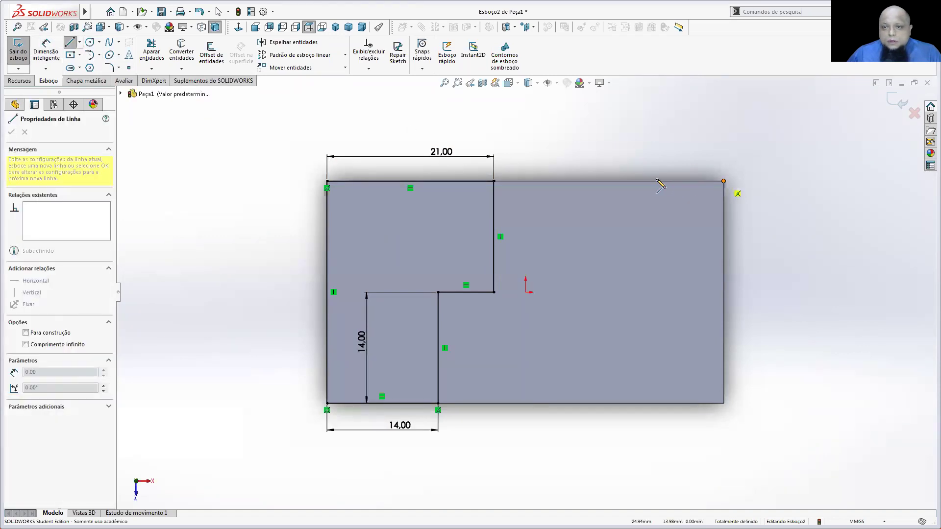
left_click(647, 181)
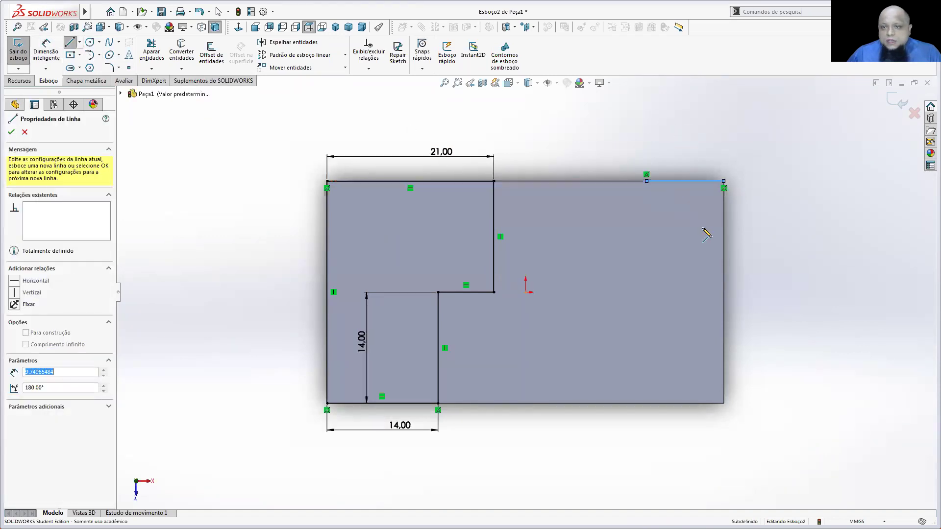
left_click(724, 250)
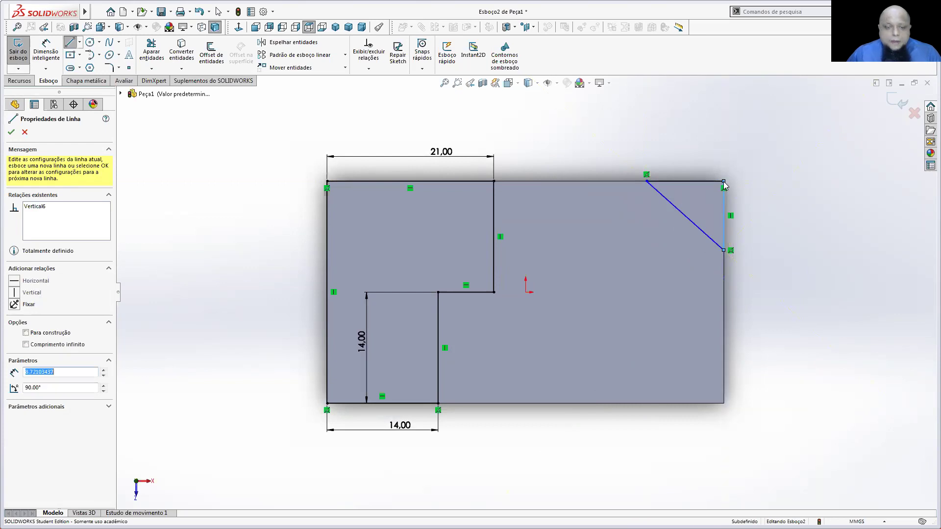
left_click(724, 181)
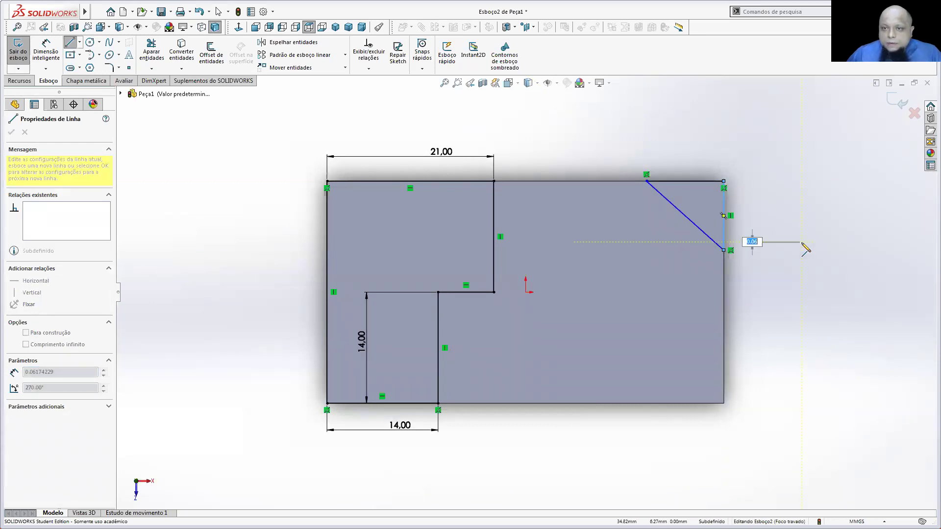
key("Escape")
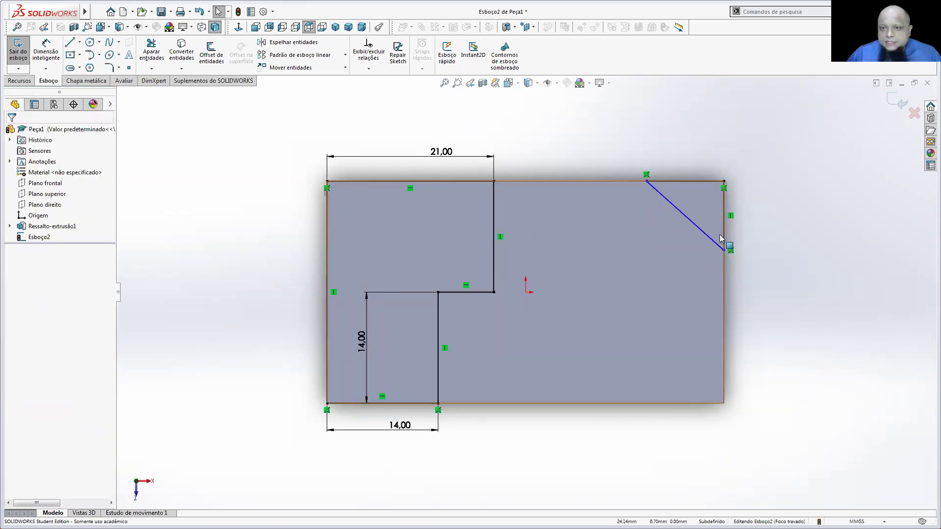
left_click(716, 235)
- Dimension the angle between the triangle's slanted line and its vertical edge to 60°
left_click(55, 47)
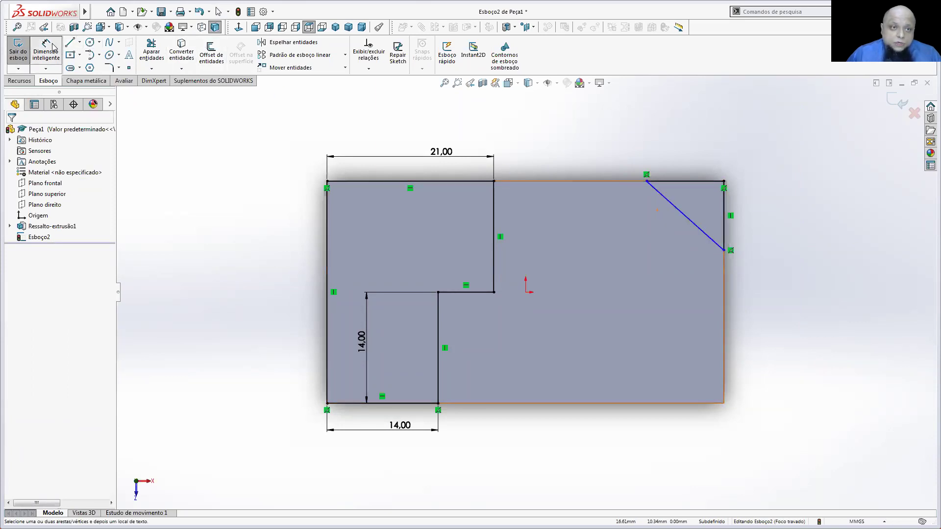
left_click(700, 228)
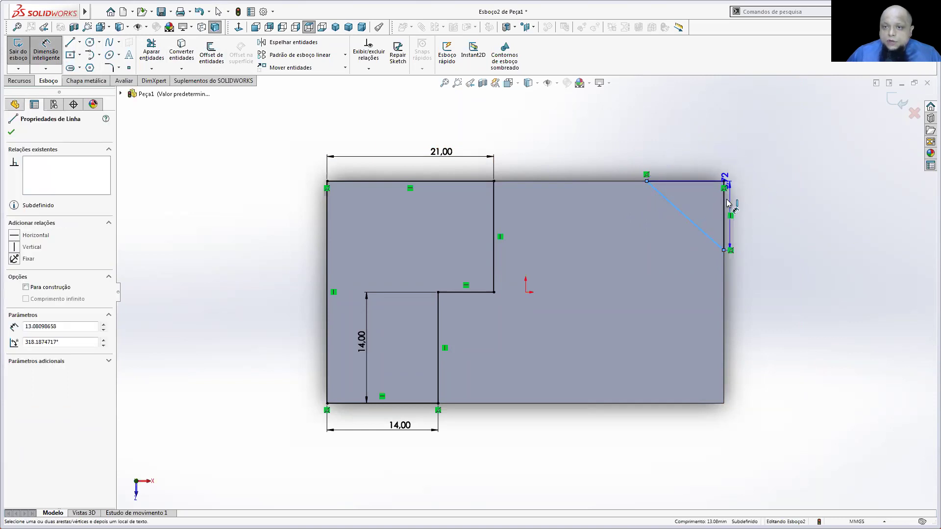
left_click(725, 206)
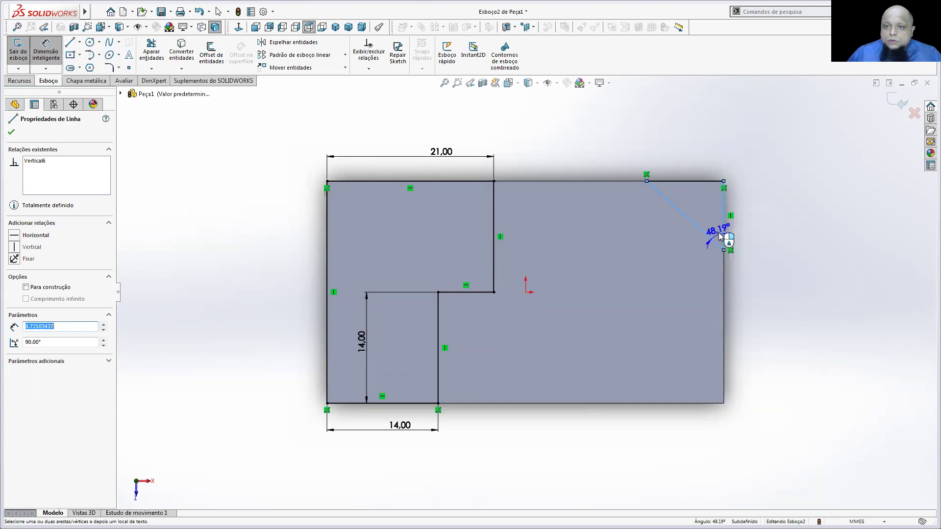
left_click(706, 218)
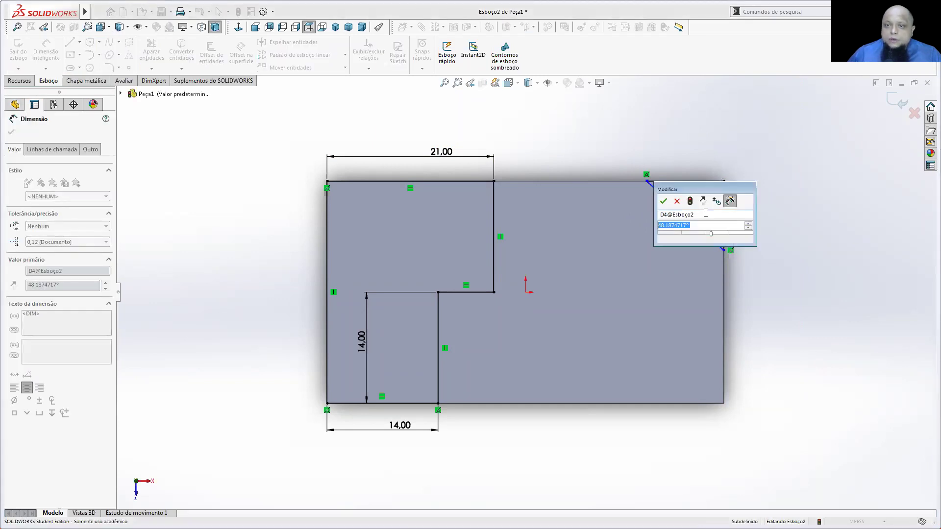
type("60")
key("Return")
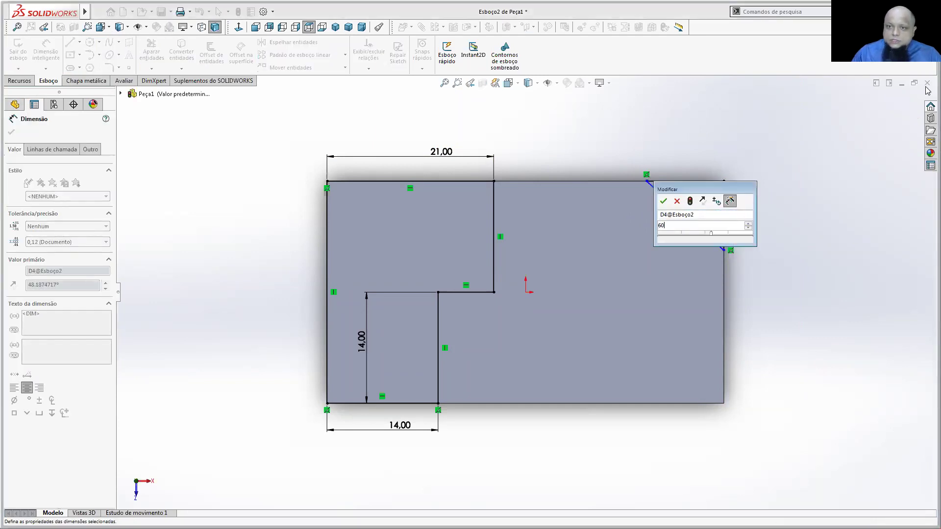
left_click(860, 131)
- Try to dimension the angle between the triangle's horizontal edge and slanted line, and remove the 60° angle dimension
scroll(705, 196, "down", 3)
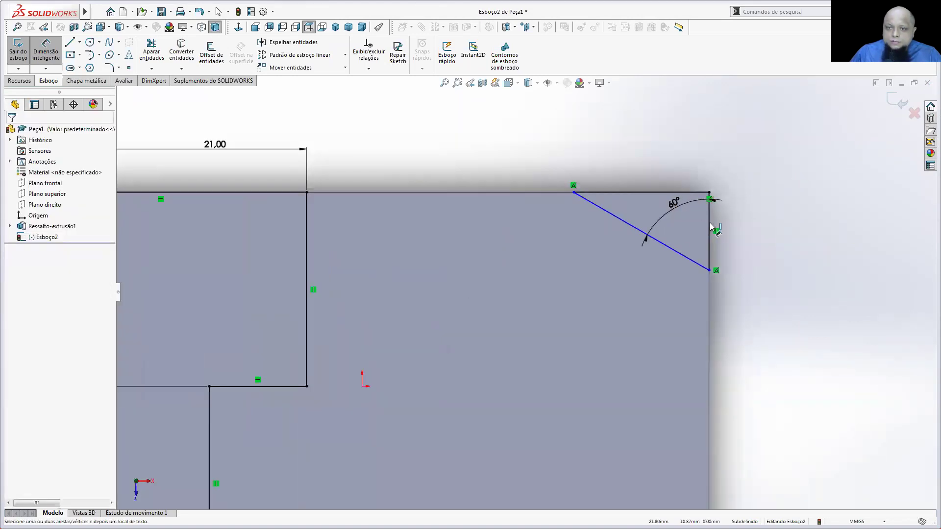
scroll(711, 227, "down", 1)
scroll(630, 207, "down", 4)
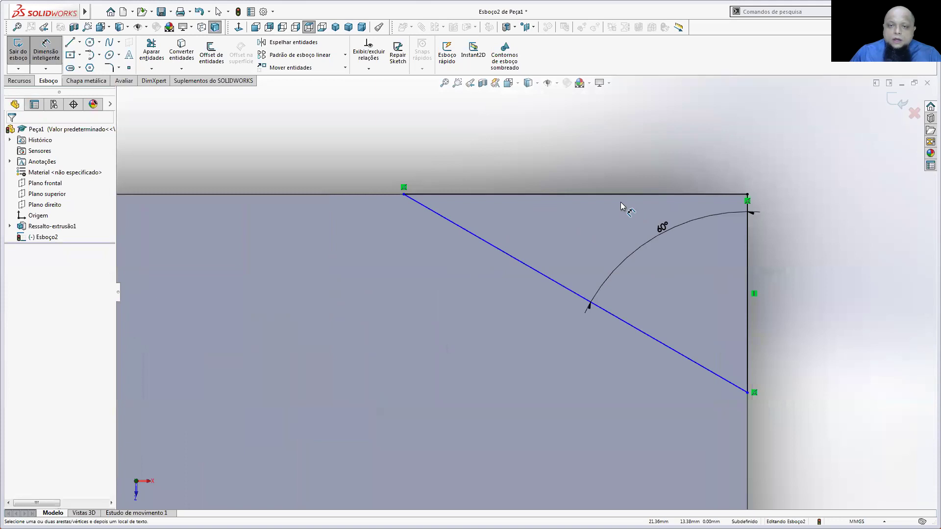
left_click(518, 195)
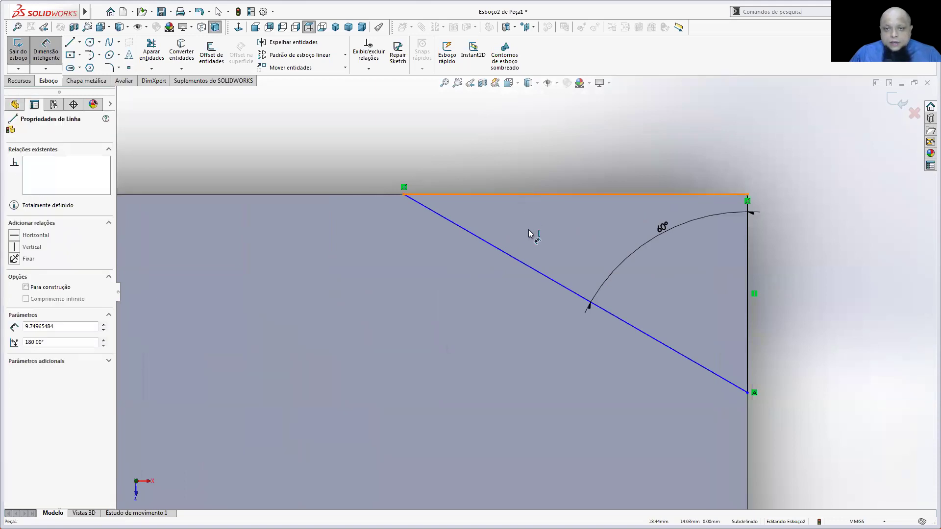
left_click(514, 258)
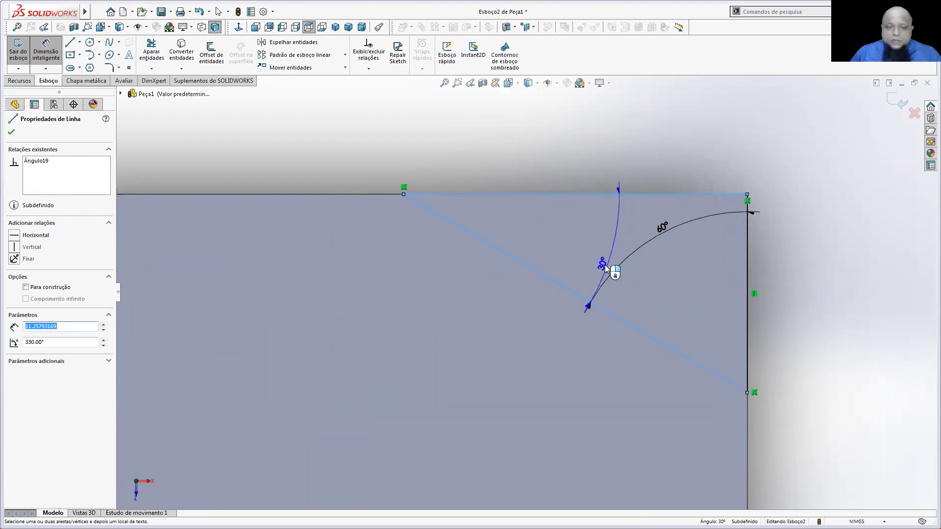
key("Escape")
key("Escape")
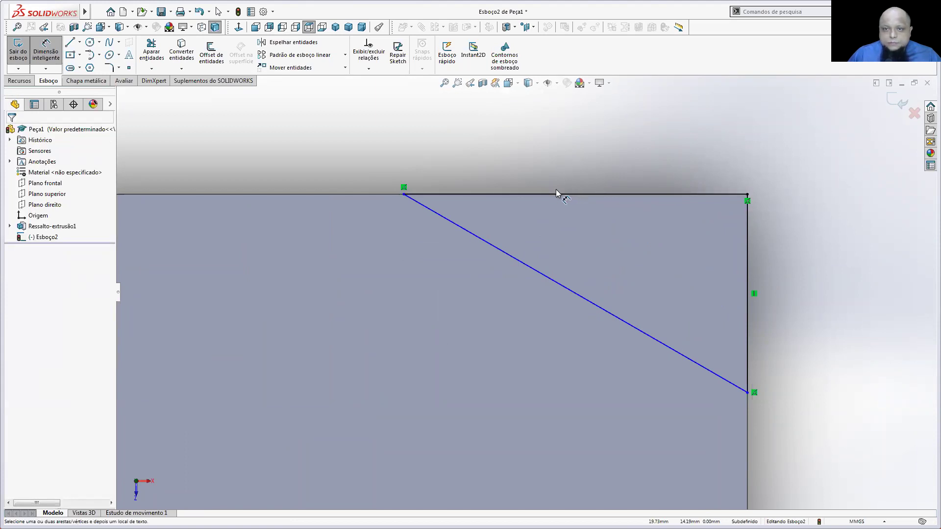
- Delete the coincident relation holding the triangle's left vertex on the block's upper edge and move that vertex below the edge
left_click(405, 193)
key("Escape")
left_click(401, 194)
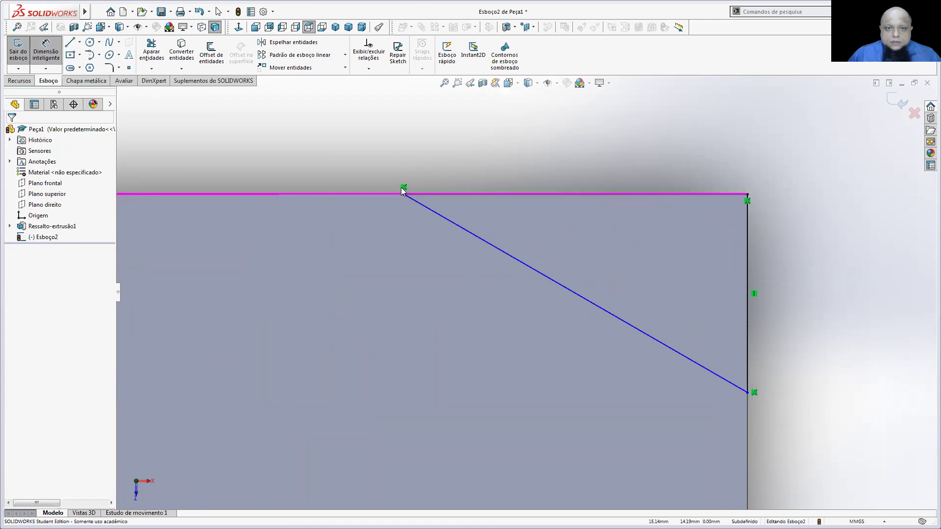
left_click(405, 193)
left_click(405, 192)
left_click(405, 193)
key("Escape")
left_click(408, 193)
right_click(405, 189)
left_click(460, 311)
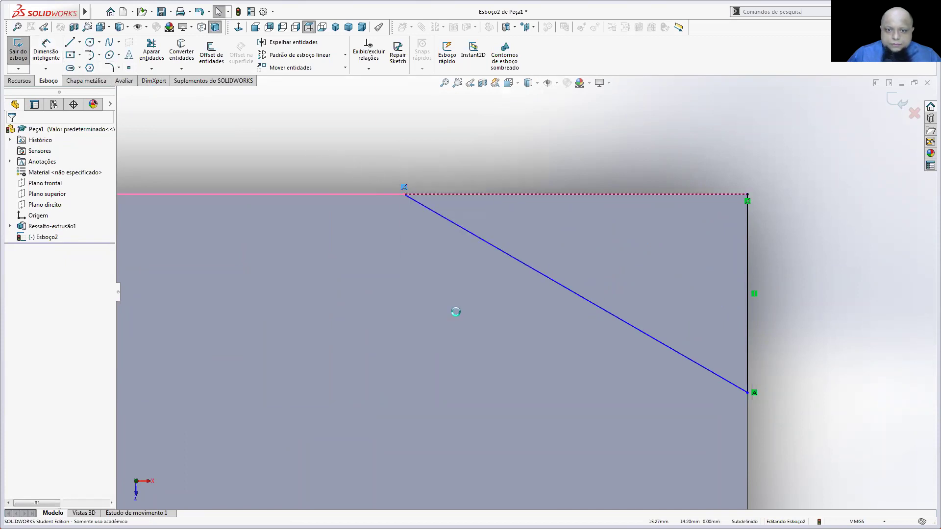
left_click_drag(402, 196, 404, 259)
- Dimension the angle between the block's upper edge and the triangle's upper line to 15°
left_click(45, 49)
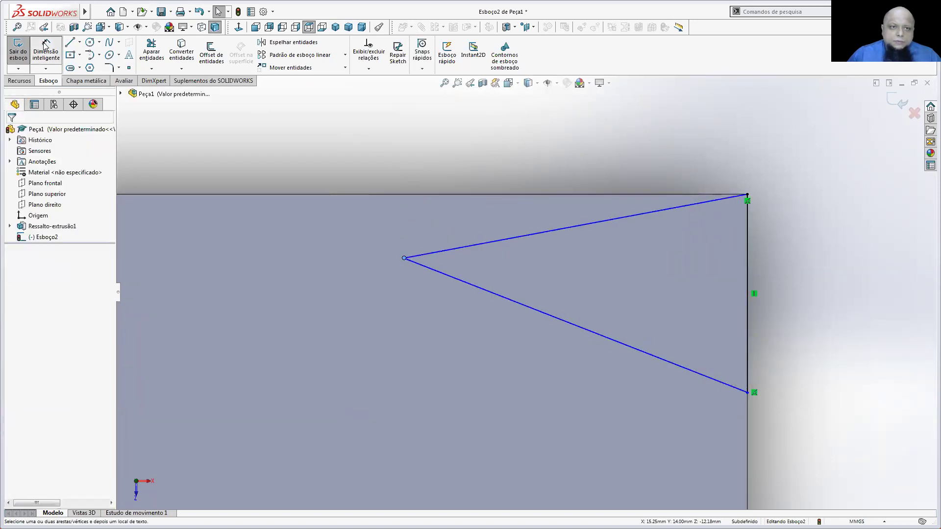
left_click(552, 195)
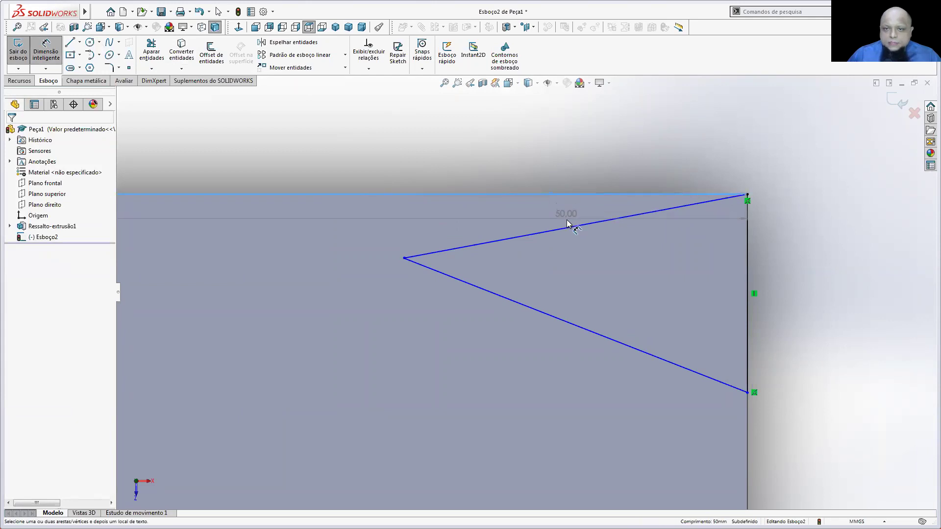
left_click(564, 229)
left_click(515, 215)
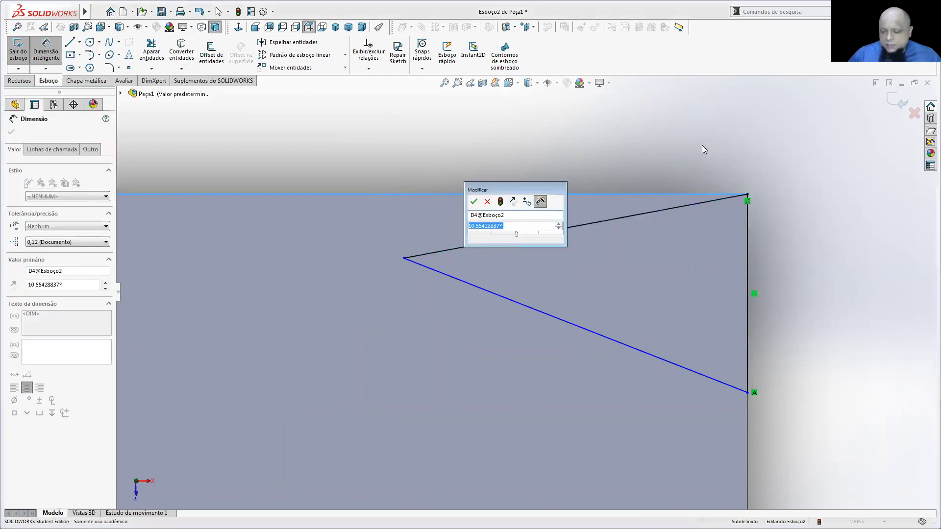
type("15")
key("Return")
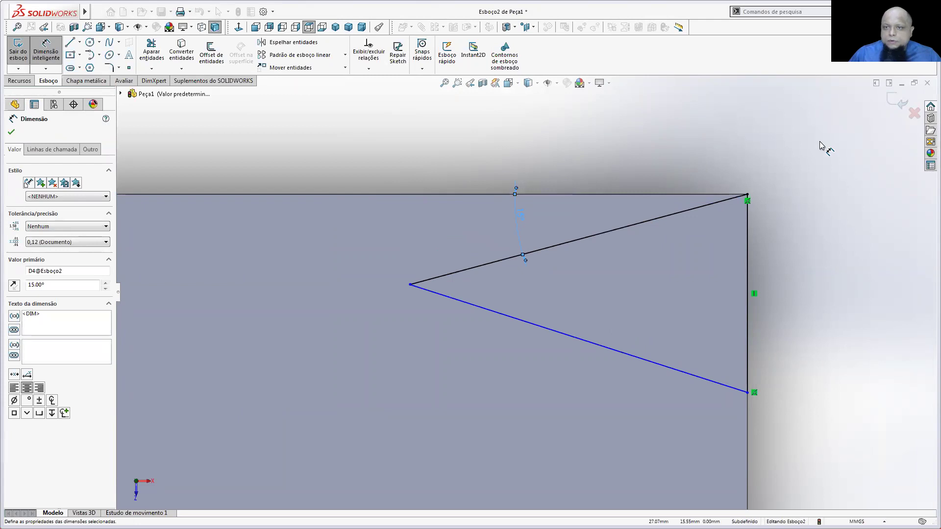
left_click(823, 152)
- Dimension the angle between the triangle's upper and lower slanted lines to 30°
left_click(495, 267)
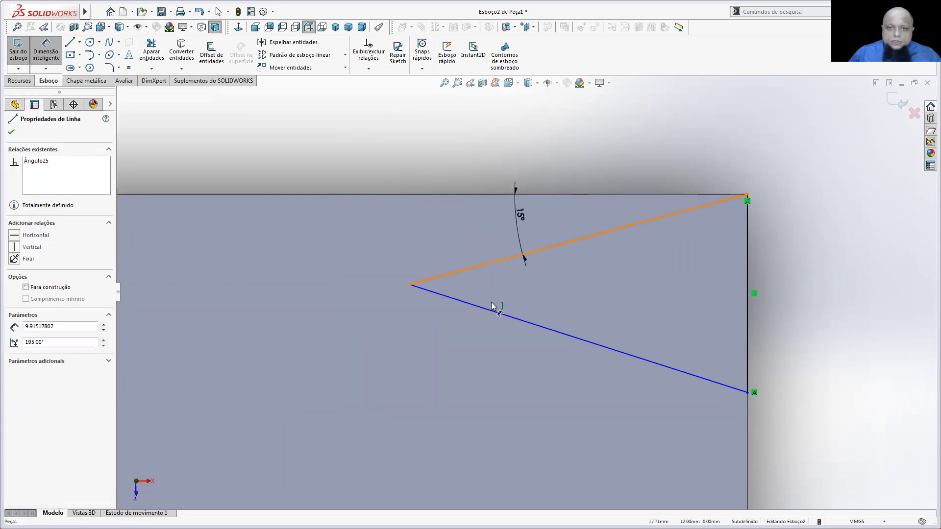
left_click(491, 310)
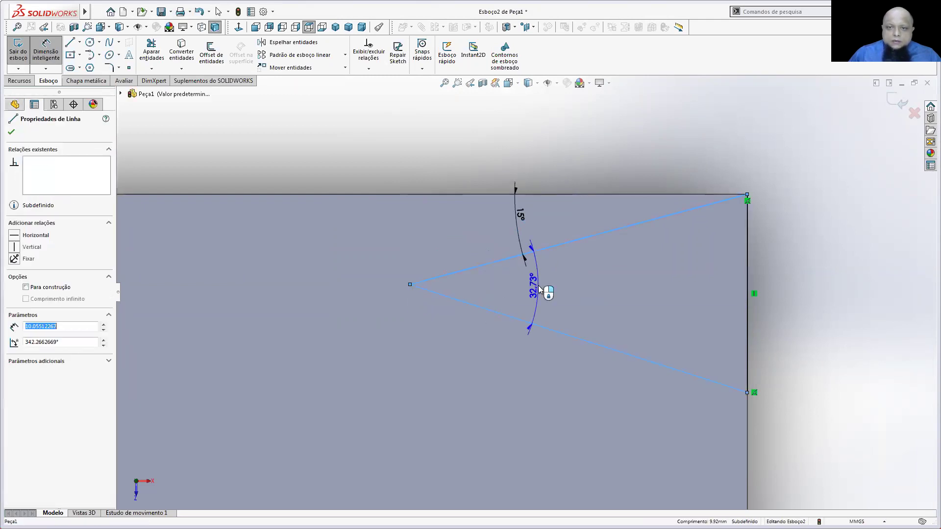
left_click(585, 292)
type("30")
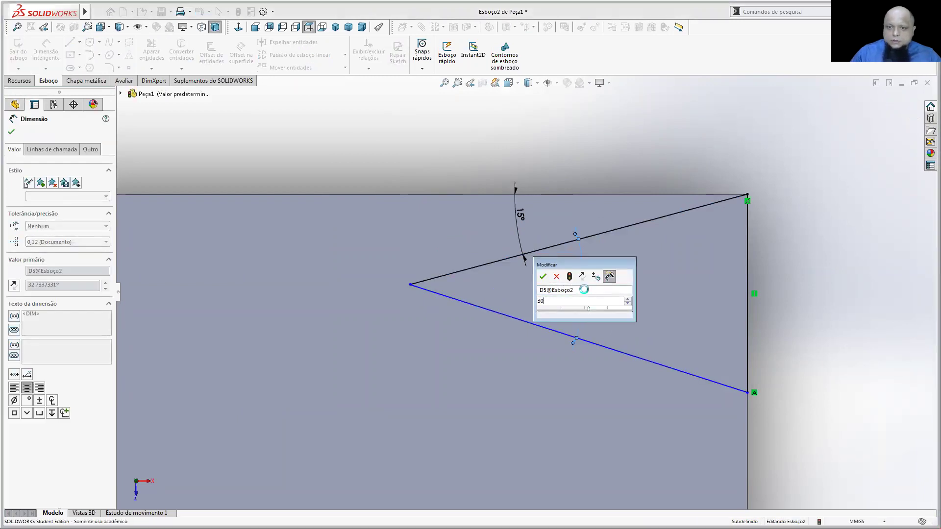
key("Return")
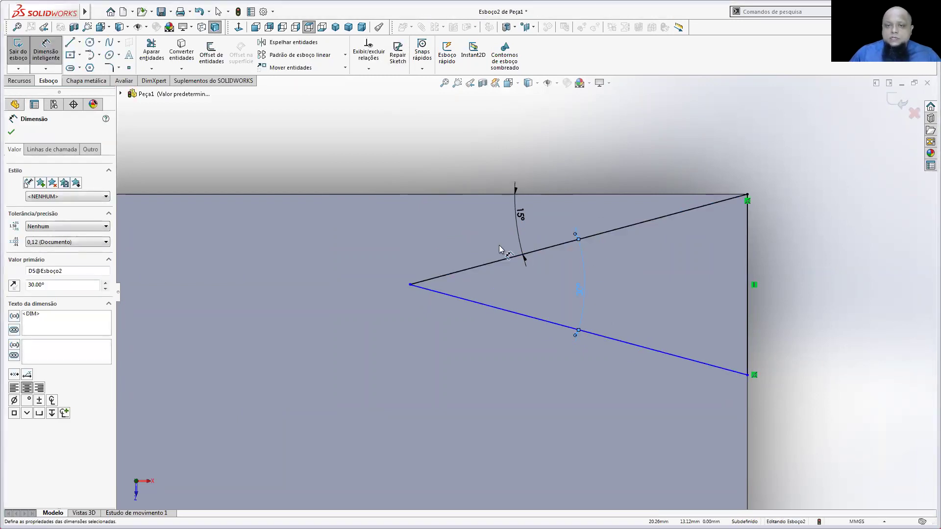
key("Escape")
key("Escape")
- Delete the whole corner triangle together with its angle dimensions, leaving the stepped profile in the sketch
scroll(650, 230, "up", 1)
key("z")
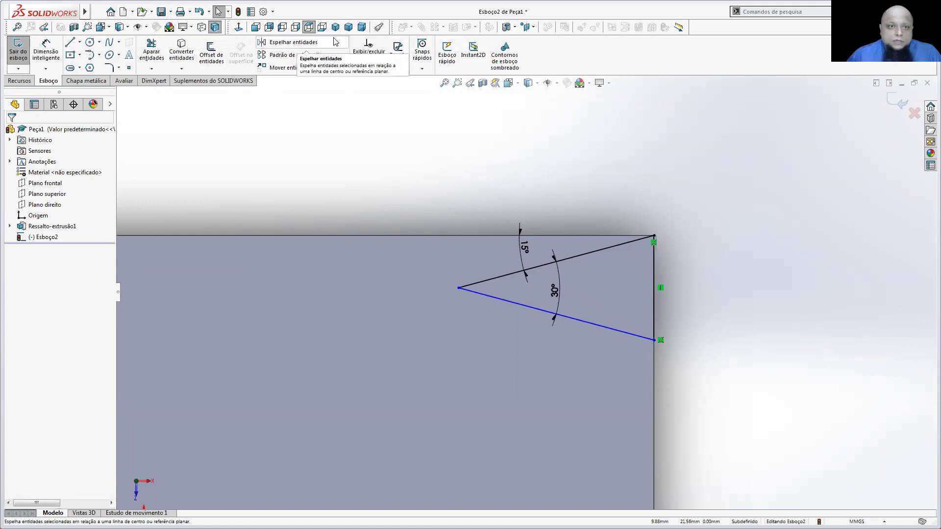
left_click_drag(741, 377, 460, 211)
left_click_drag(452, 202, 451, 202)
key("Delete")
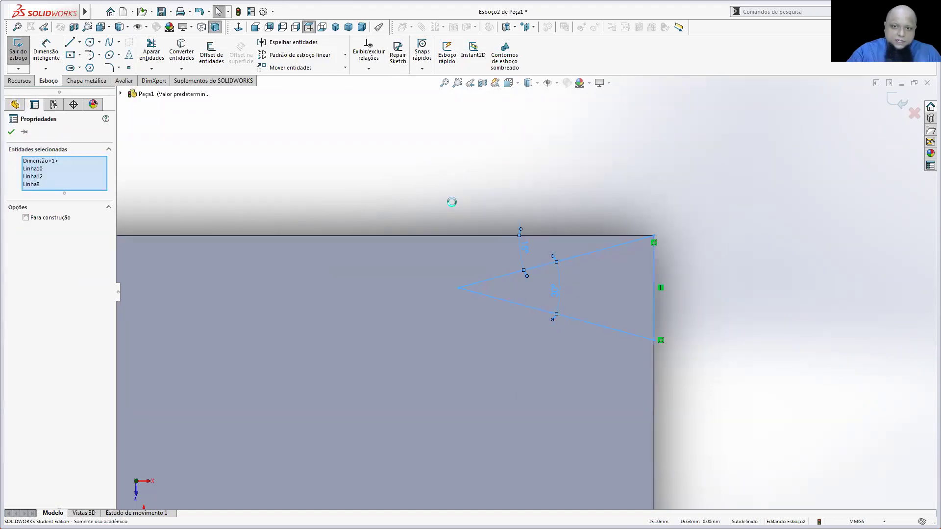
scroll(503, 328, "up", 2)
scroll(351, 413, "up", 3)
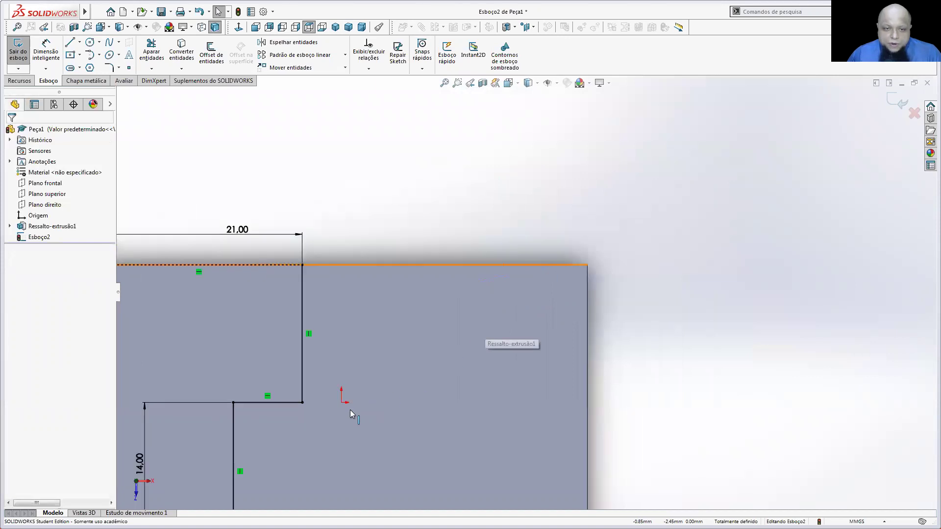
- Extrude the stepped profile upward from the base block with a blind depth of 28-14 mm, checking the height against the PDF drawing
scroll(292, 370, "down", 2)
scroll(345, 327, "up", 2)
scroll(526, 291, "up", 1)
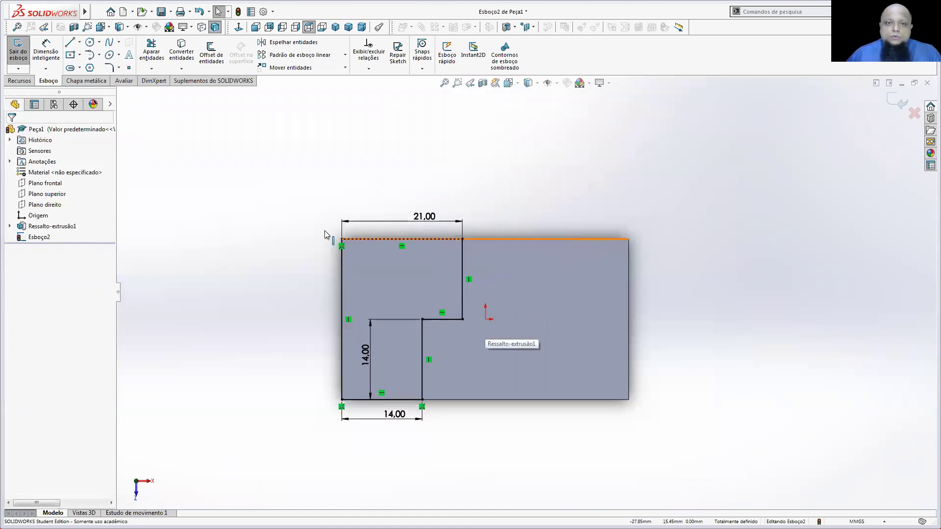
left_click(335, 27)
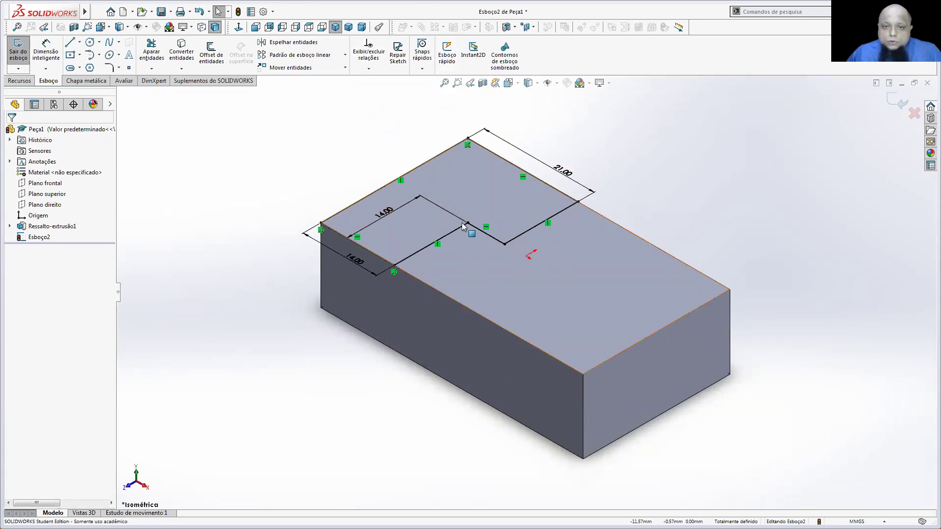
left_click(19, 80)
left_click(26, 51)
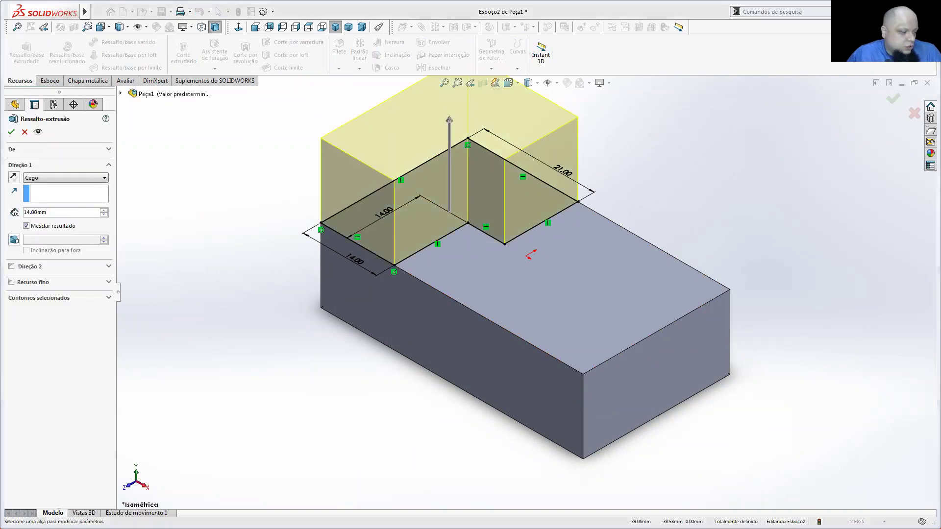
key("alt+Tab")
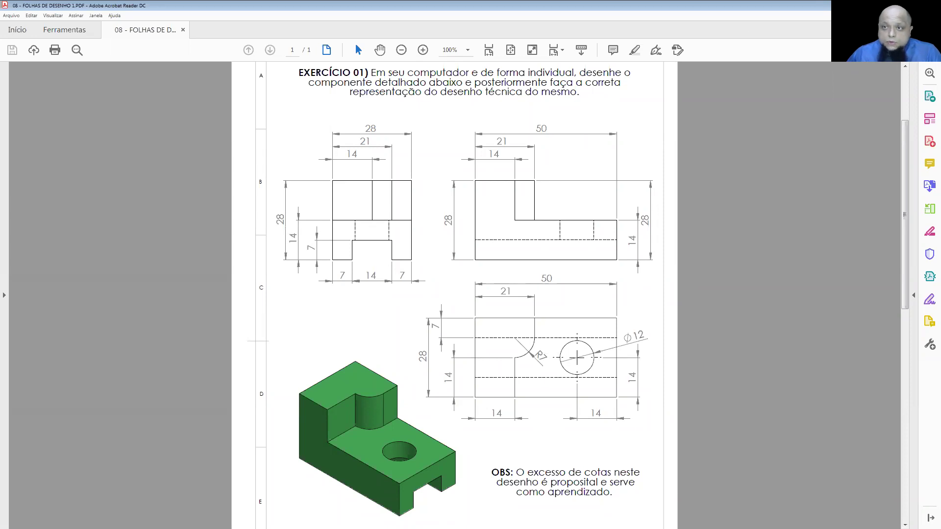
key("alt+Tab")
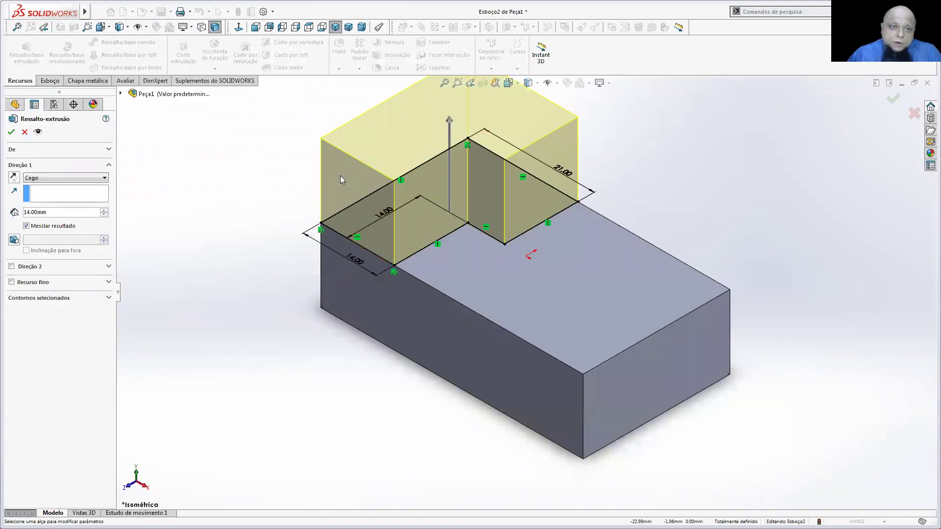
double_click(56, 212)
type("28-14")
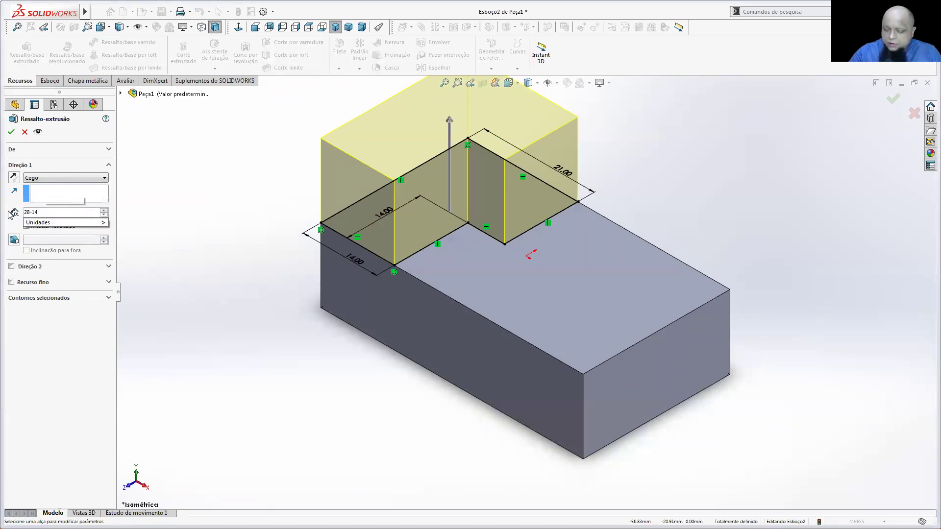
key("Return")
left_click(11, 132)
scroll(359, 316, "up", 5)
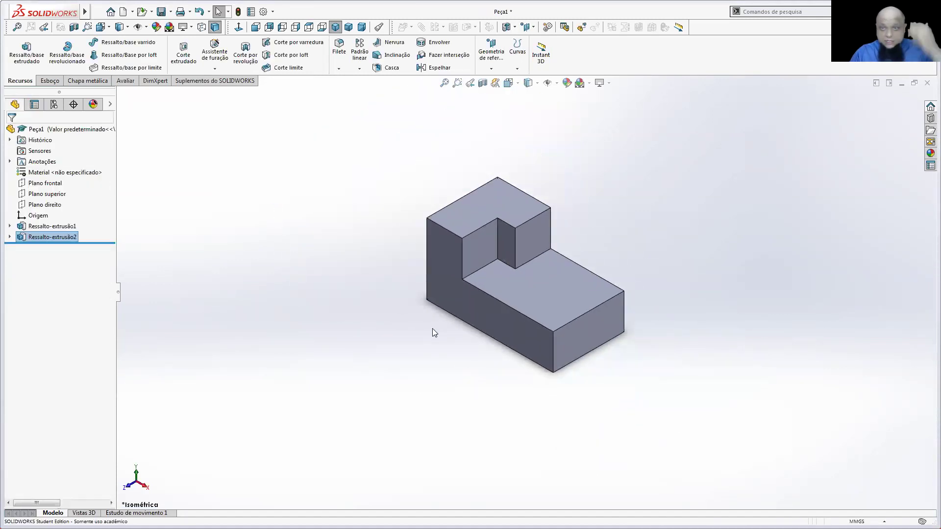
- Fillet the vertical outer corner edge of the raised step with a 7 mm radius
scroll(574, 233, "down", 3)
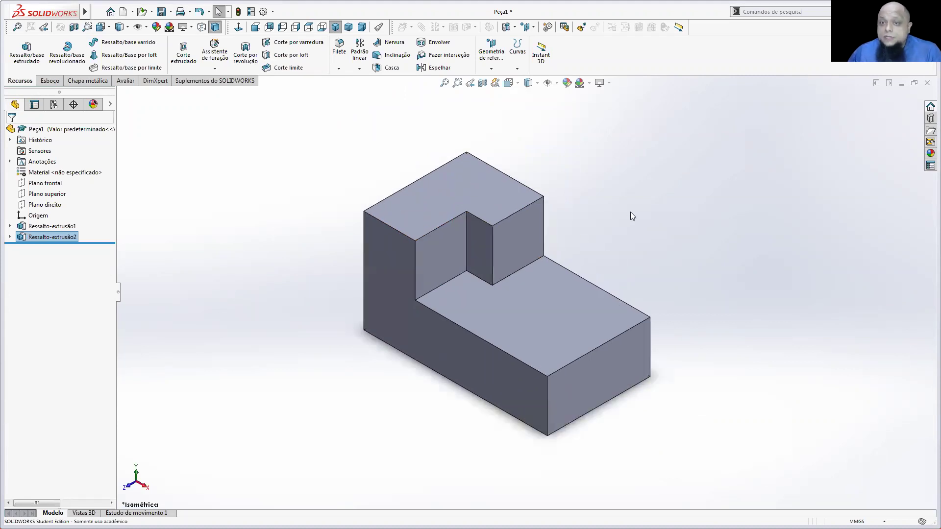
scroll(619, 221, "down", 2)
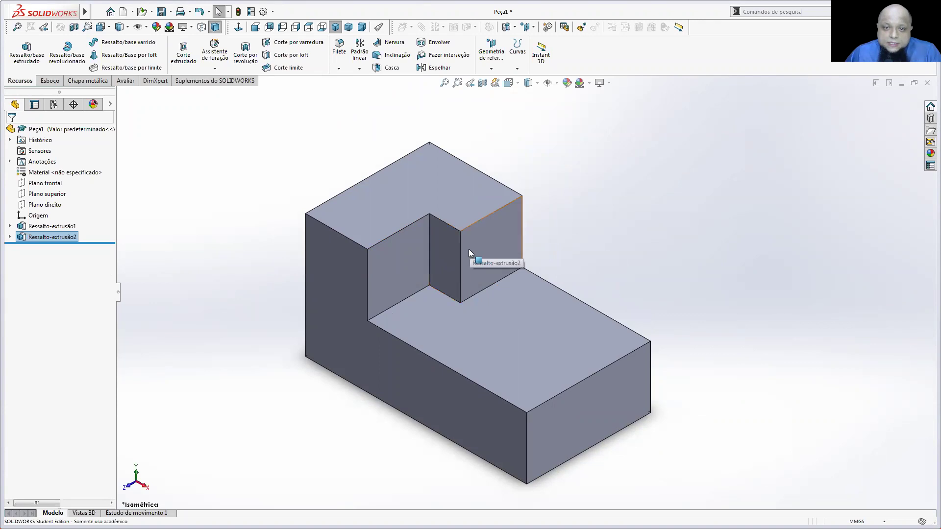
left_click(340, 49)
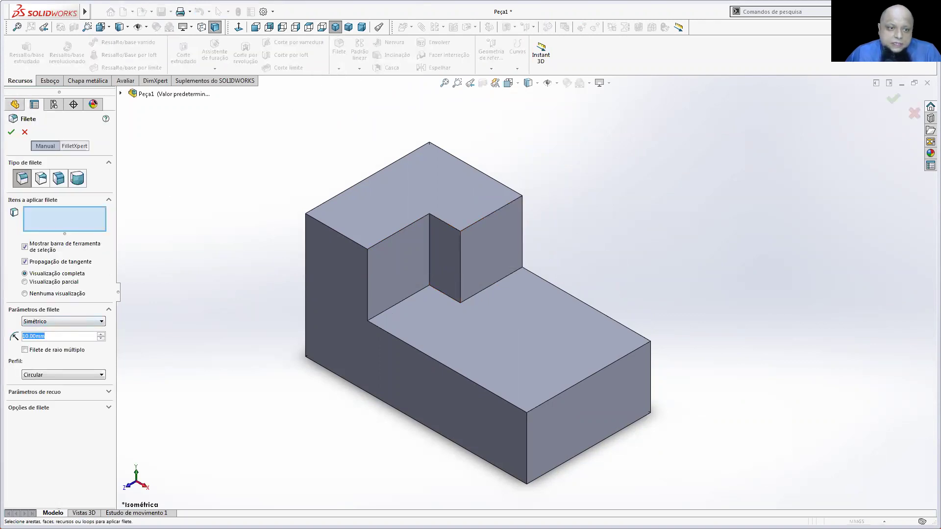
type("7")
key("Return")
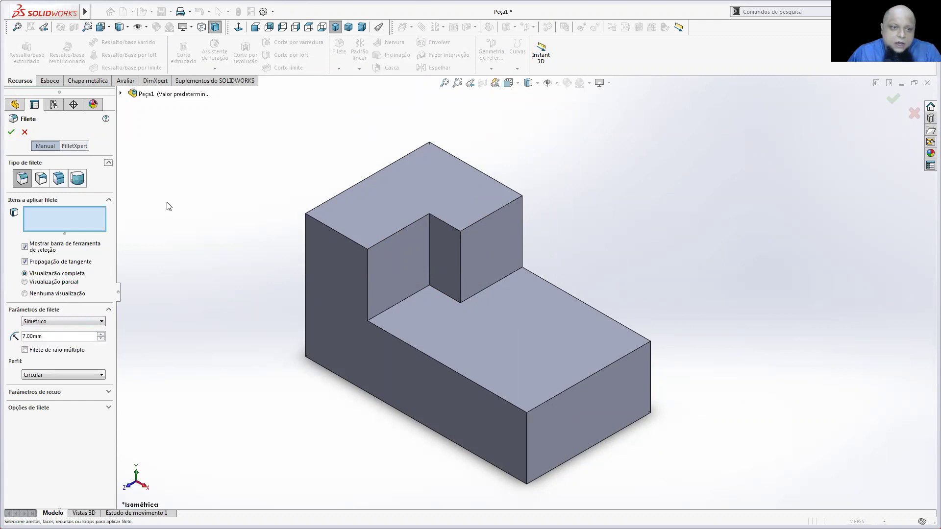
left_click(460, 250)
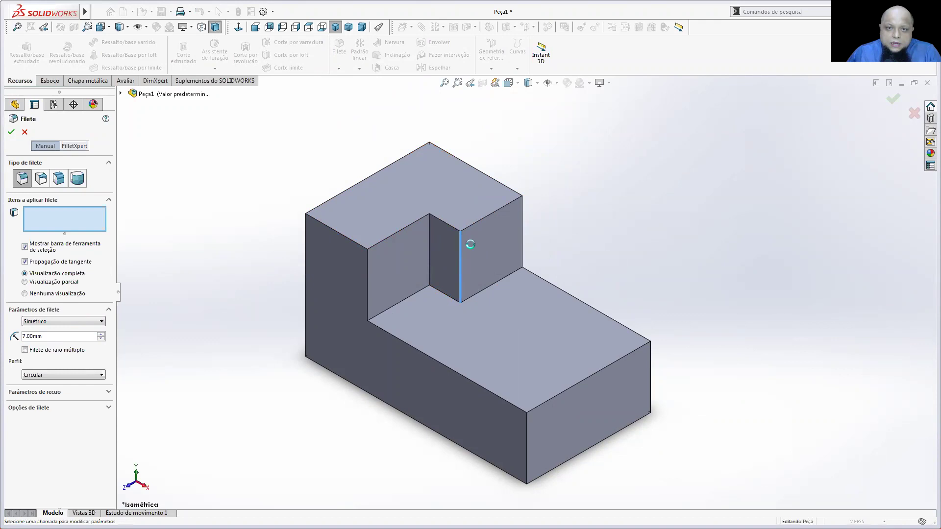
left_click(10, 131)
scroll(526, 290, "up", 3)
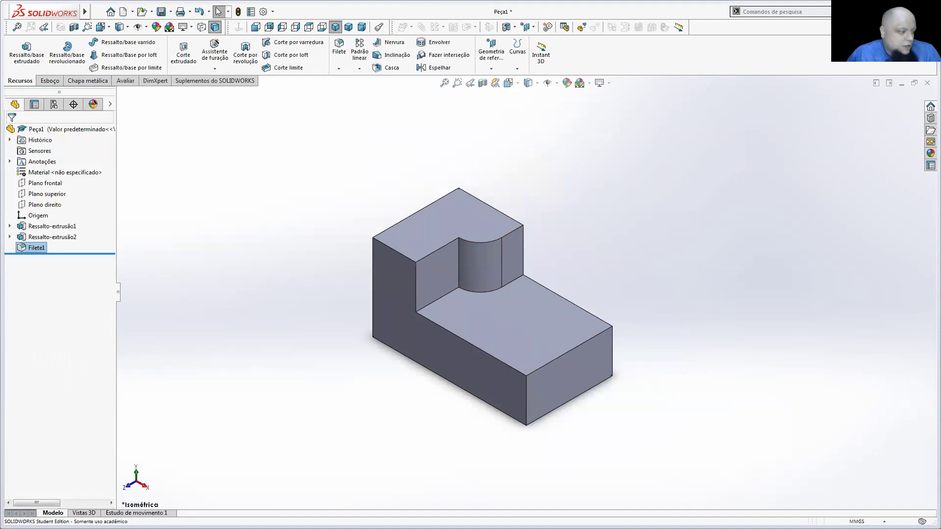
- Consult the PDF drawing and sketch a circle about 11.5 mm in diameter on the lower step's upper face
key("alt+Tab")
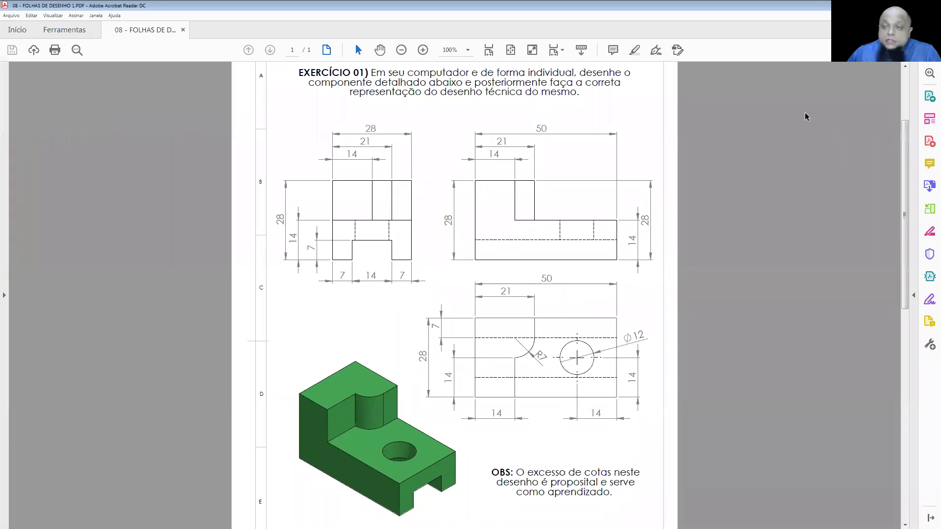
key("alt+Tab")
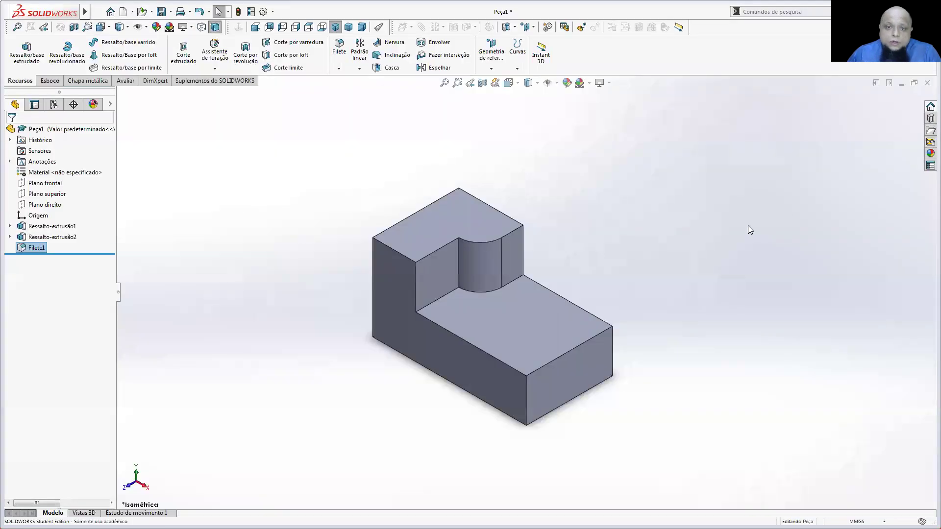
left_click(555, 314)
key("s")
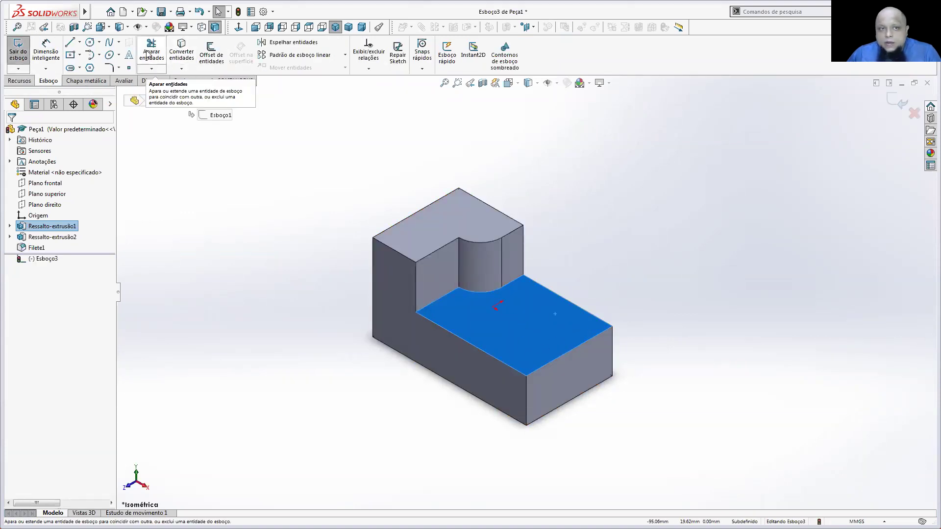
left_click(91, 42)
left_click(534, 328)
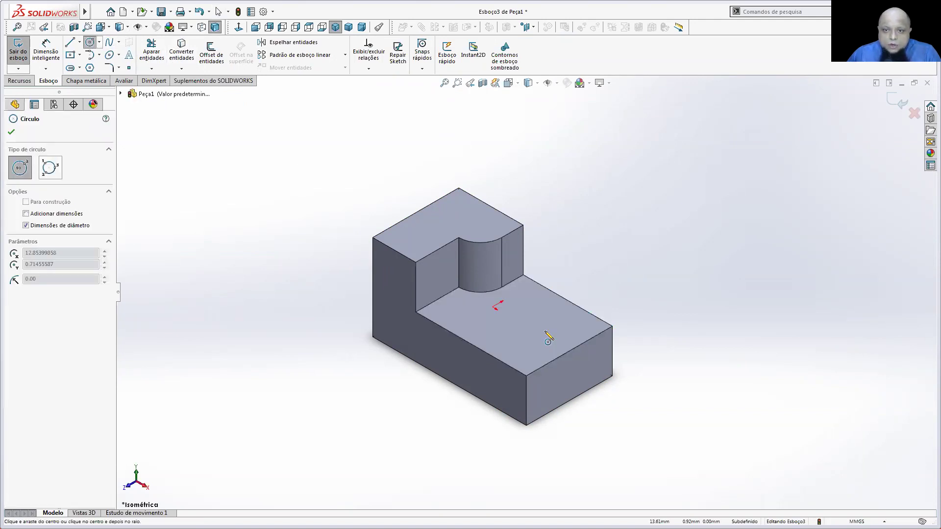
left_click(552, 340)
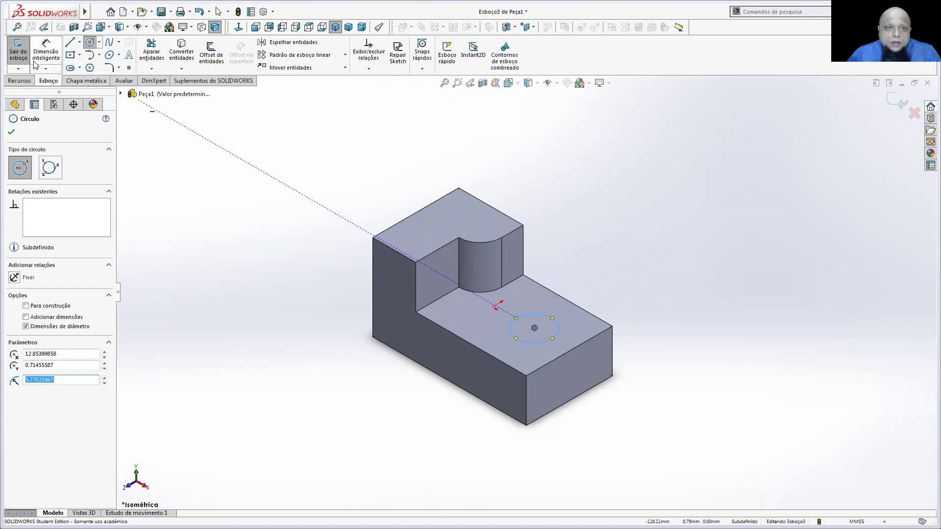
- Dimension the circle's centre 14 mm from the long front edge of the lower step's upper face
left_click(52, 51)
scroll(525, 352, "down", 5)
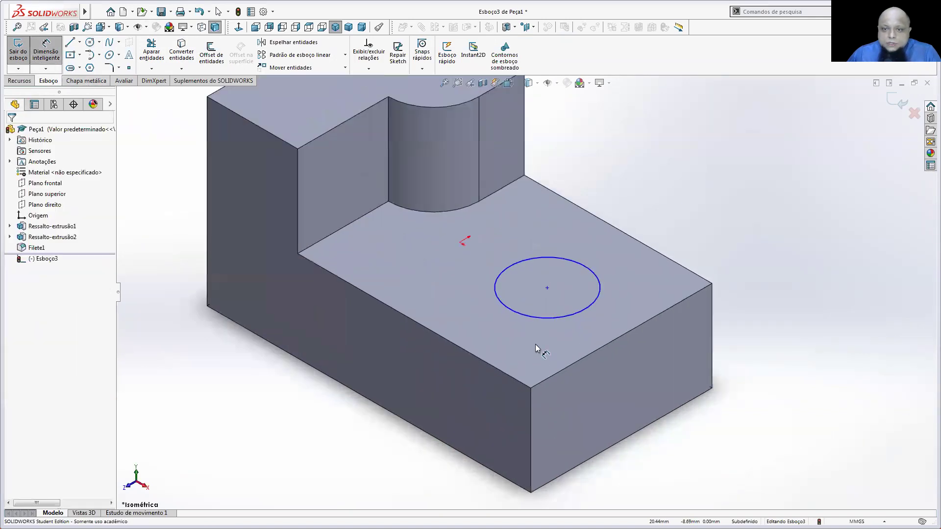
left_click(549, 272)
left_click(456, 349)
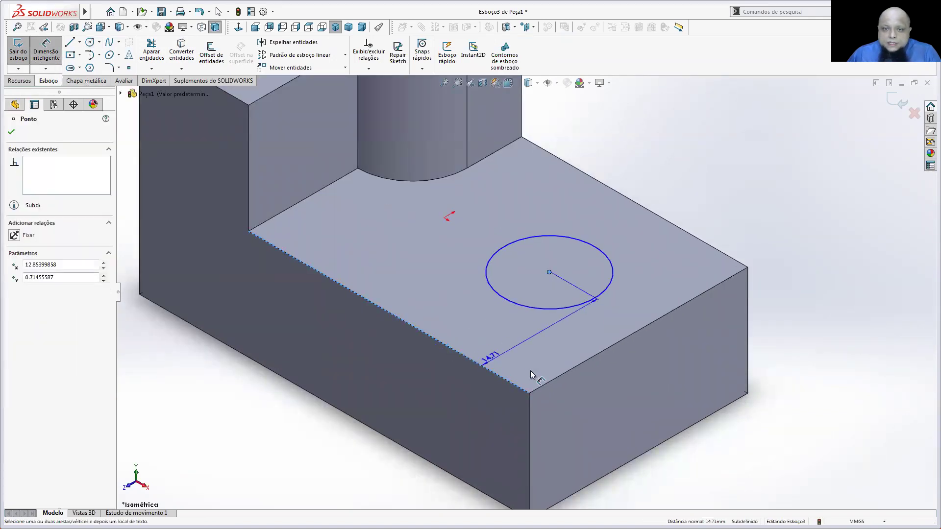
left_click(669, 413)
type("14")
key("Return")
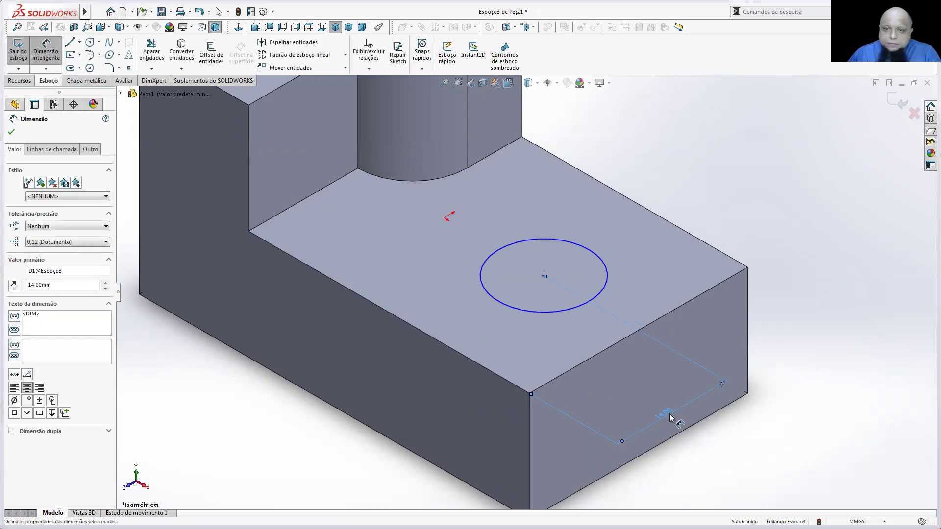
- Dimension the circle's centre 14 mm from the short end edge of the lower step
left_click(753, 388)
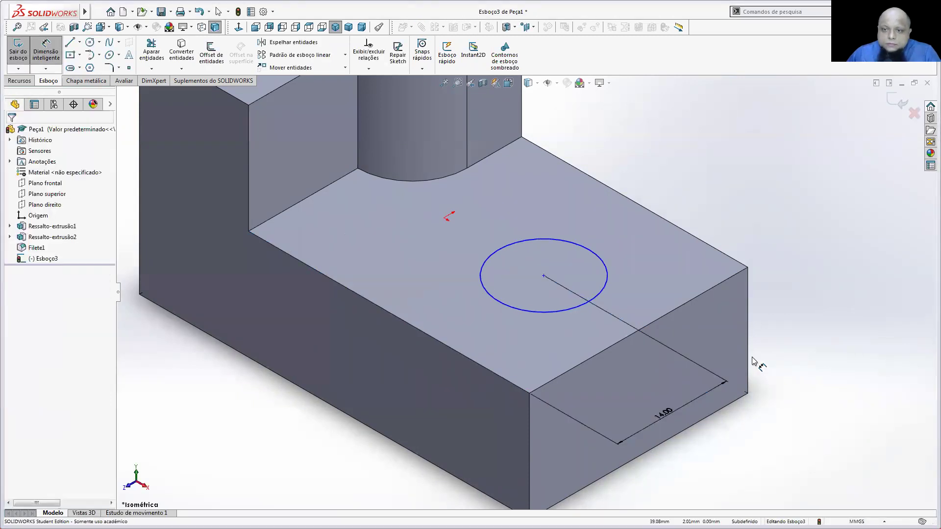
left_click(544, 277)
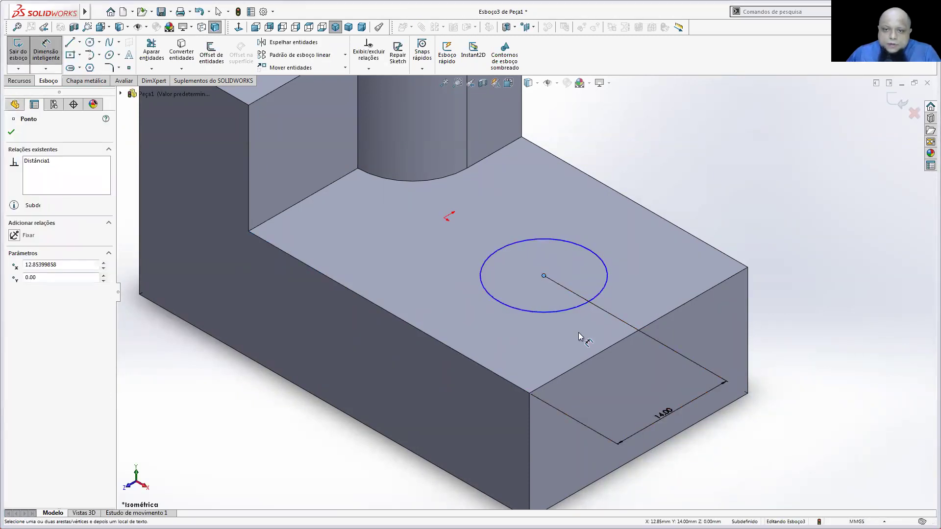
left_click(597, 360)
left_click(737, 230)
type("14")
key("Return")
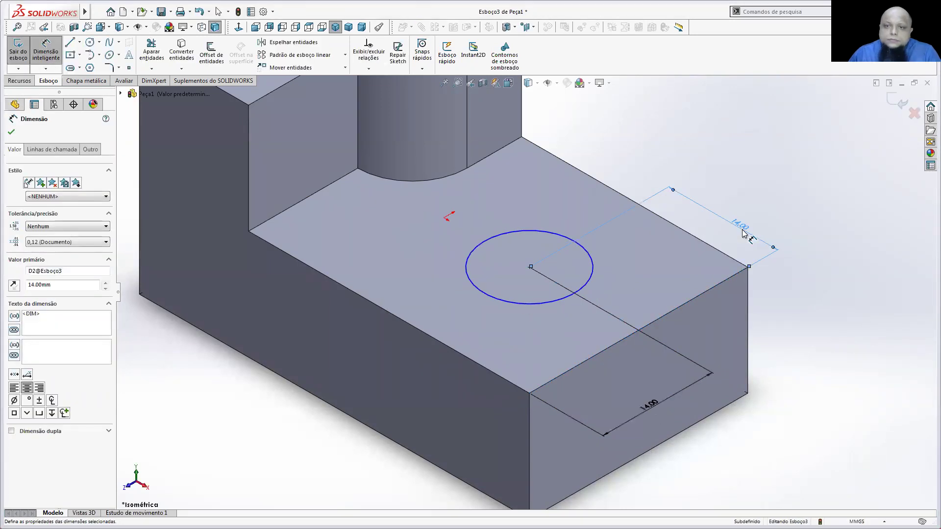
- Set the circle's diameter to 12 mm
left_click(596, 275)
left_click(804, 300)
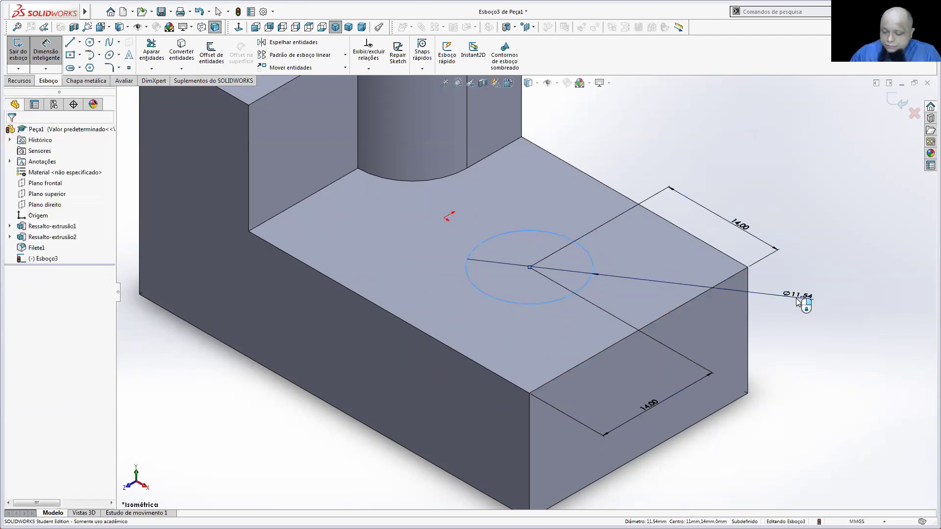
type("12")
key("Return")
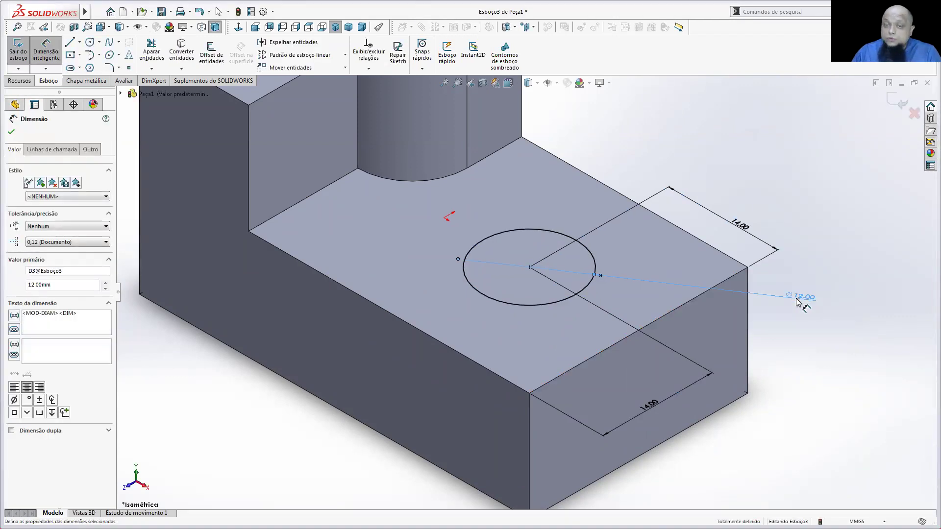
- Cut the circle through the whole block with a Through All (Passante) extruded cut, inspect the underside and restore the isometric view
left_click(19, 81)
left_click(183, 55)
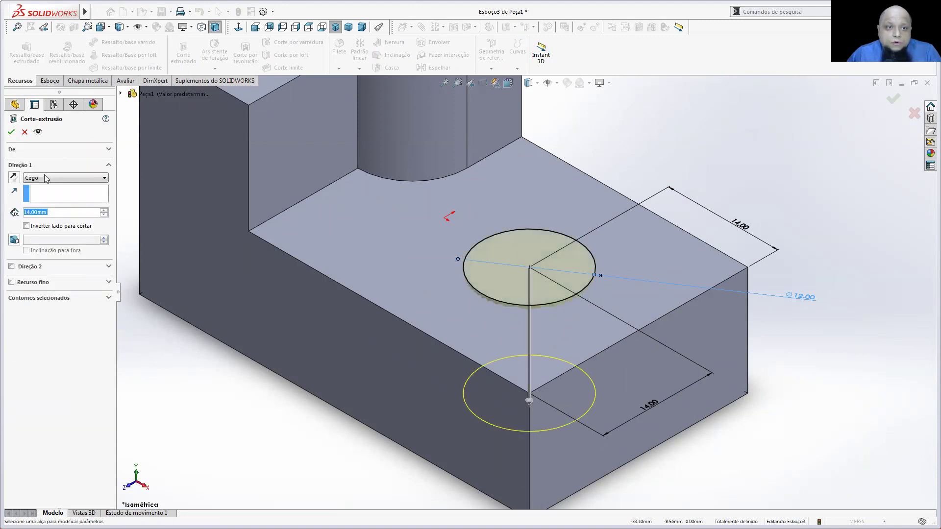
left_click(47, 178)
left_click(42, 193)
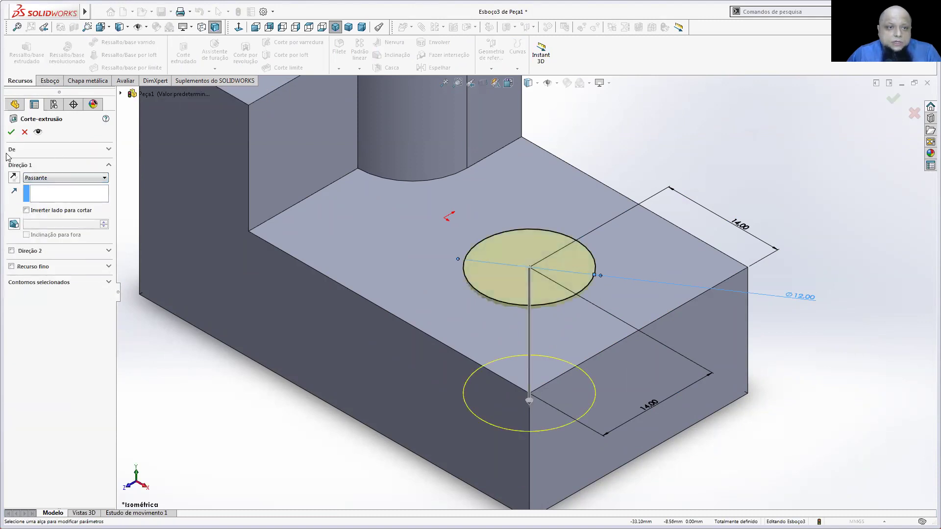
left_click(11, 132)
middle_click_drag(641, 208, 586, 116)
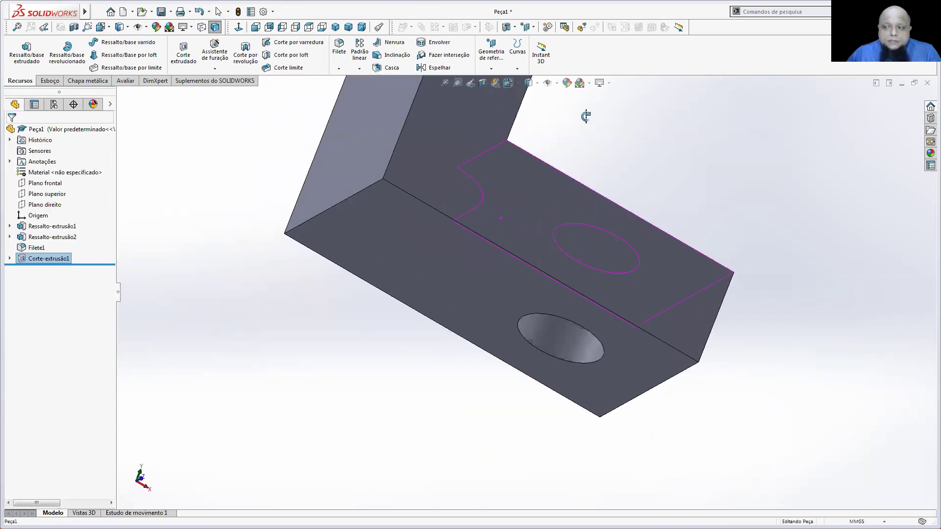
key("ctrl+shift+z")
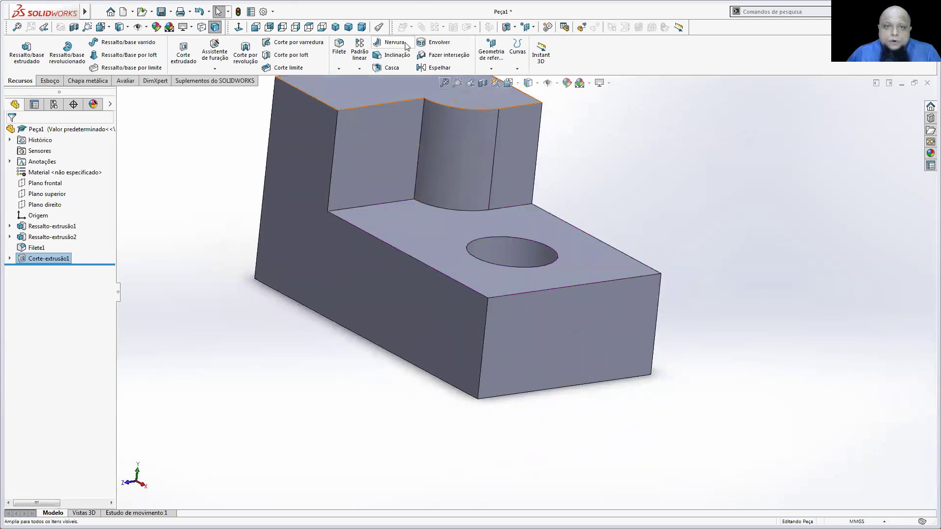
left_click(335, 27)
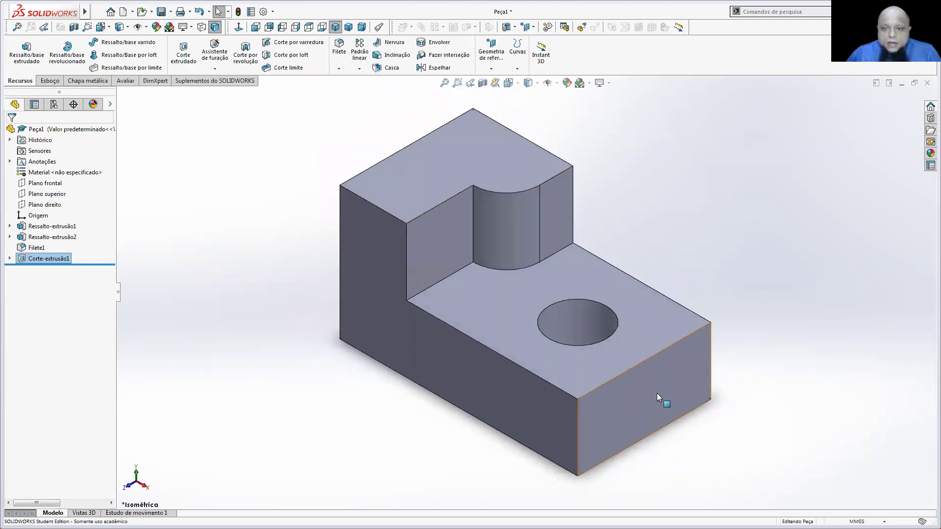
- Check the slot dimensions in the PDF drawing and start a sketch on the lower step's short end face, viewed normal to it
key("alt+Tab")
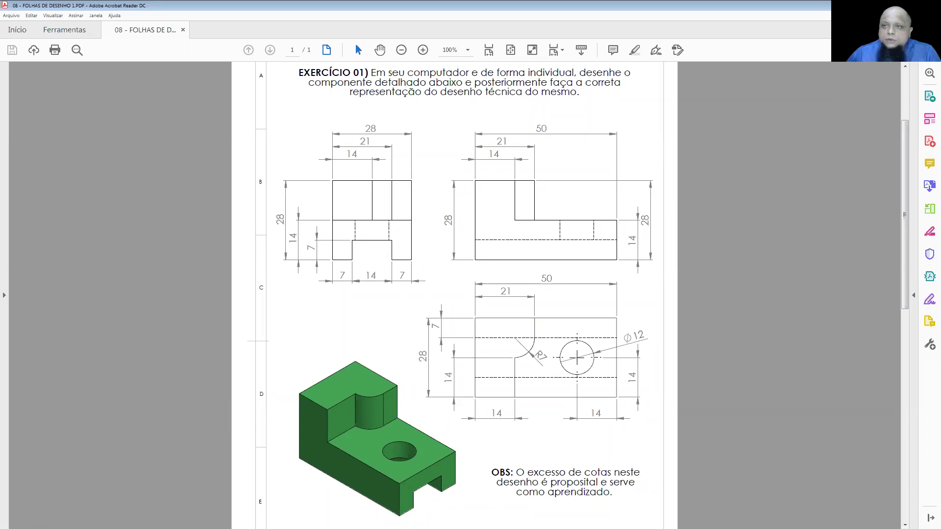
key("alt+Tab")
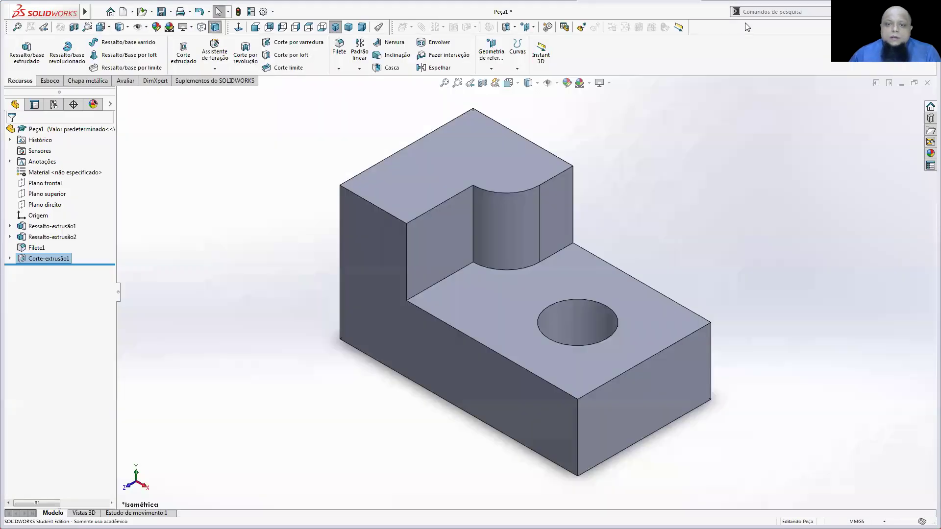
left_click(660, 414)
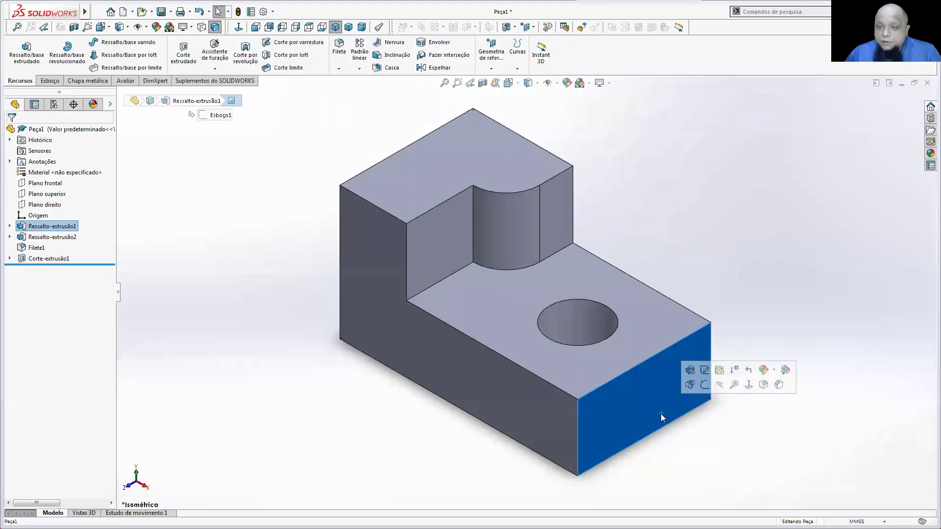
left_click(50, 80)
left_click(18, 49)
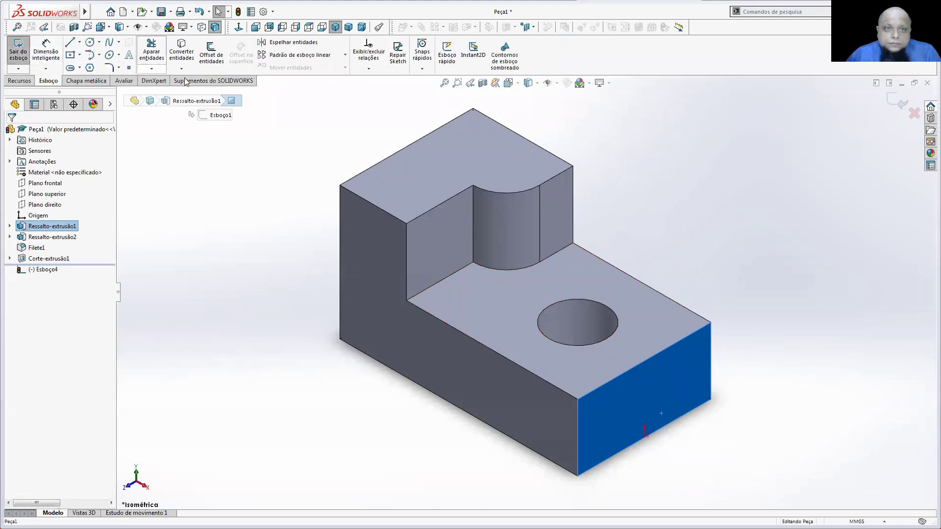
key("ctrl+8")
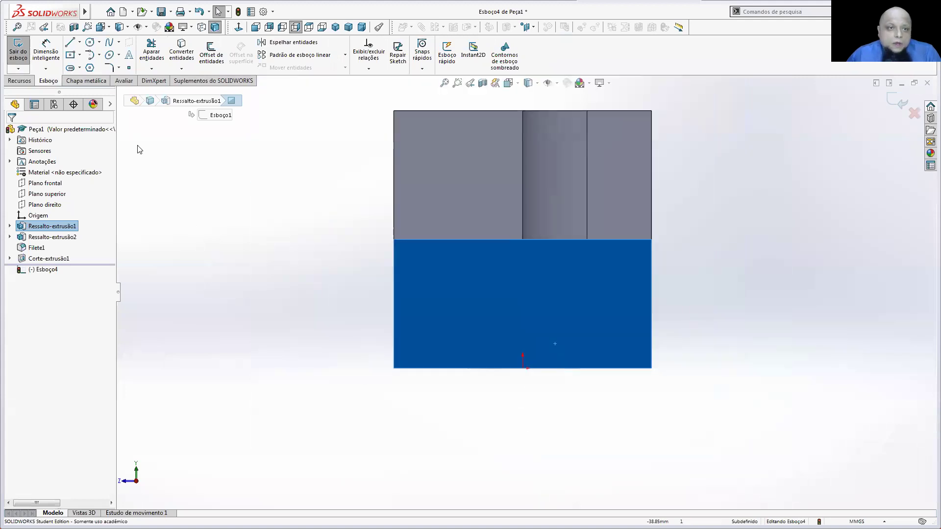
- Sketch a corner rectangle about 11.7 mm wide and 11.7 mm high that crosses the end face's bottom edge
left_click(80, 55)
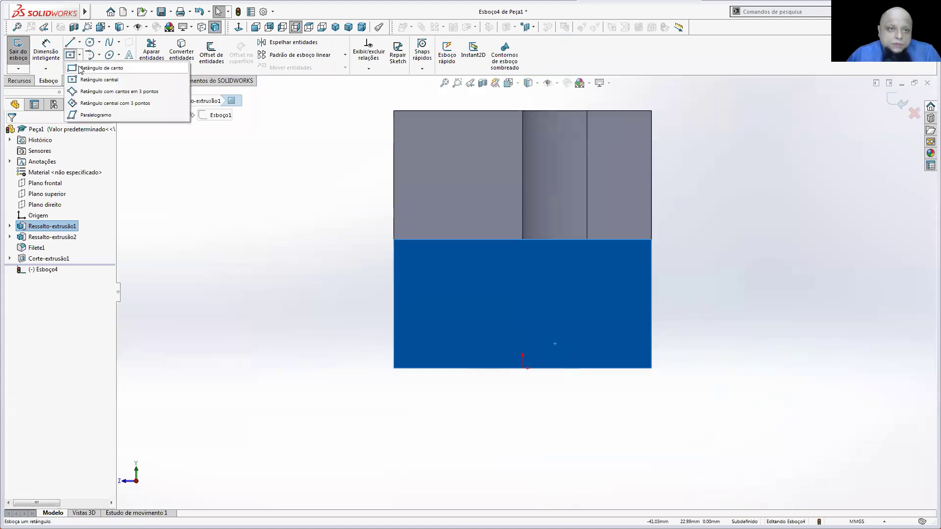
left_click(98, 65)
left_click(475, 294)
left_click(582, 401)
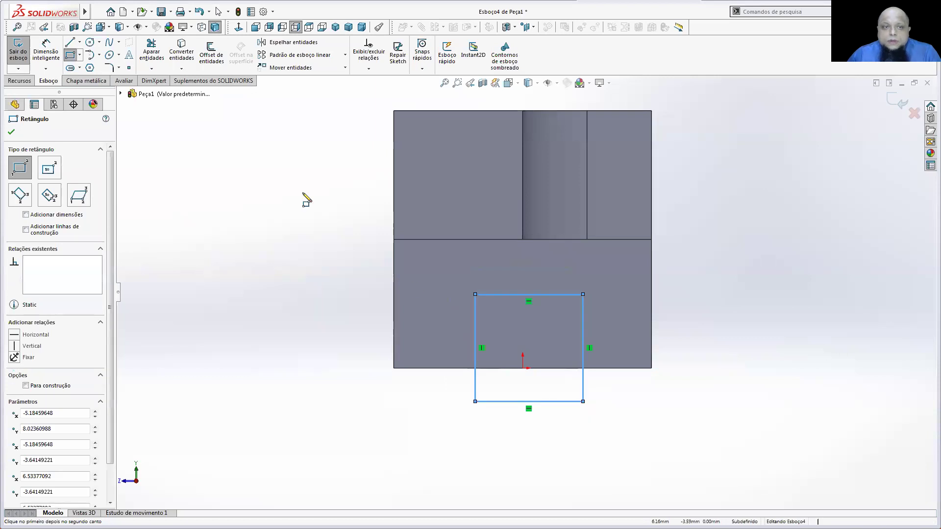
- Set the rectangle's width to 14 mm
left_click(39, 46)
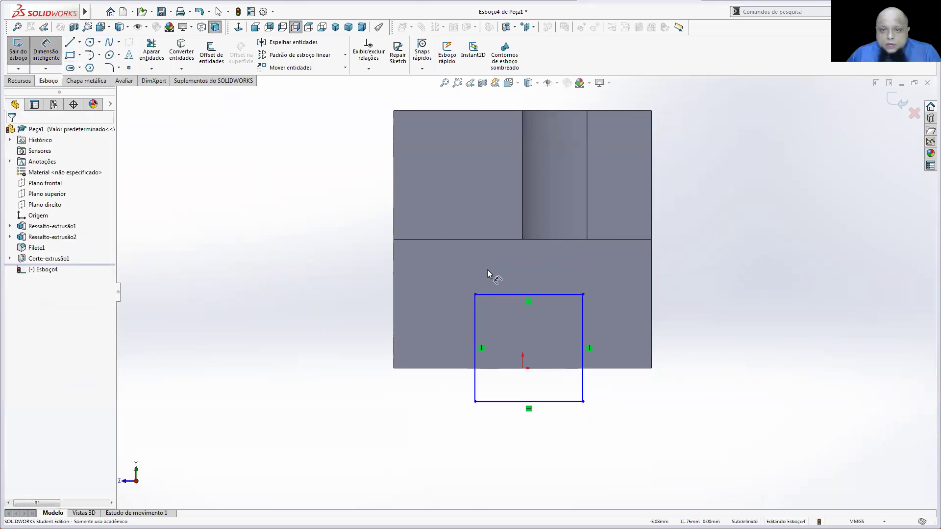
left_click(510, 293)
left_click(515, 279)
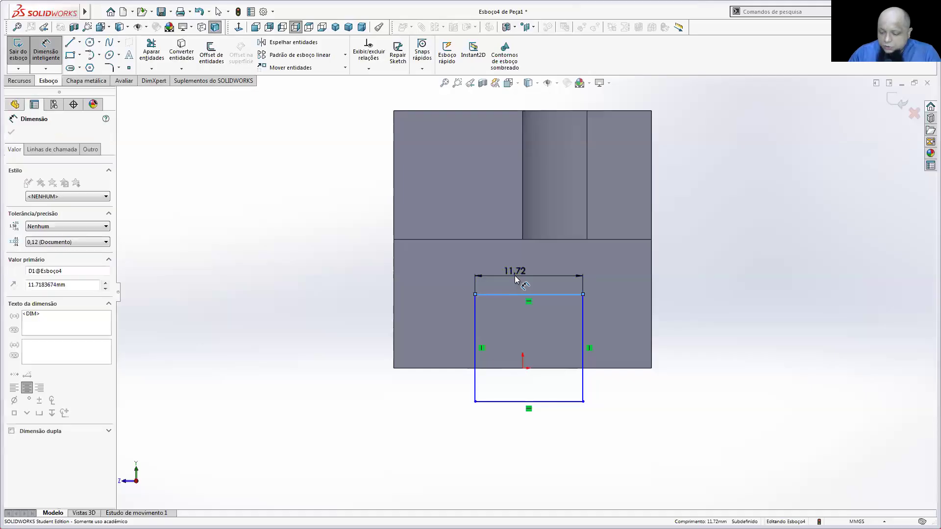
type("141")
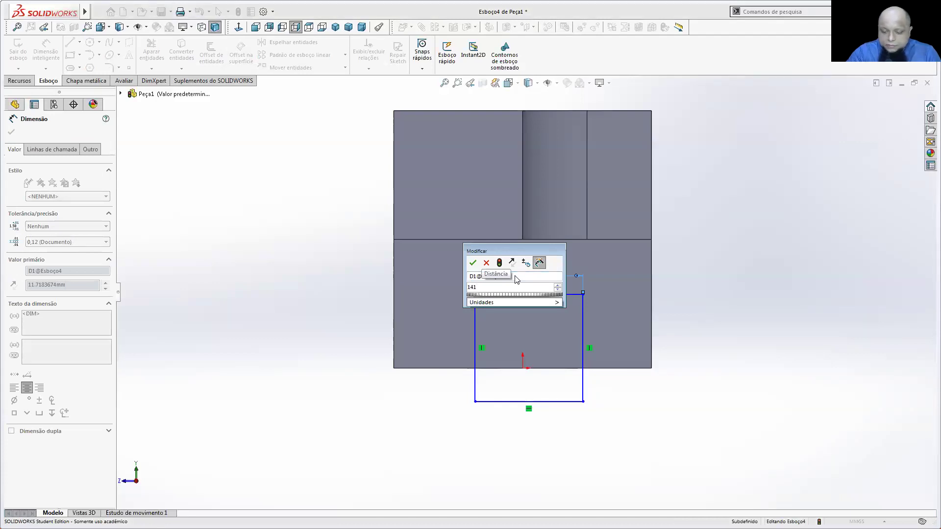
key("Return")
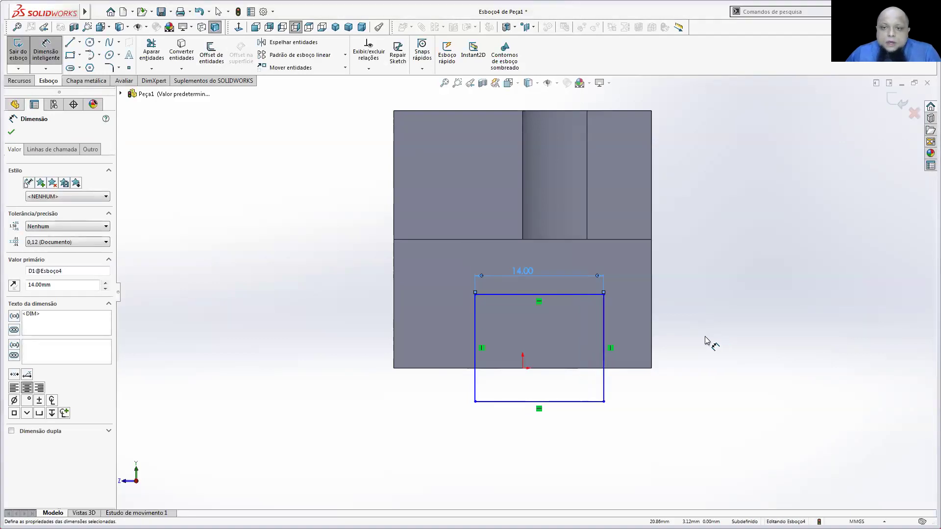
- Dimension the rectangle's left side 7 mm from the block's left vertical edge
left_click(476, 343)
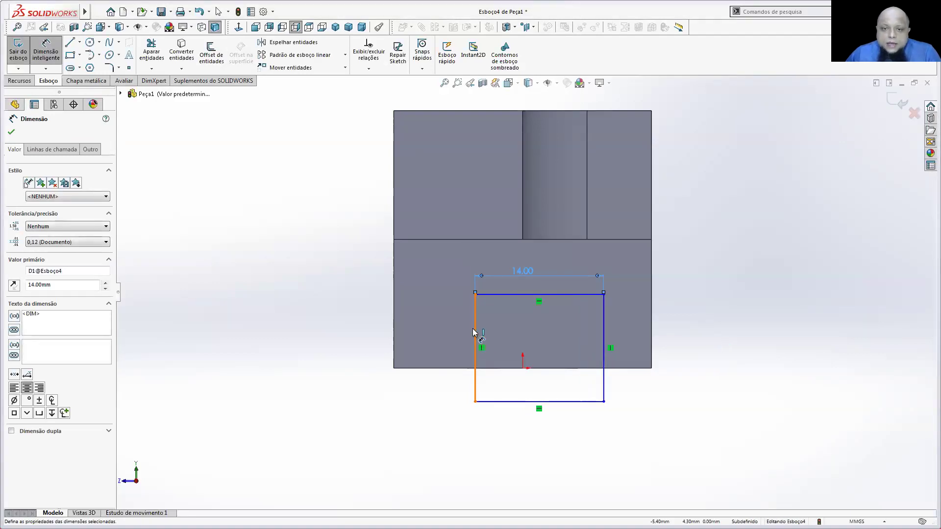
left_click(394, 324)
left_click(359, 317)
type("7")
key("Return")
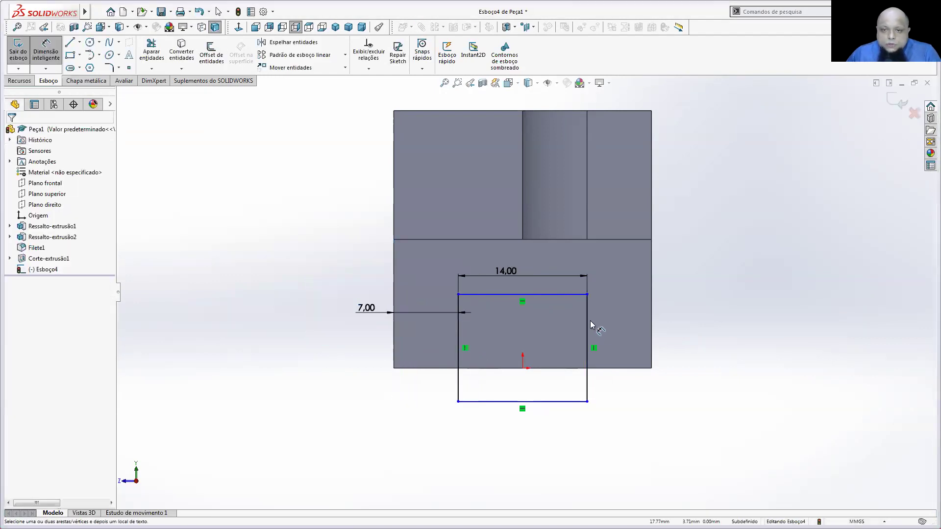
- Dimension the rectangle's right side to the block's right vertical edge as a check and delete this redundant dimension
left_click(587, 321)
left_click(651, 317)
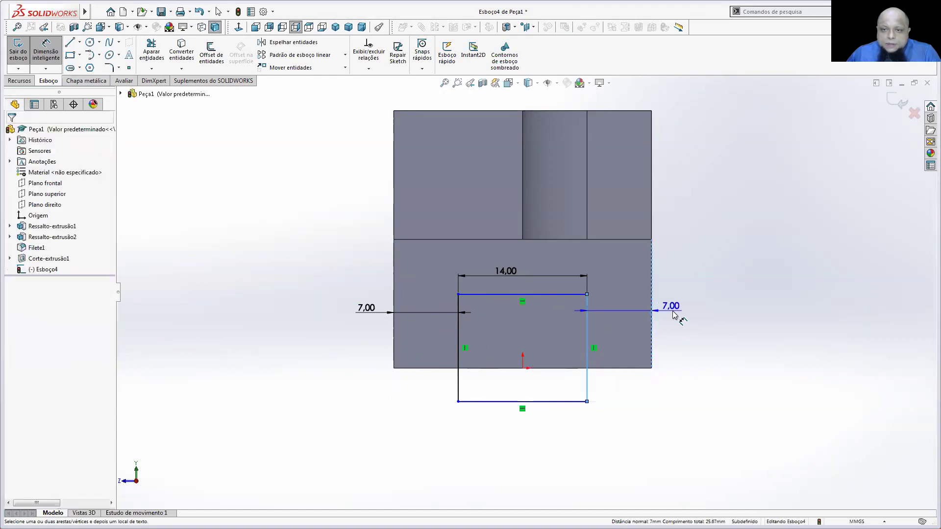
left_click(679, 304)
key("Escape")
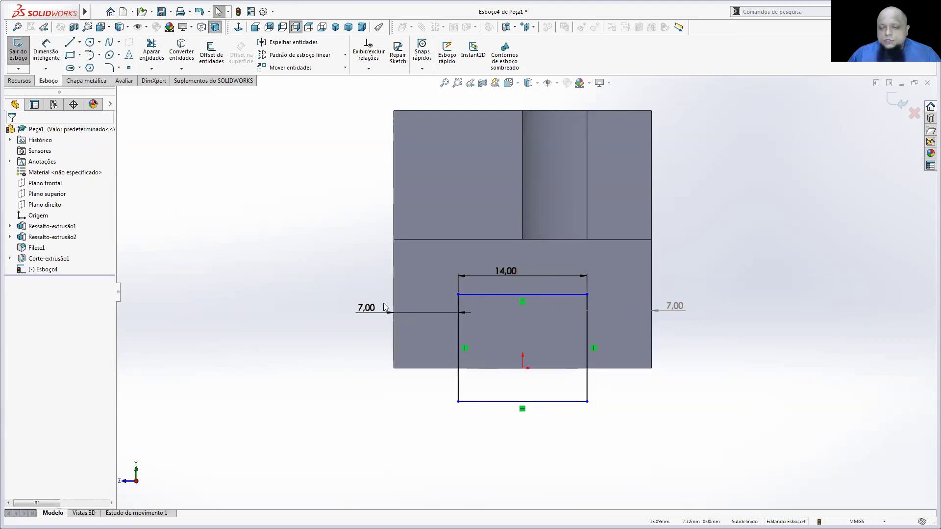
left_click(669, 310)
key("Delete")
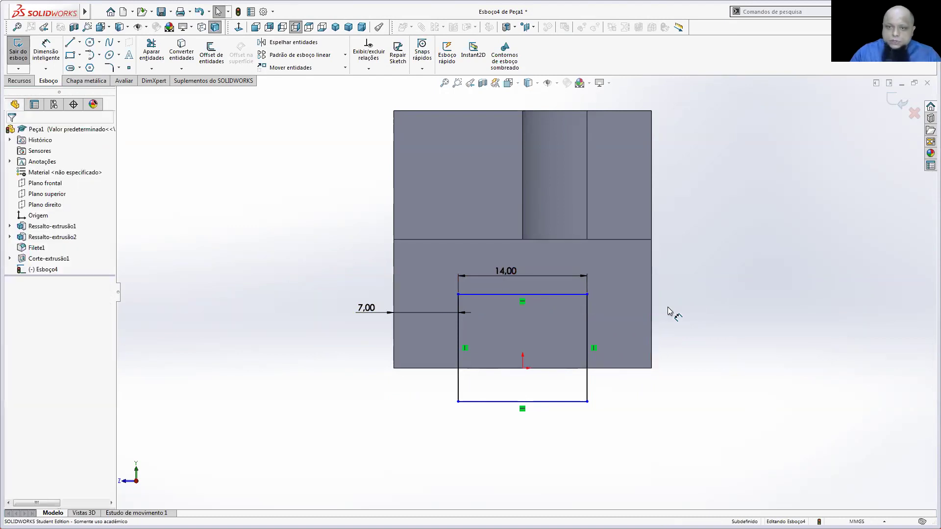
- Dimension the rectangle's upper line 7 mm above the block's bottom edge and leave the dimension command
left_click(522, 294)
left_click(46, 49)
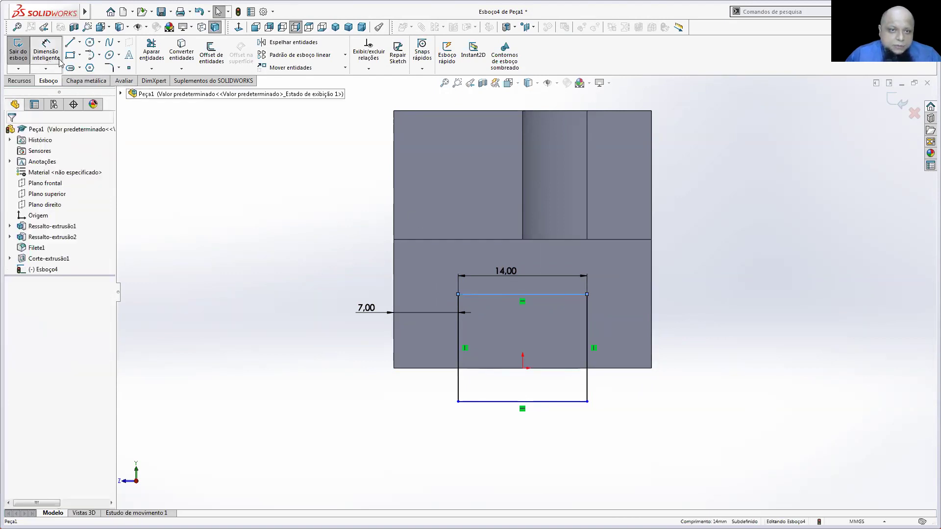
left_click(582, 296)
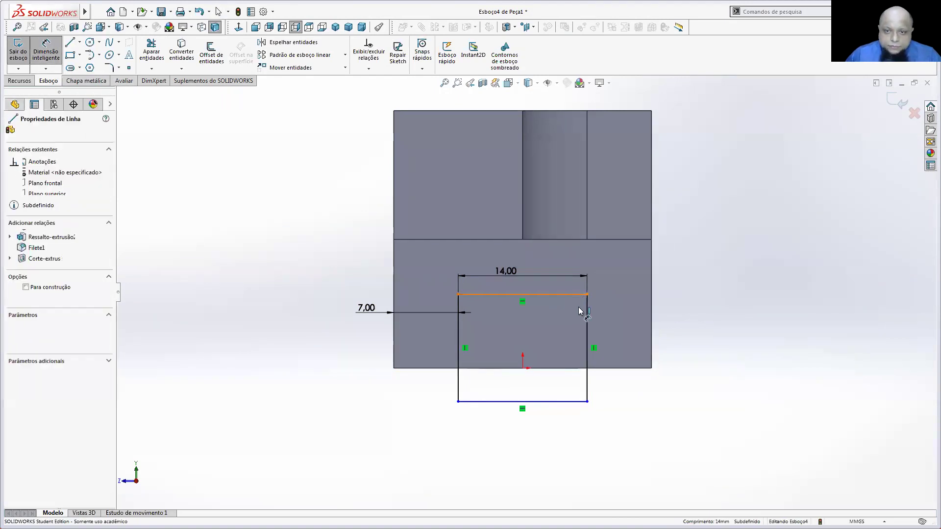
left_click(573, 368)
left_click(329, 334)
type("7")
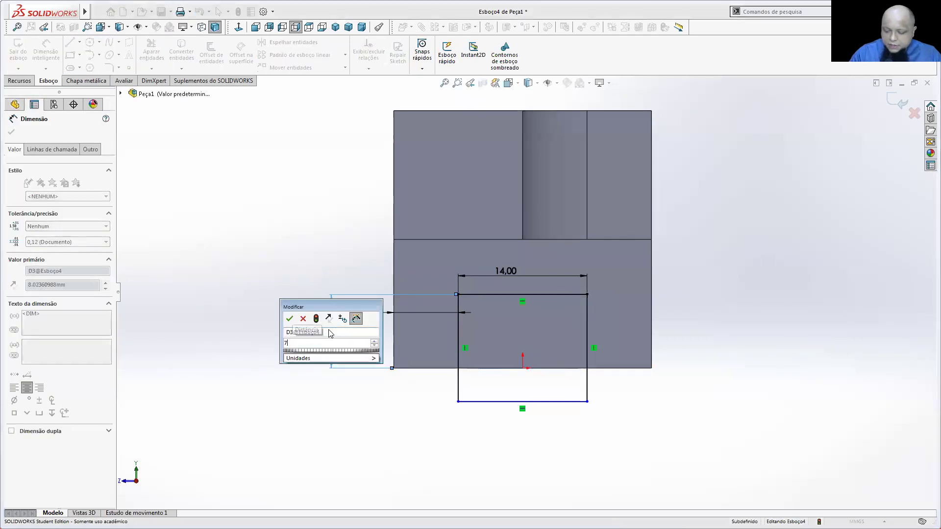
key("Return")
scroll(580, 401, "up", 3)
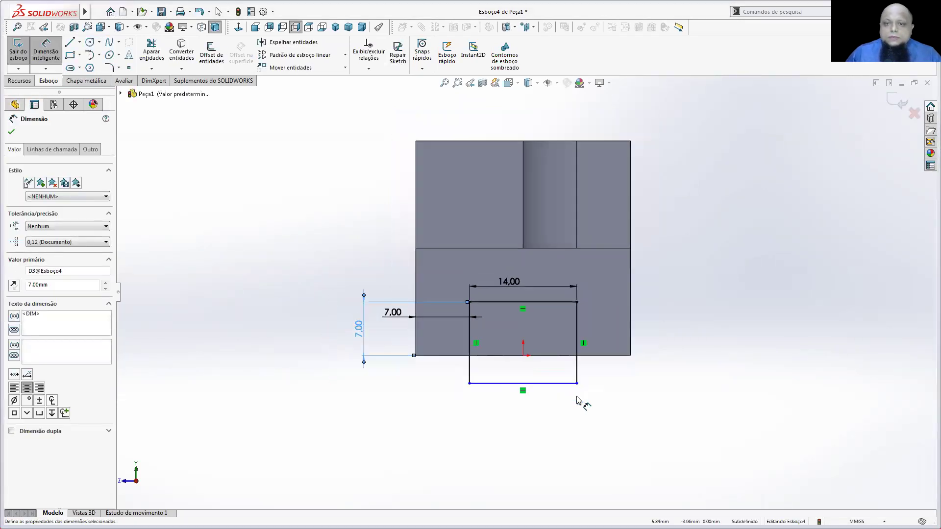
scroll(563, 343, "down", 3)
key("Escape")
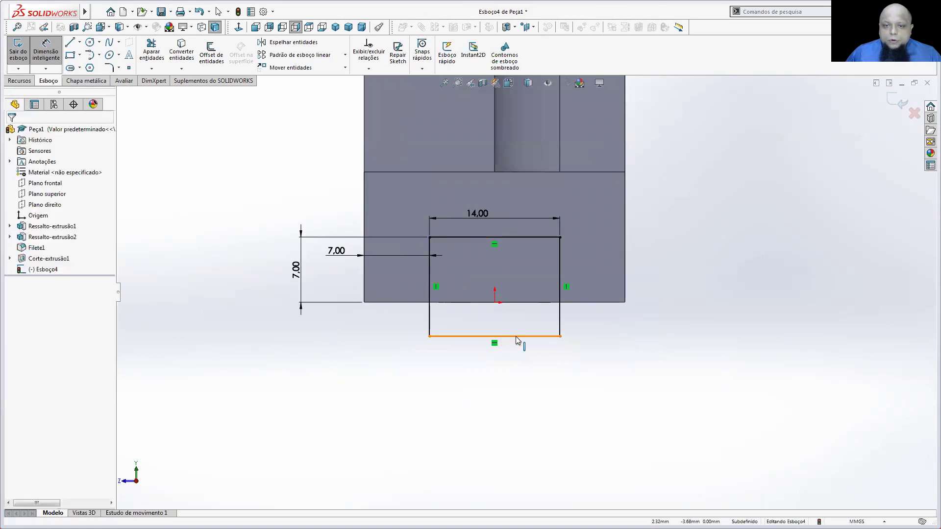
- Test the freedom of the rectangle's lower line by moving it above the block's bottom edge and back below it
left_click_drag(509, 337, 534, 316)
left_click(622, 359)
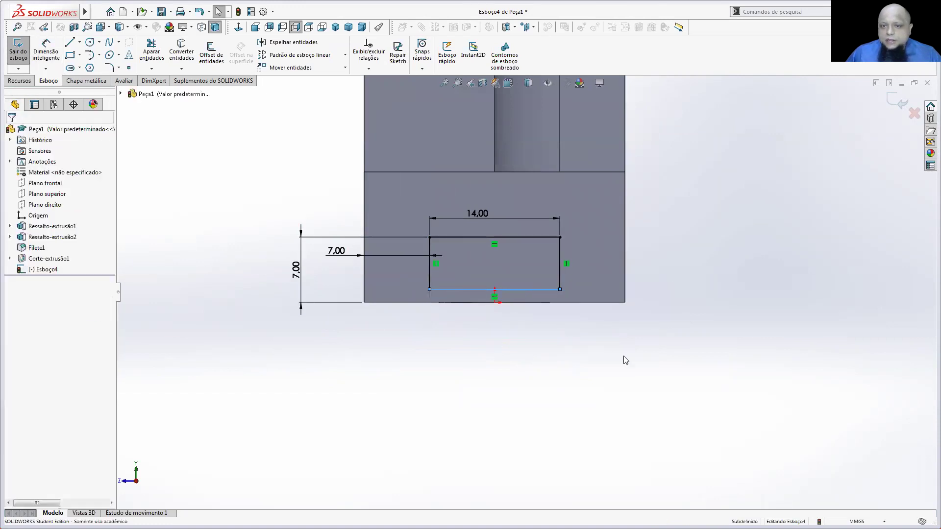
left_click_drag(514, 293, 539, 330)
left_click(658, 362)
- Make the rectangle's lower line collinear with the block's bottom edge
left_click(547, 327)
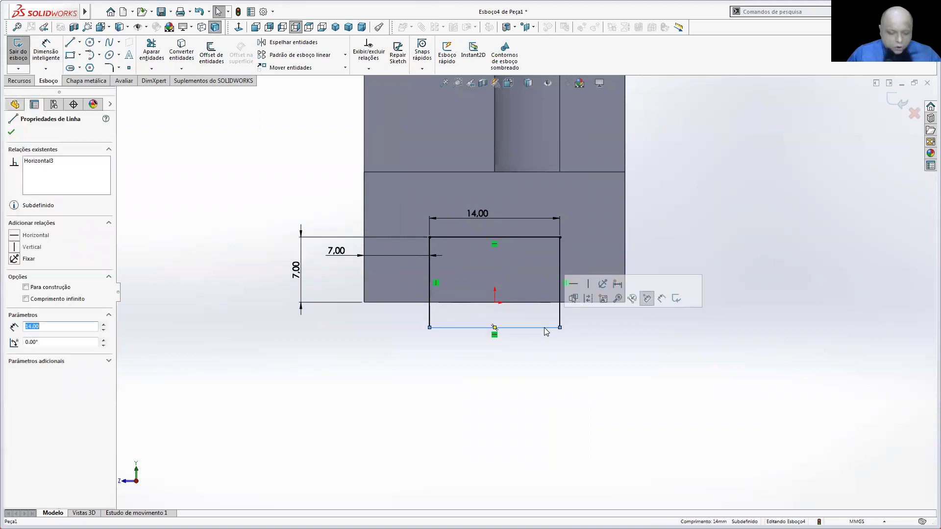
left_click(547, 316)
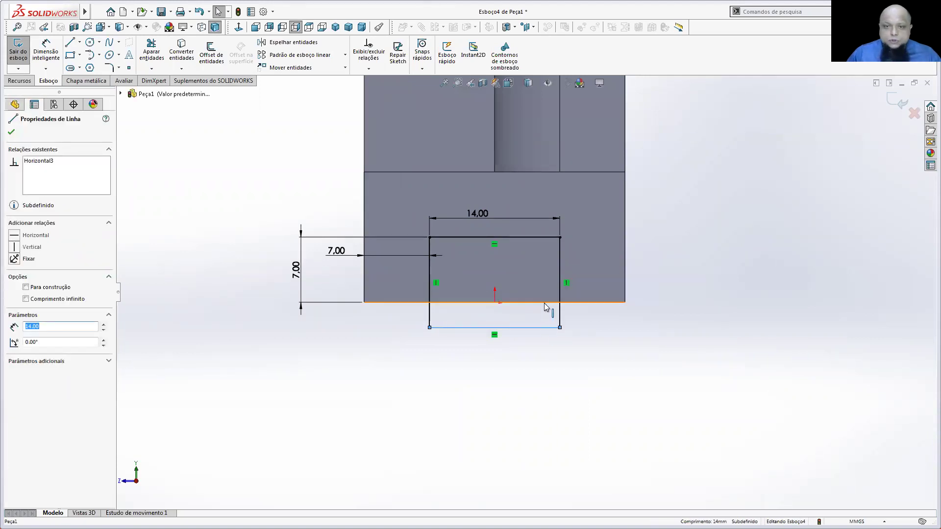
left_click(563, 277, "ctrl")
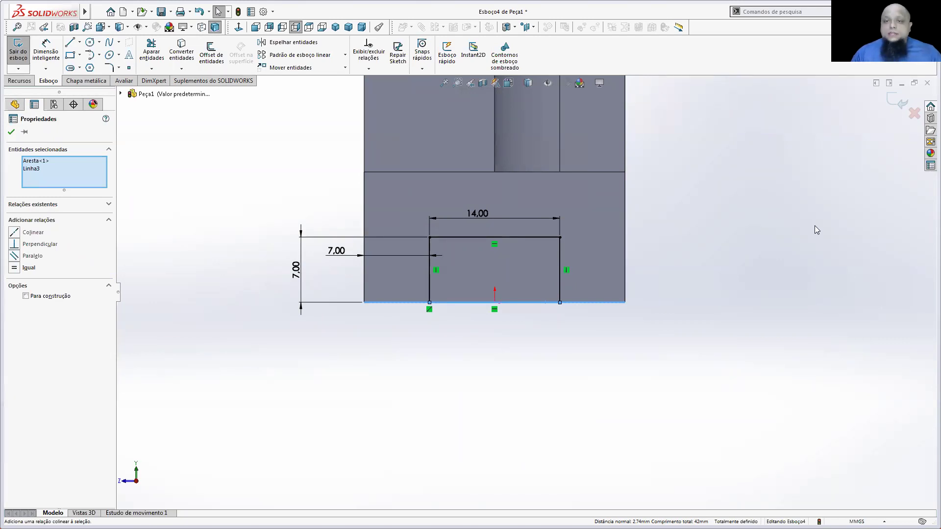
left_click(782, 226)
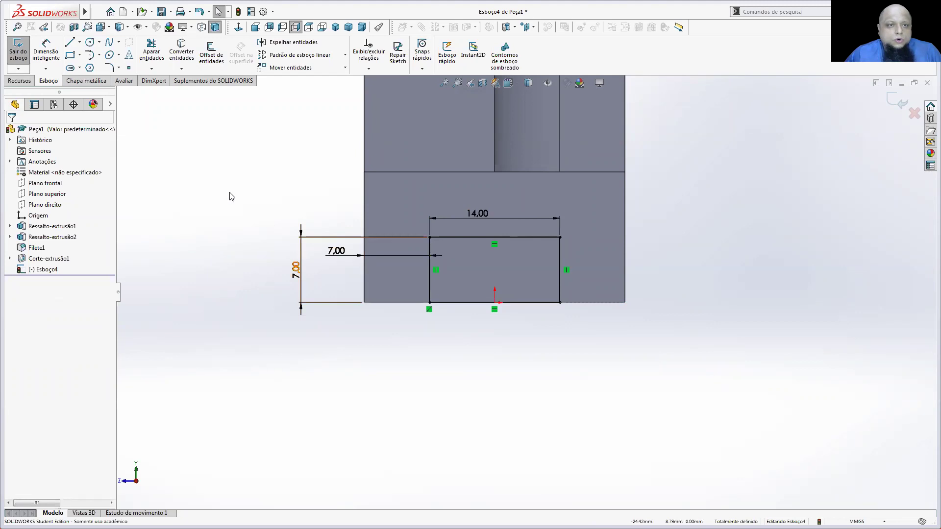
- Cut the rectangle along the whole block with a Through All (Passante) extruded cut, inspect the slot and restore the isometric view
left_click(18, 80)
left_click(184, 54)
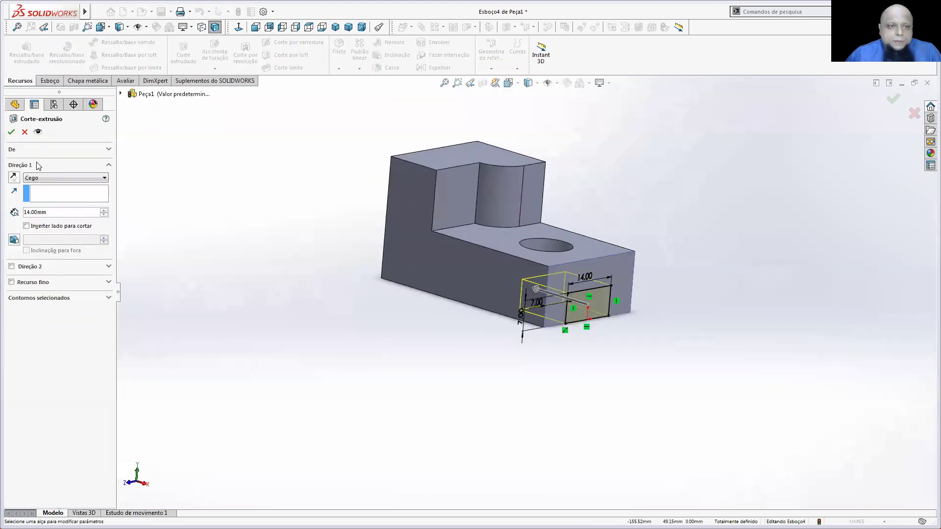
left_click(36, 178)
left_click(35, 193)
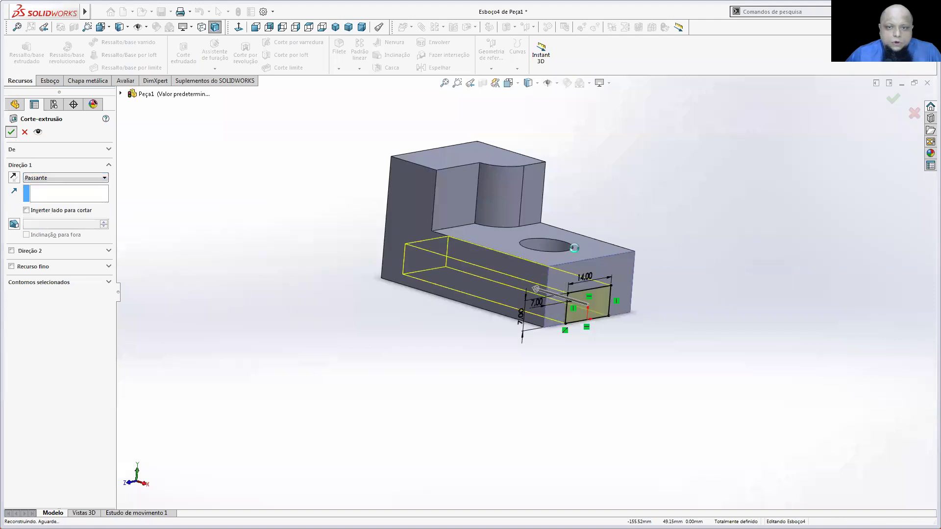
key("Return")
middle_click_drag(574, 248, 498, 182)
key("ctrl+7")
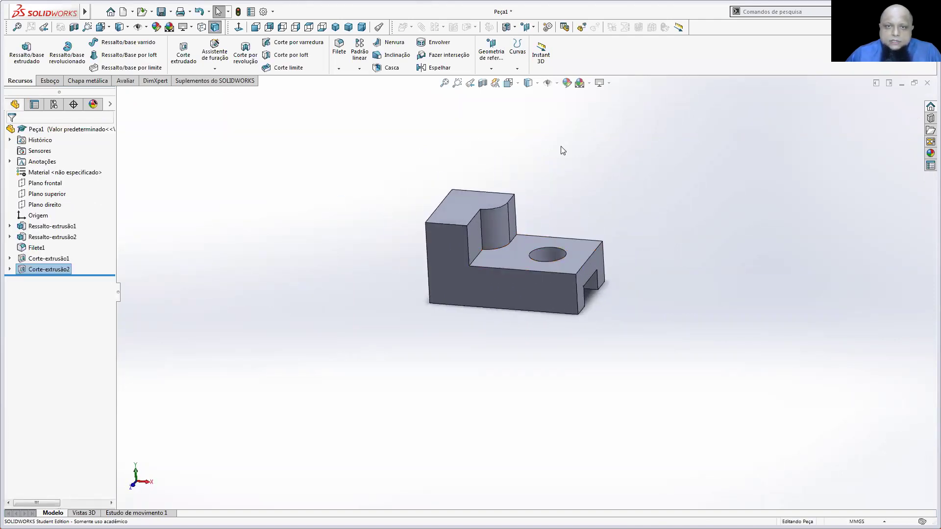
left_click(510, 83)
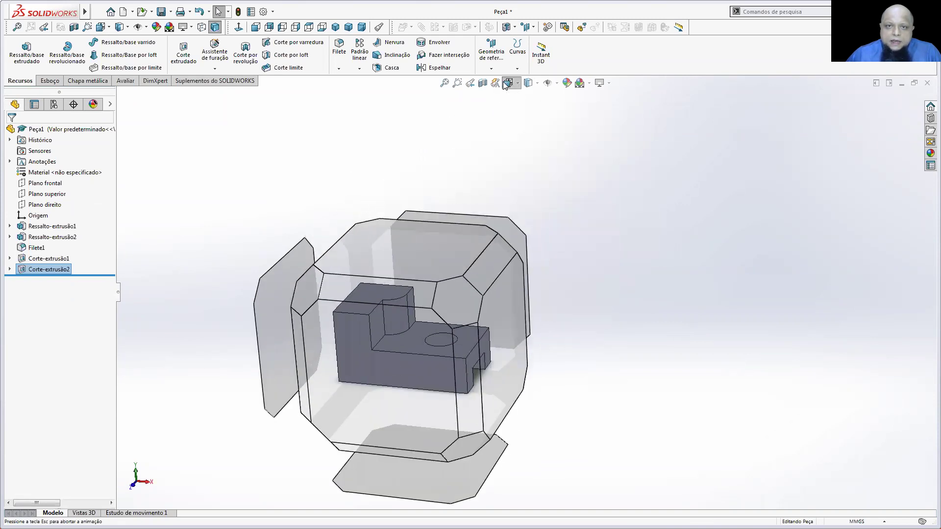
left_click(563, 118)
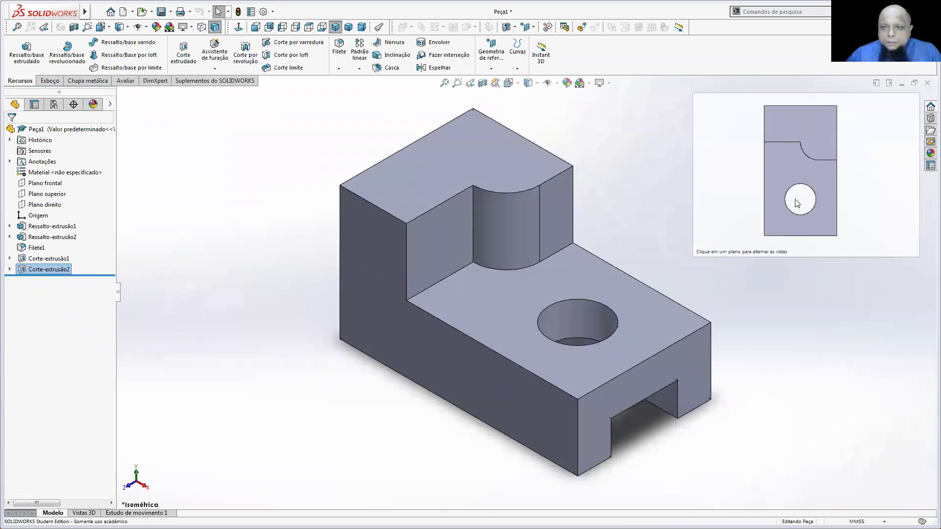
left_click(904, 266)
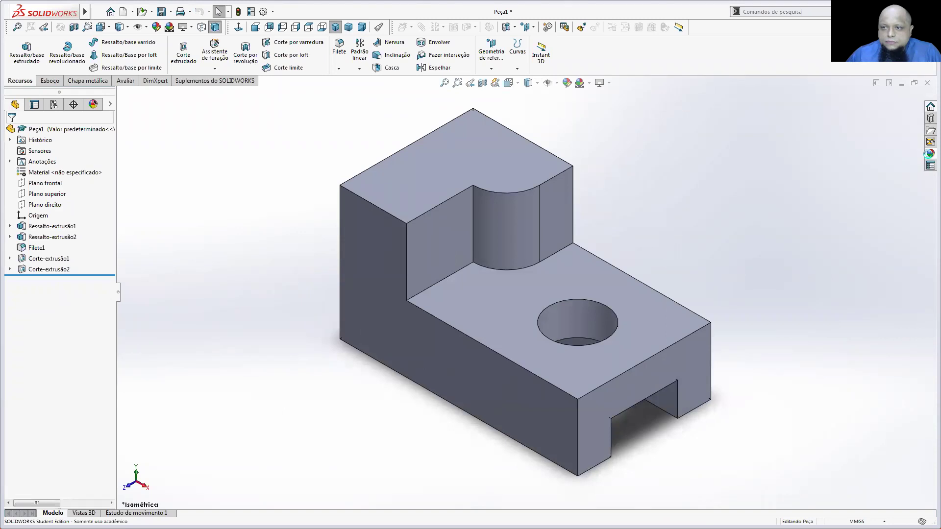
- Apply the solid green (Verde) appearance to the whole part
left_click(930, 154)
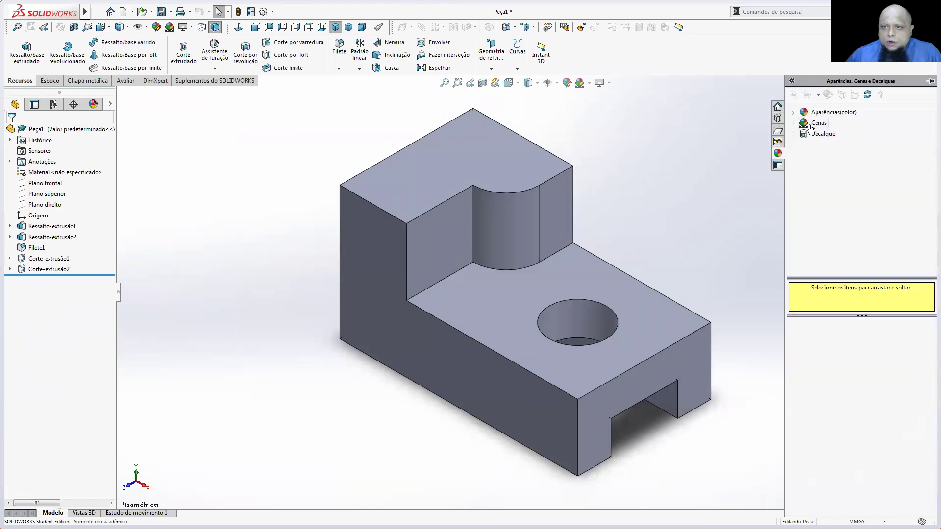
left_click(800, 113)
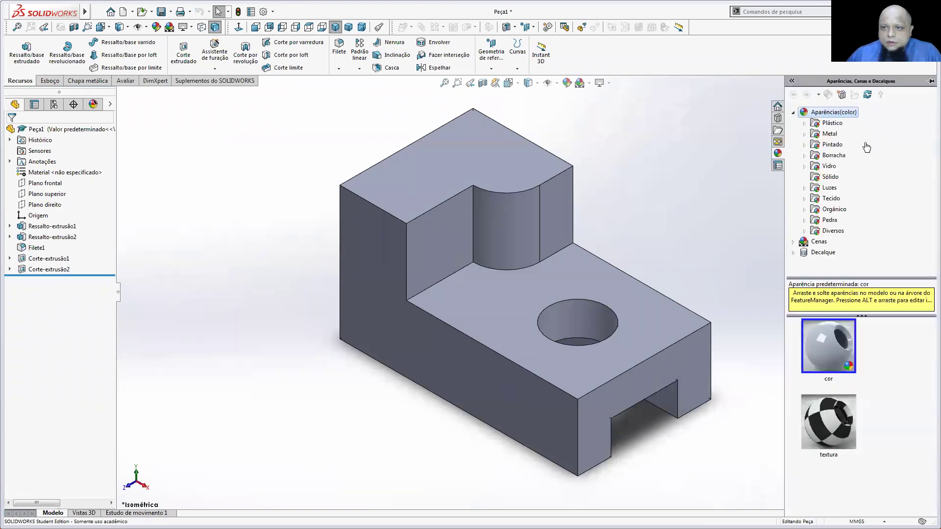
left_click(826, 177)
left_click(768, 160)
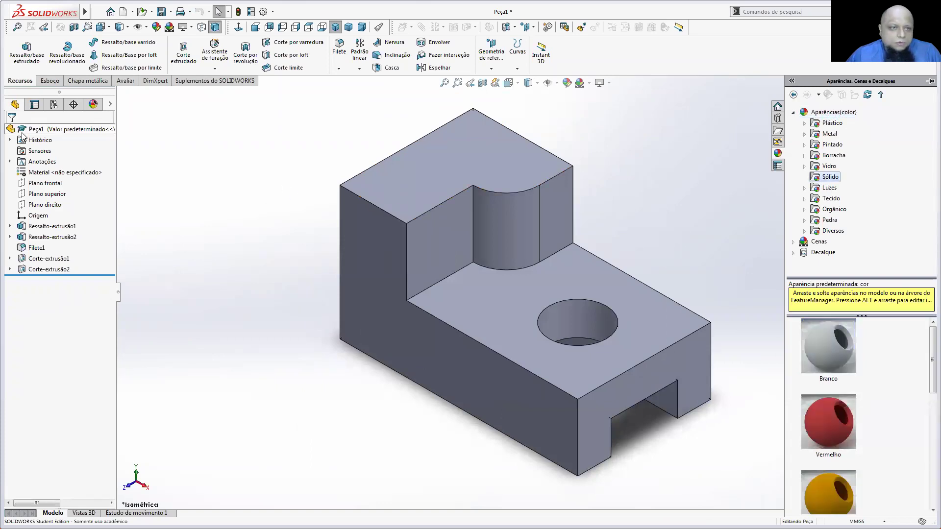
left_click(927, 153)
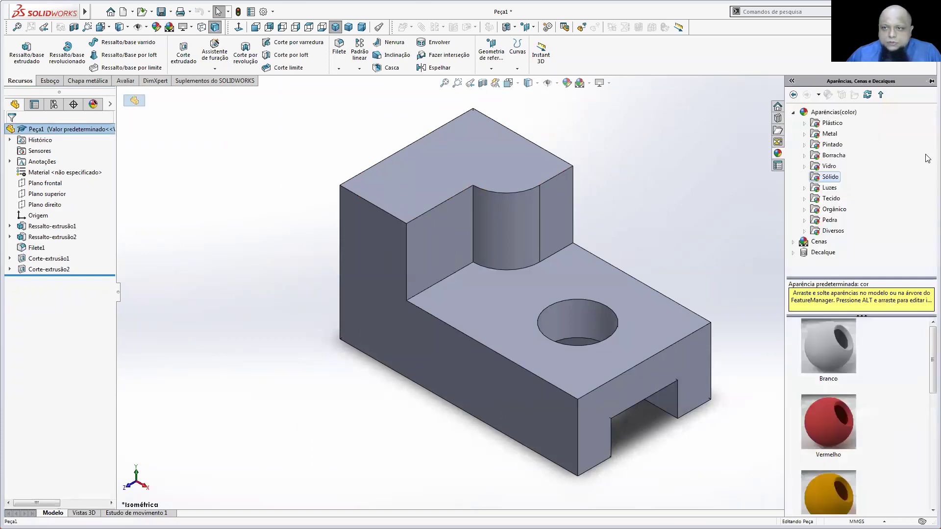
left_click_drag(933, 360, 932, 424)
double_click(850, 451)
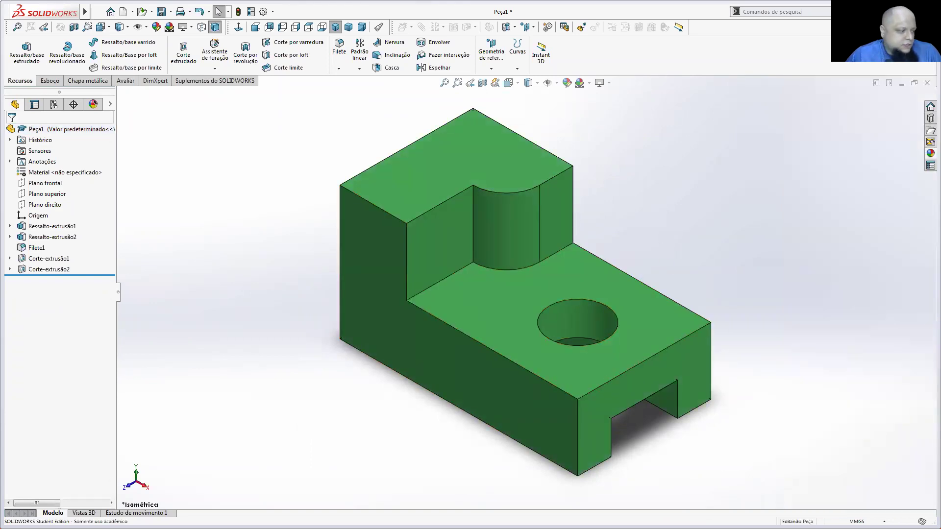
- Change the part's appearance to solid yellow (Amarelo)
key("alt+Tab")
key("alt+Tab")
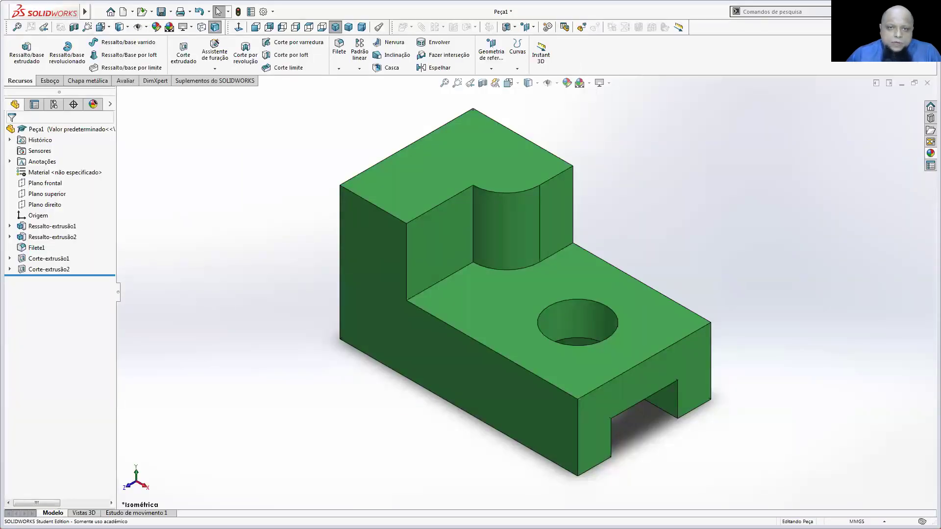
left_click(930, 153)
double_click(832, 413)
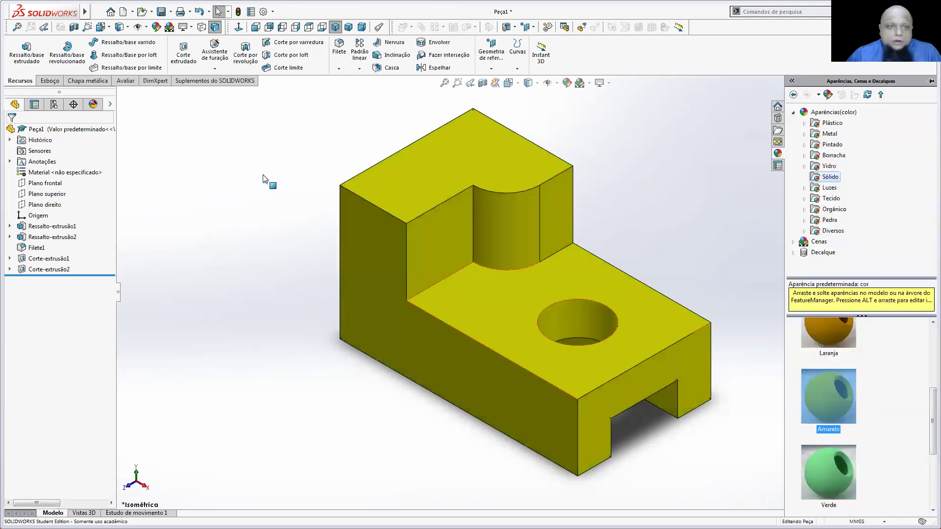
- Remove the yellow appearance from the part and return to the feature tree
left_click(93, 104)
right_click(37, 162)
left_click(74, 205)
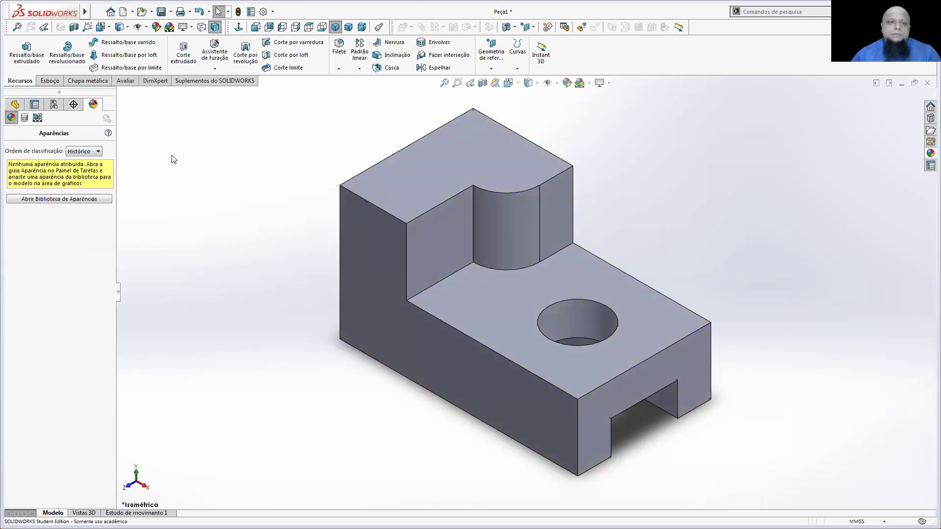
left_click(15, 104)
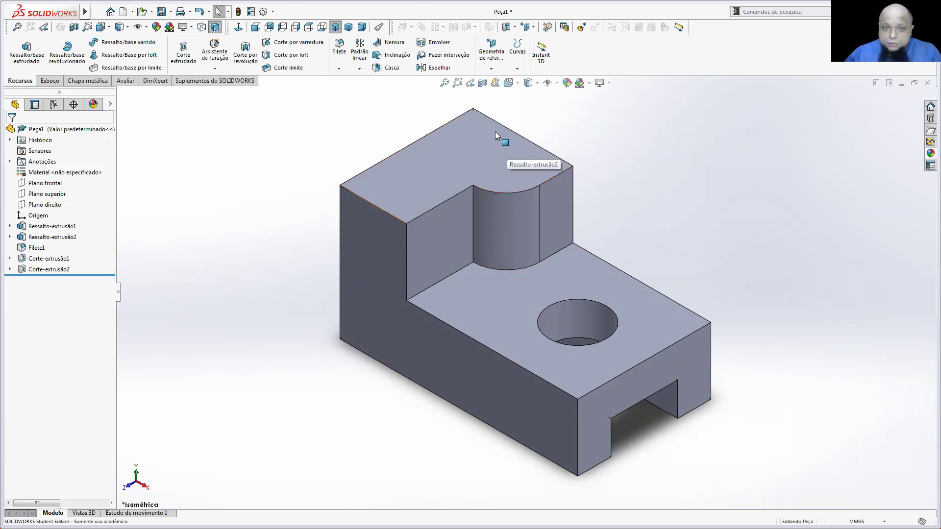
- Start a sketch on the raised step's top face and draw a corner rectangle about 10.6 × 10.8 mm from the face's outer rear corner
scroll(470, 159, "up", 2)
left_click(480, 192)
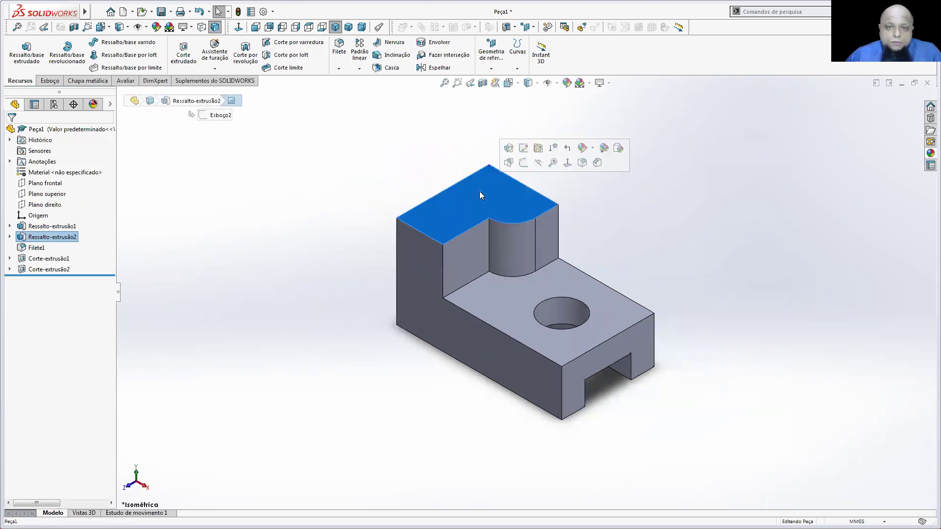
left_click(48, 80)
left_click(18, 49)
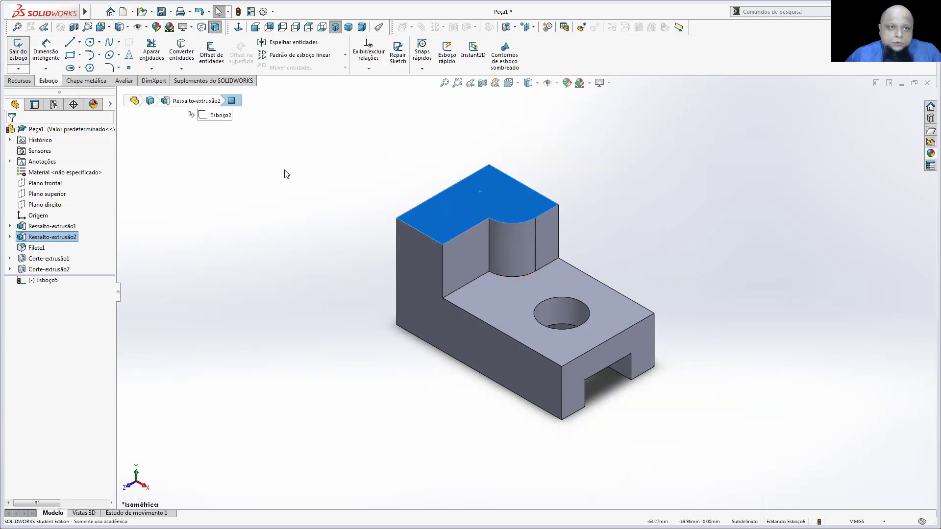
left_click(239, 28)
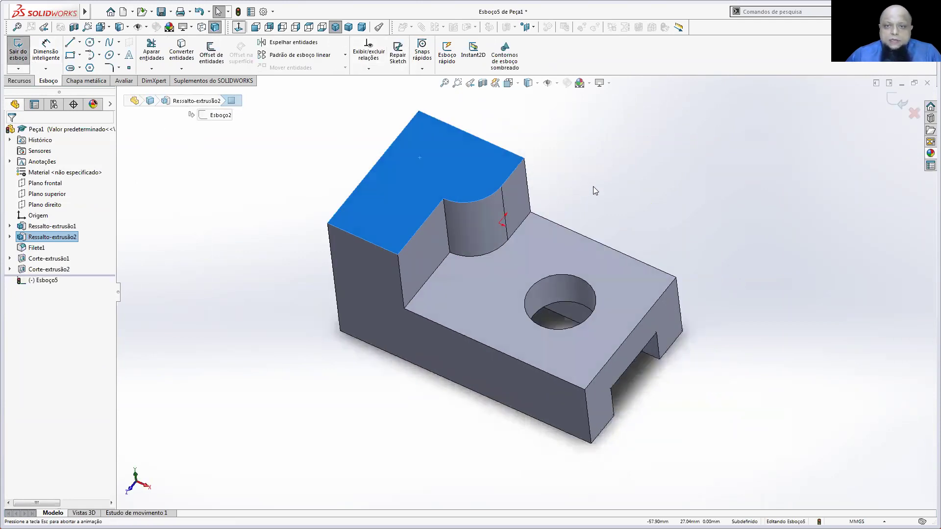
left_click(70, 55)
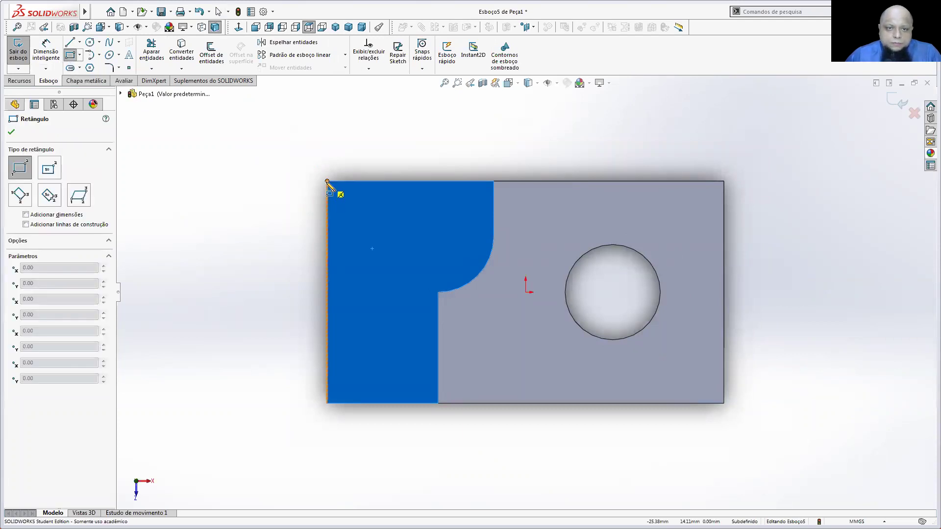
left_click(327, 181)
left_click(411, 267)
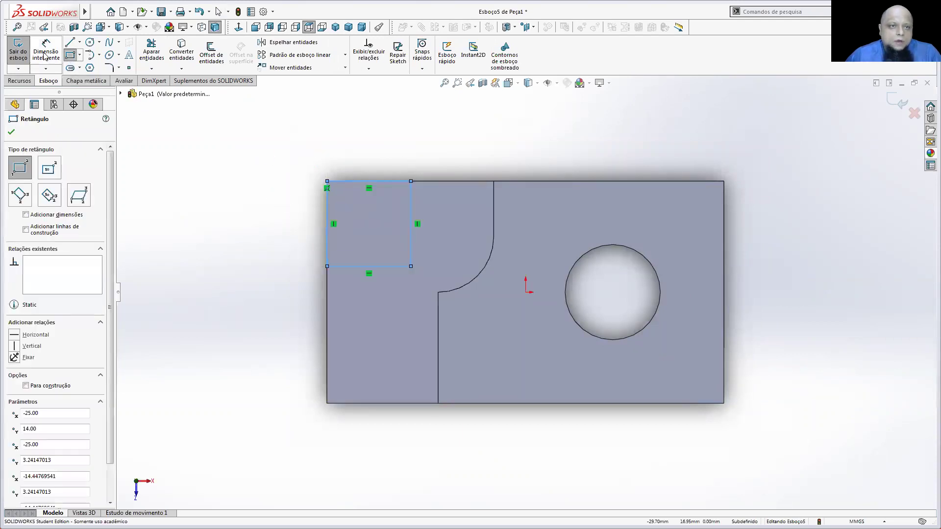
key("Escape")
- Dimension the rectangle's width and height to 10 mm each
left_click(395, 181)
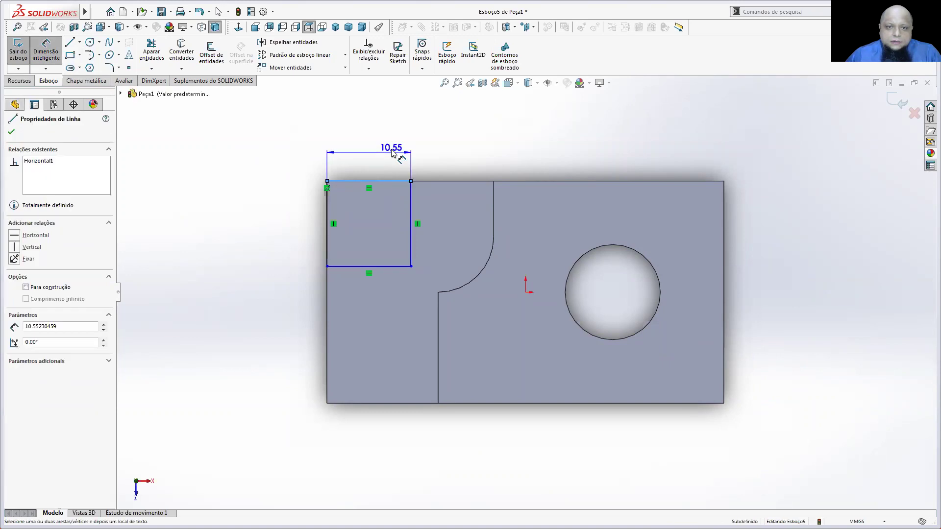
left_click(392, 153)
type("10")
key("Return")
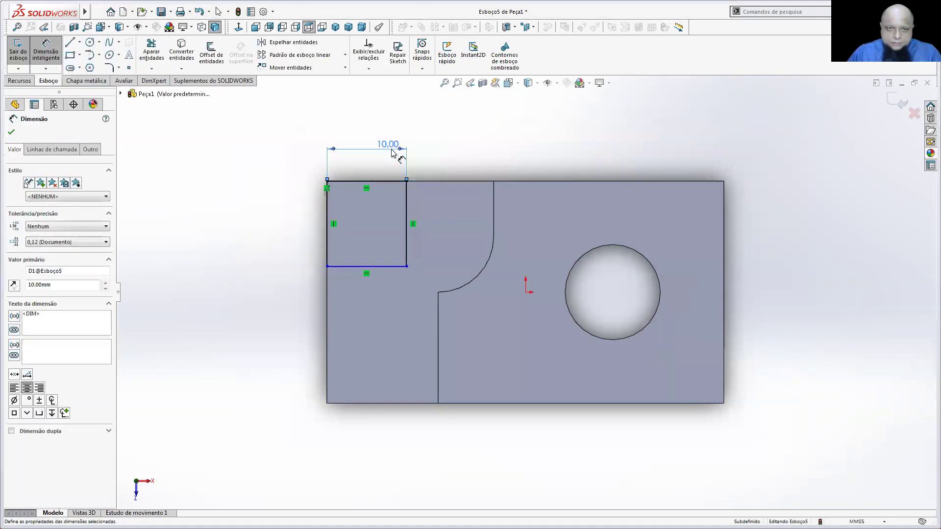
left_click(327, 214)
left_click(304, 218)
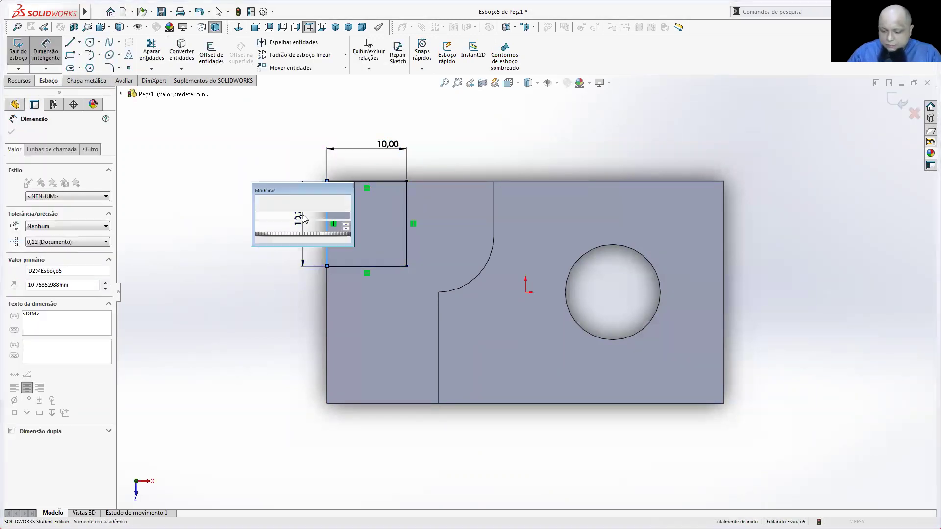
type("10")
key("Return")
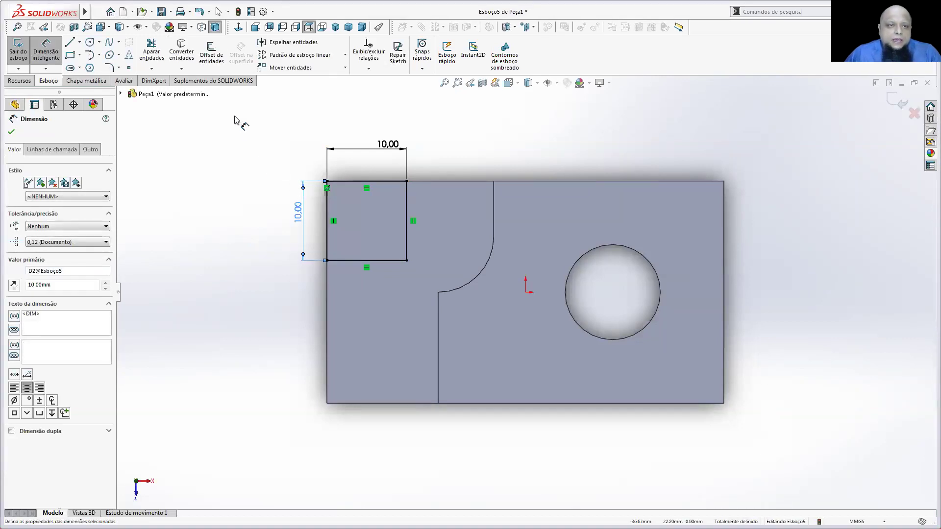
- Try a 10 mm sketch fillet on the square's inner corner and preview it with a 9.99 mm radius instead
left_click(110, 67)
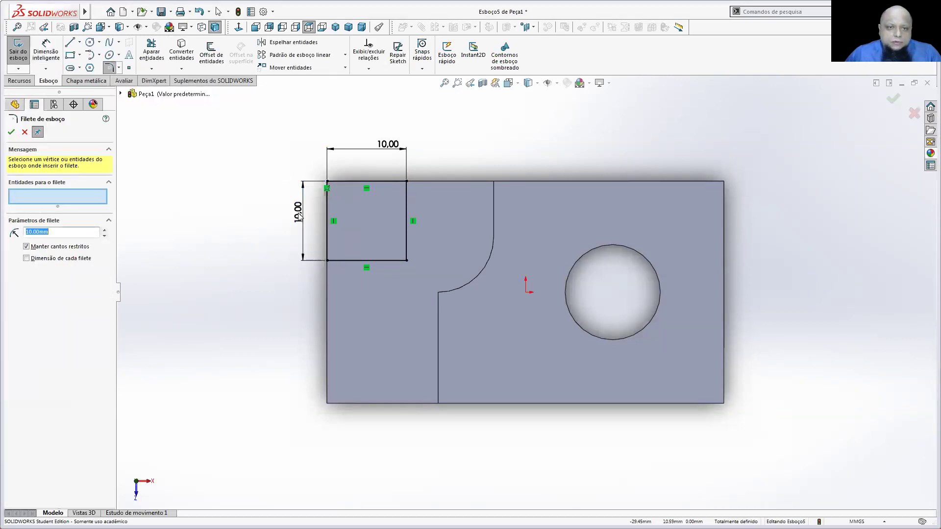
left_click(407, 261)
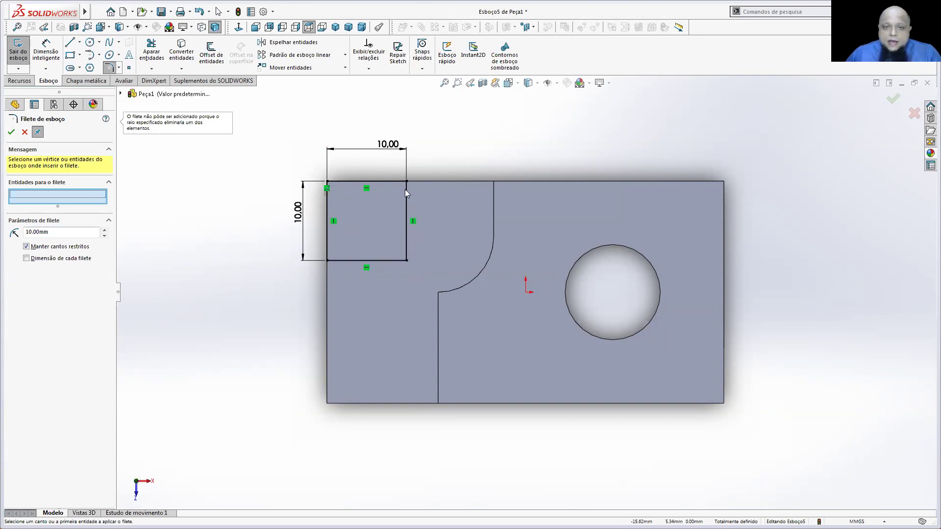
left_click(62, 232)
double_click(62, 232)
type("9,99")
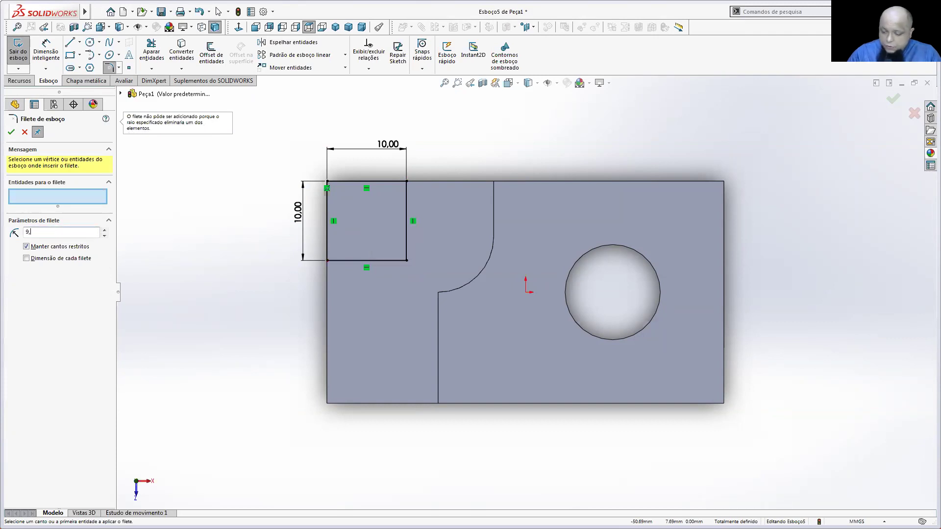
left_click(407, 260)
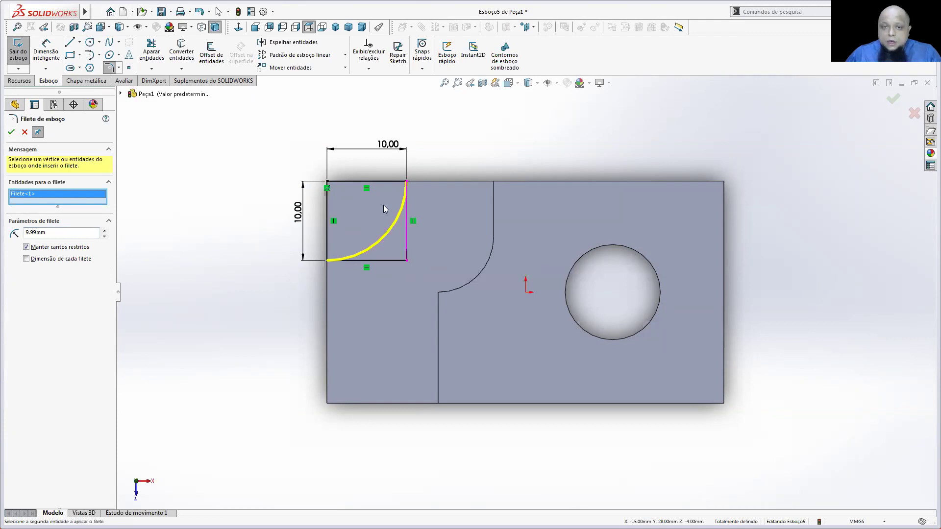
- Examine the fillet arc's end, apply the 9.99 mm sketch fillet and undo it
scroll(407, 189, "down", 5)
scroll(455, 220, "down", 6)
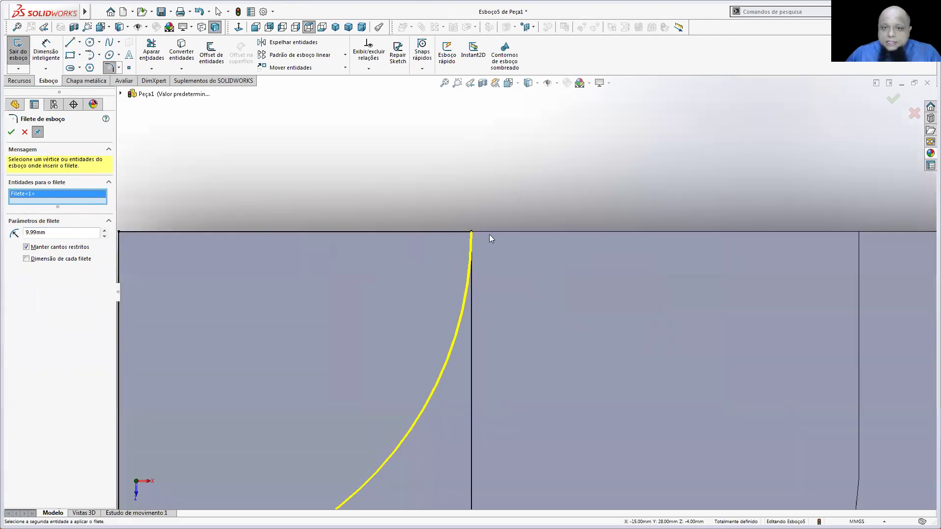
scroll(500, 240, "down", 5)
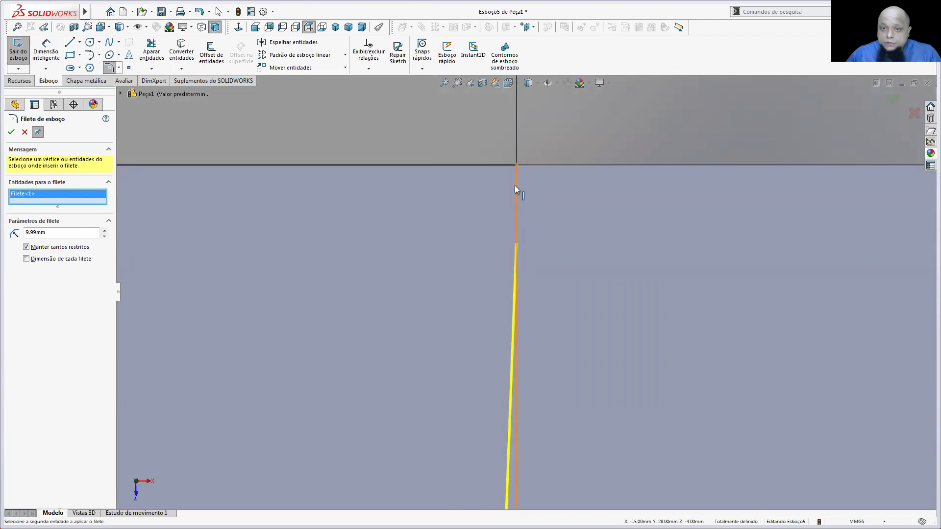
left_click(444, 82)
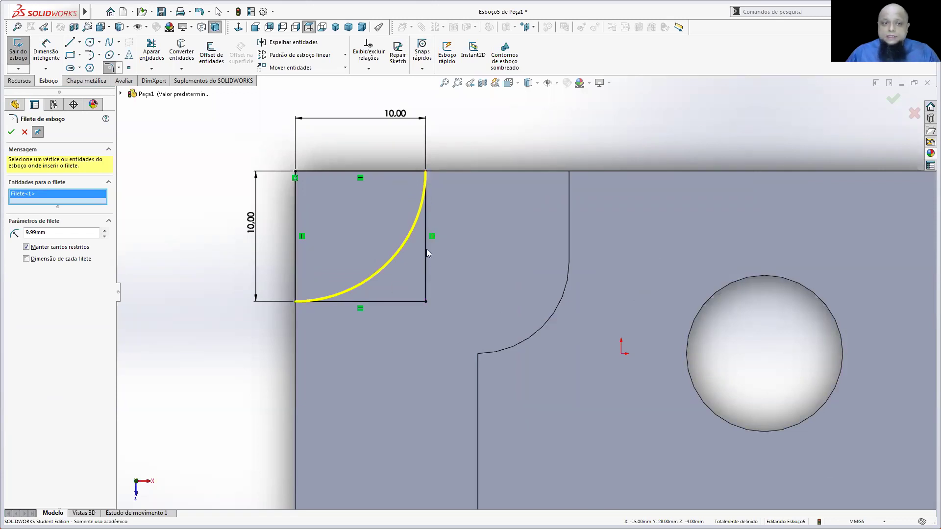
left_click(11, 132)
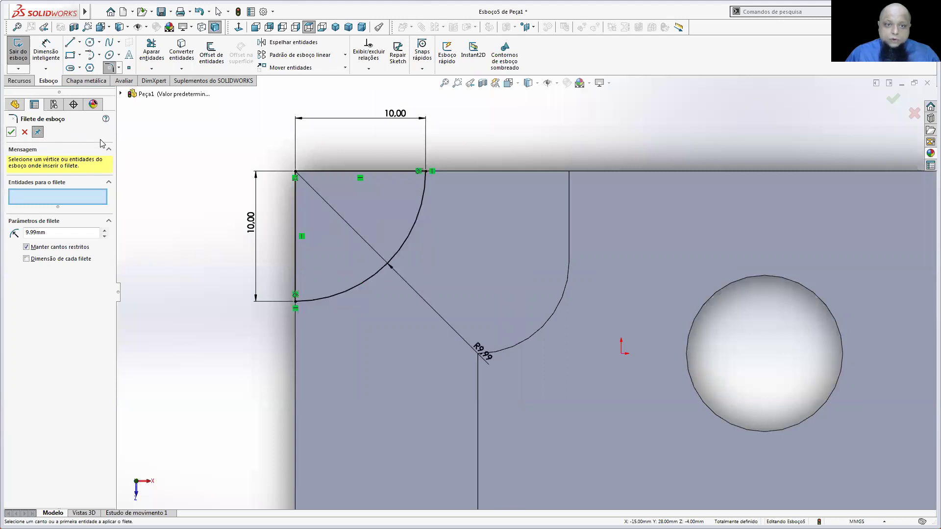
left_click(25, 132)
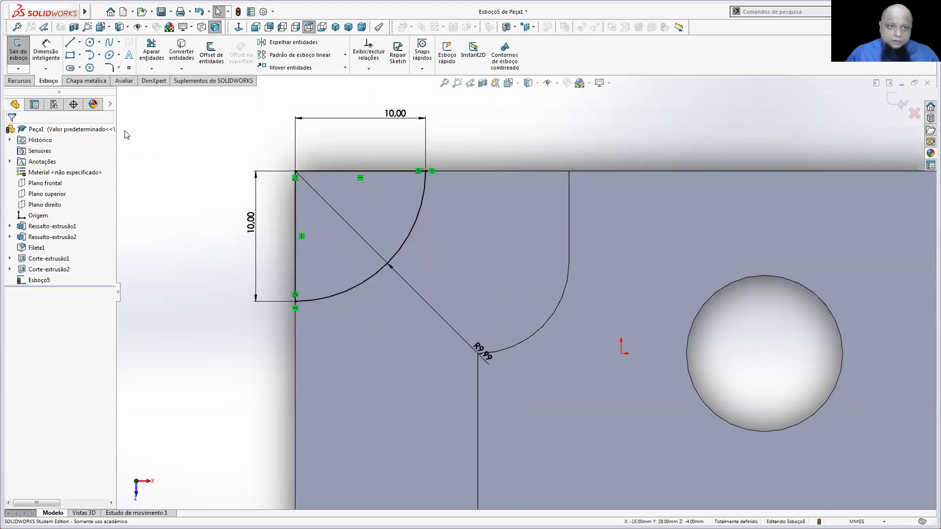
left_click(200, 14)
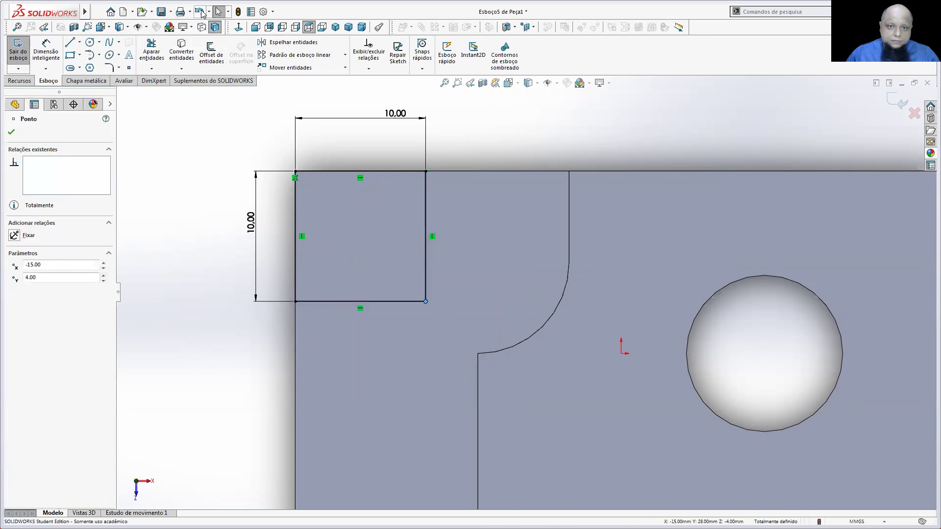
- Extrude the 10 mm square upward as a 14 mm blind (Cego) boss merged with the part
left_click(19, 80)
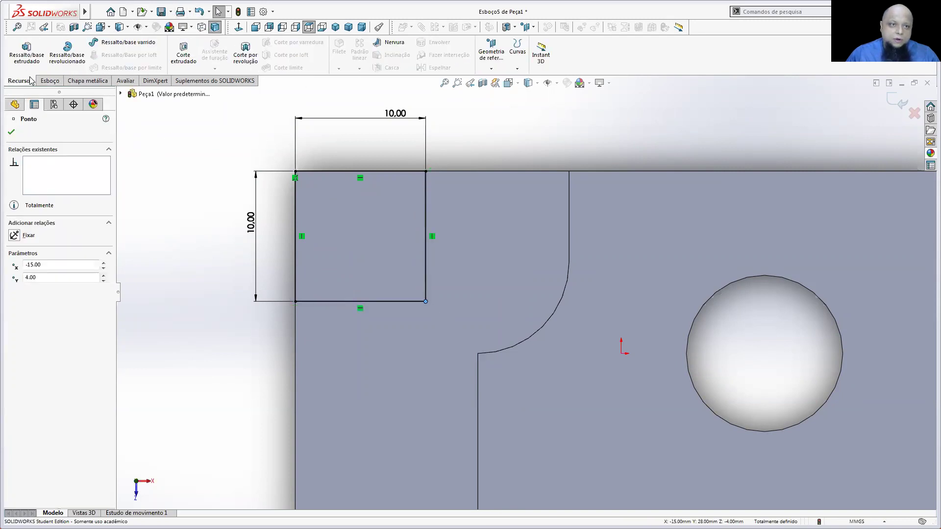
left_click(26, 49)
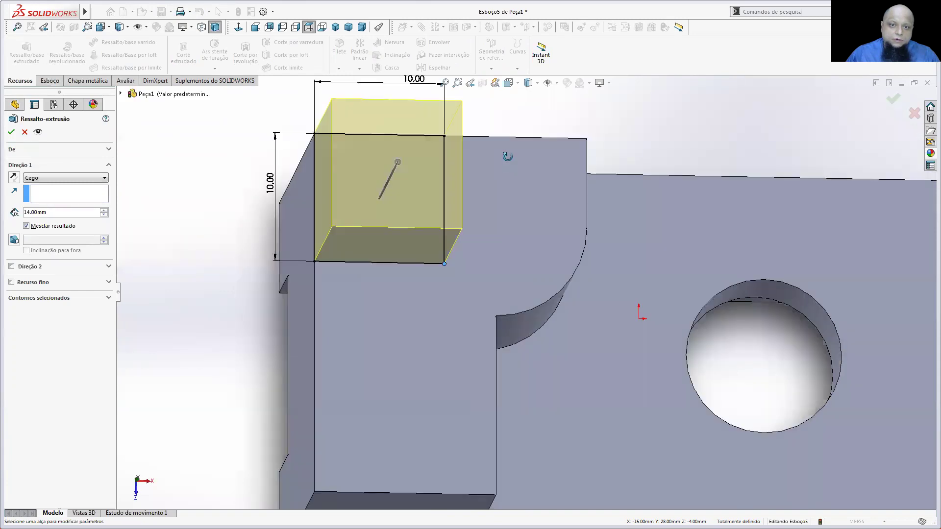
left_click(11, 132)
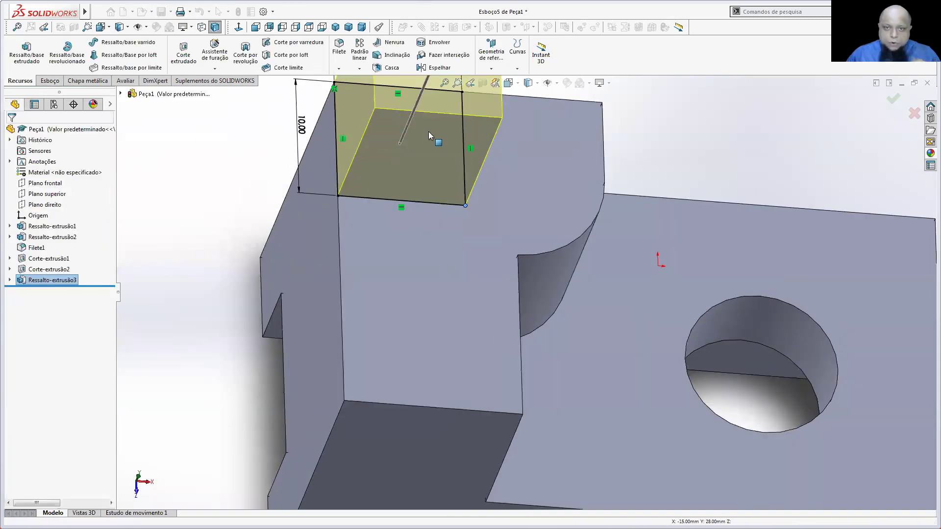
middle_click_drag(598, 284, 566, 232)
- Apply a feature fillet to the test block's front inner vertical edge, trying a 10 mm radius before setting it to 20 mm
key("ctrl+shift+z")
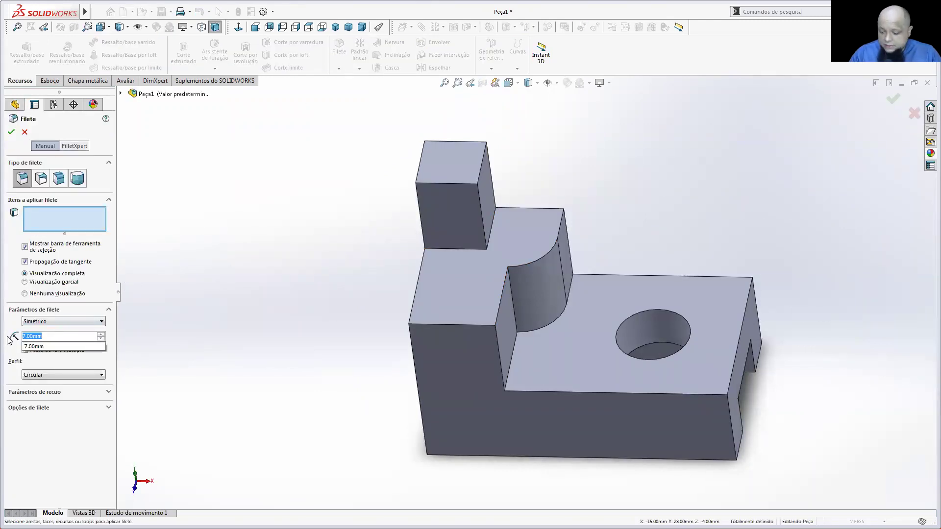
type("10")
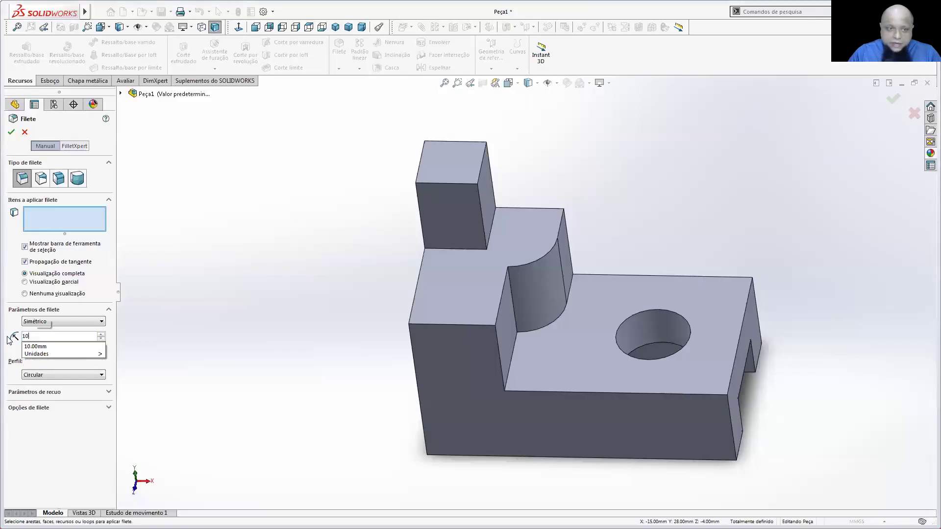
left_click(479, 200)
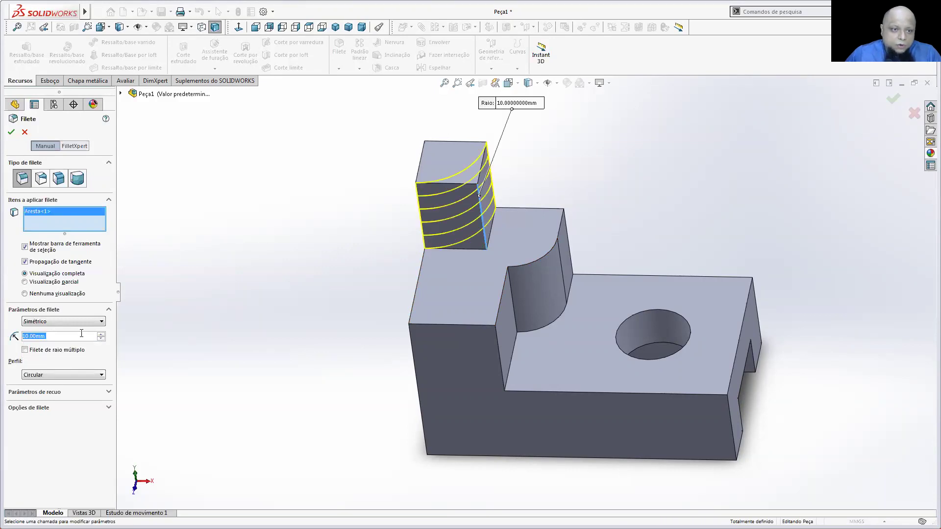
type("20")
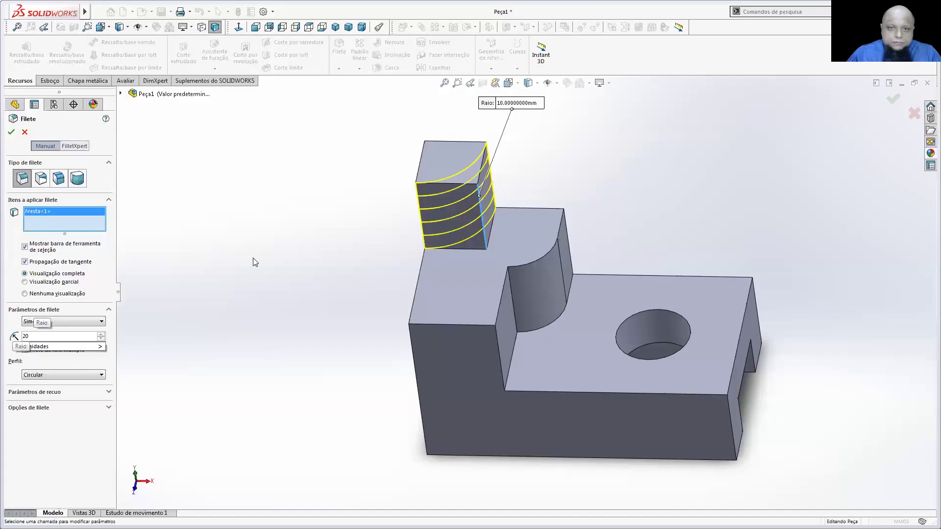
middle_click_drag(579, 166, 483, 229)
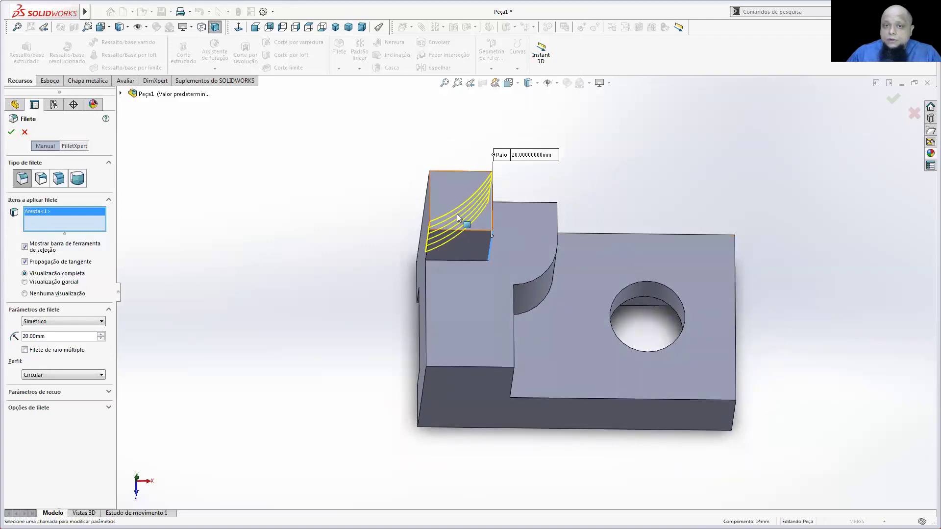
left_click(11, 132)
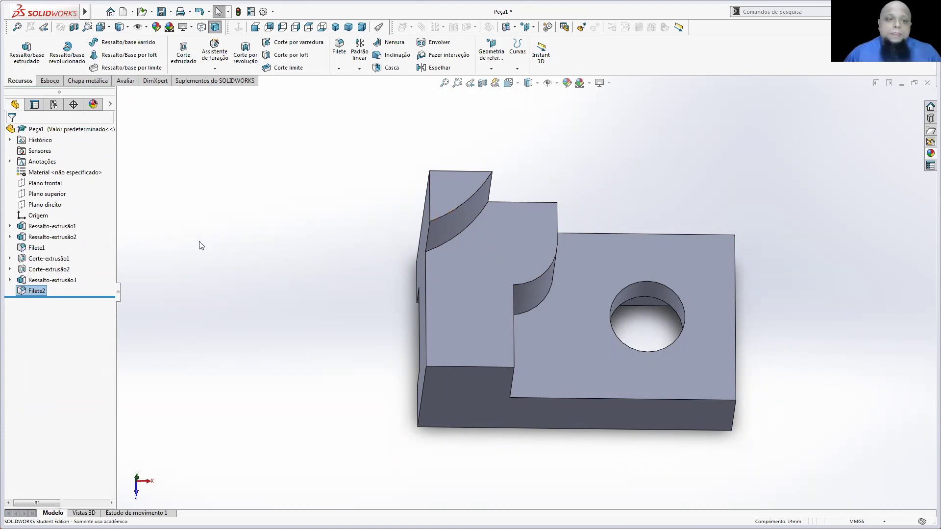
- Delete the test block's fillet, its extrusion and the underlying square sketch
right_click(43, 291)
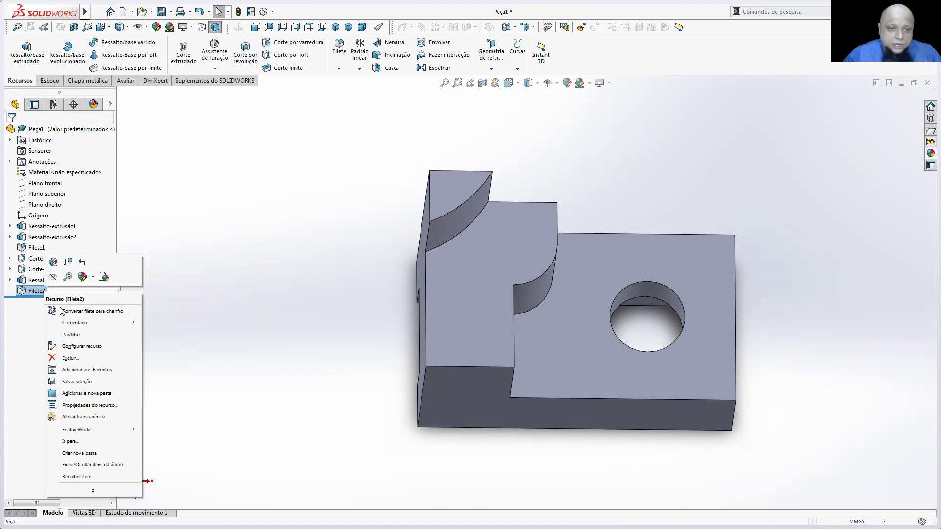
right_click(54, 281)
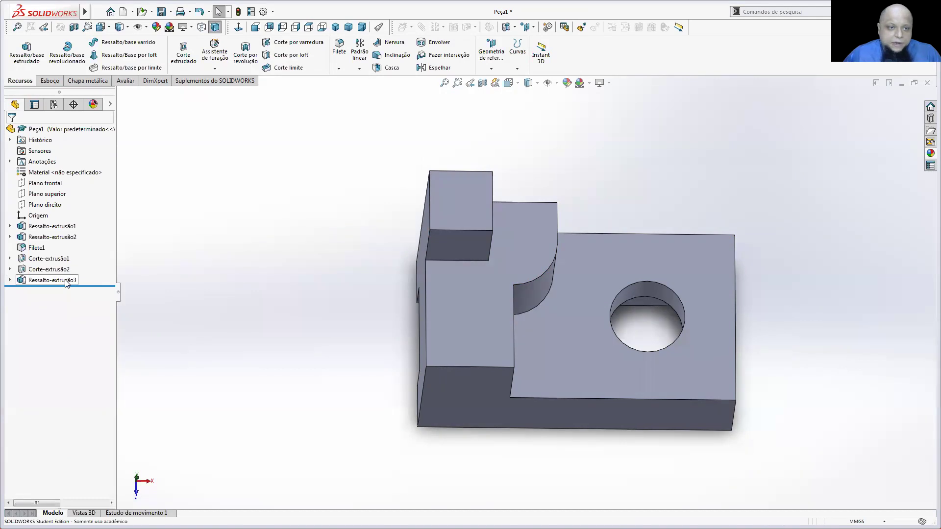
left_click(118, 335)
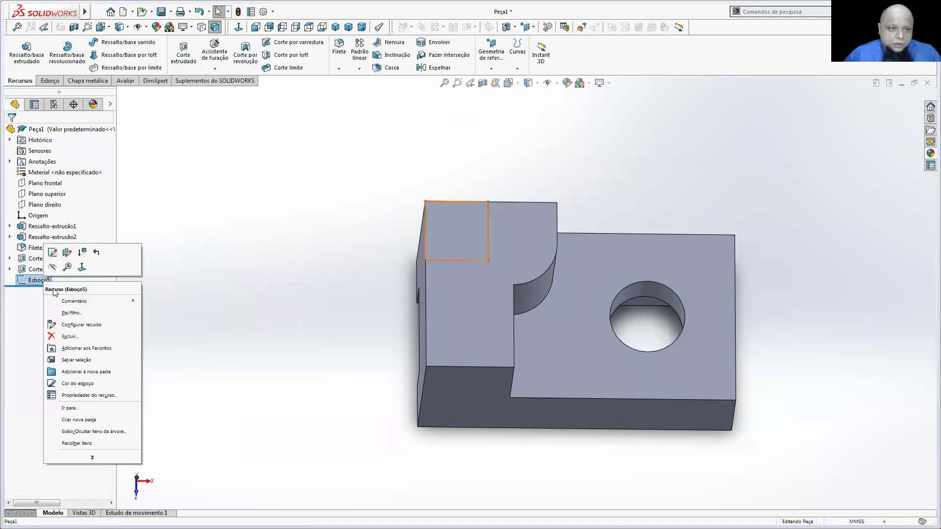
- Show the part in isometric view and save it as "ef" in the AULA folder
key("f")
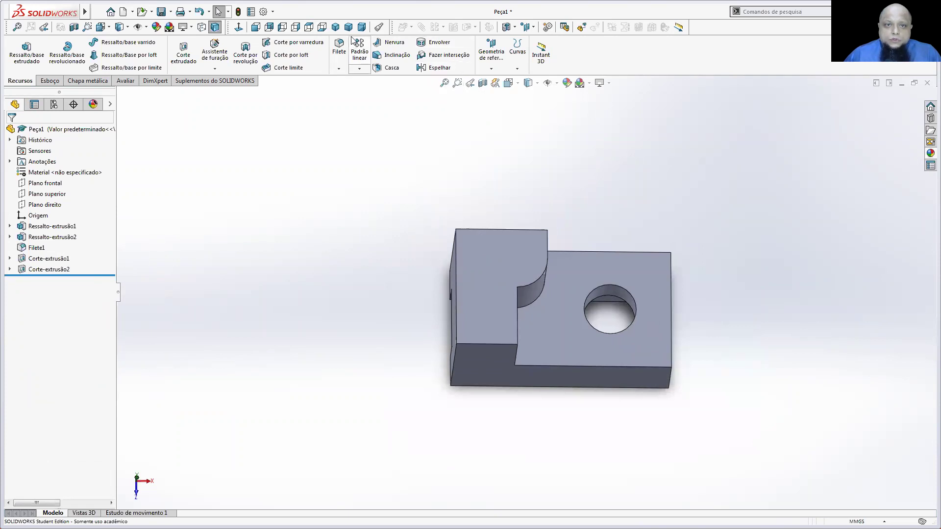
left_click(335, 27)
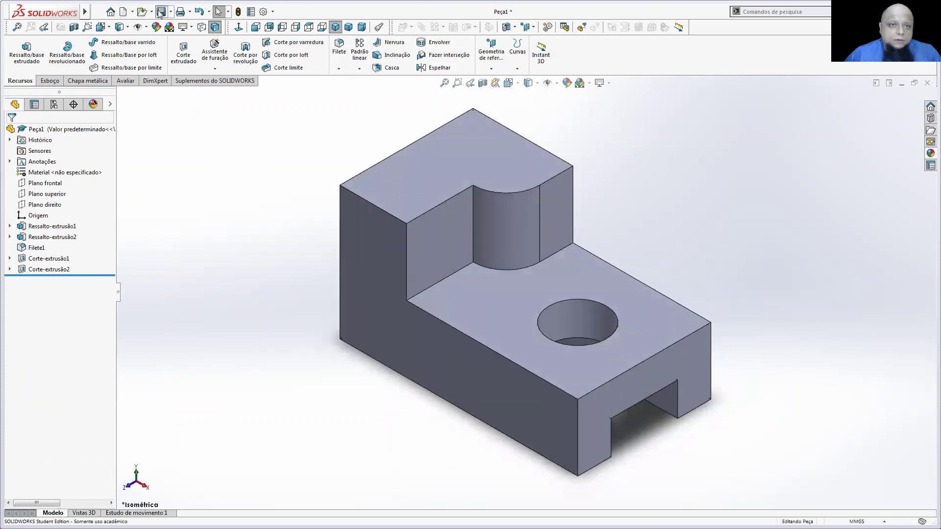
key("ctrl+s")
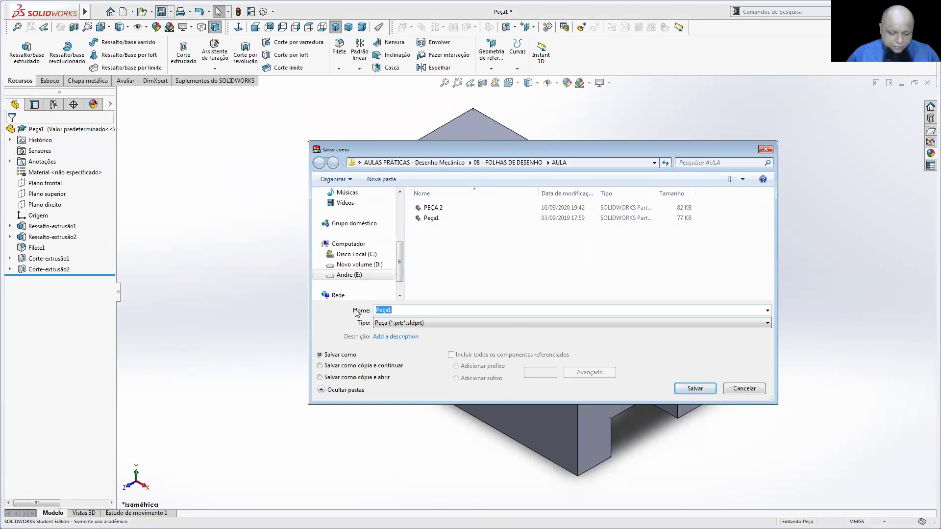
type("ef")
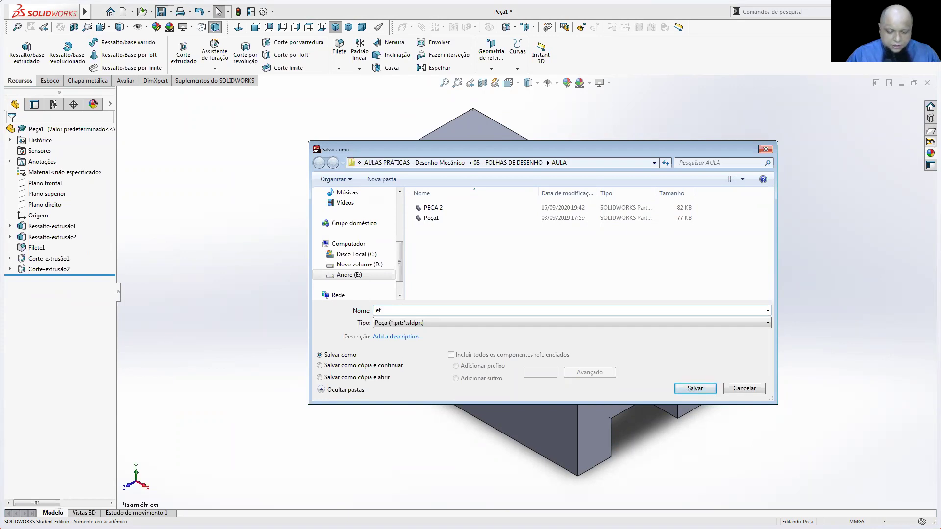
left_click(696, 388)
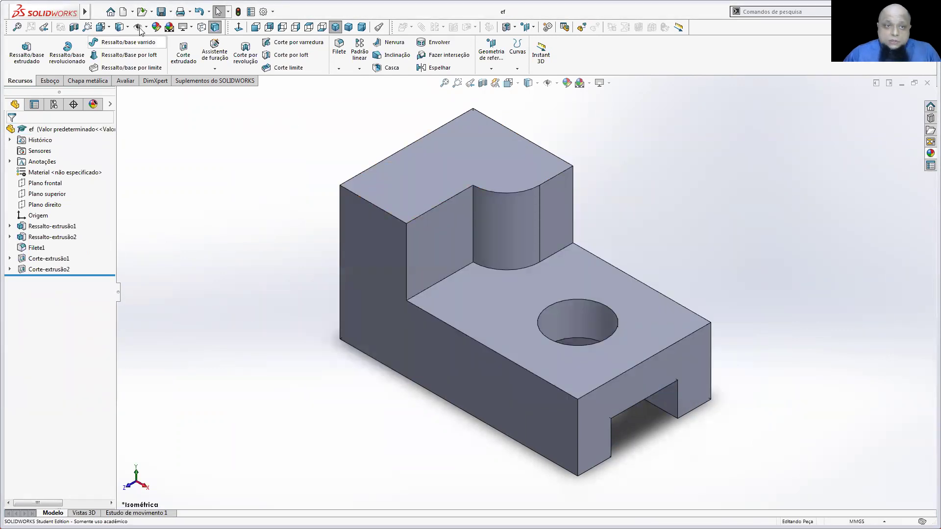
- Create a new drawing (Desenho) document
left_click(123, 11)
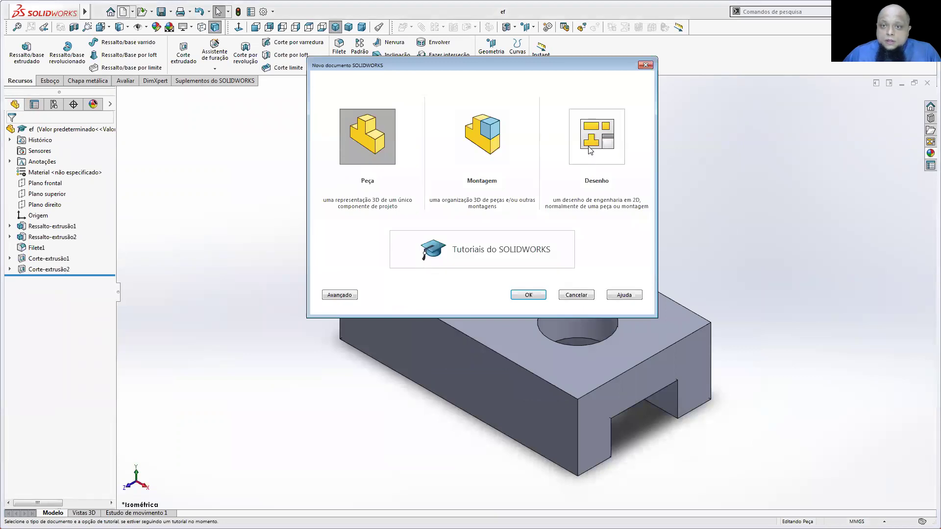
left_click(596, 137)
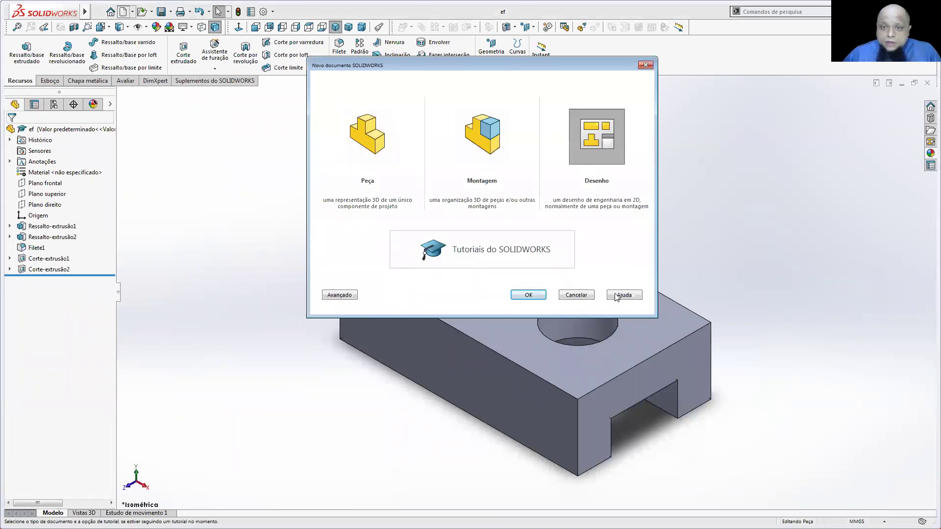
left_click(528, 294)
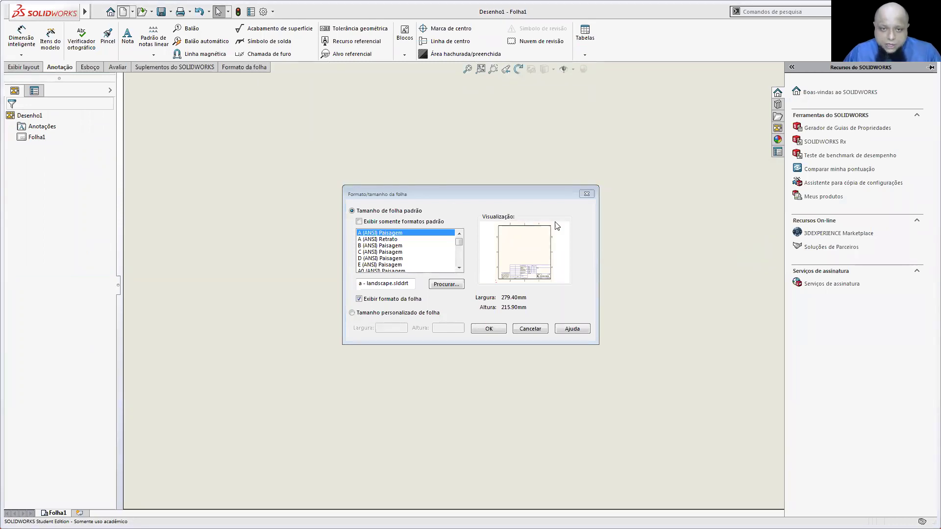
- Compare the standard-only and full sheet format lists and preview the ANSI formats through A4 portrait (Retrato)
left_click(359, 221)
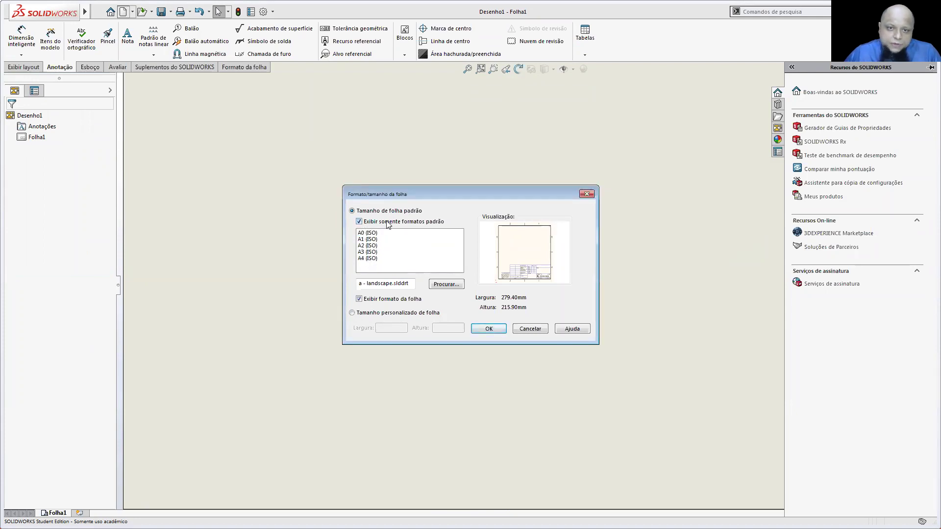
left_click(359, 222)
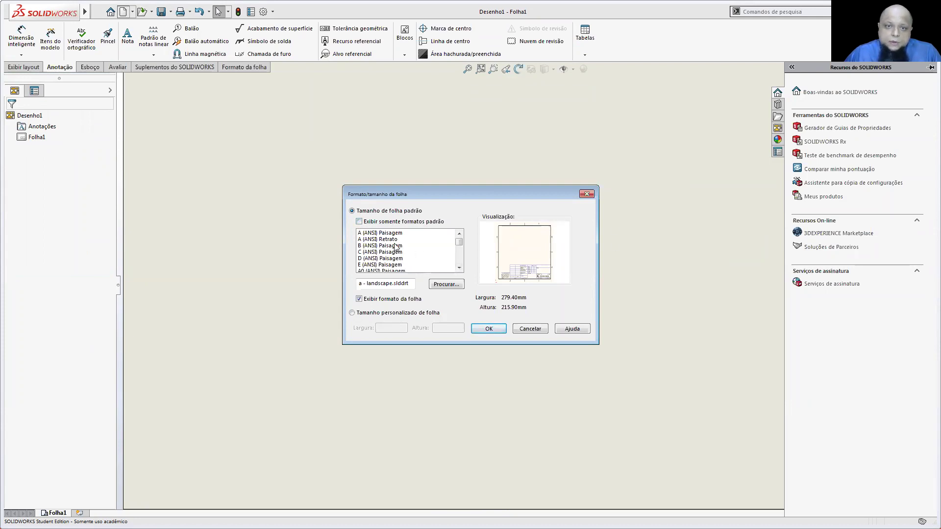
left_click(380, 232)
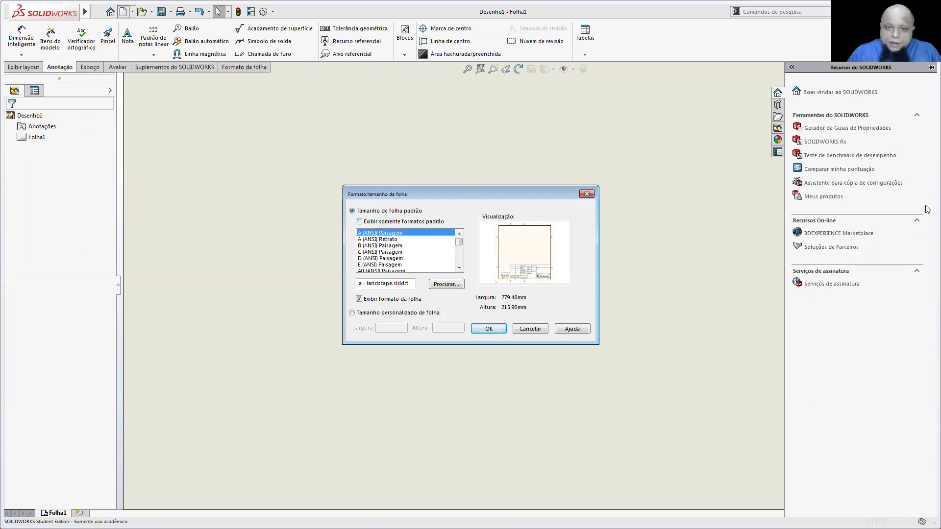
key("Down")
key("Down")
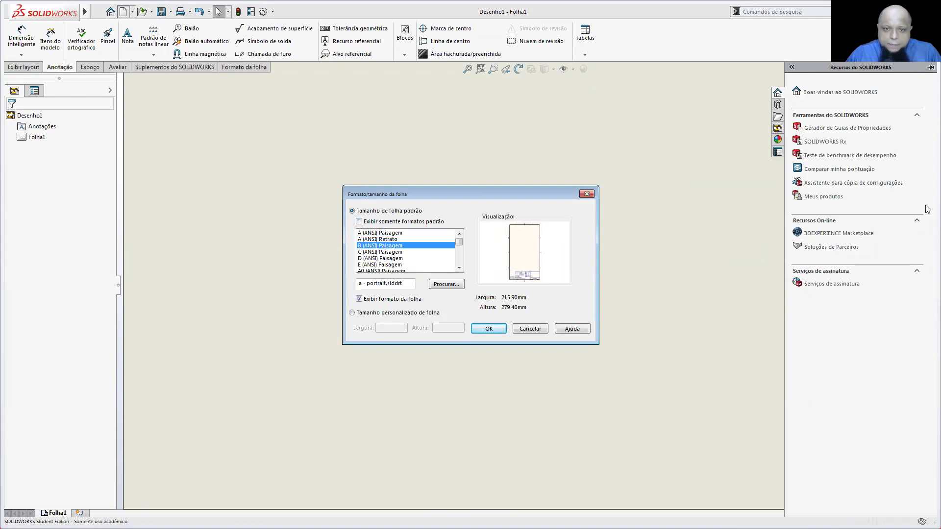
key("Down")
key("Down")
key("Down")
key("Down")
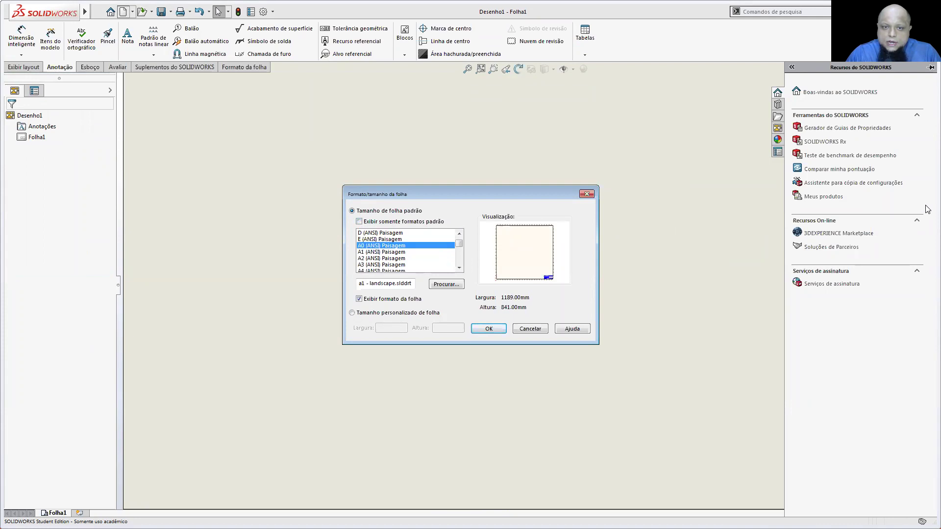
key("Down")
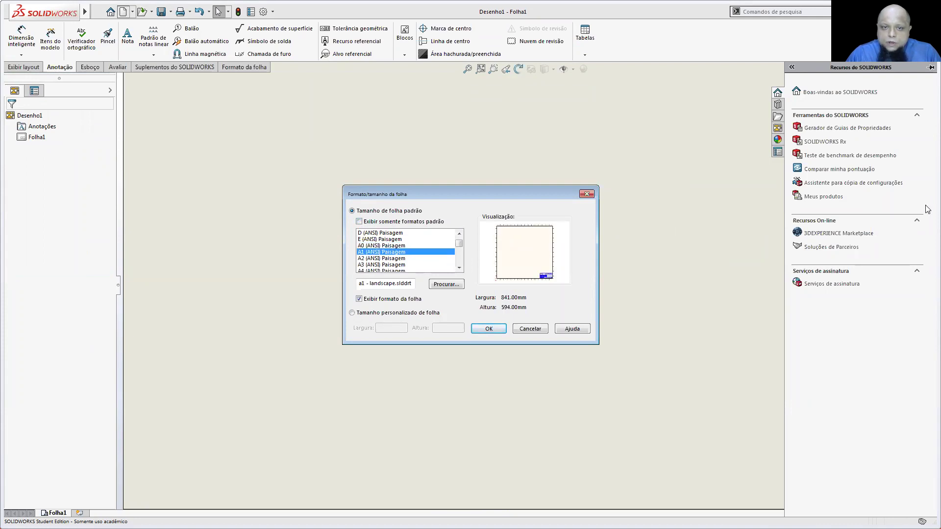
key("Down")
key("Down")
key("Down")
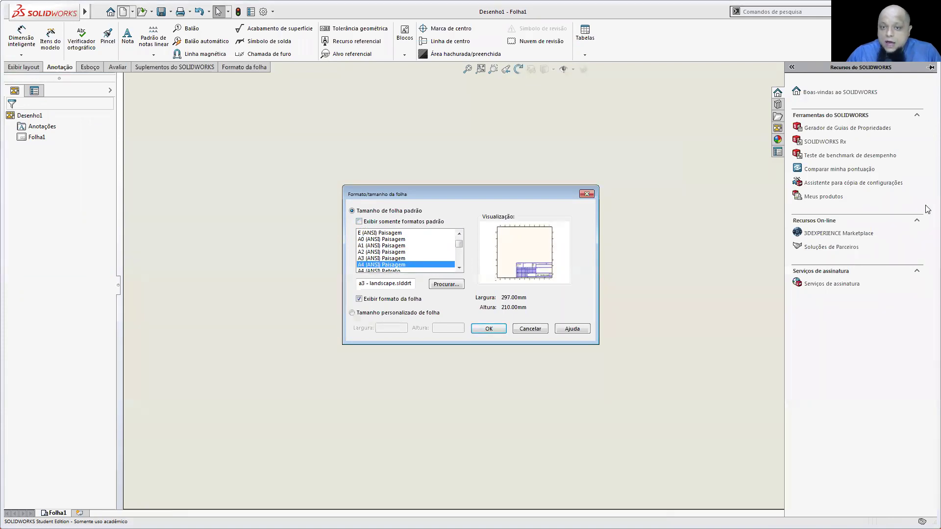
key("Down")
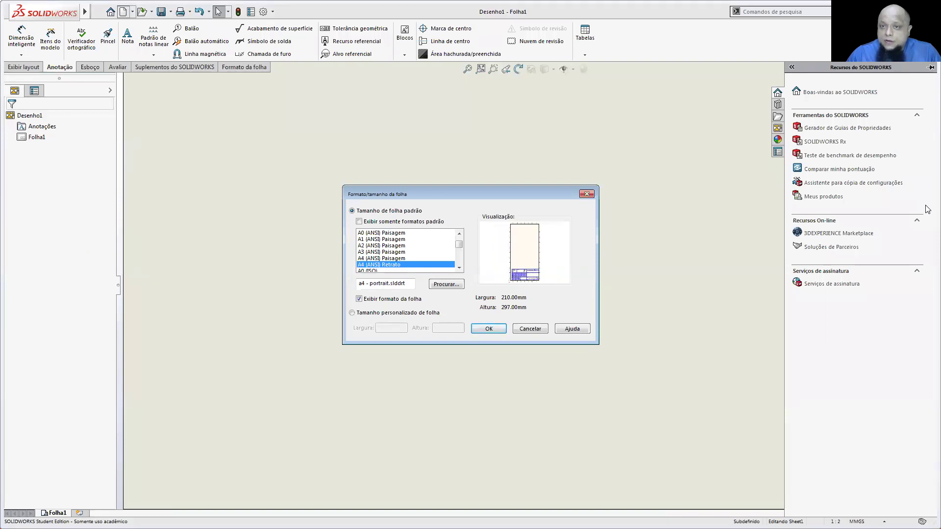
- Preview the ISO, DIN, JIS and BSI sheet formats, comparing their layouts and sizes
key("Down")
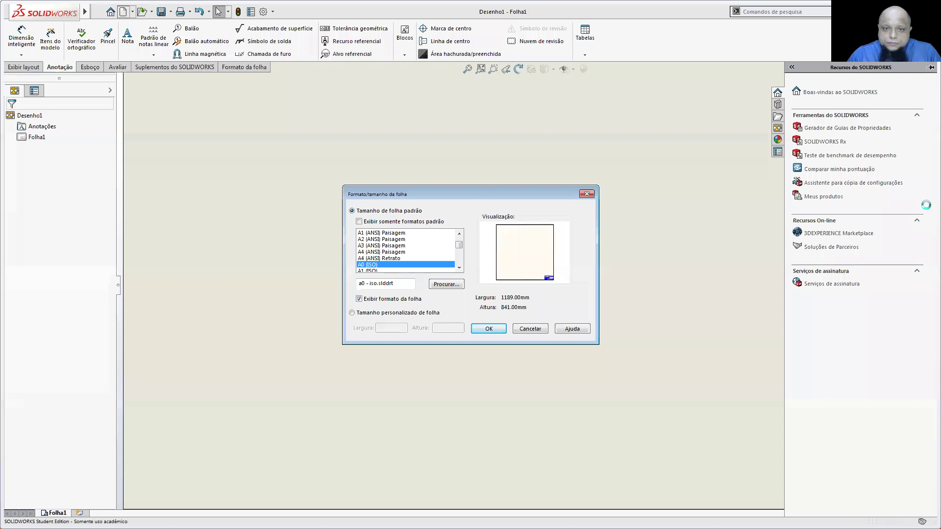
key("Down")
key("Down")
key("Down")
key("Down")
key("Down")
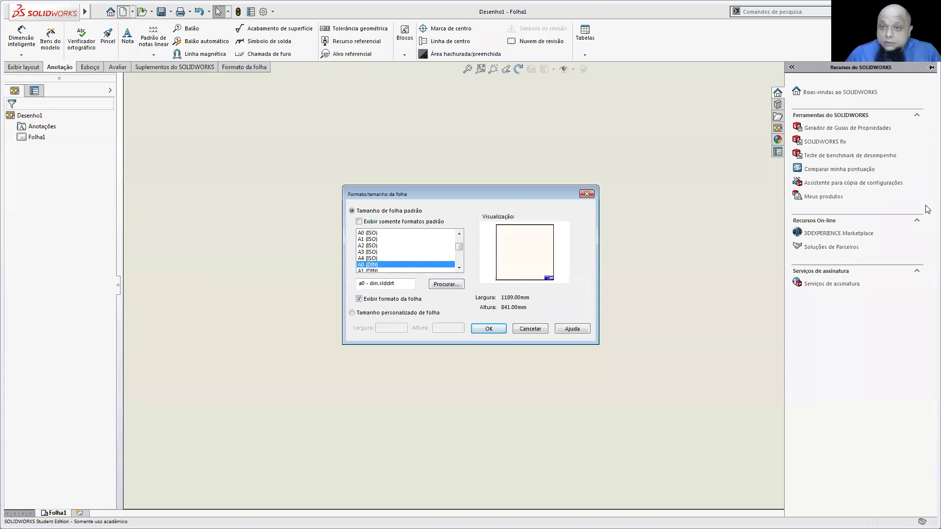
key("Down")
key("Down")
key("Down")
key("Down")
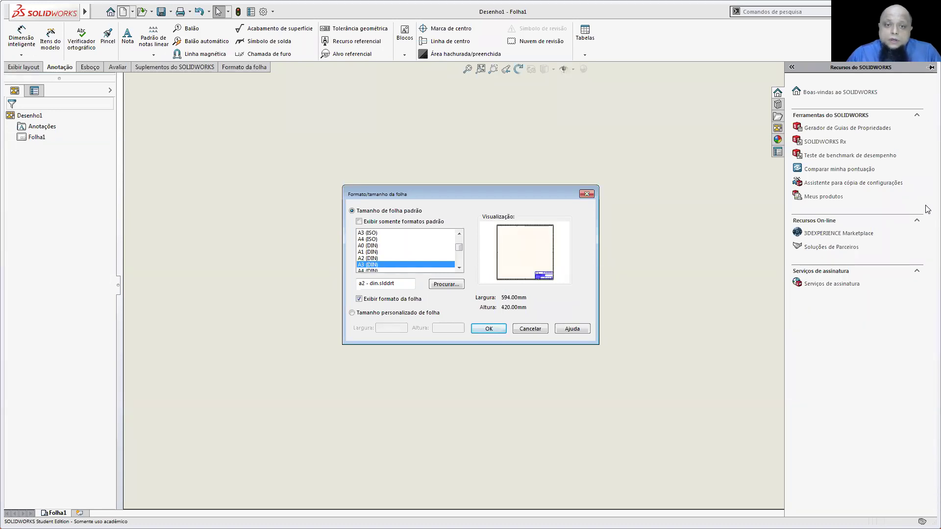
key("Down")
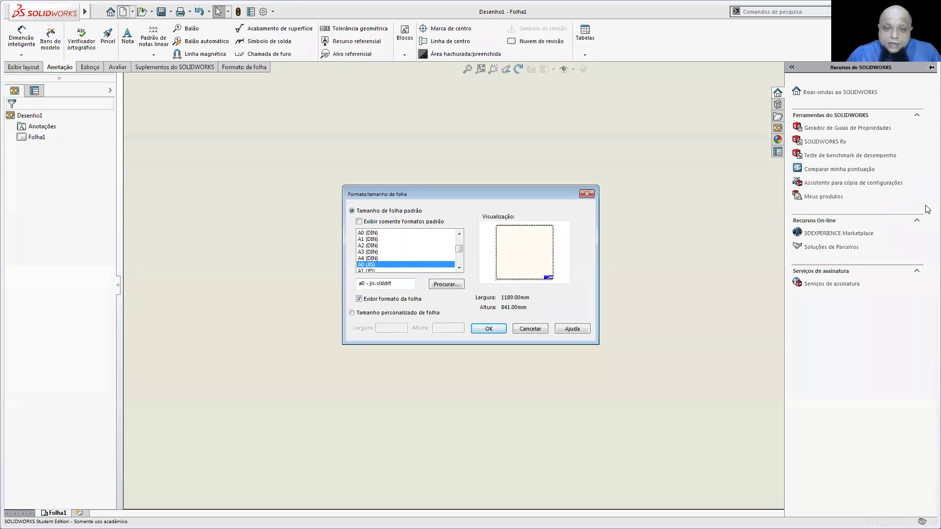
key("Down")
key("Down")
key("Down")
key("Down")
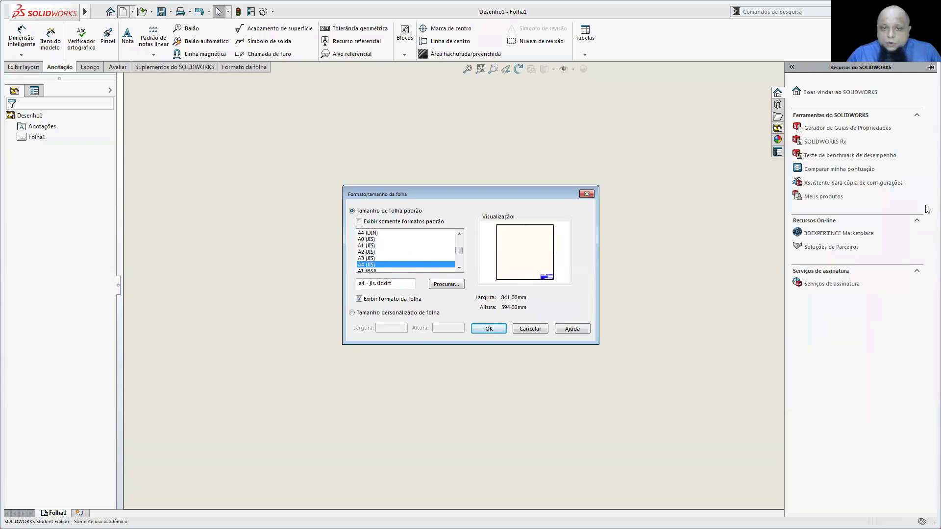
key("Down")
key("Down")
- Compare the previews of the custom A3 and A4 "UNIFOR - DESENHO MECÂNICO" sheet formats
left_click_drag(460, 253, 460, 261)
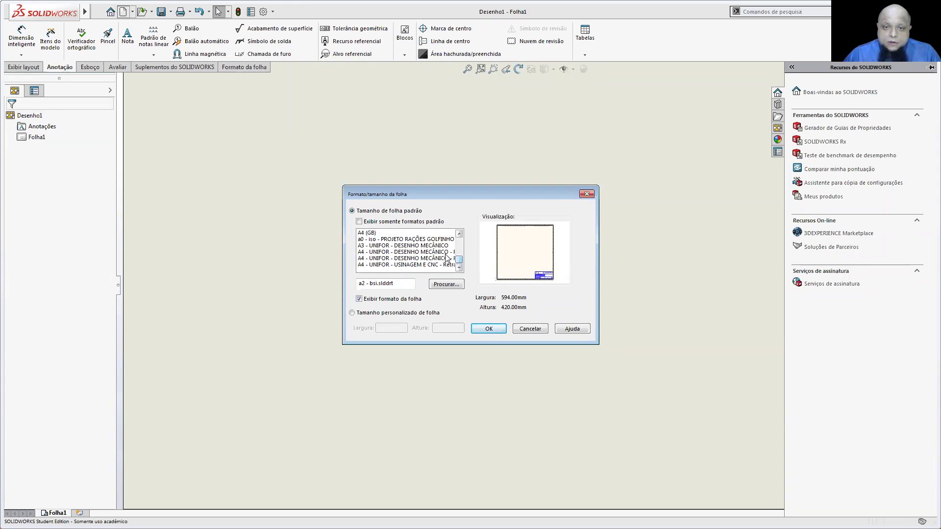
left_click(440, 258)
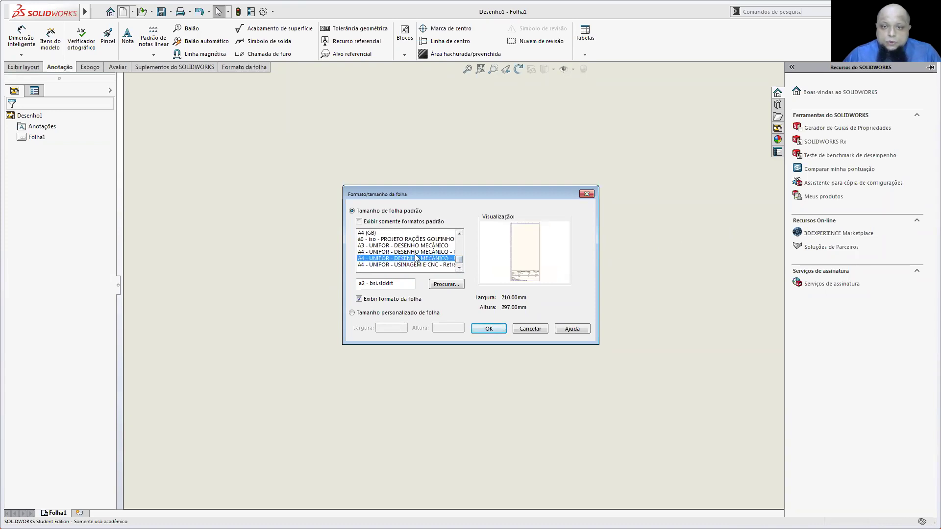
left_click(415, 252)
left_click(413, 245)
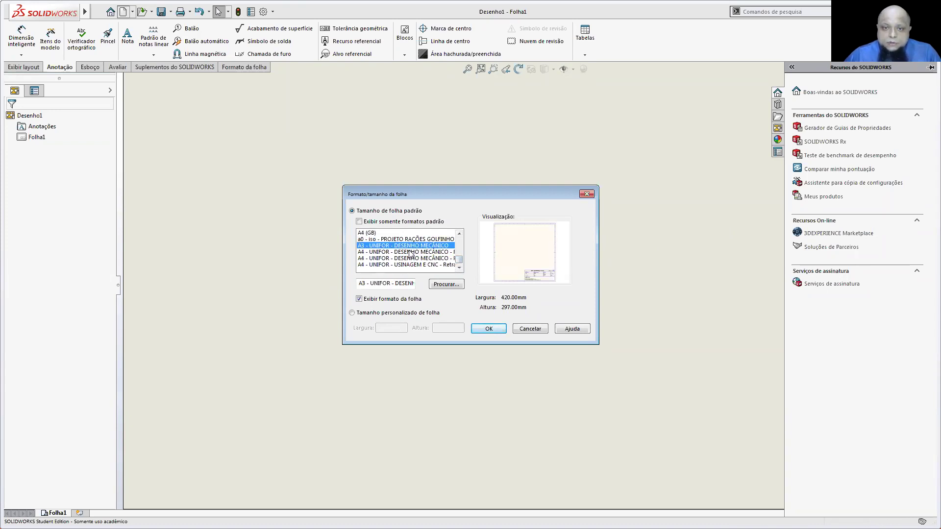
left_click(410, 252)
left_click(406, 259)
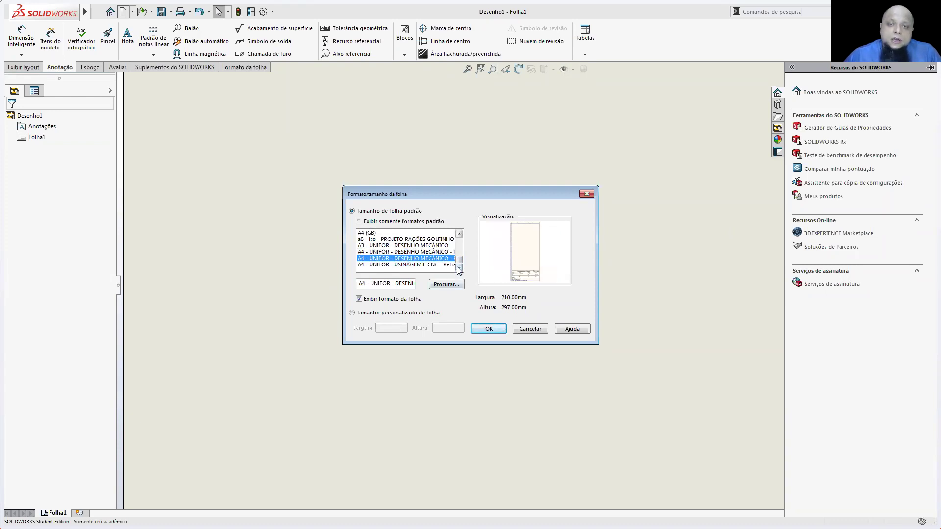
scroll(389, 252, "up", 10)
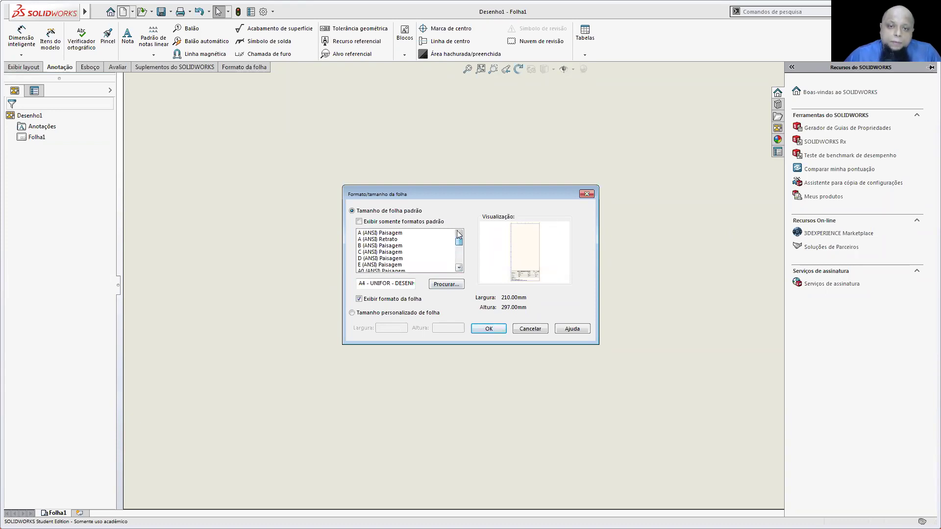
- Create the drawing sheet with the A4 (ANSI) Retrato format and dismiss the model view insertion
left_click(388, 252)
scroll(415, 264, "down", 2)
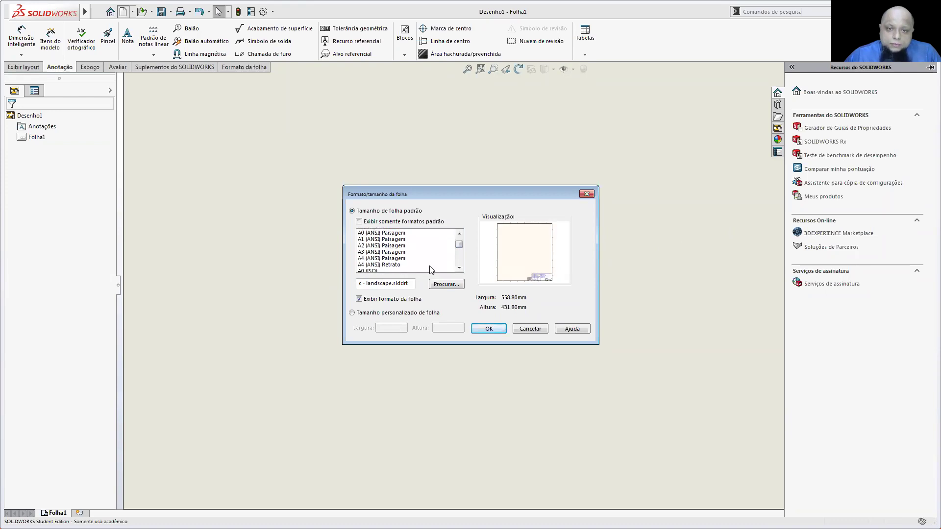
left_click(399, 259)
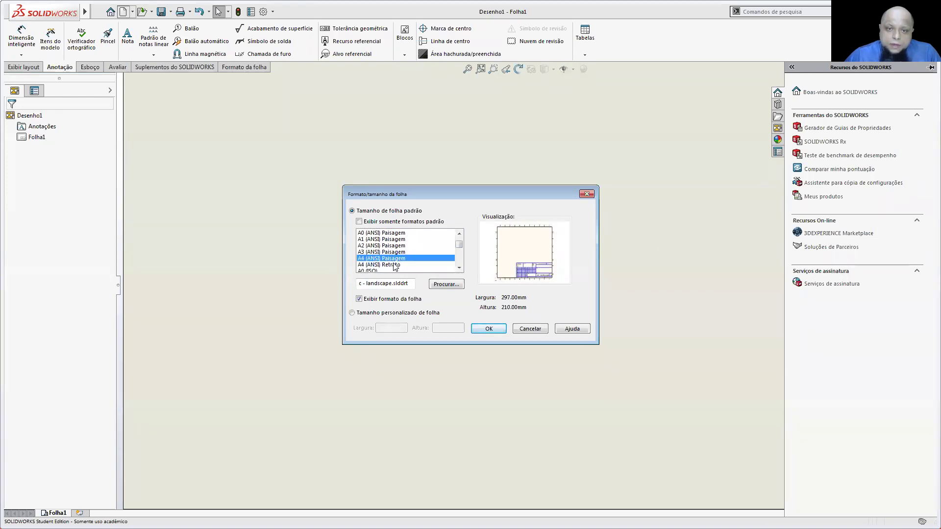
left_click(394, 265)
left_click(488, 330)
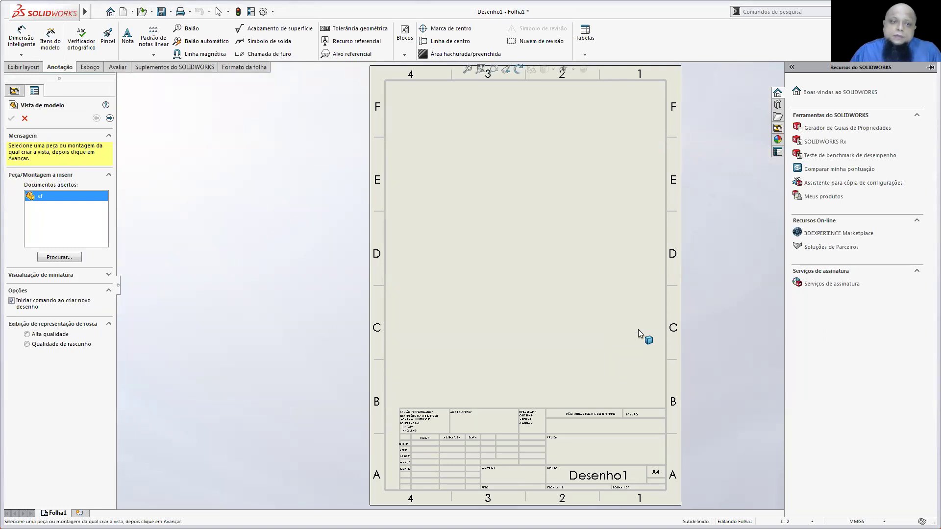
left_click(24, 119)
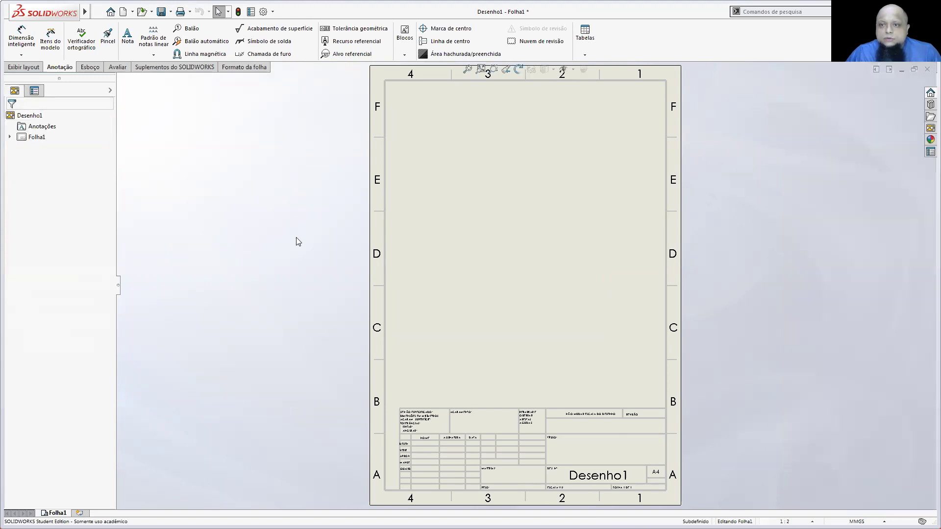
scroll(514, 291, "up", 3)
scroll(535, 301, "down", 4)
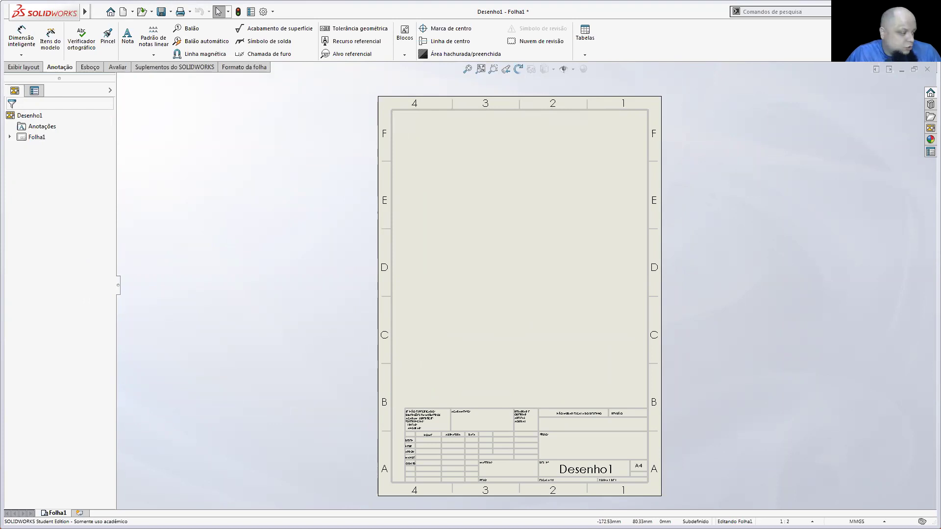
- Switch to Adobe Acrobat Reader to review the EXERCÍCIO 01 views and dimensions, and return to SOLIDWORKS
key("alt+Tab")
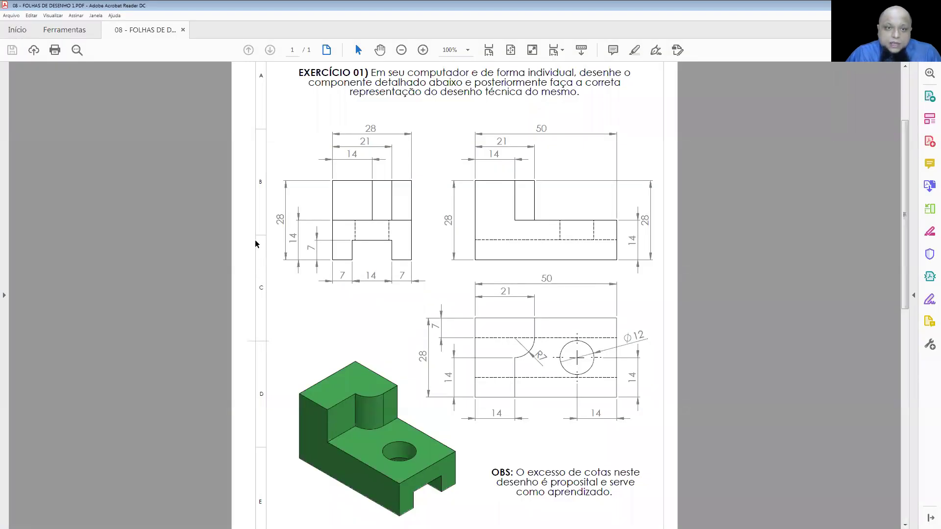
scroll(358, 310, "up", 2)
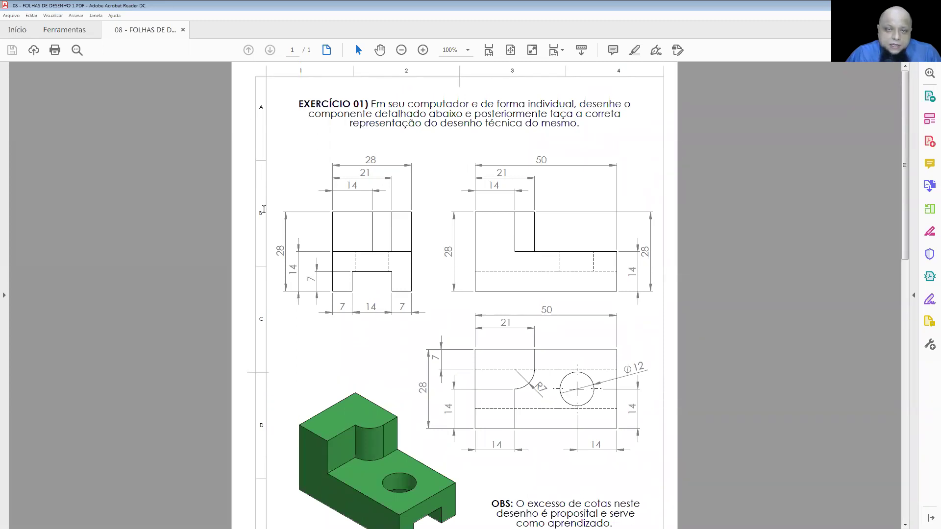
scroll(489, 72, "down", 1)
key("alt+Tab")
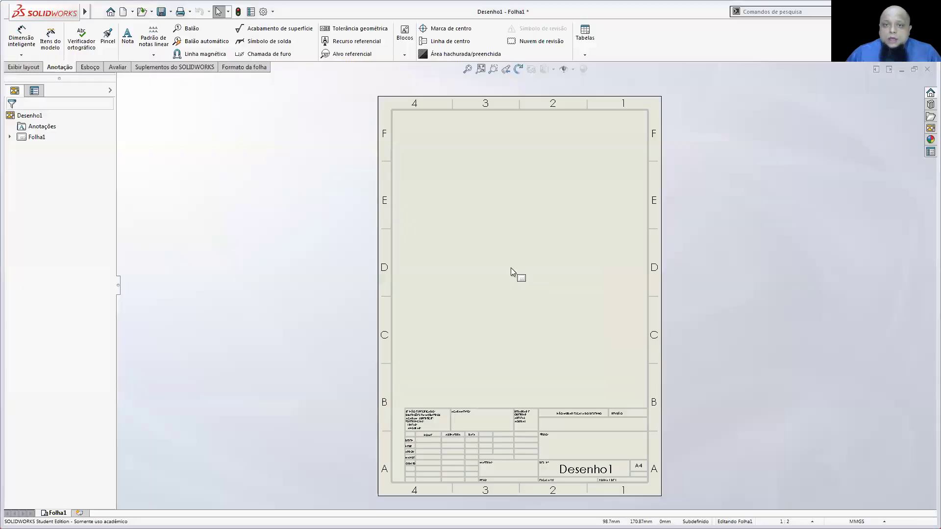
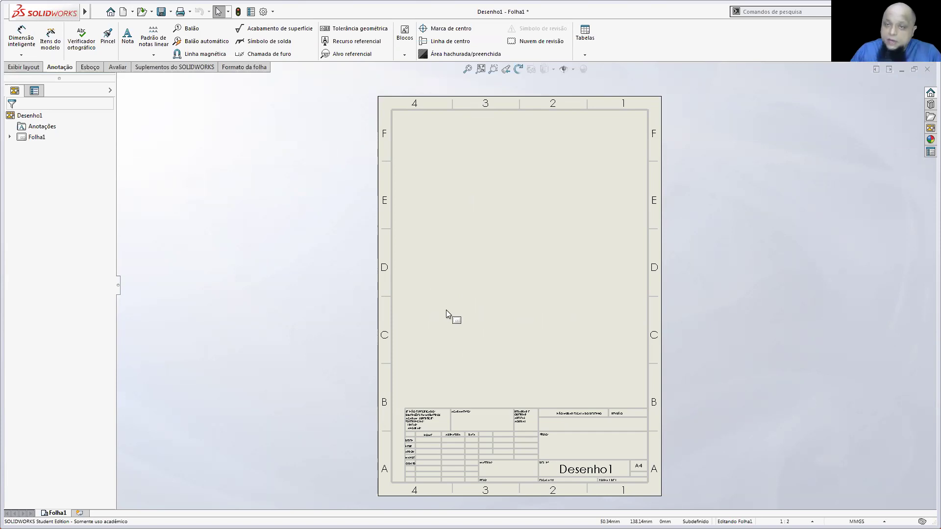
- Edit the sheet format and replace the description placeholder in the TÍTULO field with "EF"
scroll(510, 461, "down", 6)
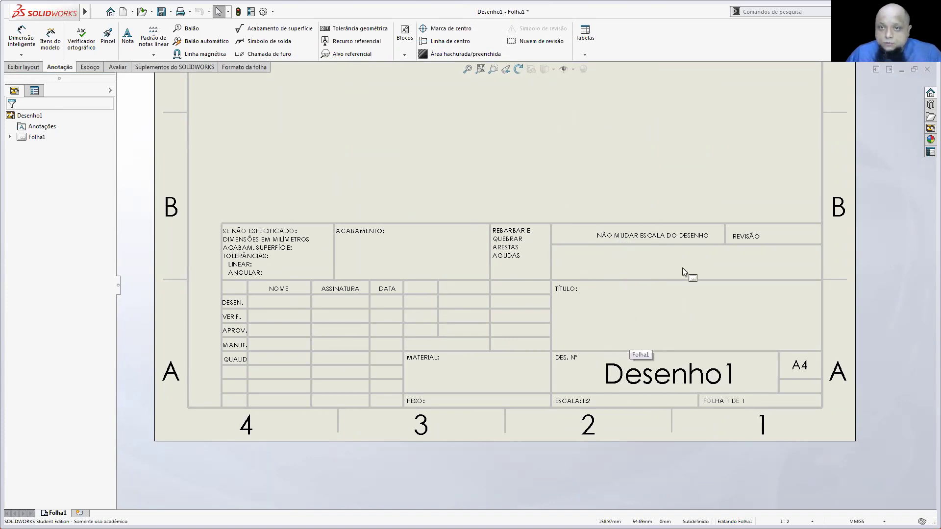
right_click(510, 155)
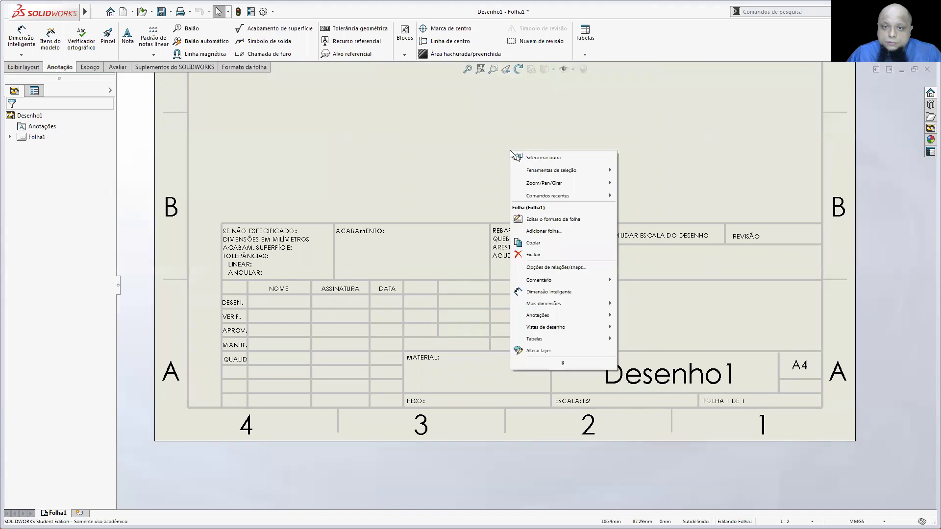
left_click(552, 220)
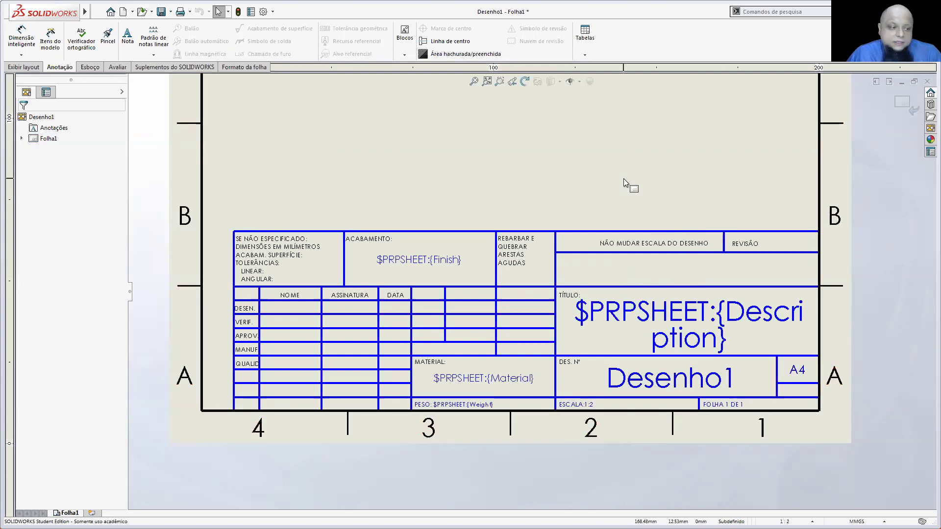
double_click(708, 322)
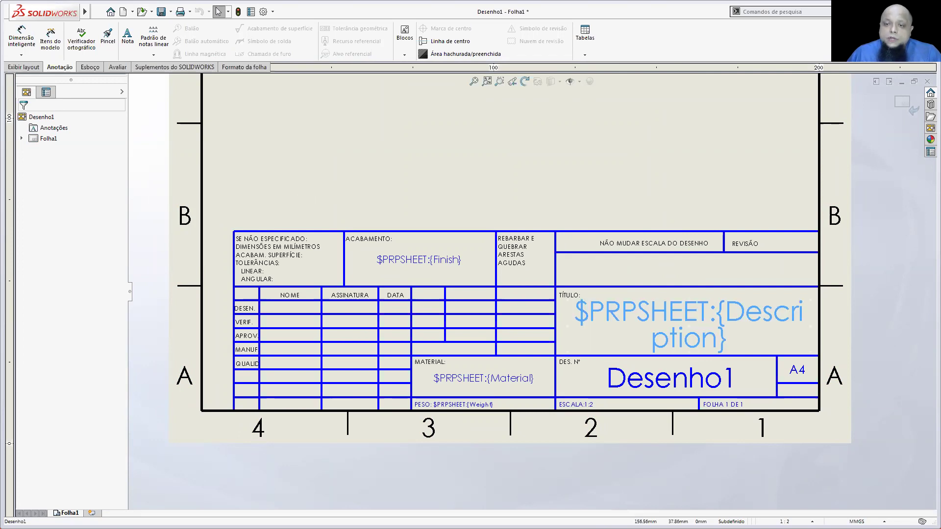
double_click(679, 324)
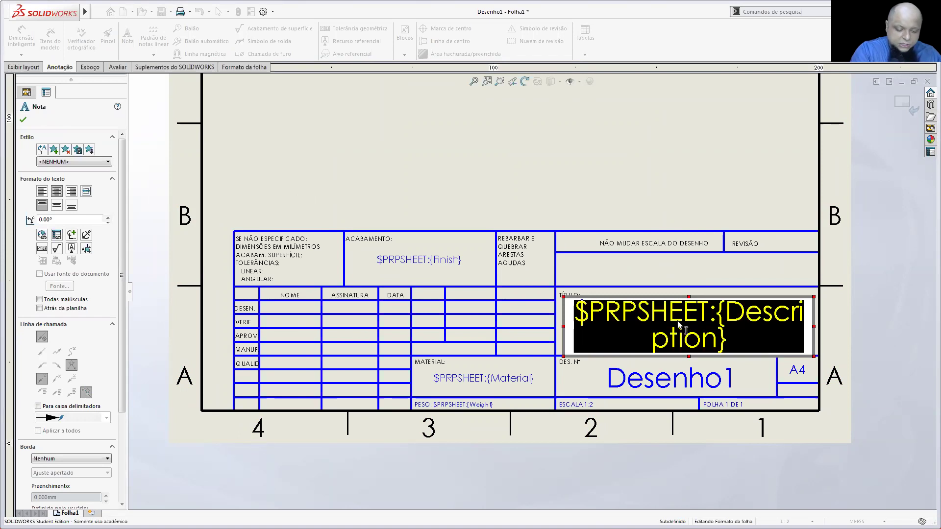
type("EF")
left_click(696, 198)
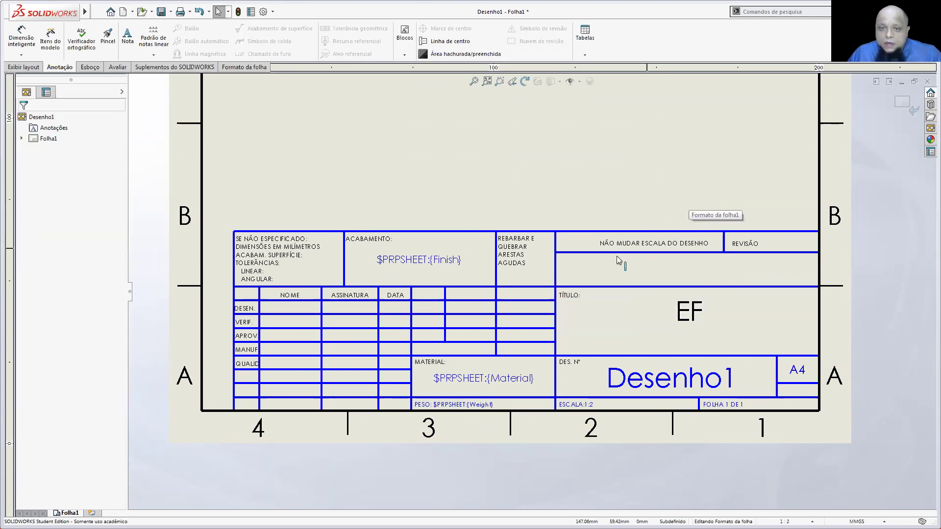
- Copy the "NÃO MUDAR ESCALA DO DESENHO" note into the empty title block cell beneath it
left_click(653, 248)
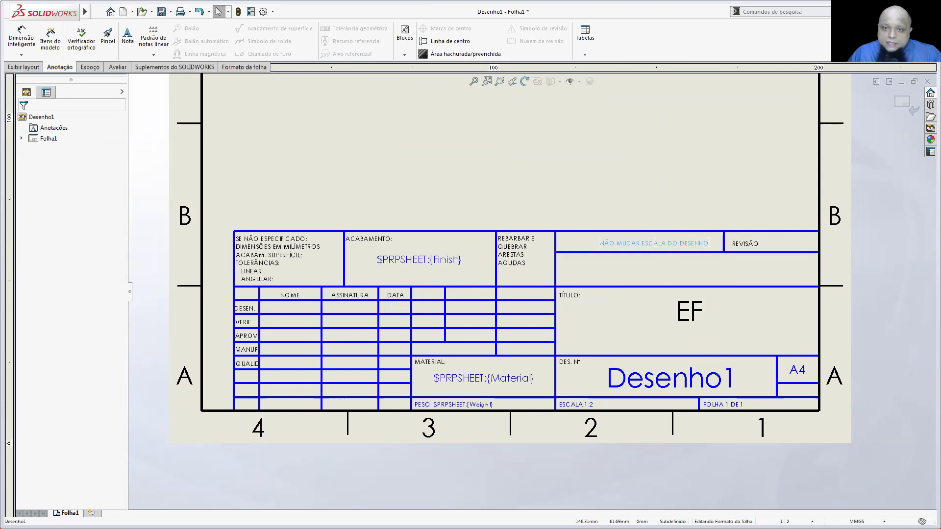
left_click(674, 181)
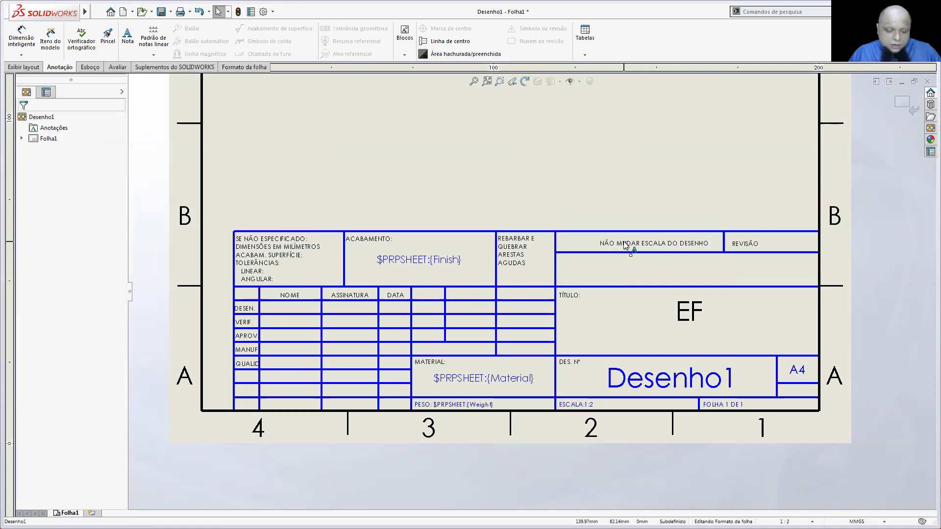
left_click_drag(702, 193, 611, 267)
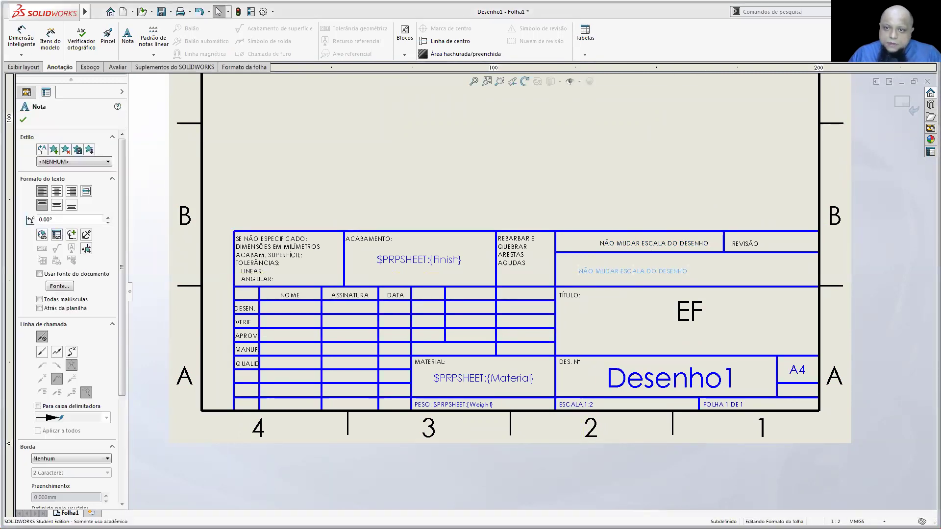
- Replace the copied note's text with the author's first name, starting with a capital letter
double_click(611, 269)
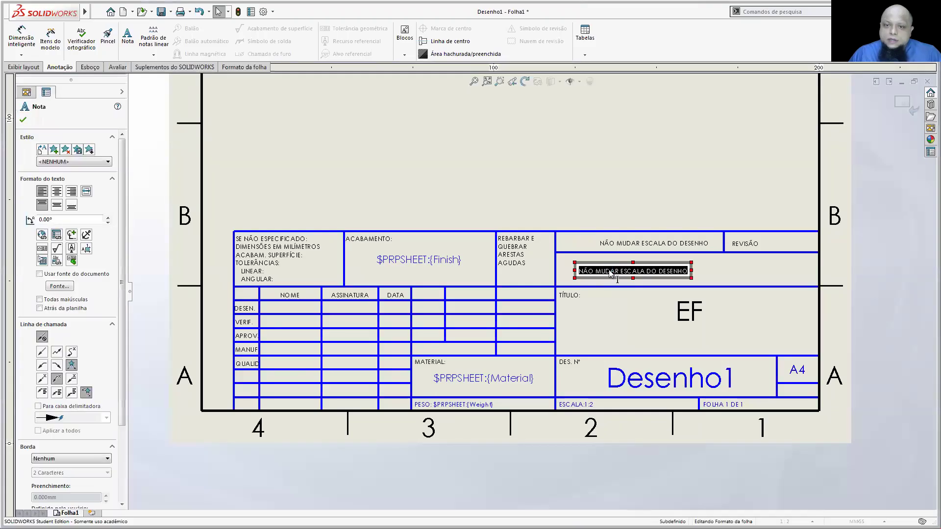
type("andre")
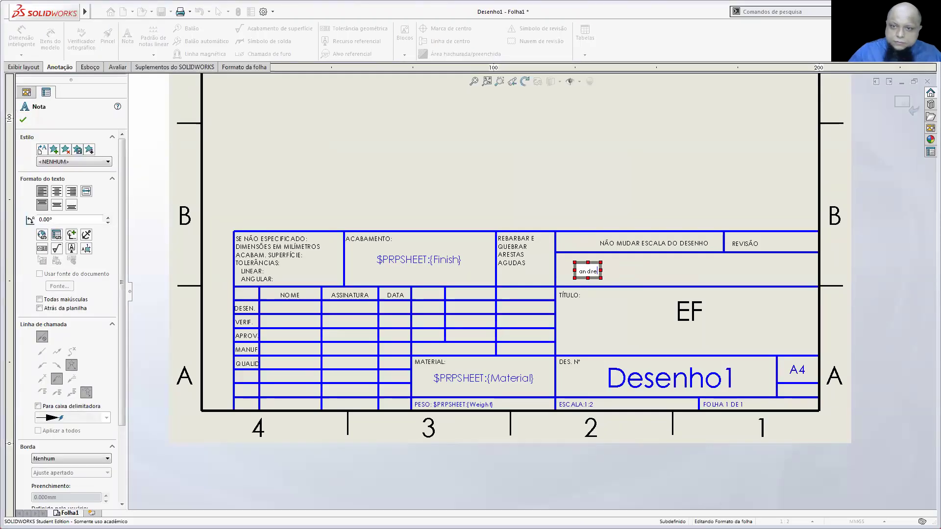
key("BackSpace")
key("BackSpace")
key("BackSpace")
key("BackSpace")
key("BackSpace")
type("An")
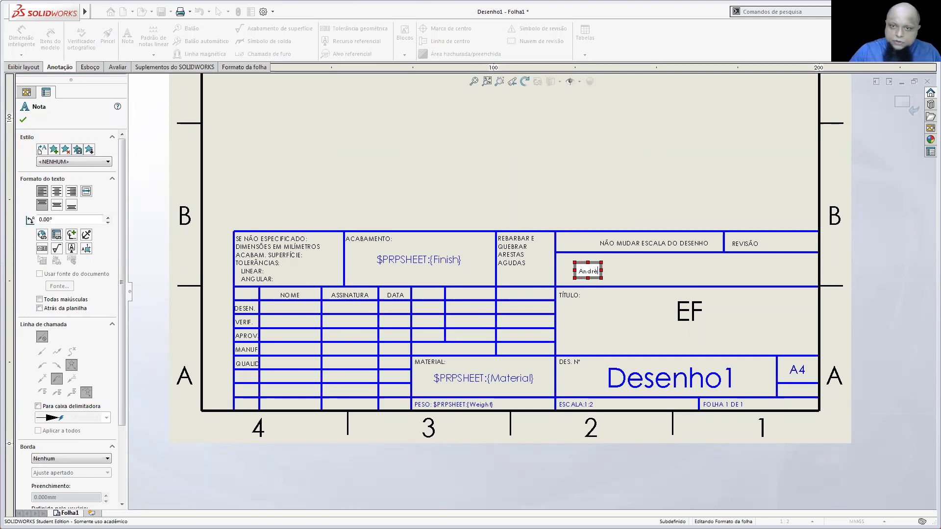
left_click(637, 204)
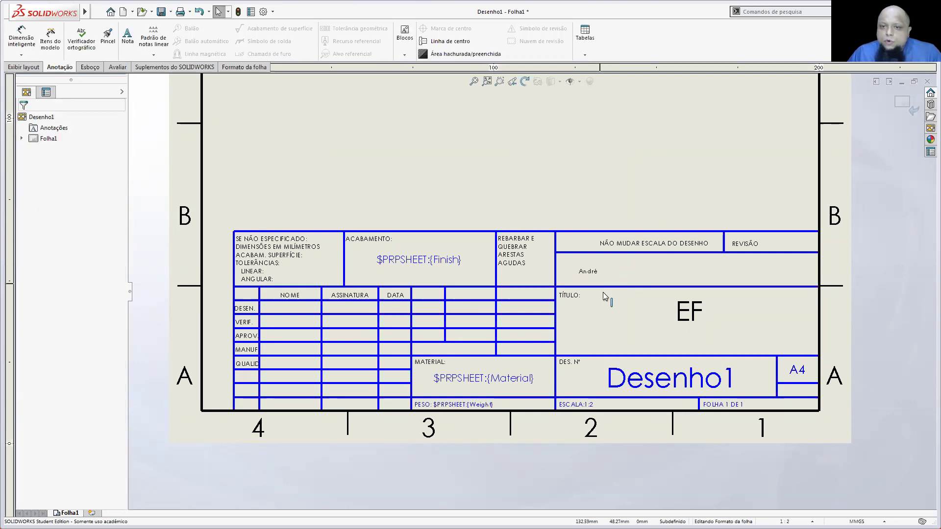
- Try middle and centre text alignment on the name note, returning it to top and left alignment
double_click(590, 271)
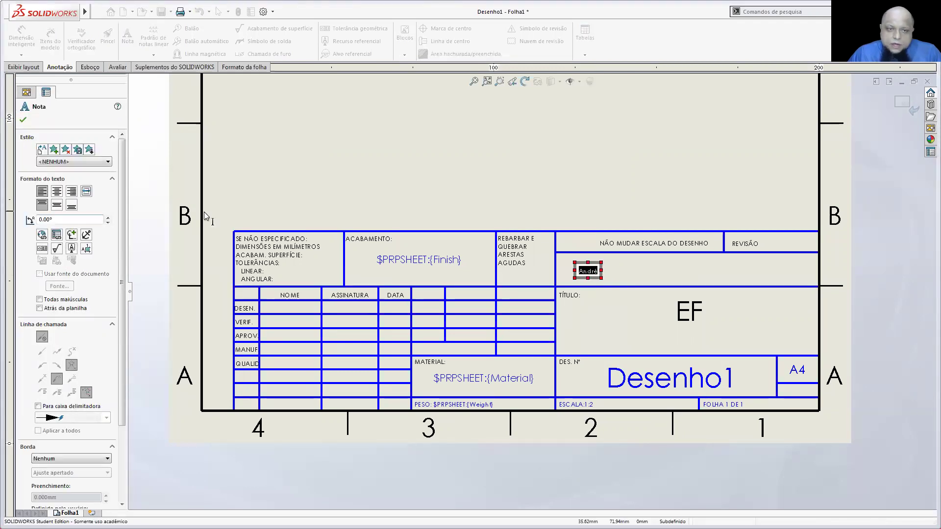
left_click(638, 175)
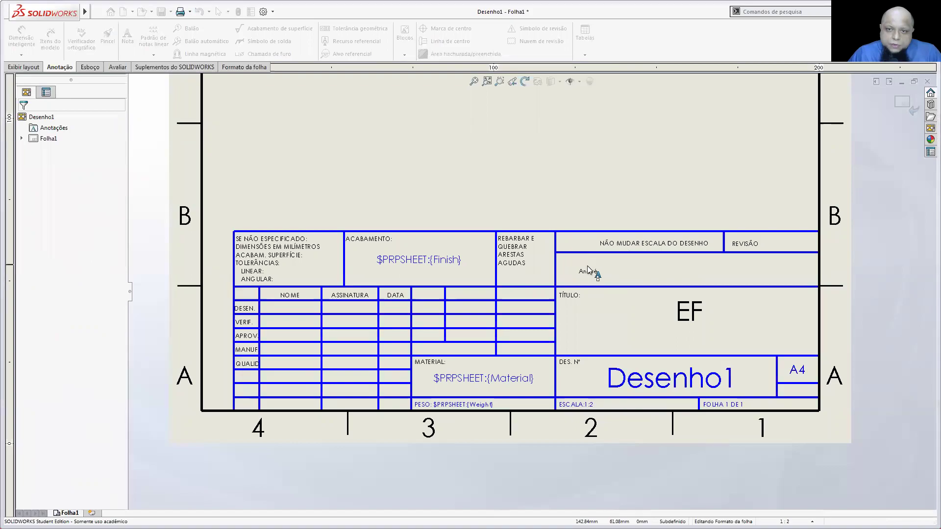
left_click(588, 271)
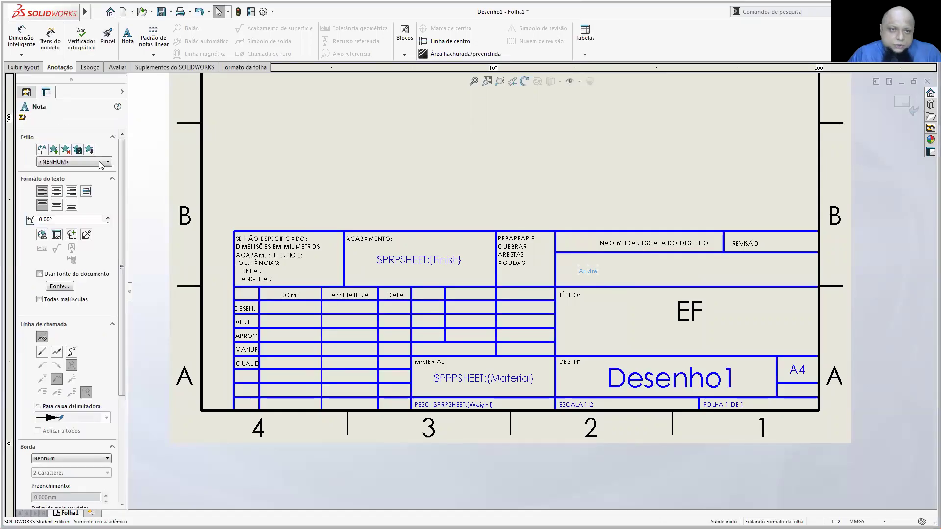
left_click(56, 206)
left_click(43, 205)
left_click(56, 192)
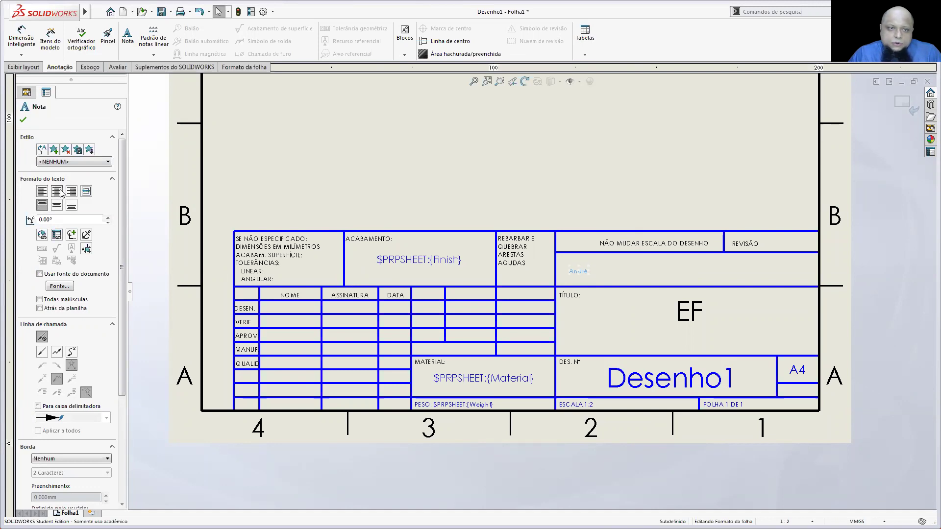
left_click(43, 192)
- Specify the name note's font height in points and set it to 16
left_click(62, 287)
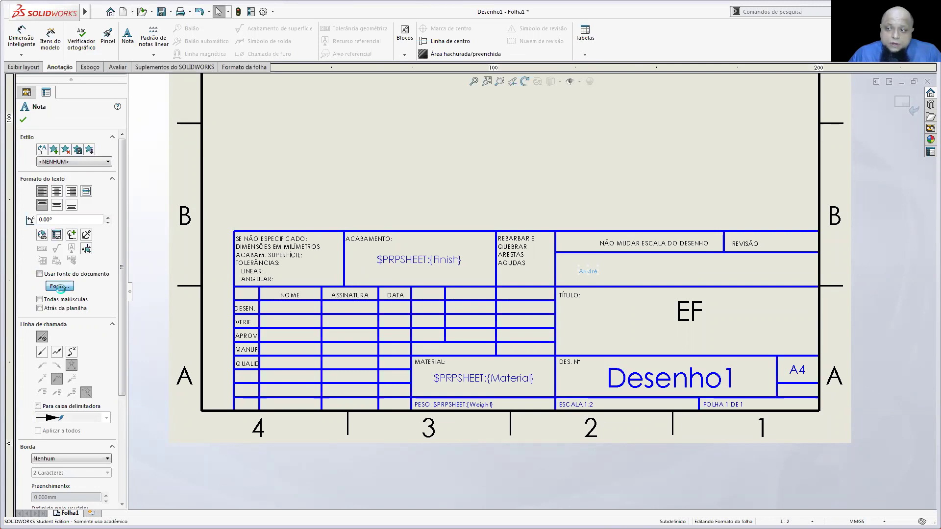
left_click(61, 287)
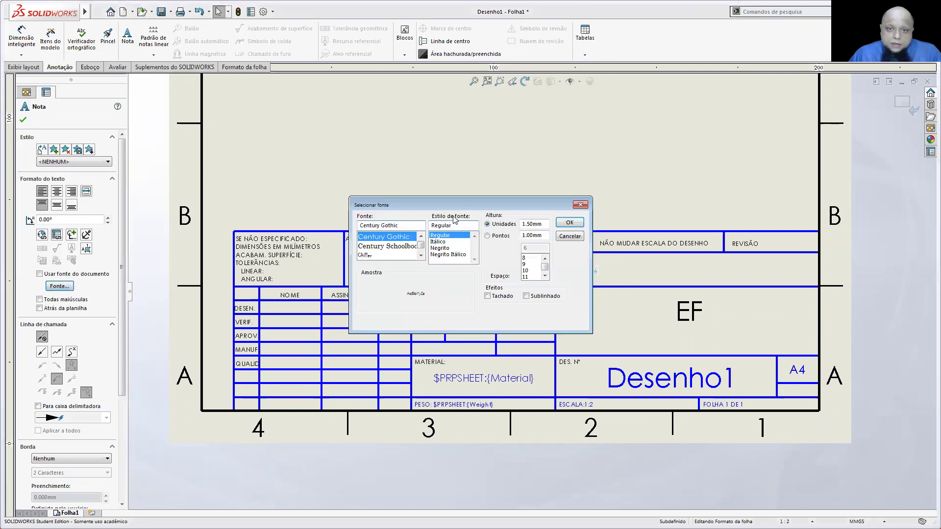
left_click(535, 248)
type("6")
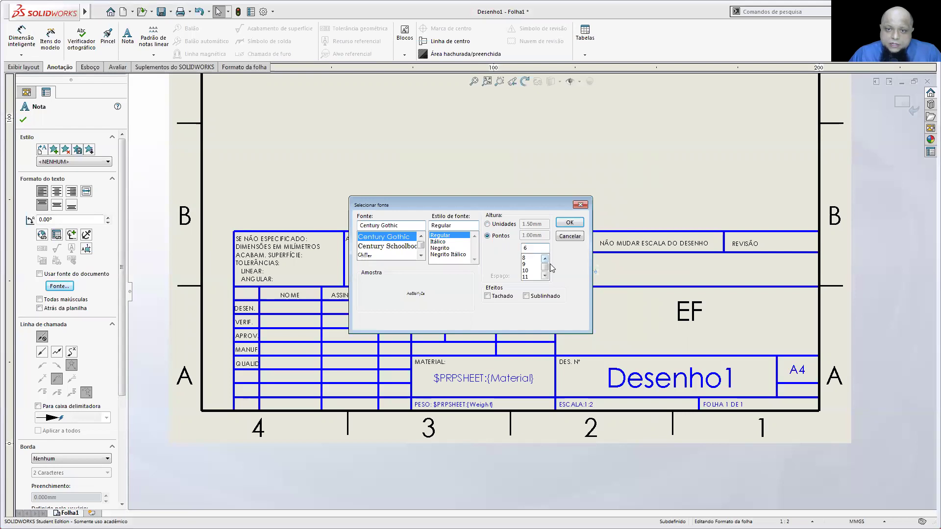
left_click(544, 276)
left_click(526, 271)
left_click_drag(499, 205, 375, 131)
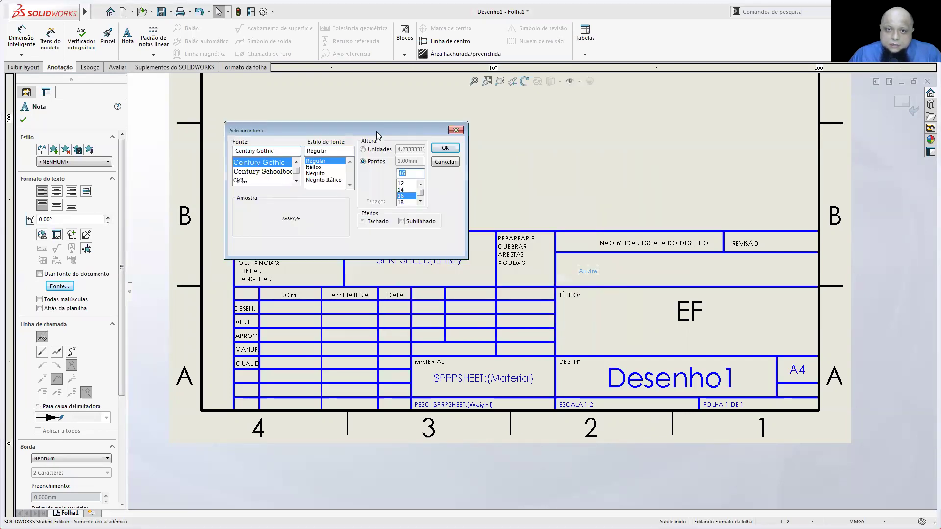
- Change the name note's font to Arial, style Itálico, with the Sublinhado effect, and apply it
left_click_drag(285, 152, 234, 152)
type("ar")
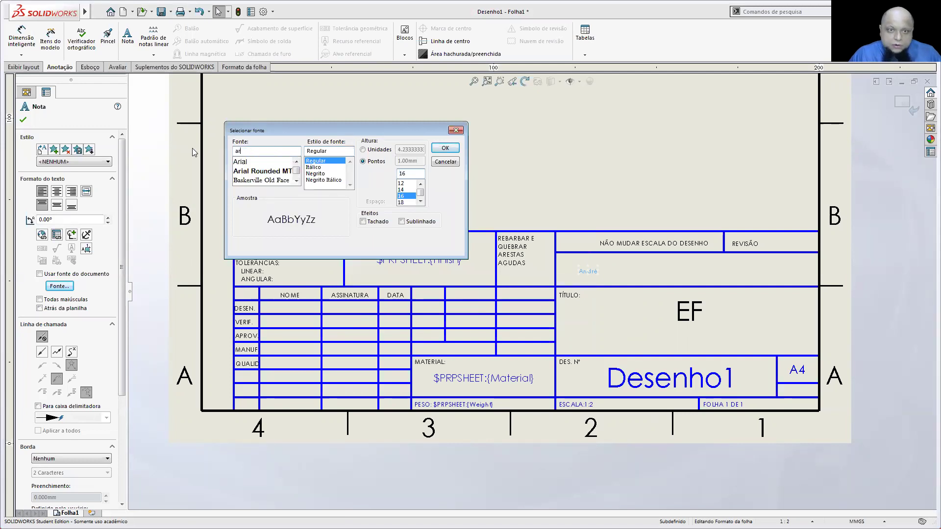
left_click(236, 162)
left_click(322, 174)
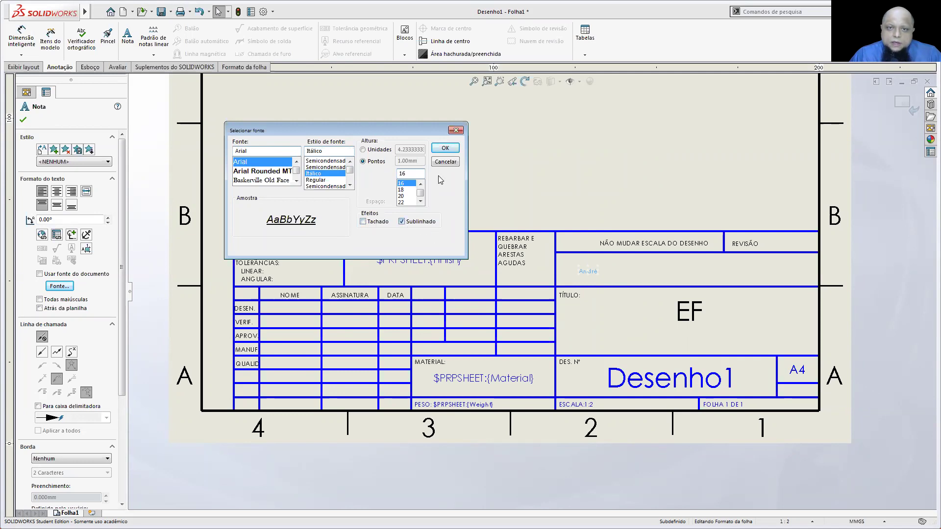
left_click(445, 148)
left_click(627, 208)
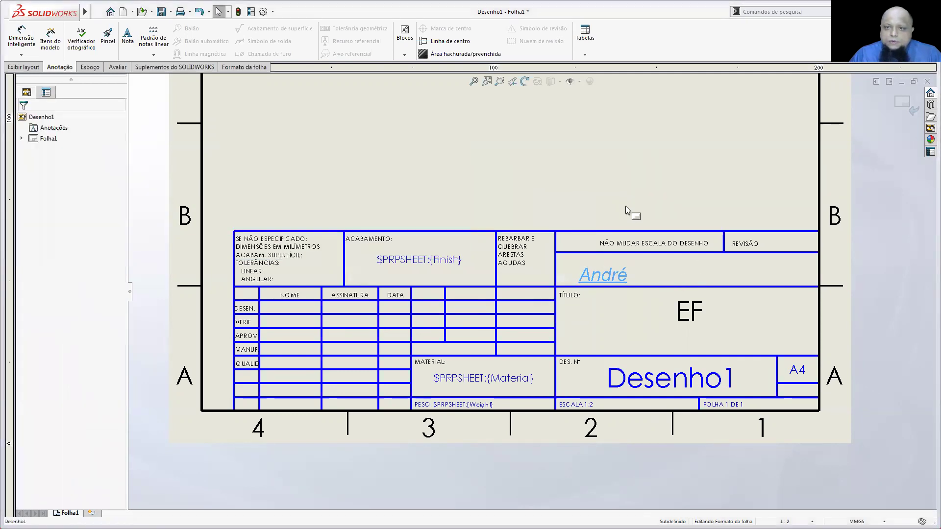
- Reposition the name note slightly up and to the right within its title block cell
left_click(603, 274)
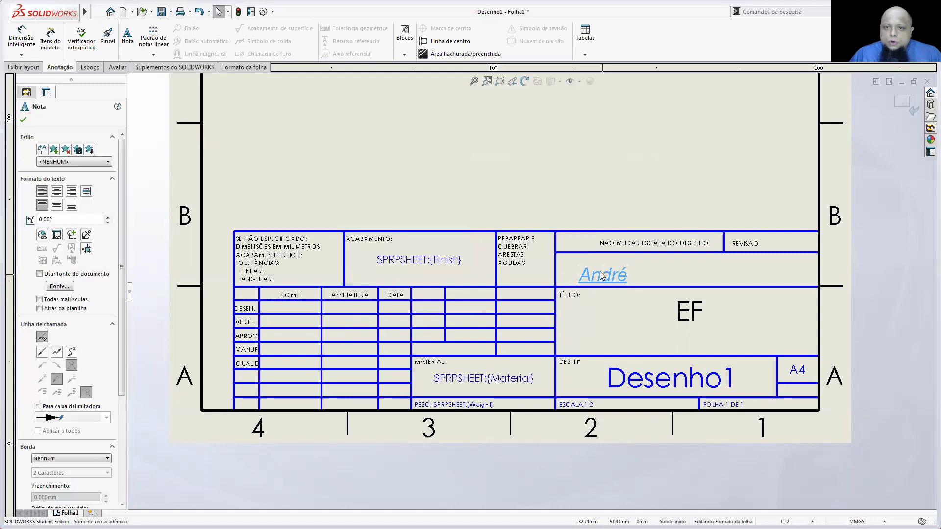
left_click_drag(602, 275, 611, 270)
left_click(531, 176)
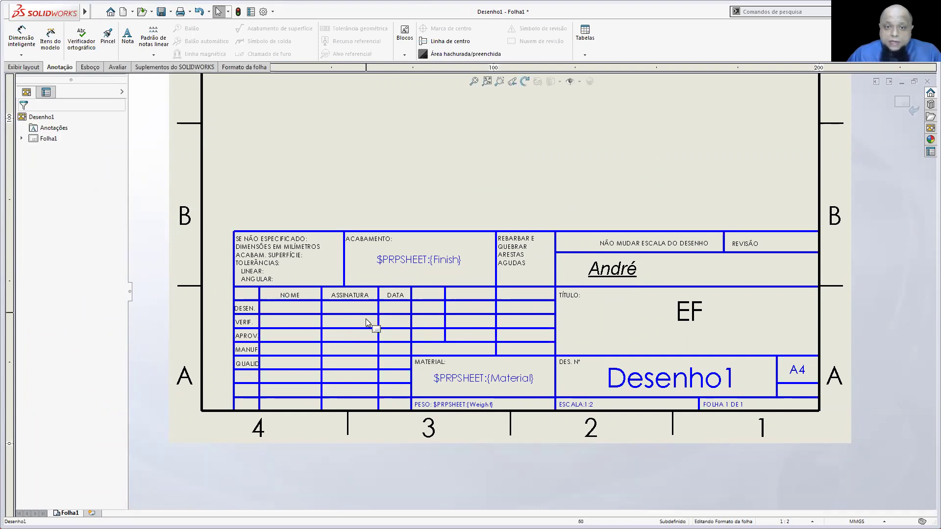
- Trim away the divider between the tolerance and ACABAMENTO cells and the three row lines in the ASSINATURA column between DESEN. and MANUF
left_click(89, 67)
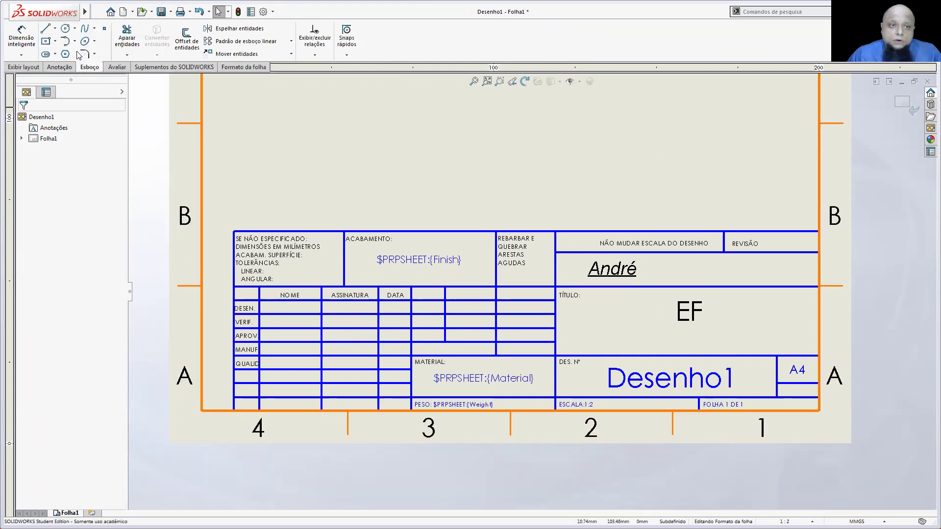
left_click(127, 37)
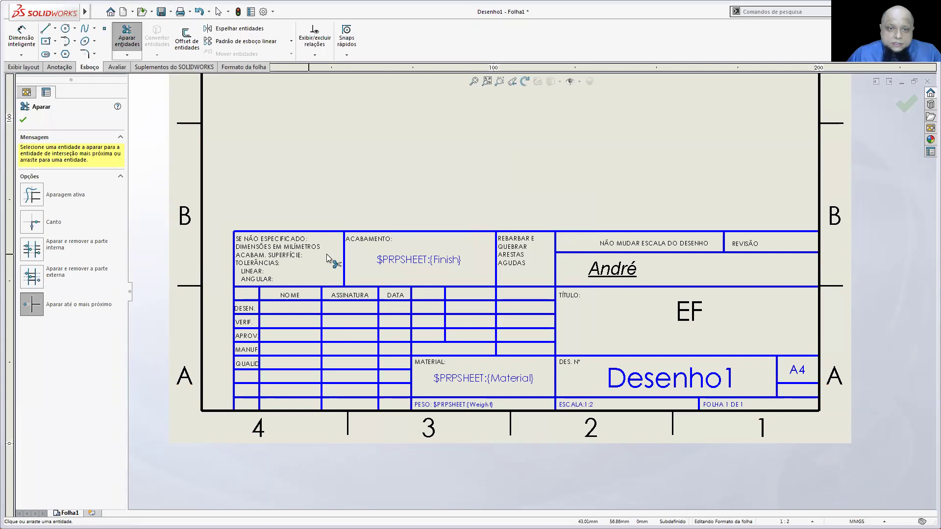
left_click(343, 251)
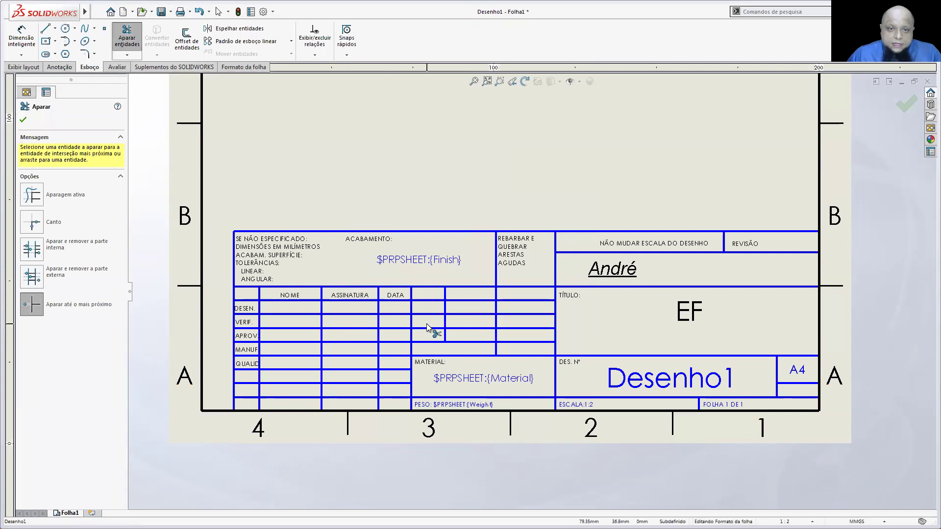
left_click(352, 314)
left_click(350, 328)
left_click(345, 343)
- Draw a horizontal line about 17.4 mm long across the ASSINATURA column beneath the DESEN. row and select it
left_click(46, 29)
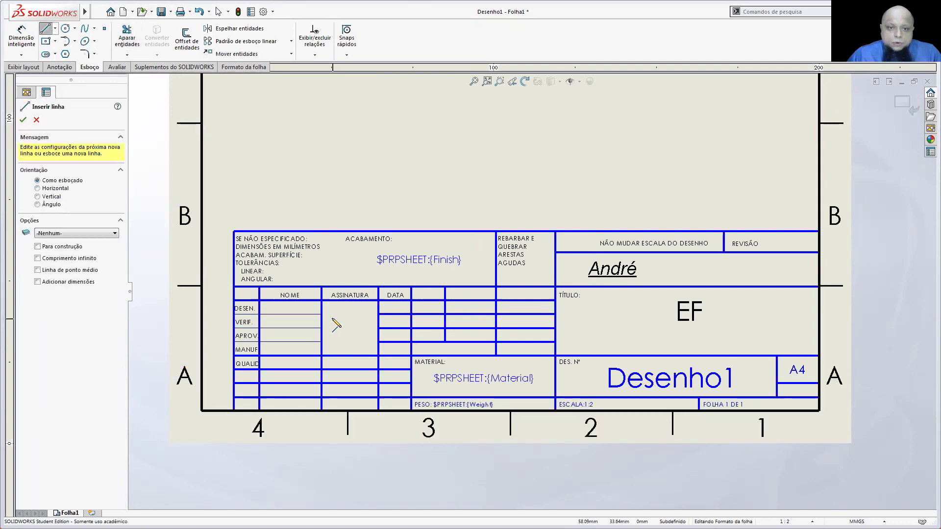
left_click_drag(321, 314, 377, 314)
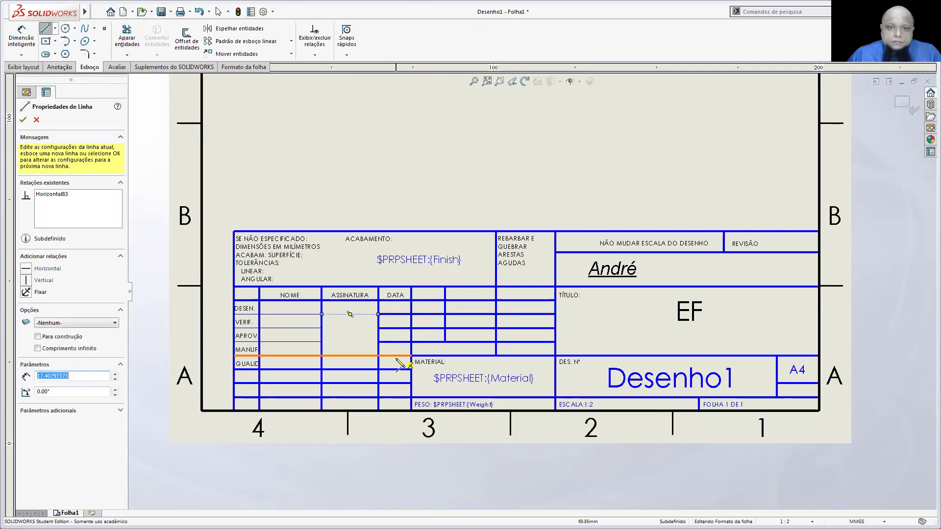
key("Escape")
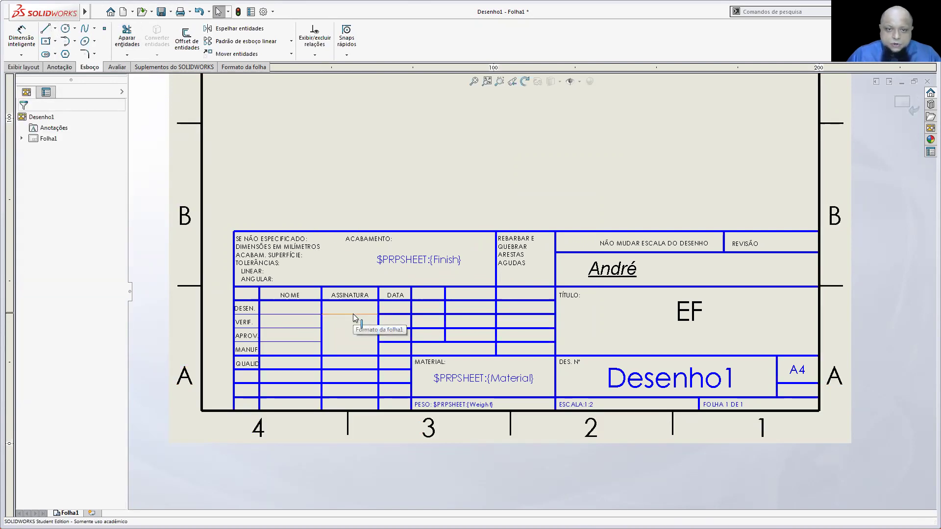
left_click(353, 314)
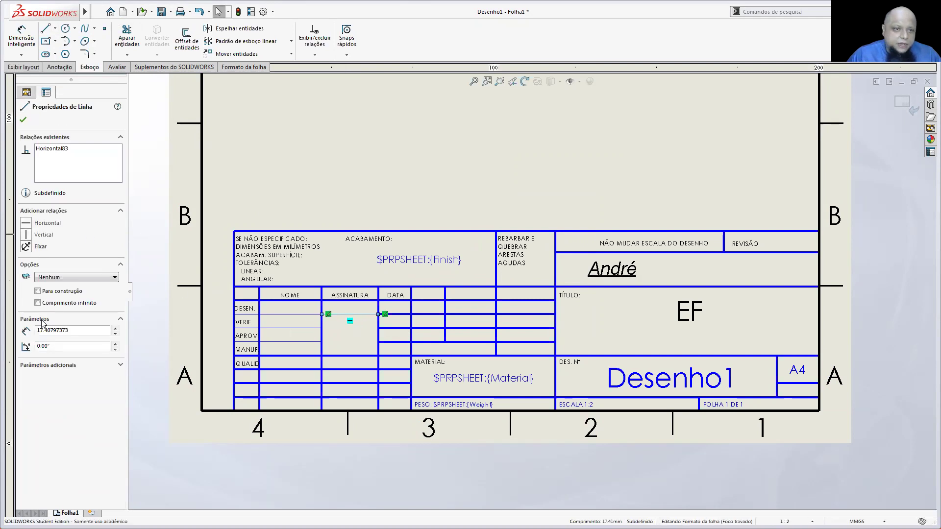
- Leave sheet format editing and check the finished title block on the drawing sheet
left_click(346, 118)
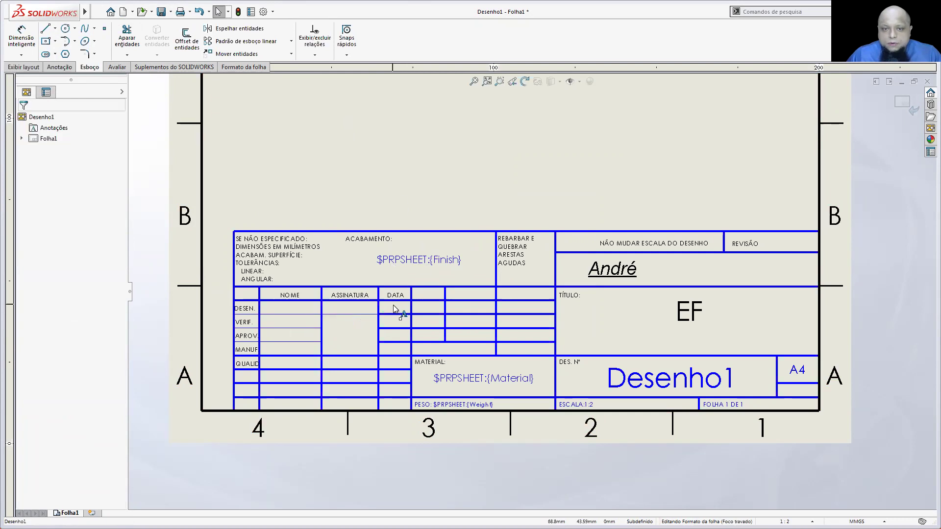
key("f")
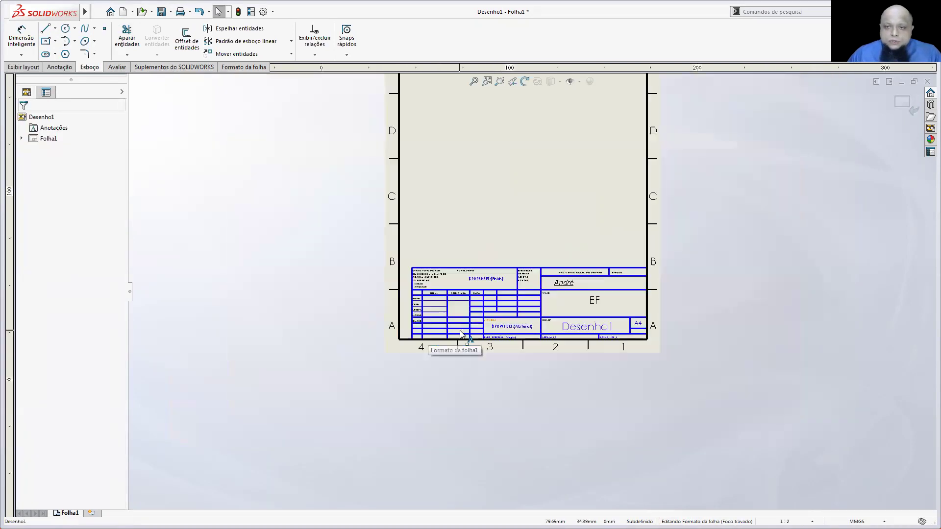
left_click(904, 102)
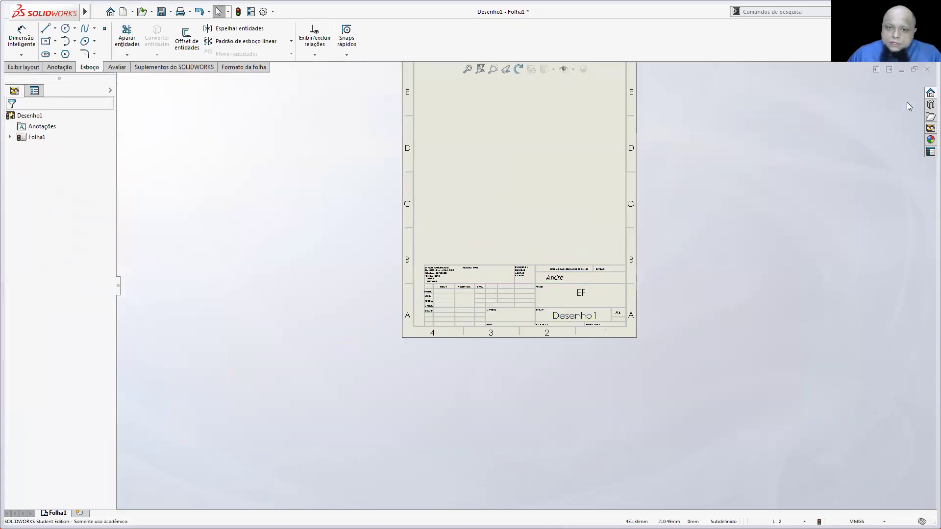
scroll(520, 280, "down", 5)
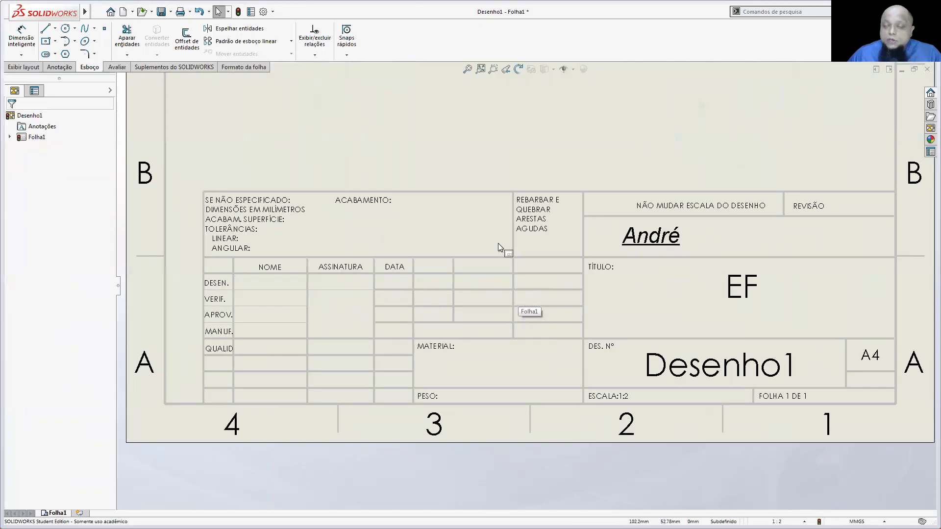
key("f")
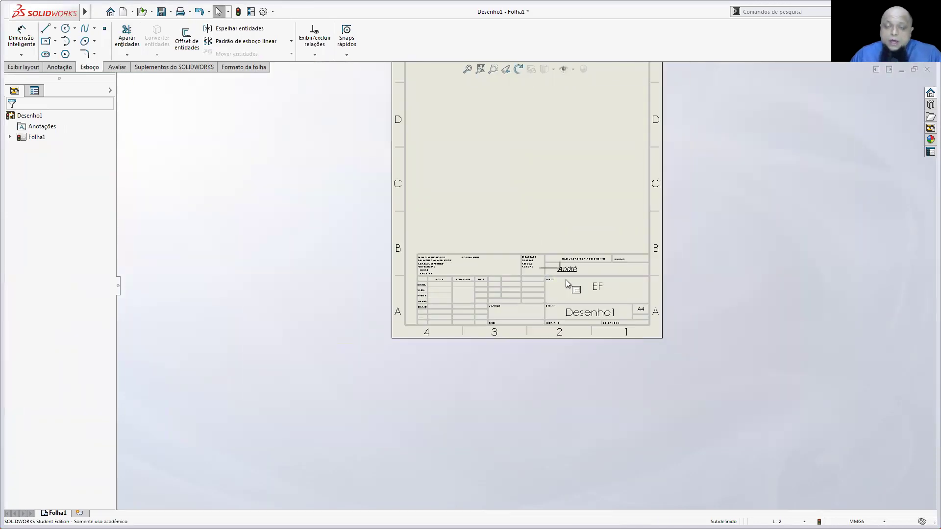
scroll(518, 172, "down", 2)
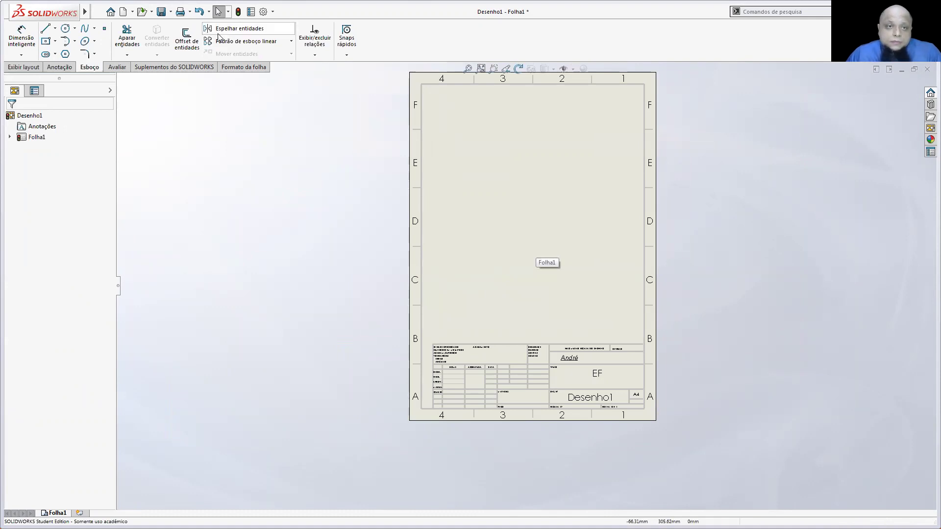
left_click(170, 12)
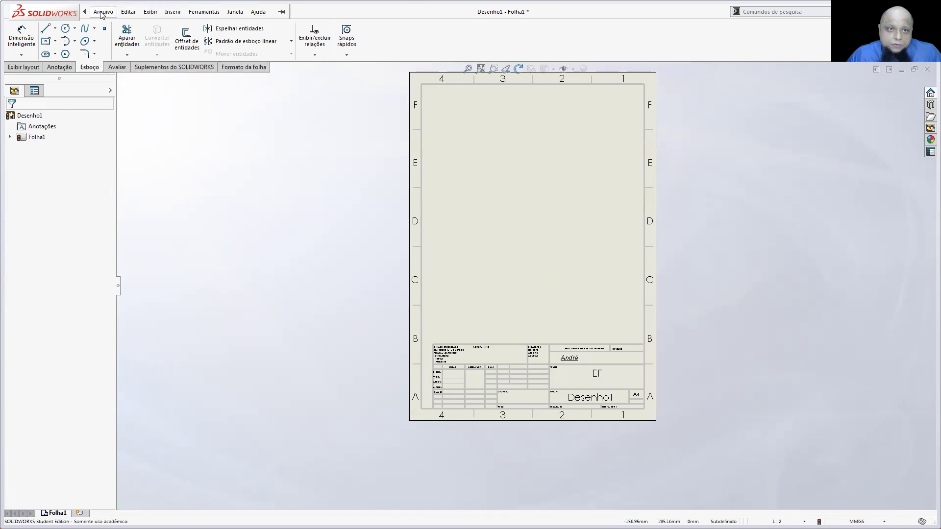
left_click(104, 11)
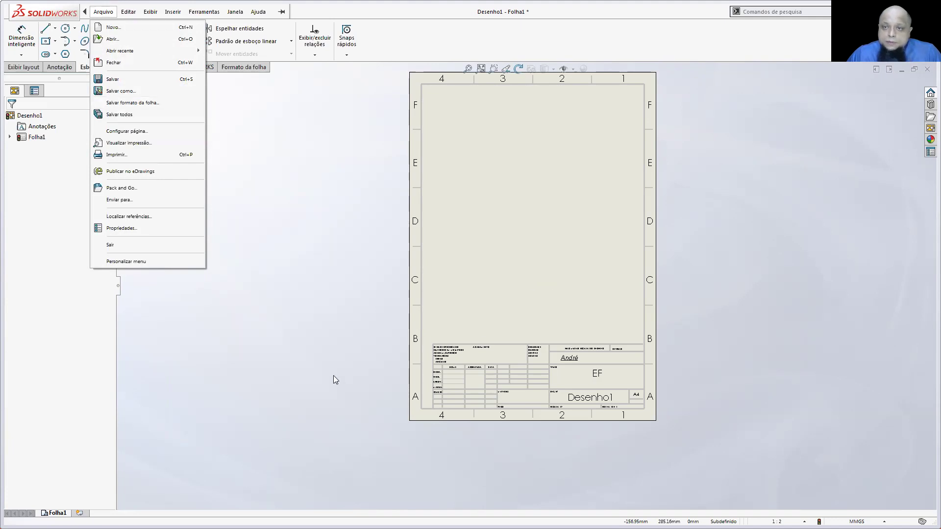
left_click(348, 312)
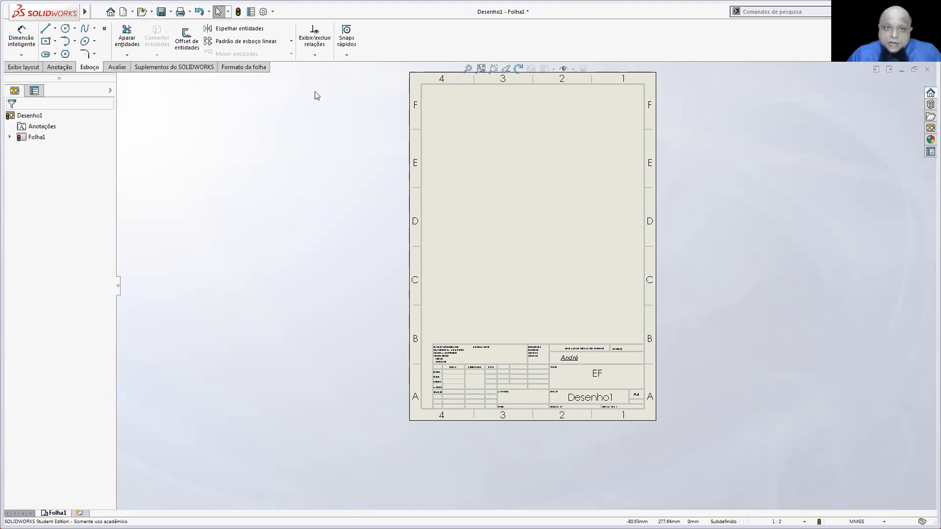
- Close the current drawing without saving its changes and start a new drawing document
left_click(926, 69)
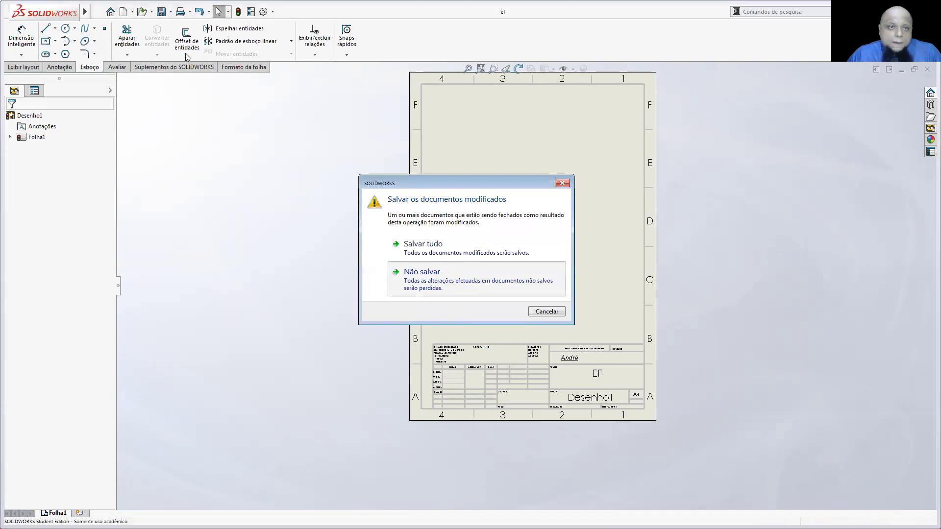
left_click(416, 274)
left_click(128, 14)
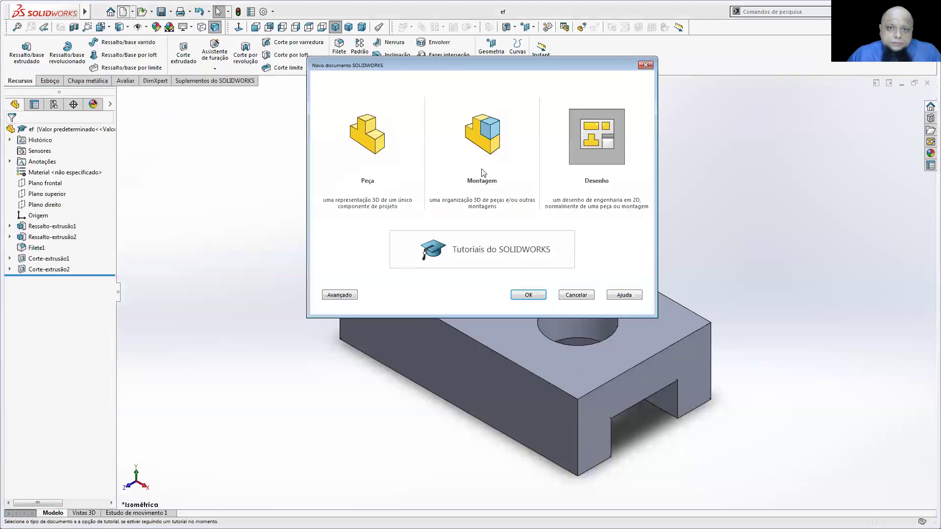
left_click(528, 295)
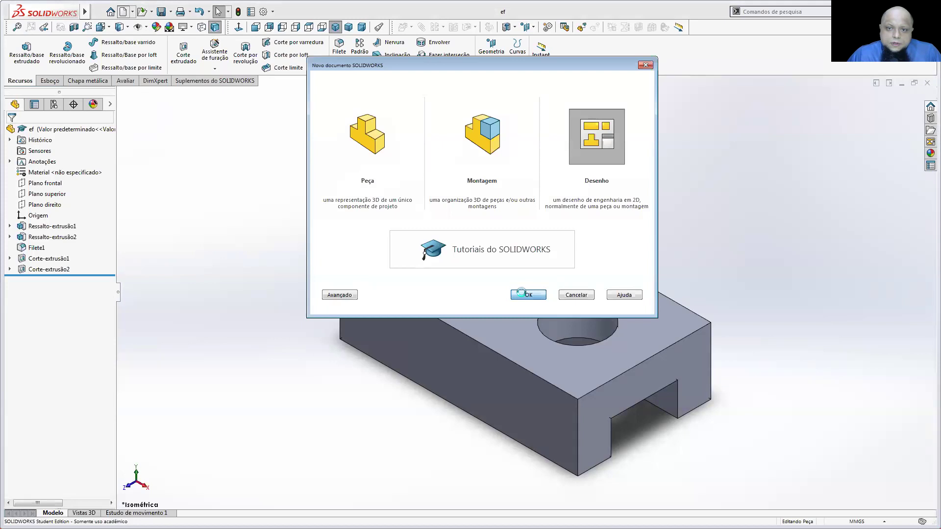
- Examine the available A4 sheet format files in the sheetformat folder, including the custom UNIFOR formats, without loading one
left_click(448, 289)
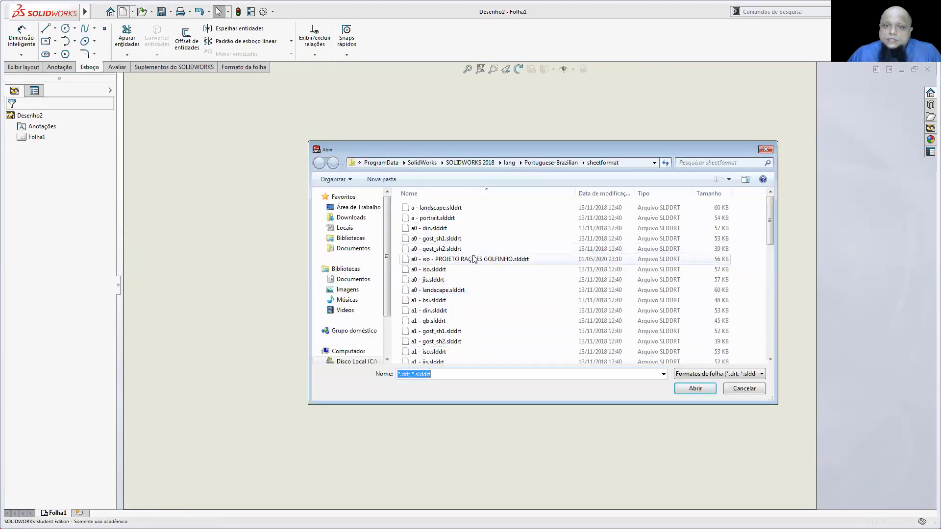
left_click_drag(771, 206, 769, 326)
left_click(467, 250)
left_click(498, 318)
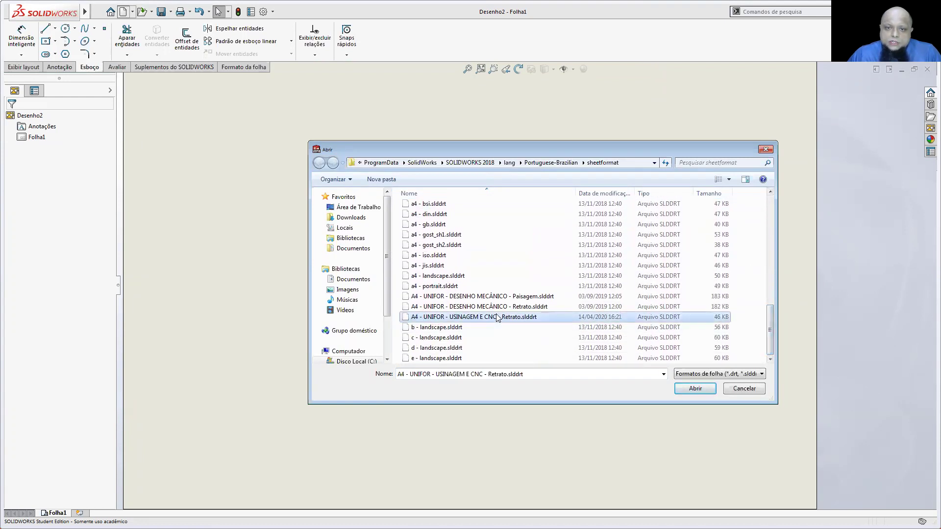
left_click_drag(771, 324, 769, 216)
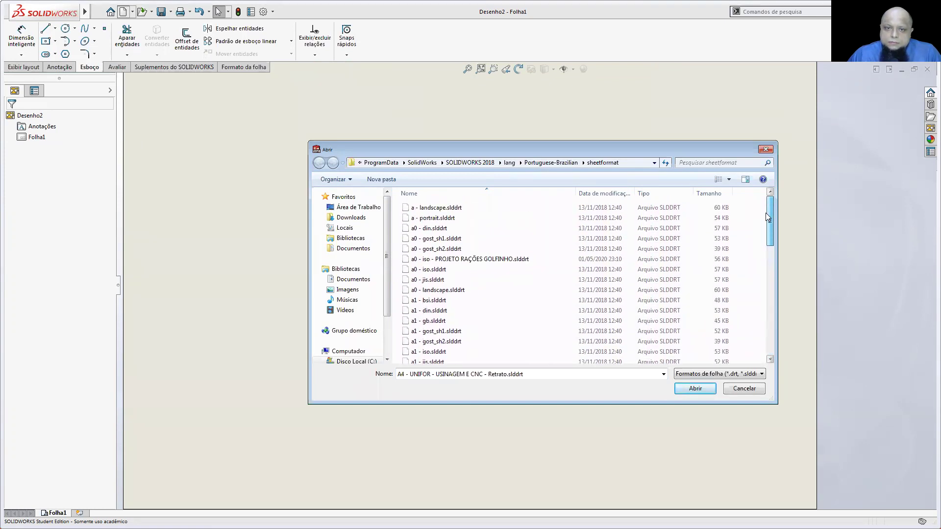
left_click_drag(772, 220, 765, 327)
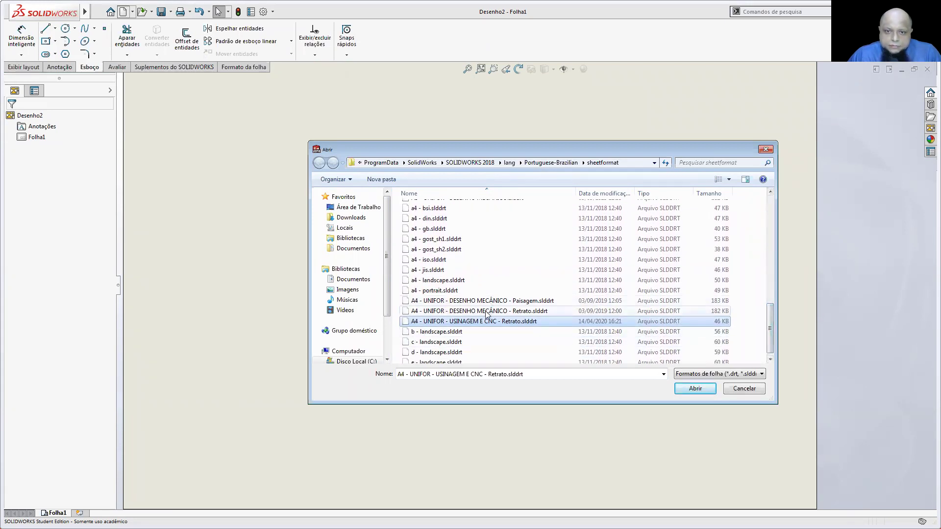
scroll(477, 309, "down", 1)
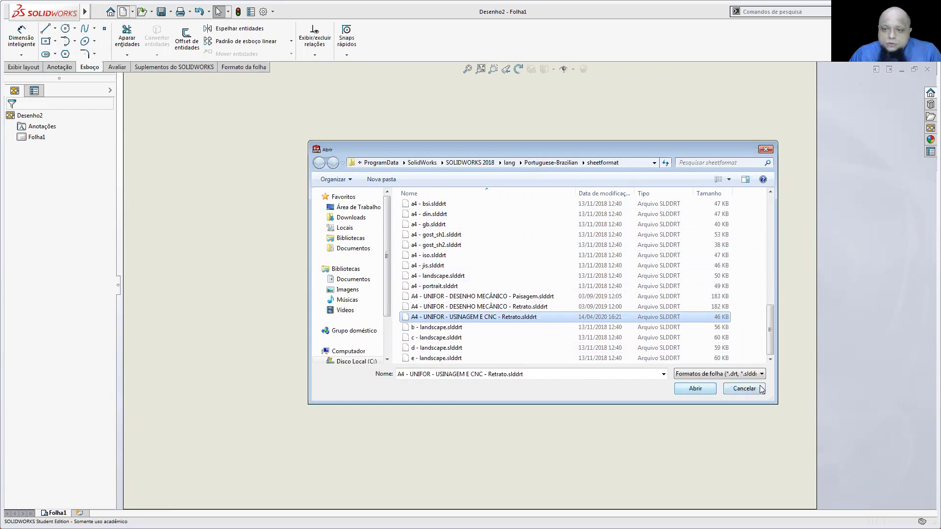
left_click(742, 388)
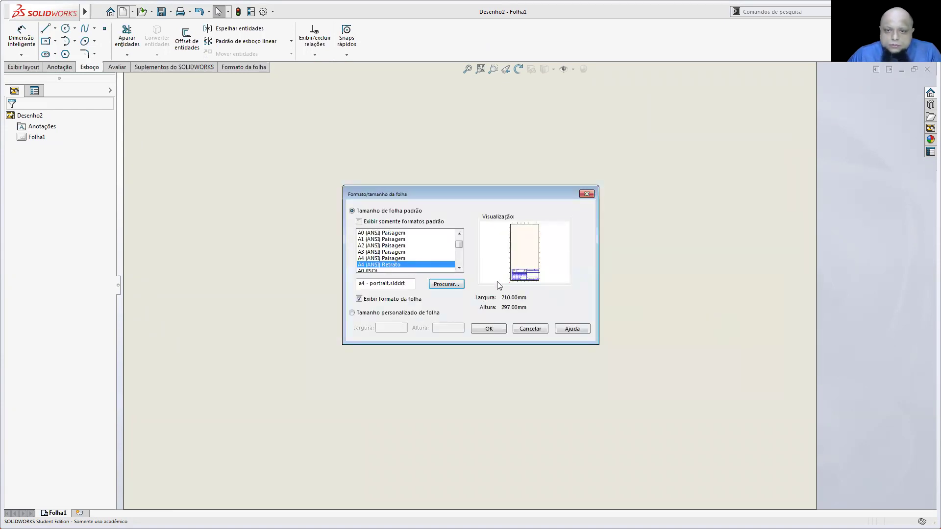
- Create the sheet with the A4 (ANSI) Retrato format and dismiss the automatic model view insertion
left_click(489, 329)
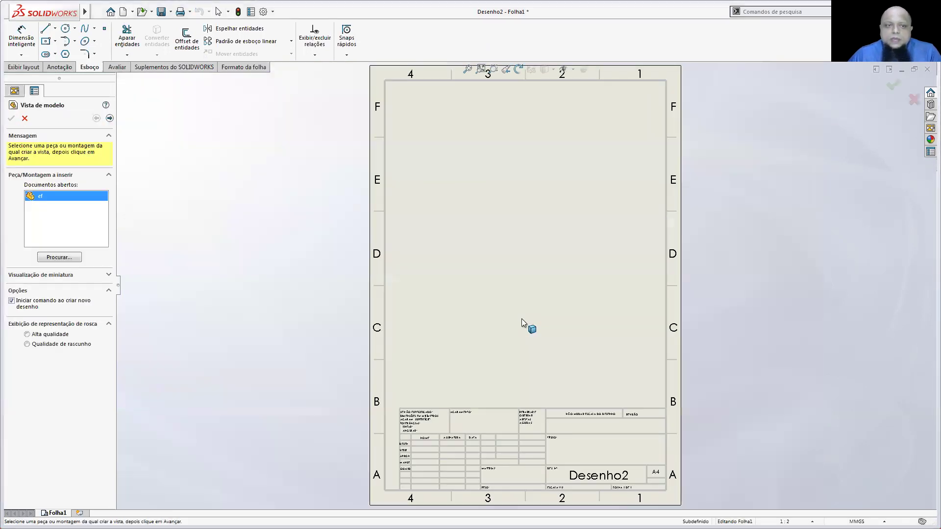
key("Escape")
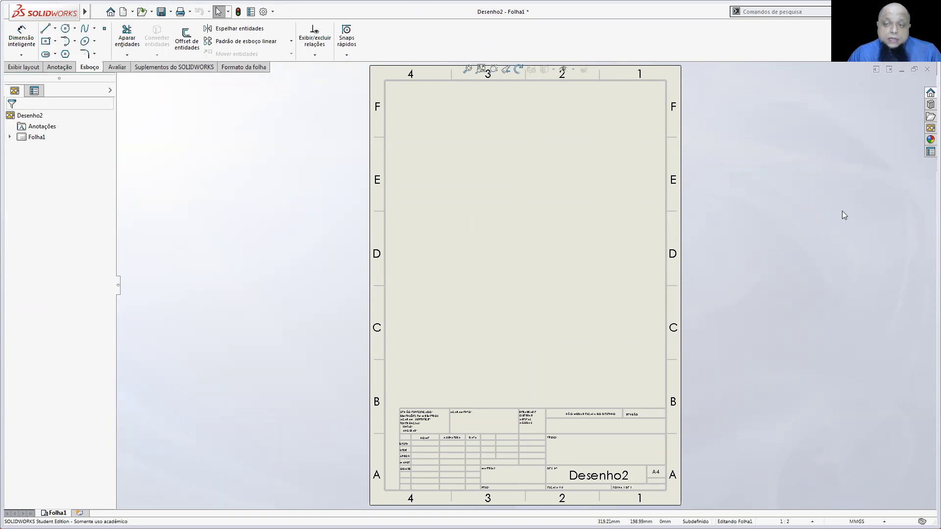
- Load the views of the open part ef into the view palette
left_click(929, 129)
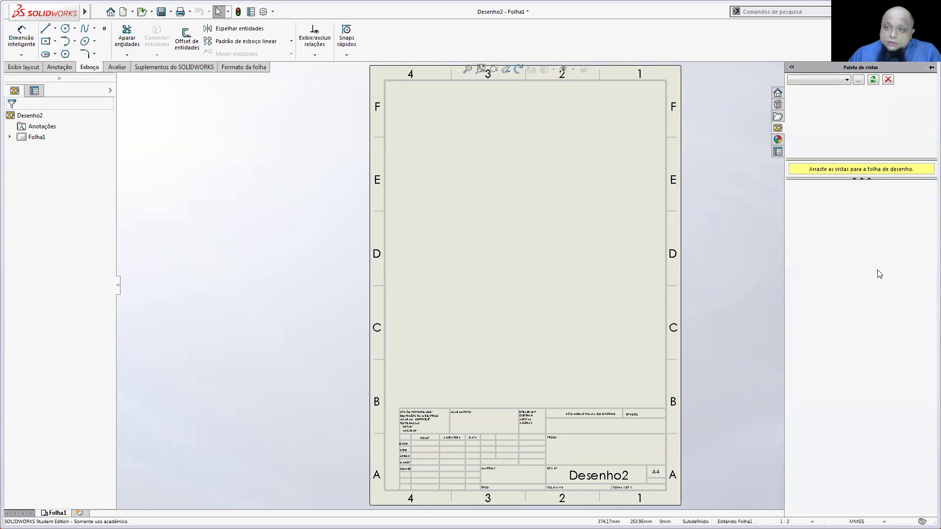
left_click(831, 82)
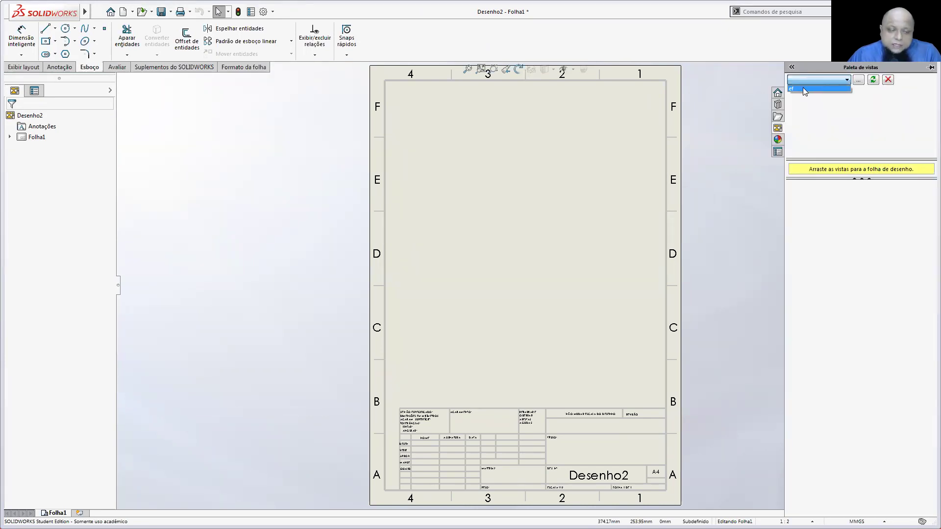
left_click(859, 80)
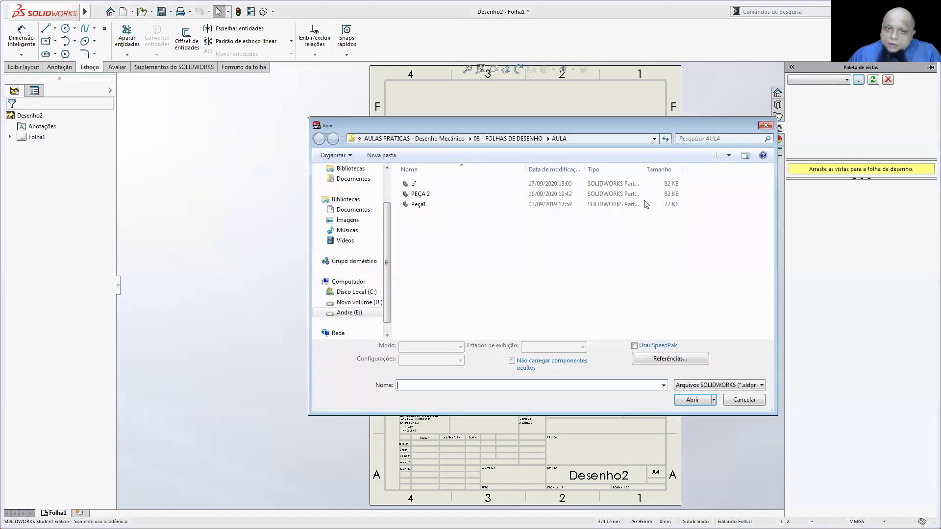
left_click(765, 126)
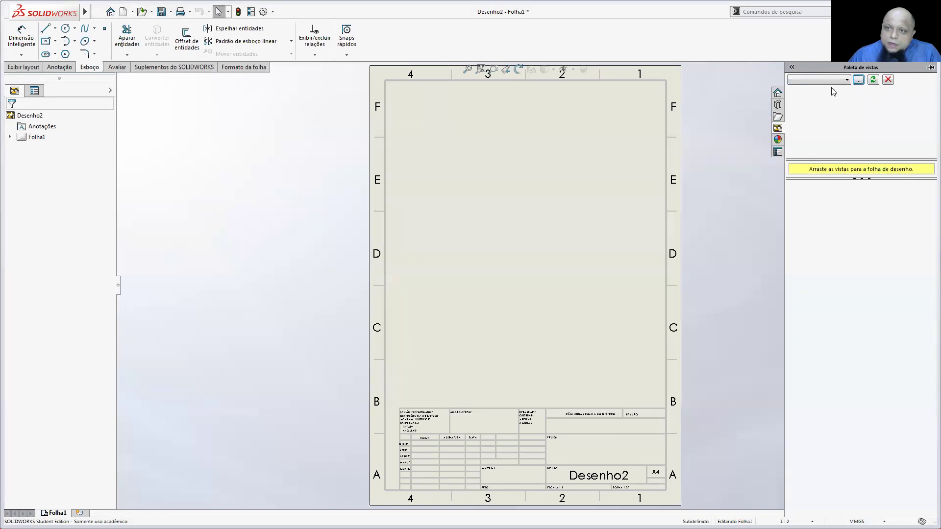
left_click(815, 89)
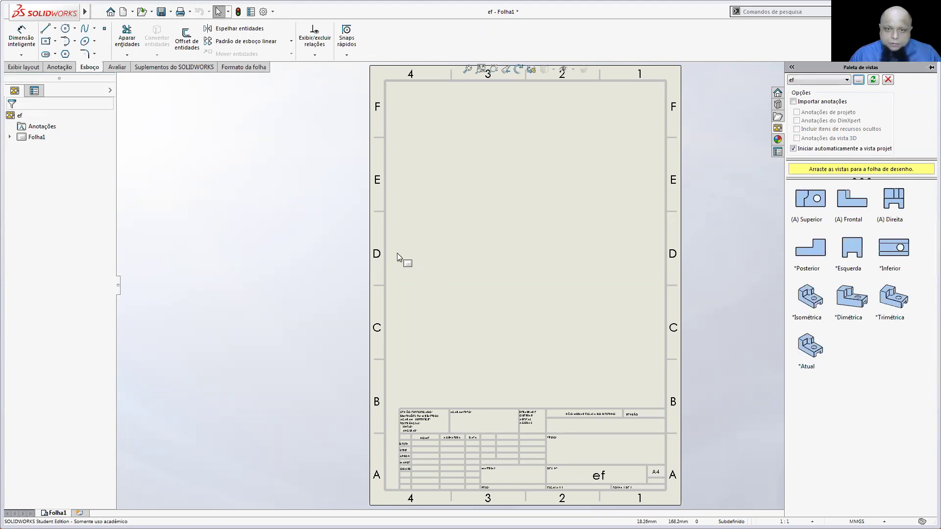
- Orbit the ef part to show its underside and refresh the drawing's view palette with the new current orientation
key("ctrl+Tab")
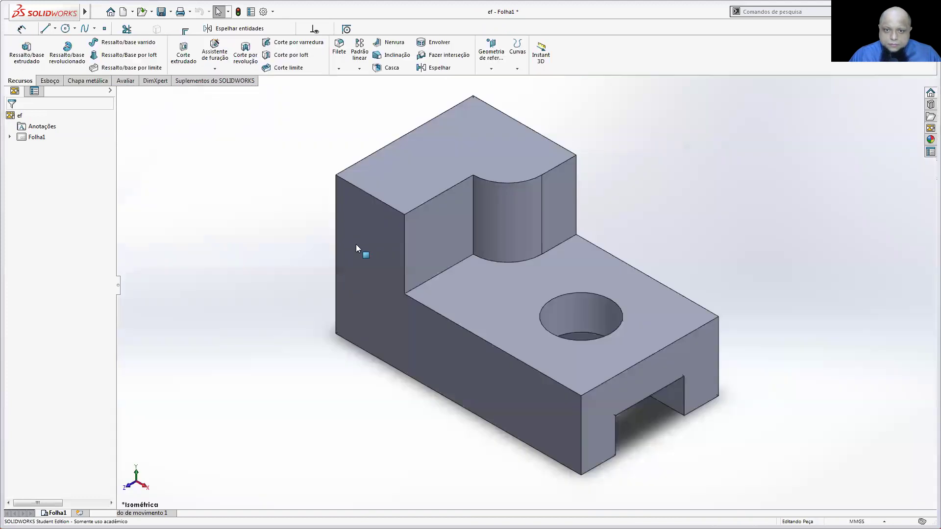
middle_click_drag(478, 336, 480, 101)
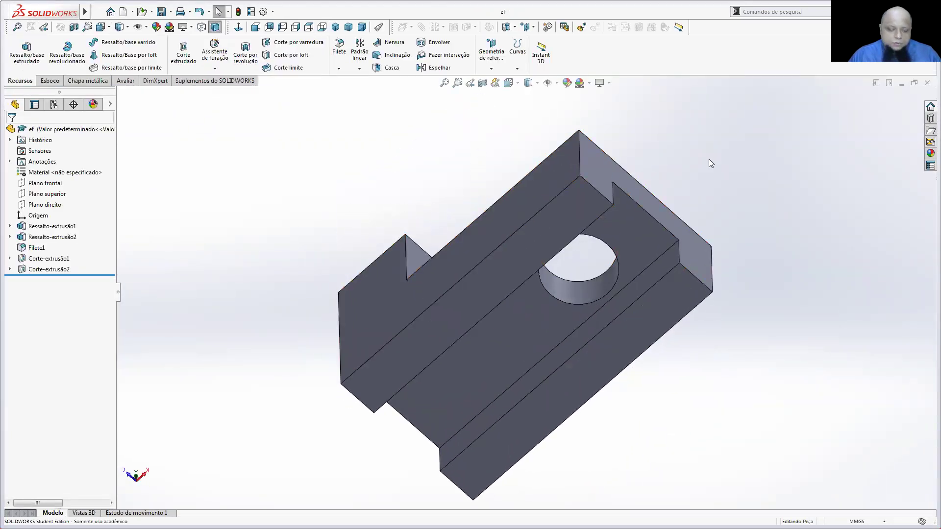
key("ctrl+Tab")
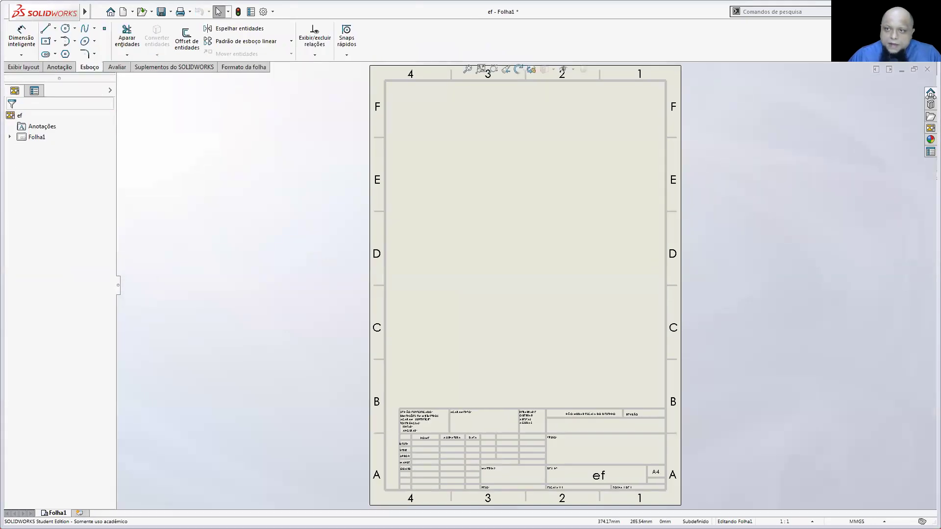
left_click(929, 128)
left_click(871, 83)
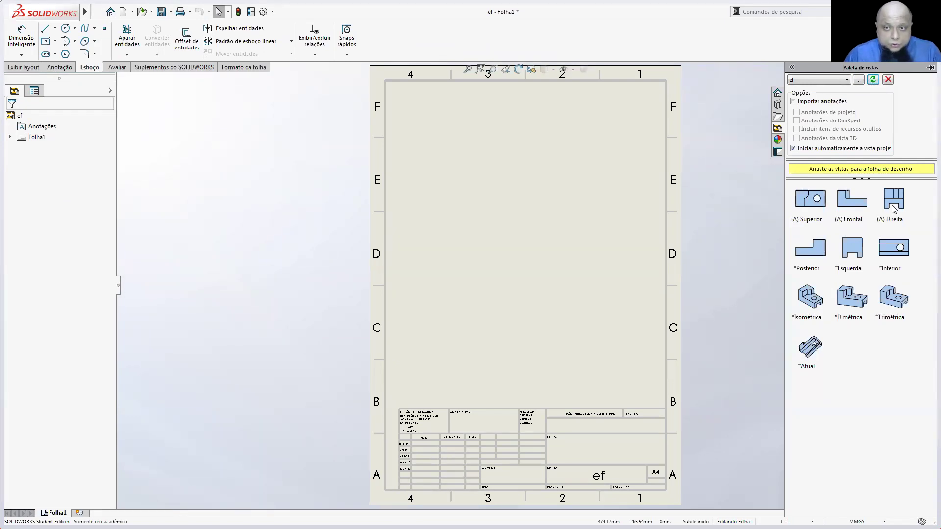
- Place the part's front view in the upper middle of the sheet and end the projected views
left_click_drag(849, 200, 523, 184)
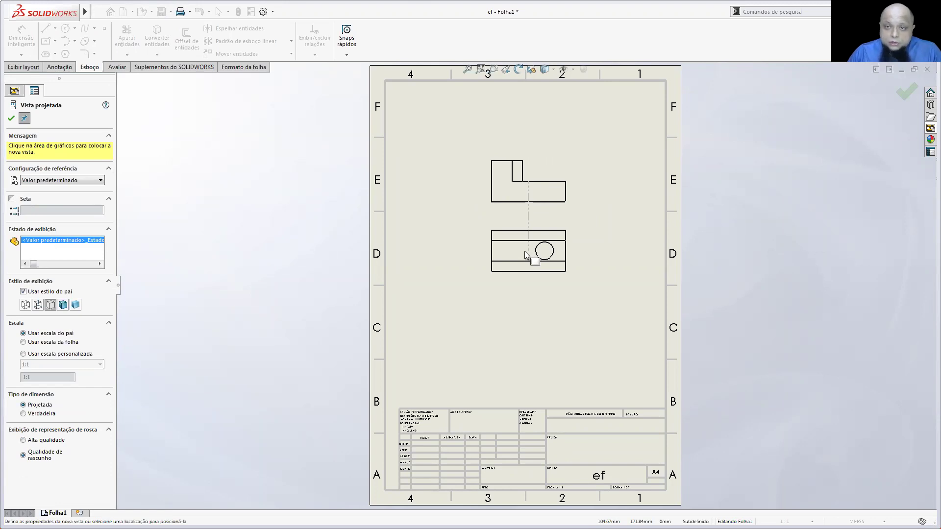
key("Escape")
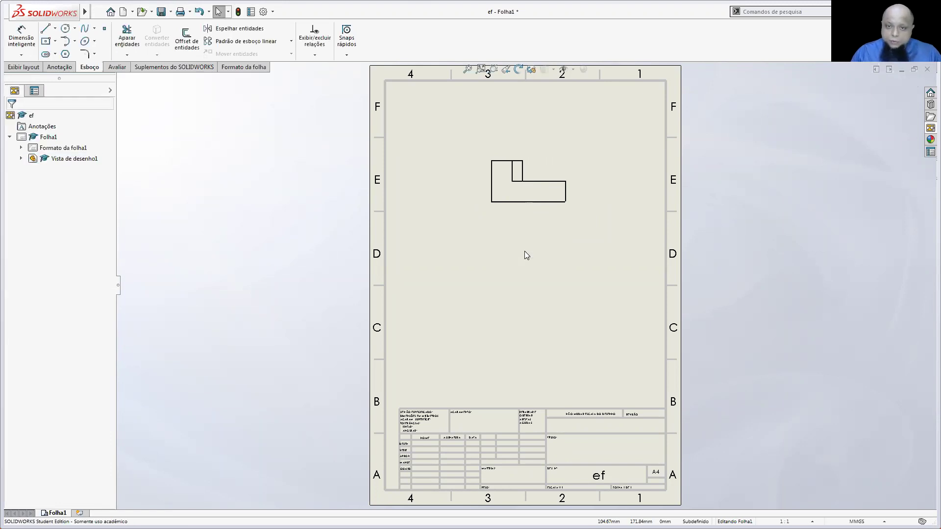
- Set the projection type of sheet Folha1 to first angle (Primeiro diedro)
right_click(38, 141)
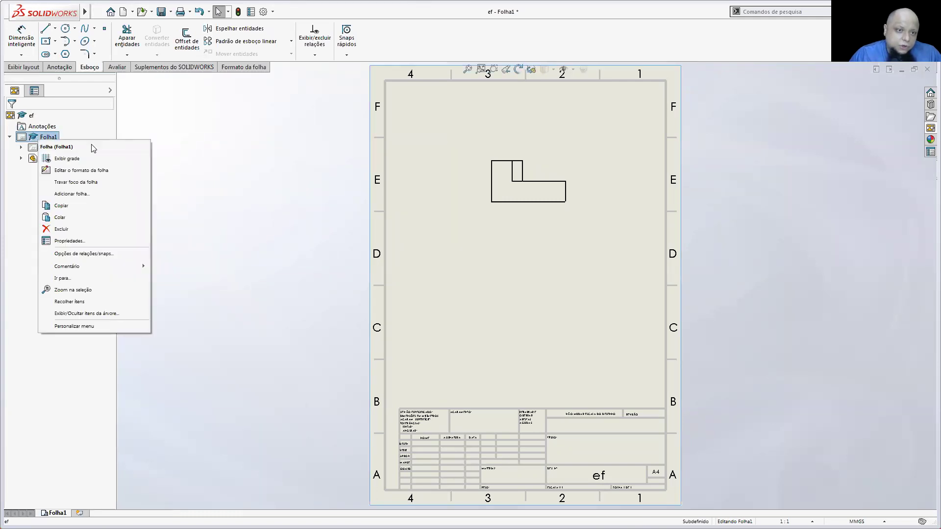
left_click(85, 241)
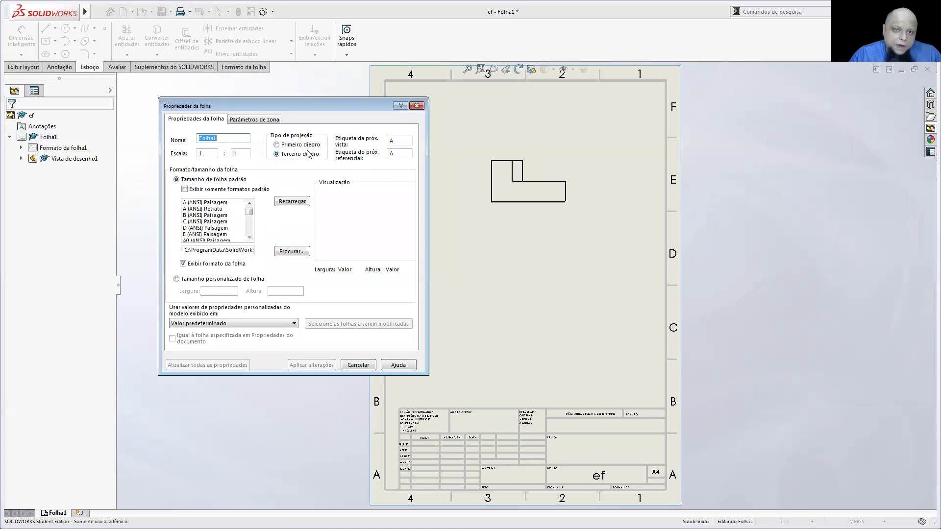
left_click(282, 147)
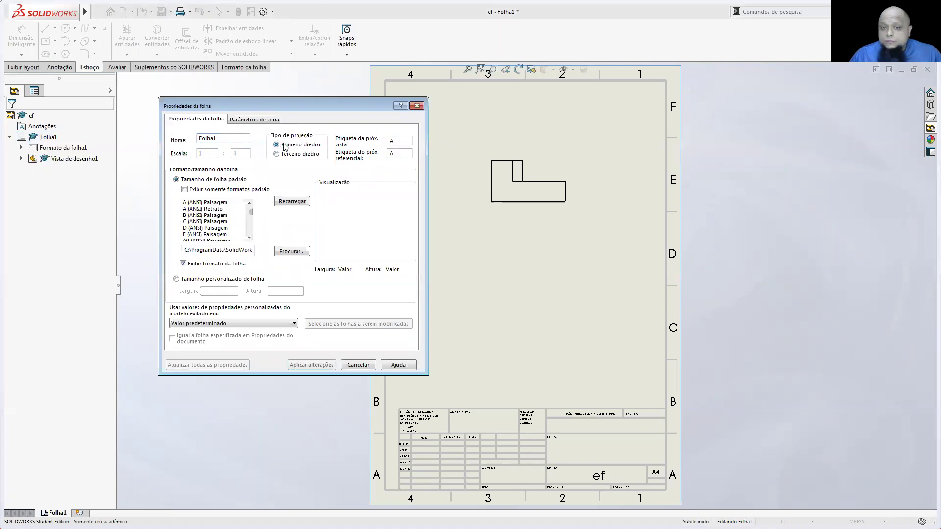
left_click(314, 365)
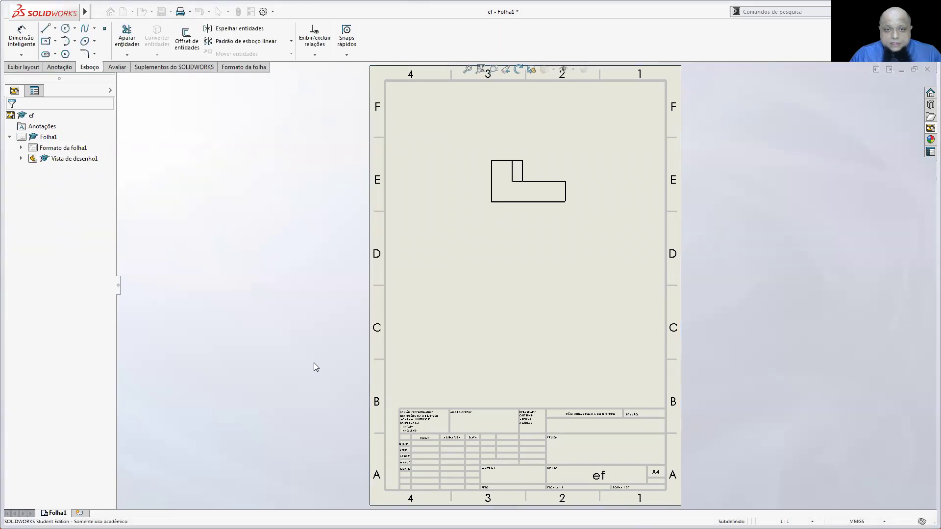
- Replace the front view with a new one in the upper middle of the sheet, projecting the top view below and the side view to its left
left_click(525, 214)
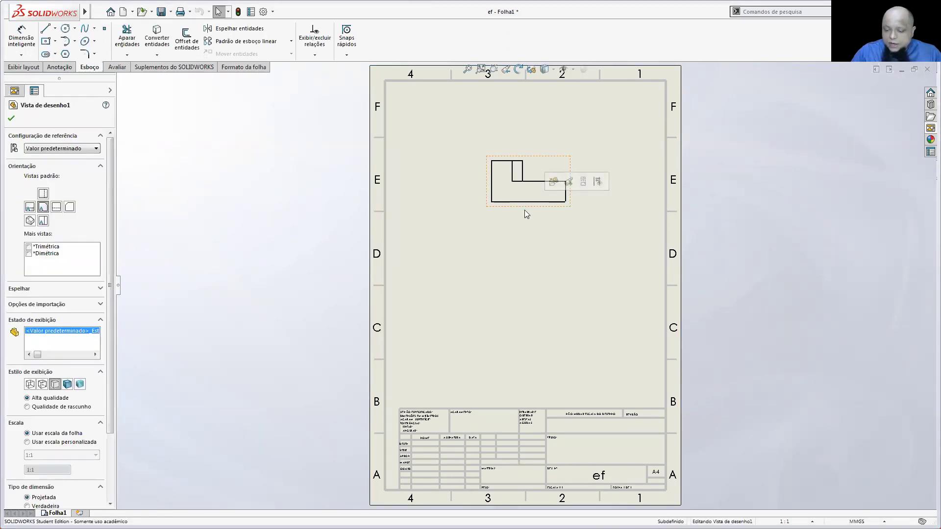
key("Delete")
left_click(930, 128)
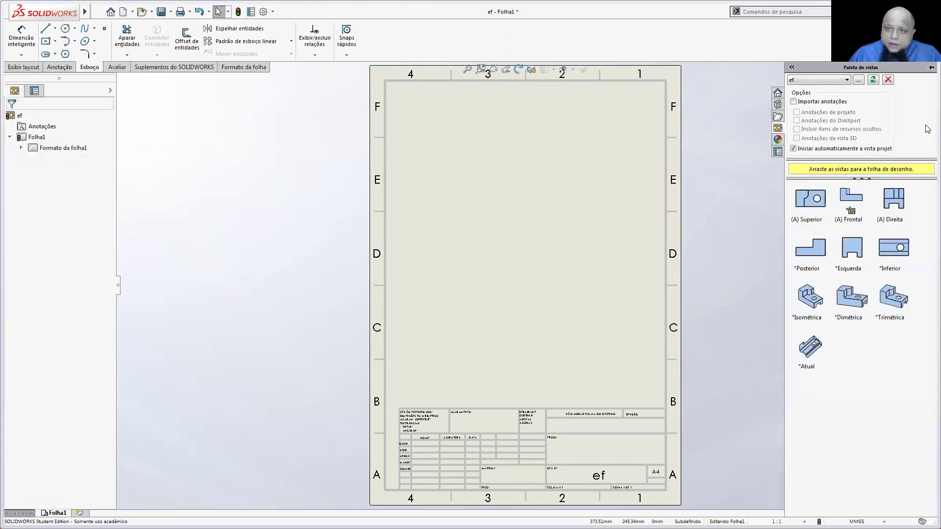
left_click_drag(862, 197, 530, 169)
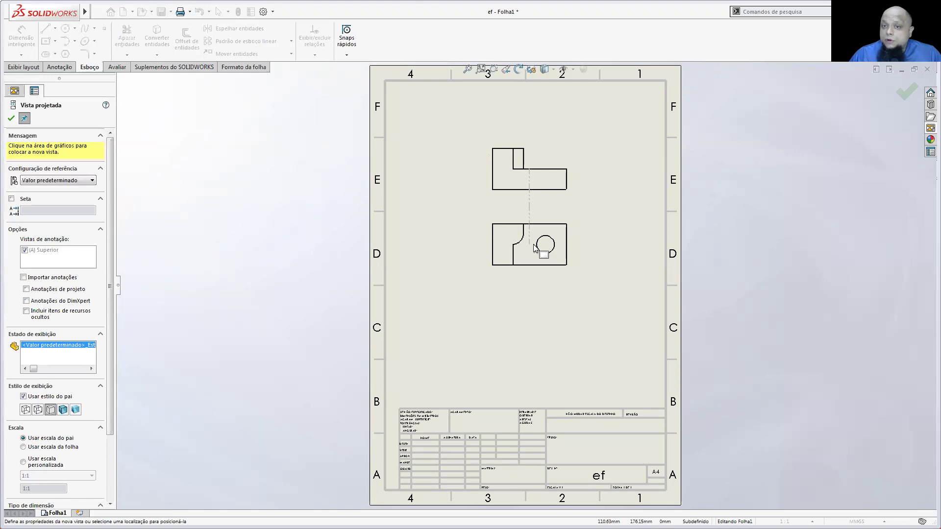
left_click(535, 247)
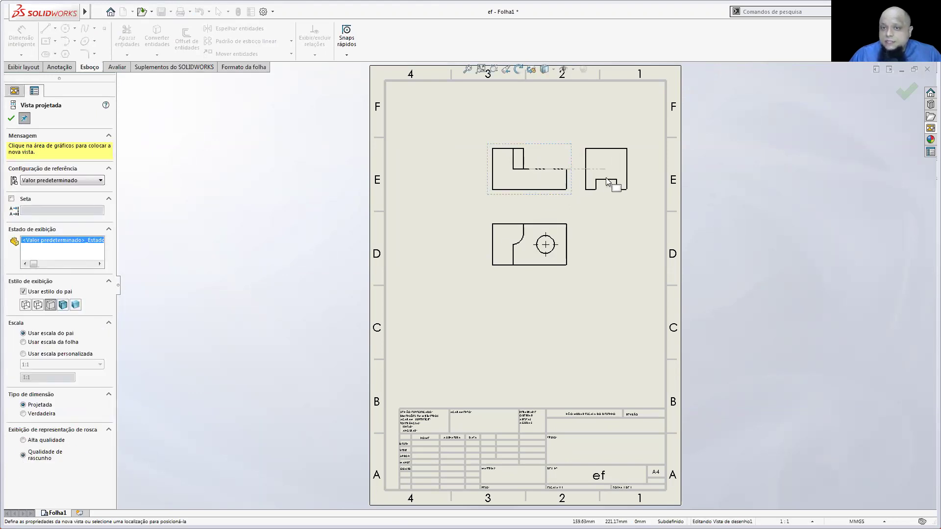
left_click(444, 182)
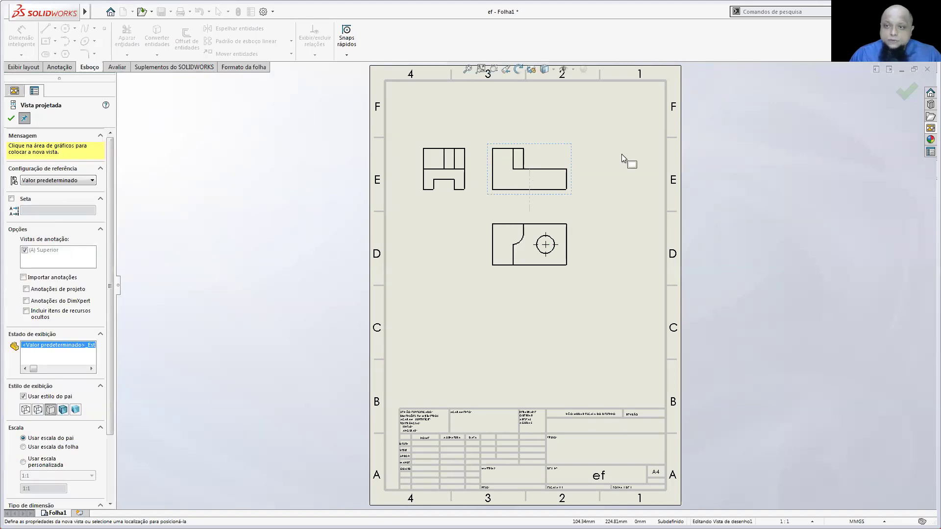
left_click(906, 92)
left_click(844, 154)
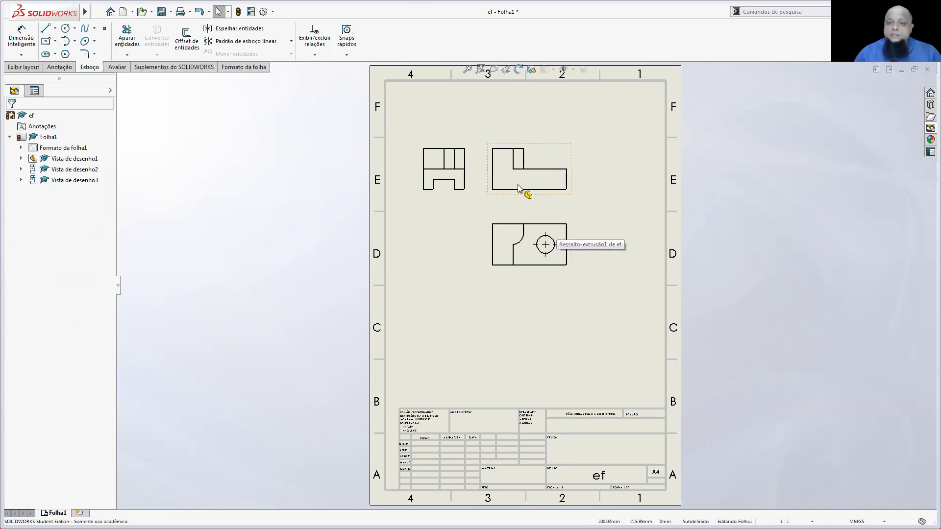
- Move the side view slightly further left, and delete all three drawing views from the sheet
scroll(523, 191, "down", 5)
scroll(491, 185, "down", 1)
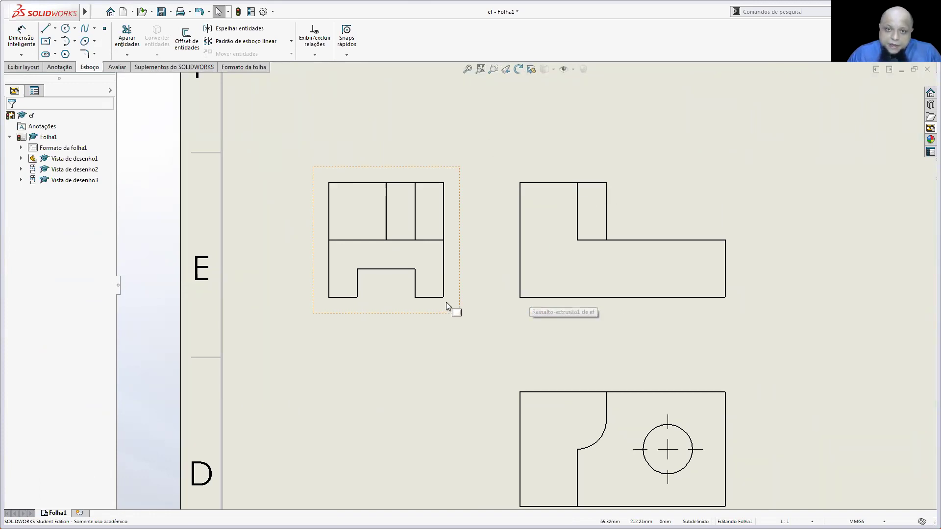
mouse_move(435, 319)
left_mouse_down()
mouse_move(534, 317)
mouse_move(401, 316)
left_mouse_up()
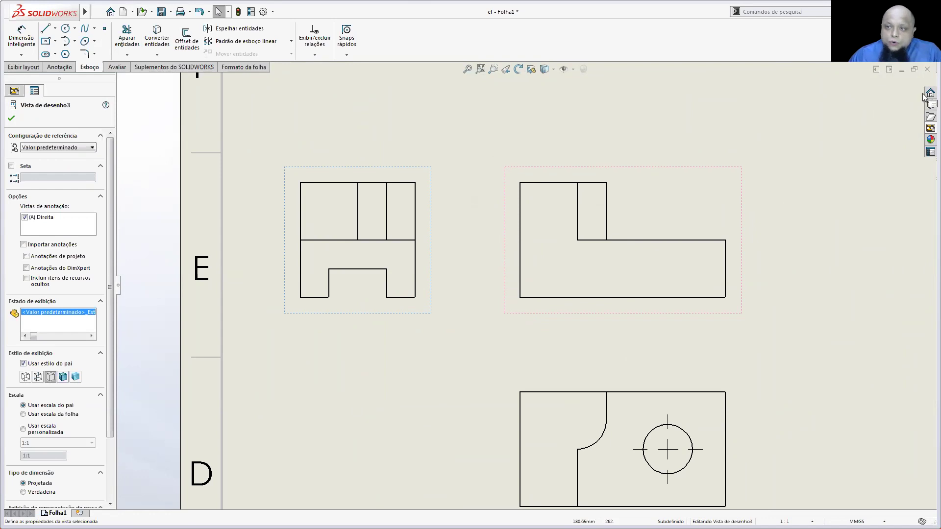
key("z")
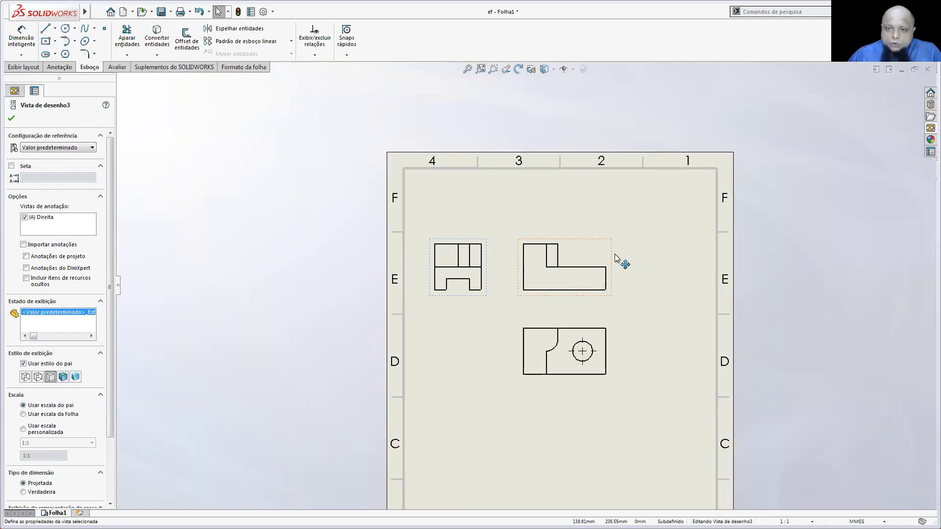
key("Delete")
left_click(485, 275)
key("Delete")
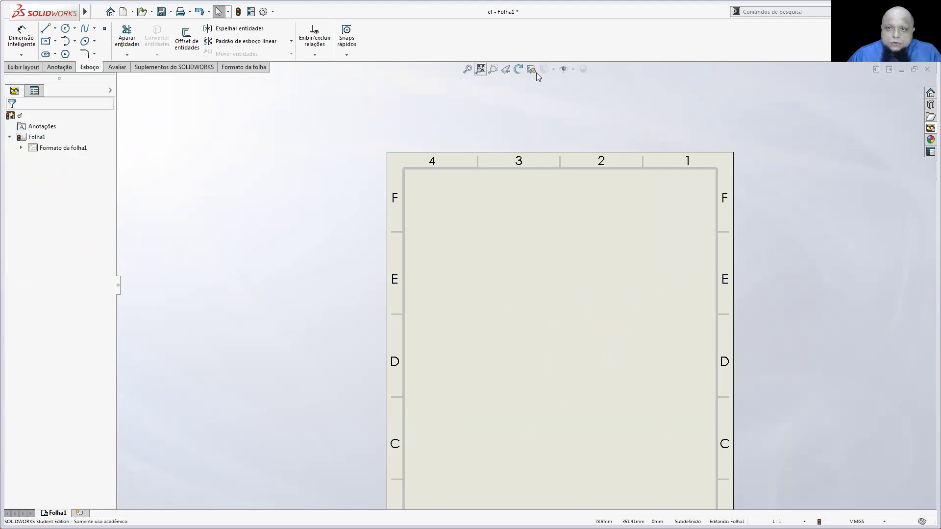
- Place the ef part's front view in the upper part of the sheet, projecting the top view below it and the side view to its left
key("f")
left_click(931, 128)
left_click_drag(851, 197, 543, 160)
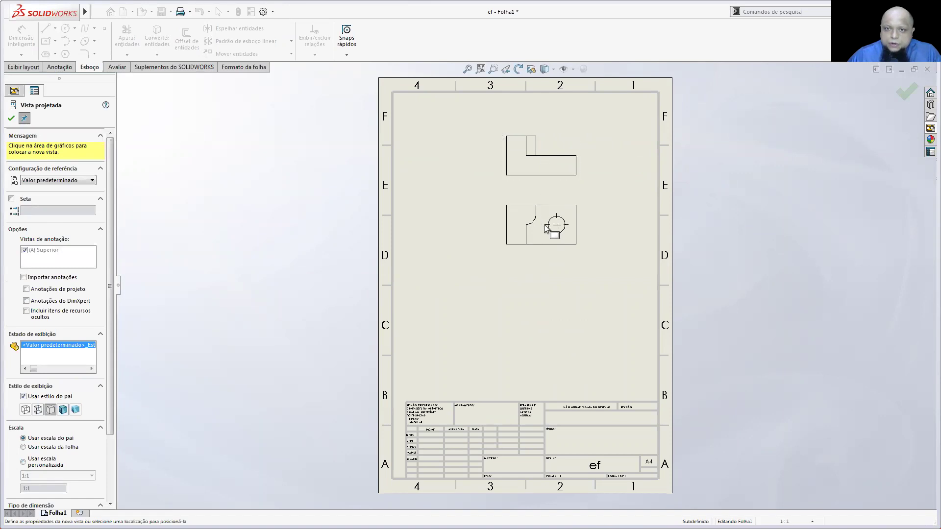
left_click(545, 228)
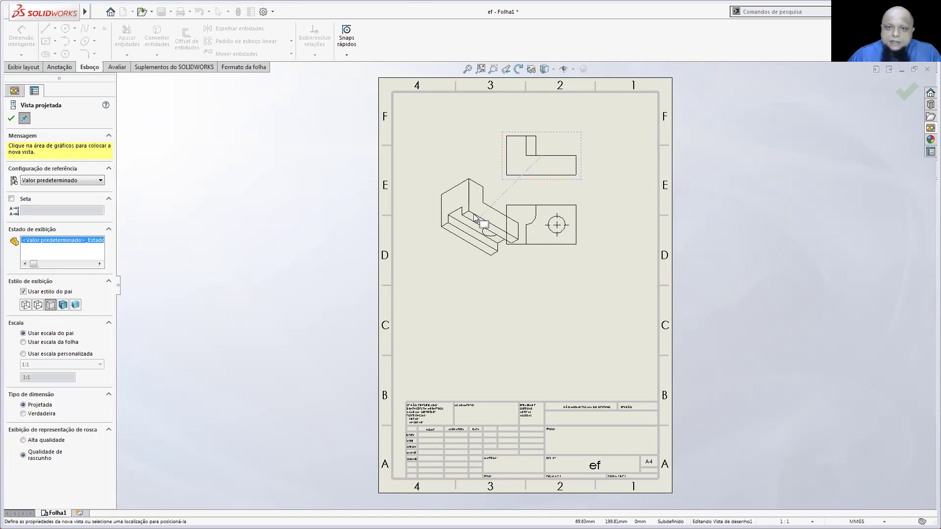
left_click(460, 163)
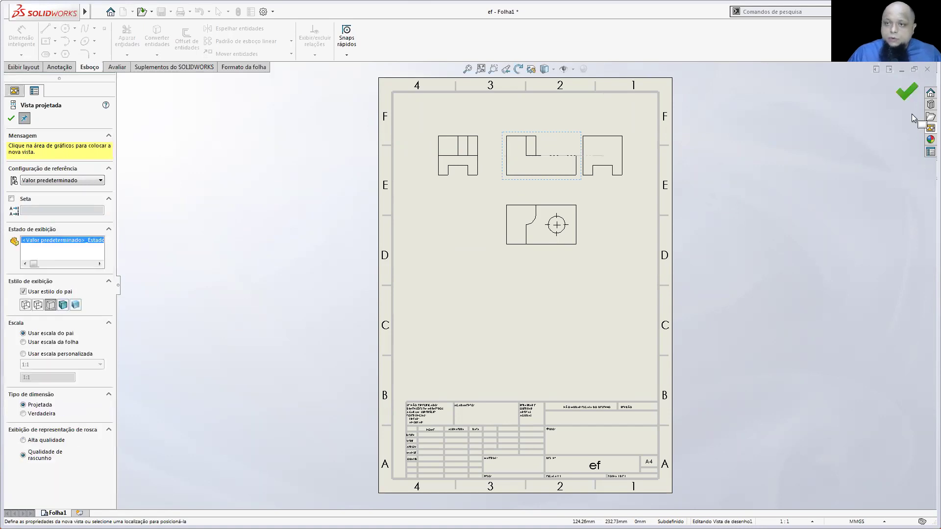
key("Escape")
left_click(615, 290)
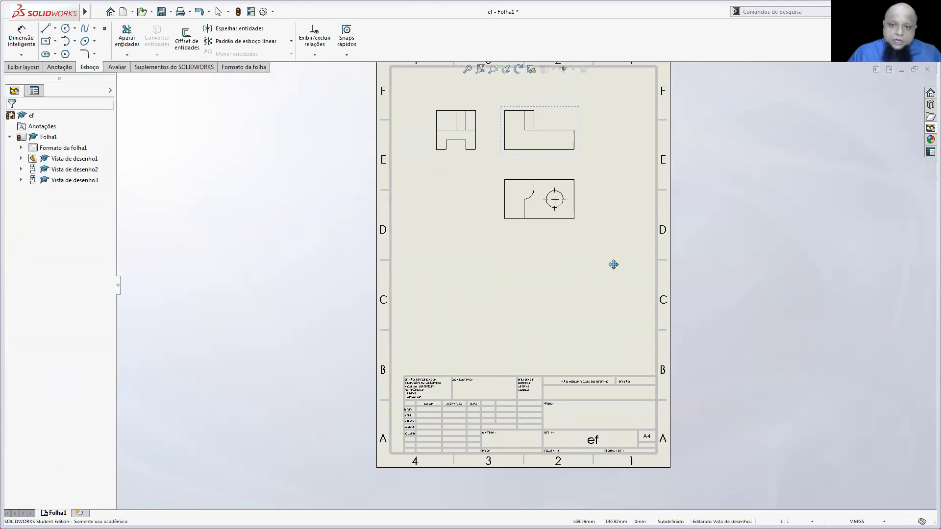
mouse_move(617, 292)
right_mouse_down()
mouse_move(614, 268)
mouse_move(573, 291)
mouse_move(619, 298)
mouse_move(618, 343)
right_mouse_up()
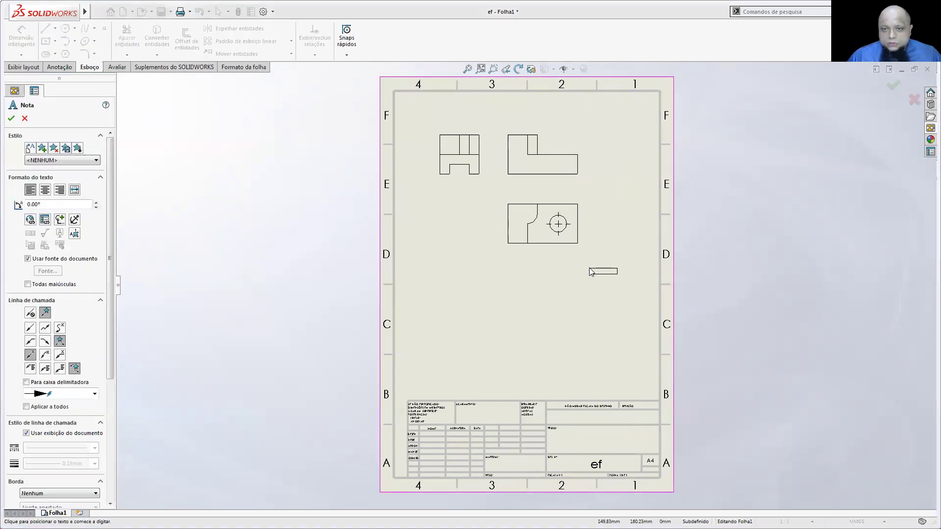
right_click_drag(594, 267, 623, 284)
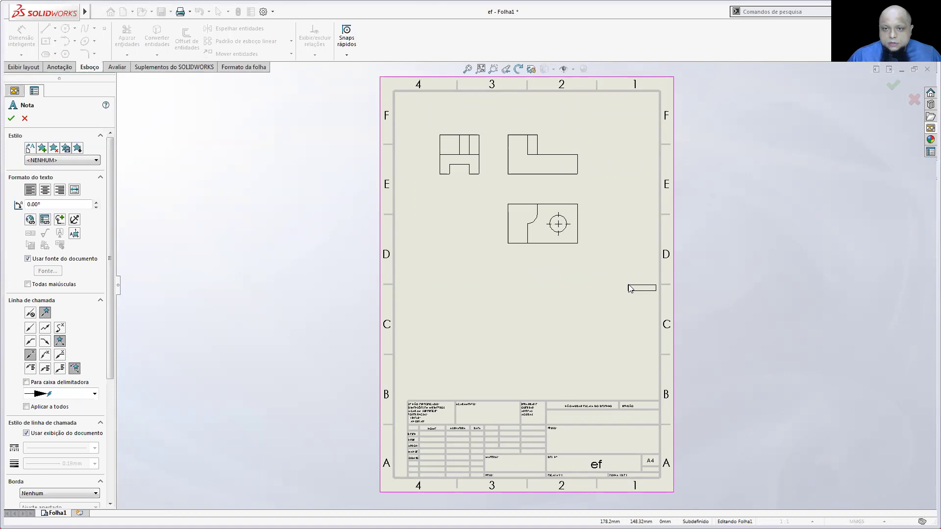
key("Escape")
right_click_drag(597, 322, 629, 326)
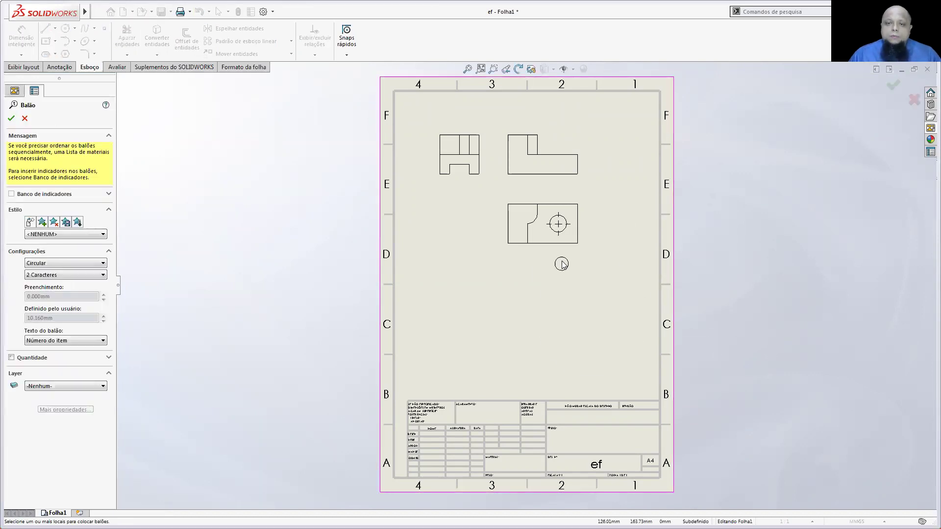
key("Escape")
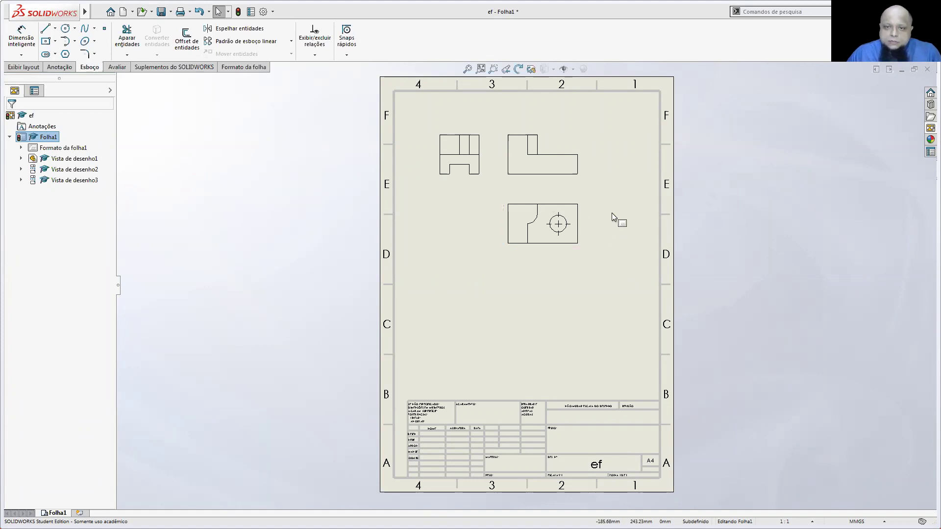
right_click_drag(613, 215, 588, 185)
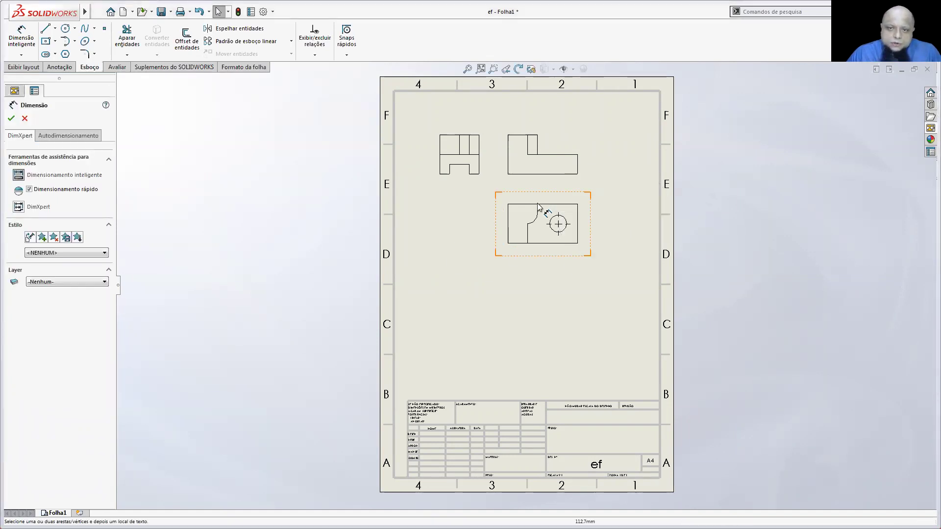
left_click(534, 204)
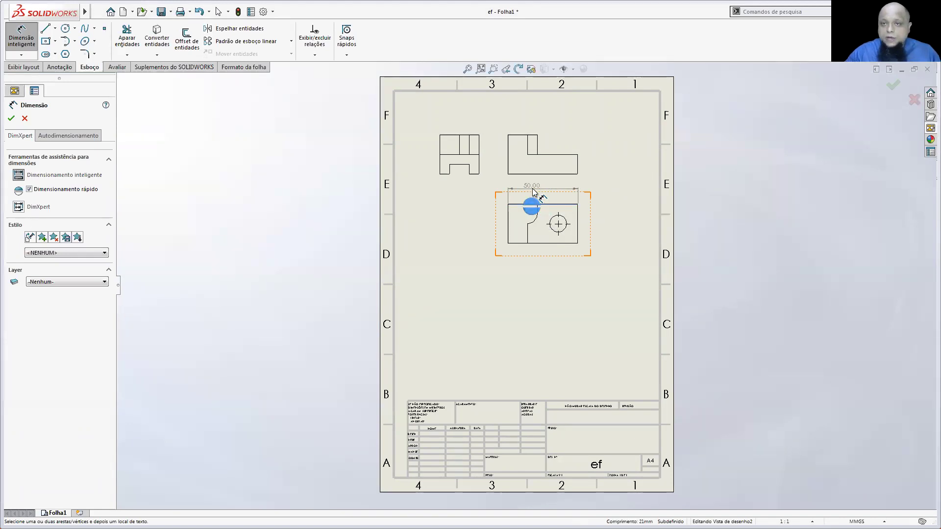
key("Escape")
key("Escape")
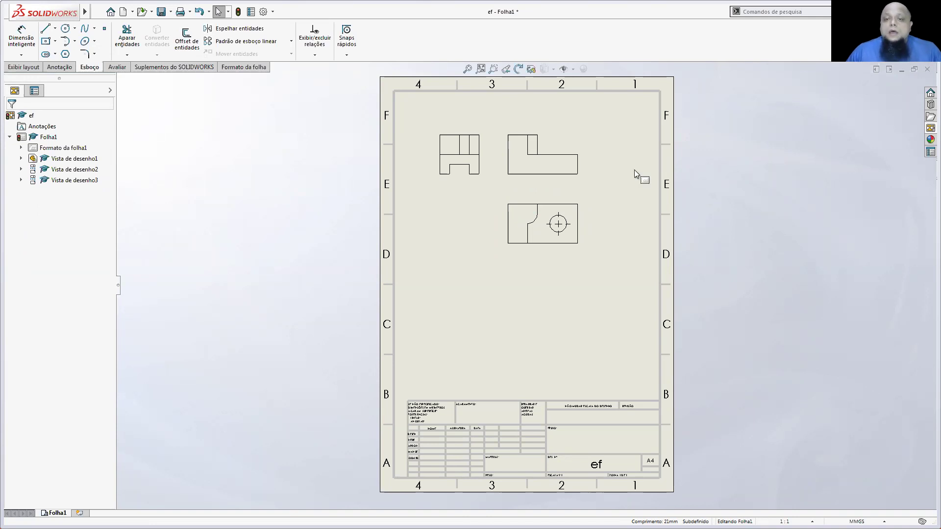
- Widen the horizontal gap between the views by moving the front view right and the side view left
scroll(455, 175, "down", 5)
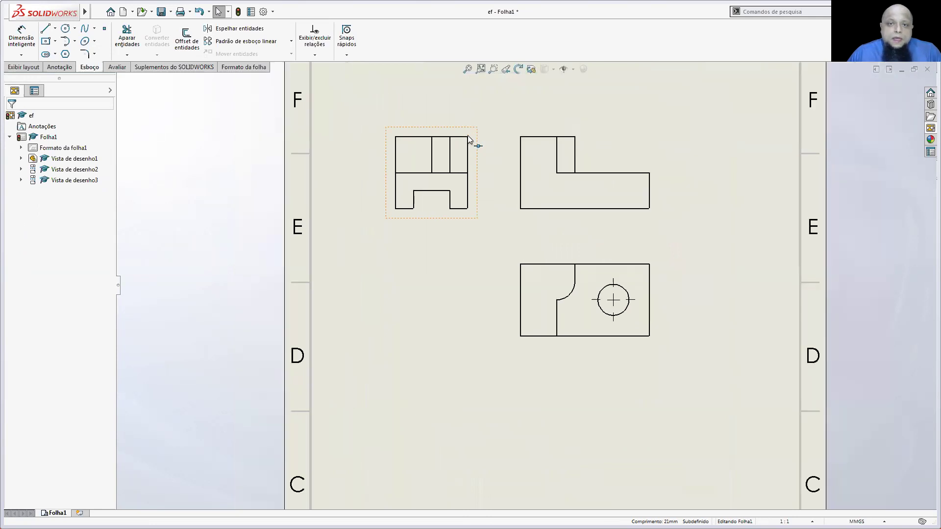
mouse_move(481, 160)
left_mouse_down()
mouse_move(539, 165)
mouse_move(490, 172)
left_mouse_up()
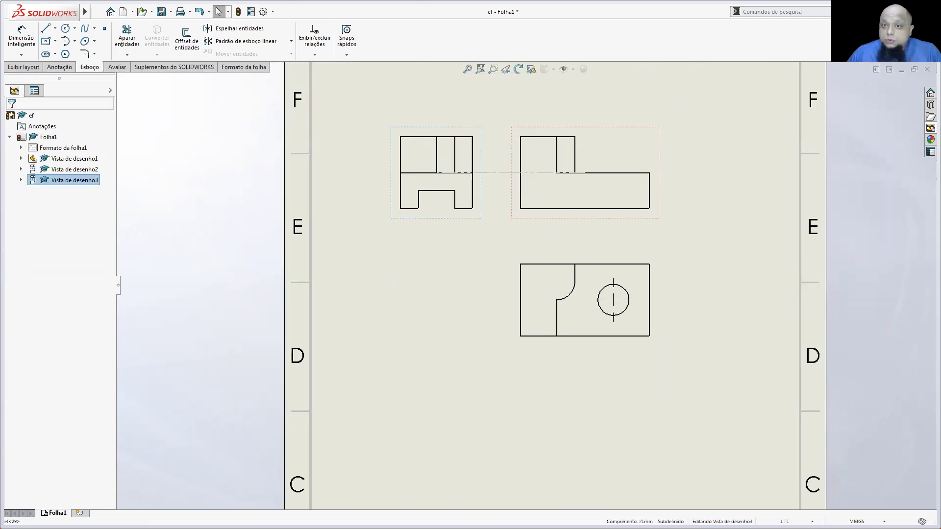
mouse_move(594, 220)
left_mouse_down()
mouse_move(599, 276)
mouse_move(597, 250)
mouse_move(612, 230)
left_mouse_up()
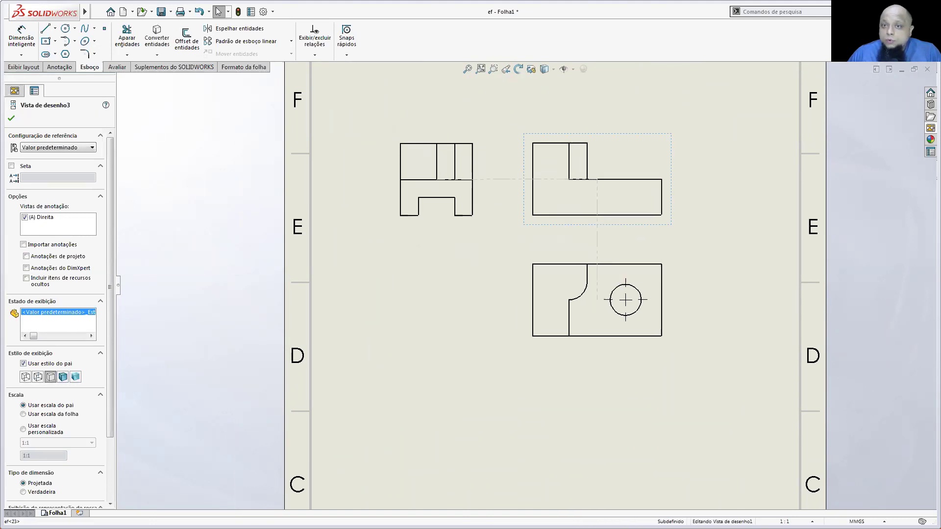
left_click(374, 141)
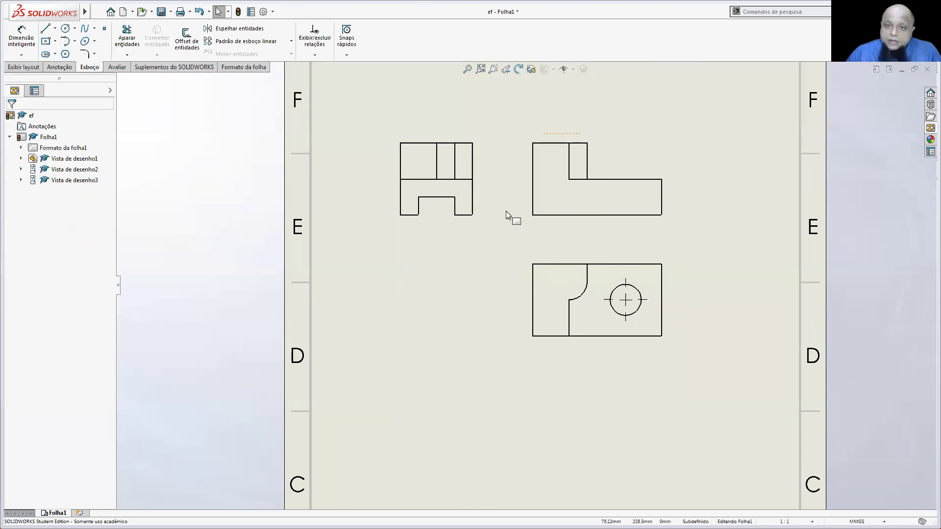
mouse_move(521, 222)
left_mouse_down()
mouse_move(612, 239)
mouse_move(505, 265)
mouse_move(550, 196)
mouse_move(598, 251)
mouse_move(525, 297)
mouse_move(487, 287)
mouse_move(554, 227)
mouse_move(587, 223)
left_mouse_up()
mouse_move(472, 227)
left_mouse_down()
mouse_move(500, 218)
mouse_move(447, 222)
left_mouse_up()
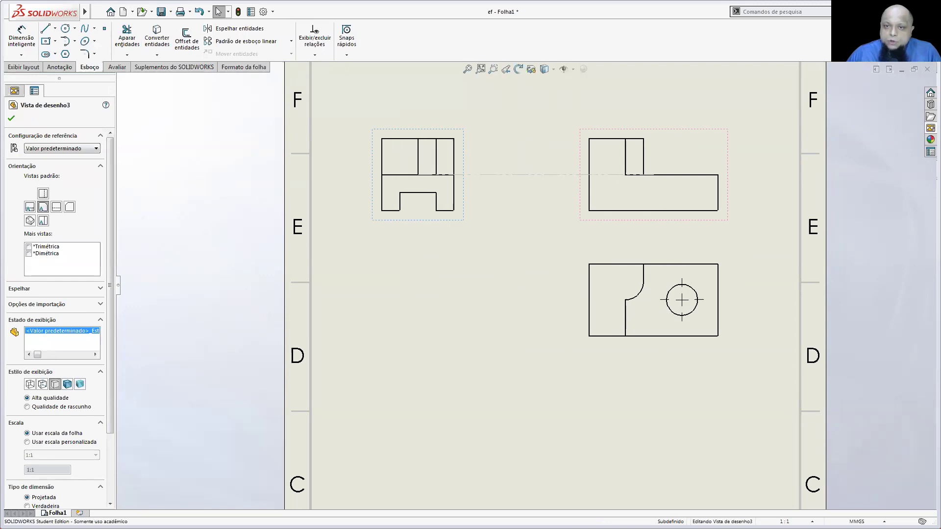
- Move the top view further down to leave more space below the front view
left_click_drag(599, 264, 593, 309)
left_click(632, 211)
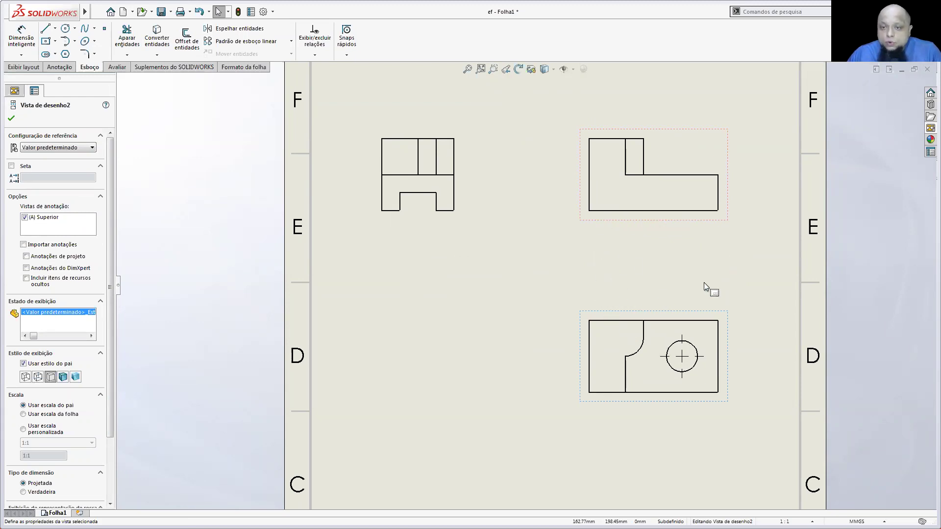
mouse_move(683, 310)
left_mouse_down()
mouse_move(683, 357)
mouse_move(680, 304)
left_mouse_up()
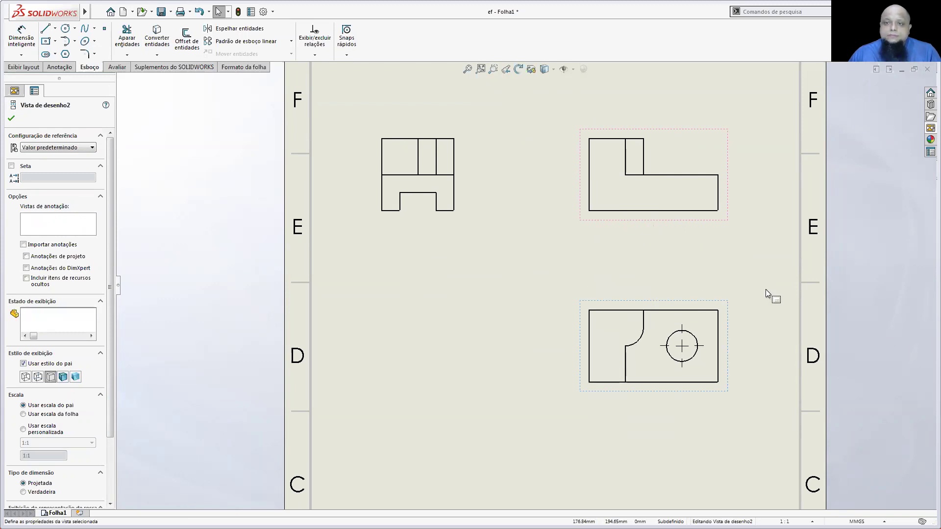
- Set the display style of the top view and the front view to show hidden lines
key("f")
scroll(606, 266, "down", 3)
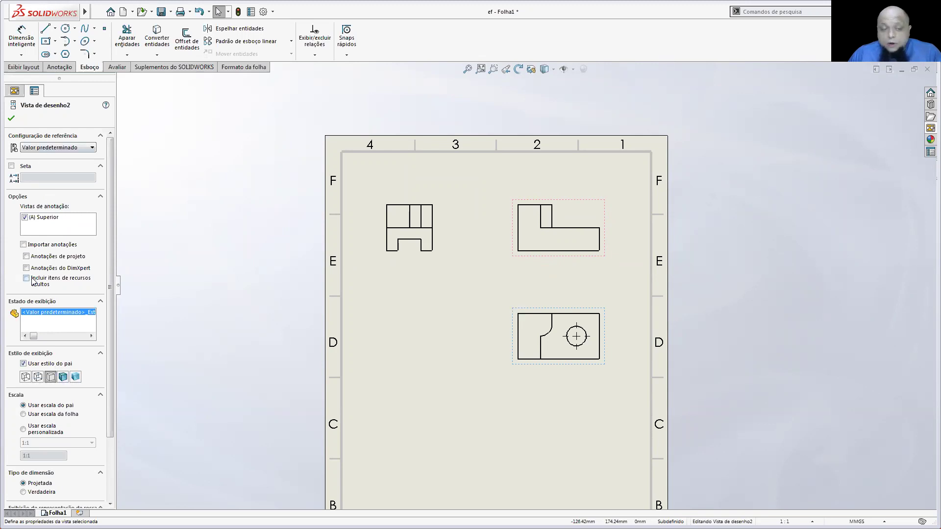
left_click(38, 377)
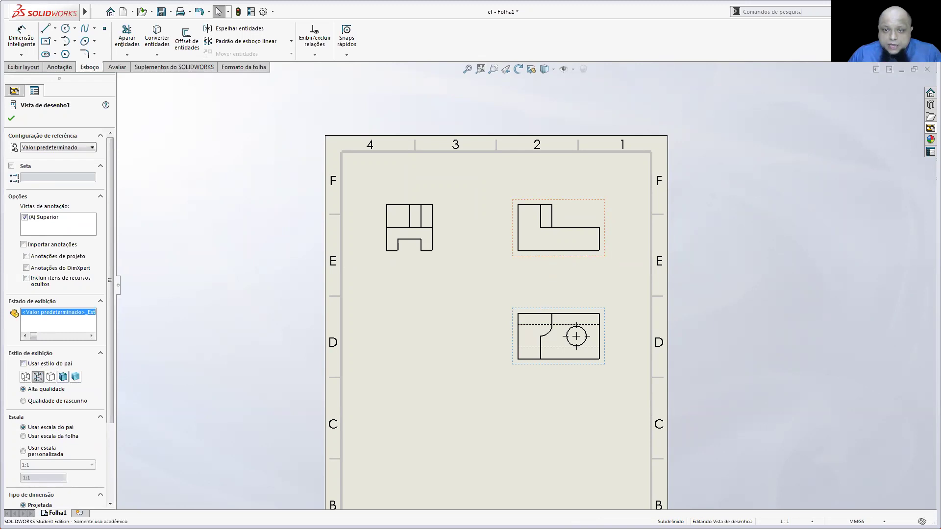
left_click(537, 239)
left_click(42, 384)
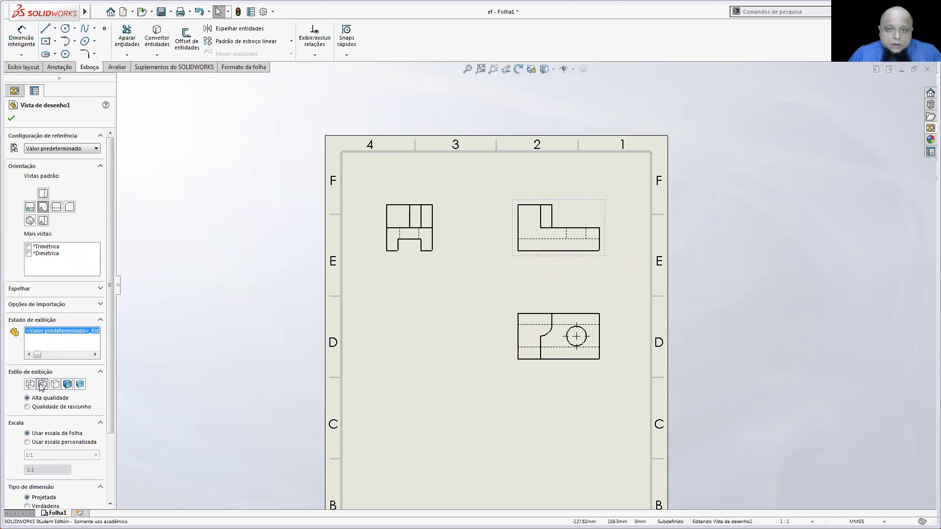
left_click(601, 260)
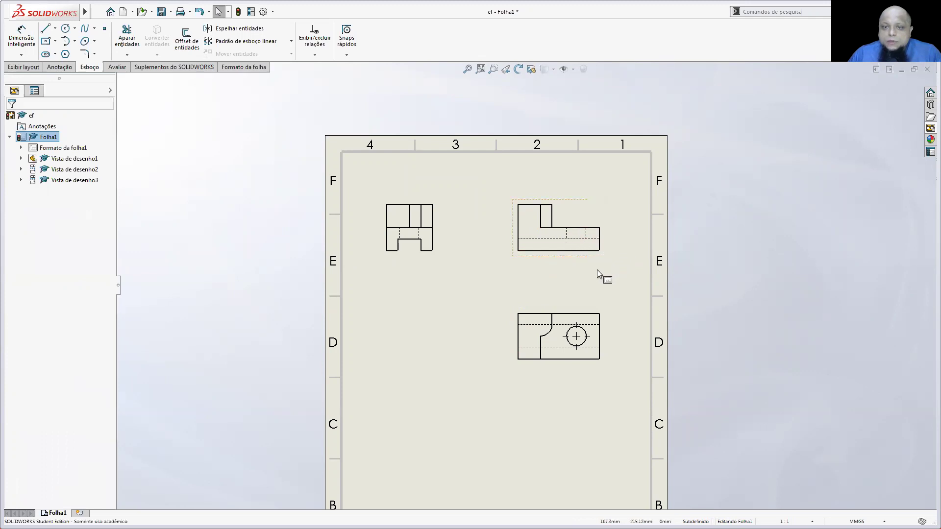
- Try custom scales of 1:2 and 2:1 on the front view
scroll(583, 270, "up", 2)
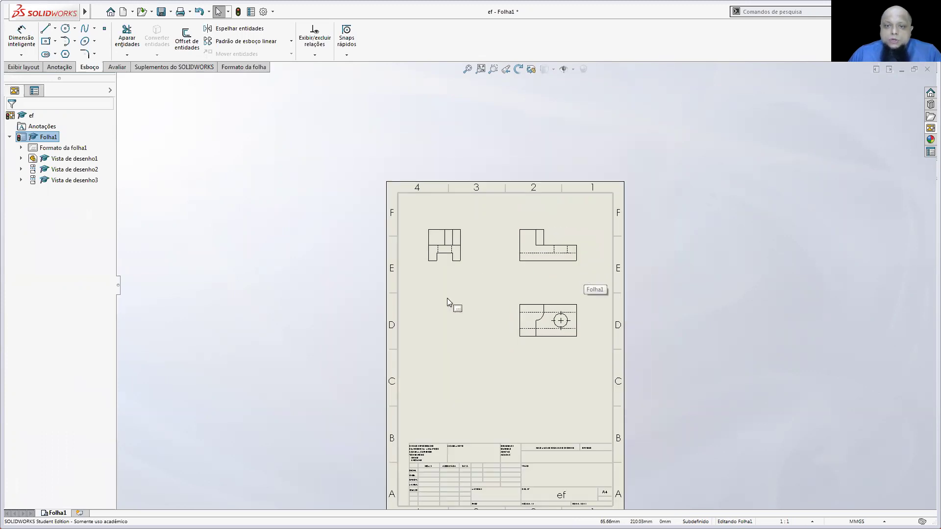
left_click(548, 273)
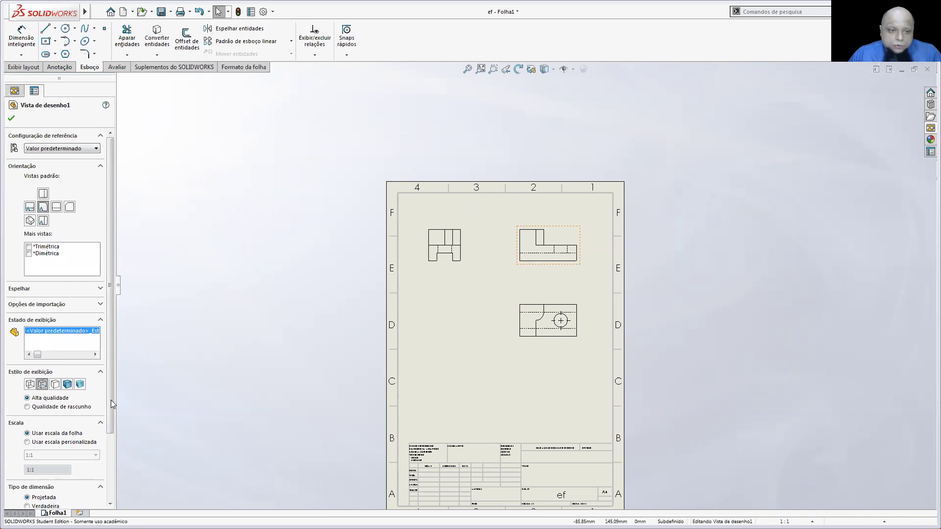
left_click(49, 442)
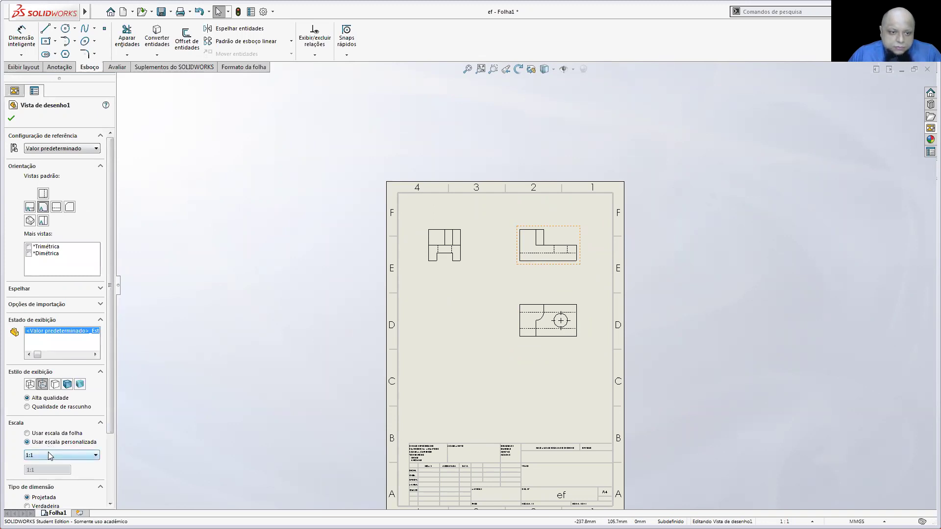
left_click(50, 456)
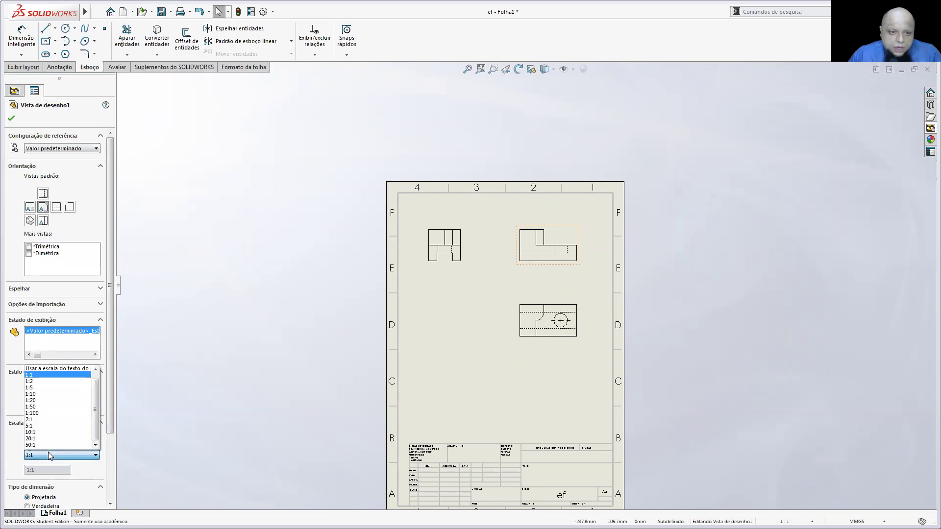
left_click(54, 382)
left_click(42, 453)
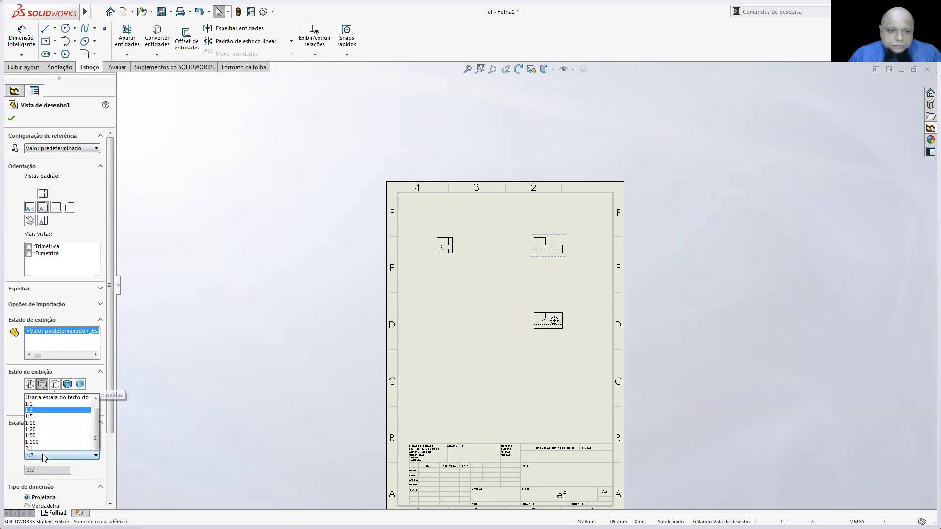
left_click(48, 420)
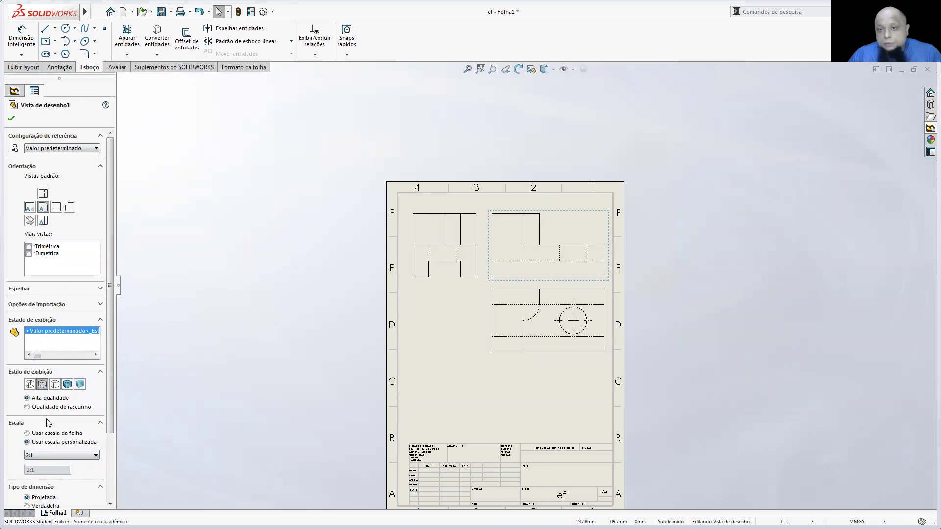
- Set the front view's custom scale to 1:1
left_click(43, 455)
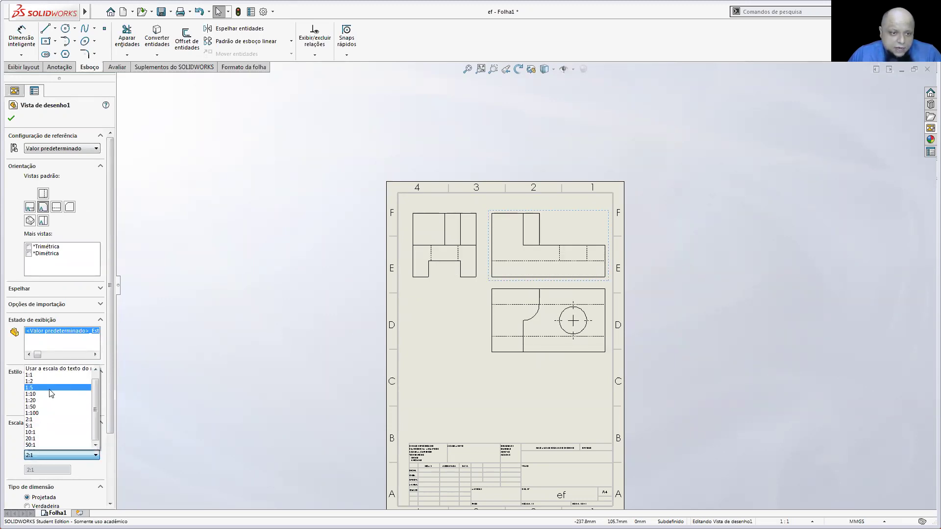
left_click(44, 375)
scroll(525, 230, "down", 3)
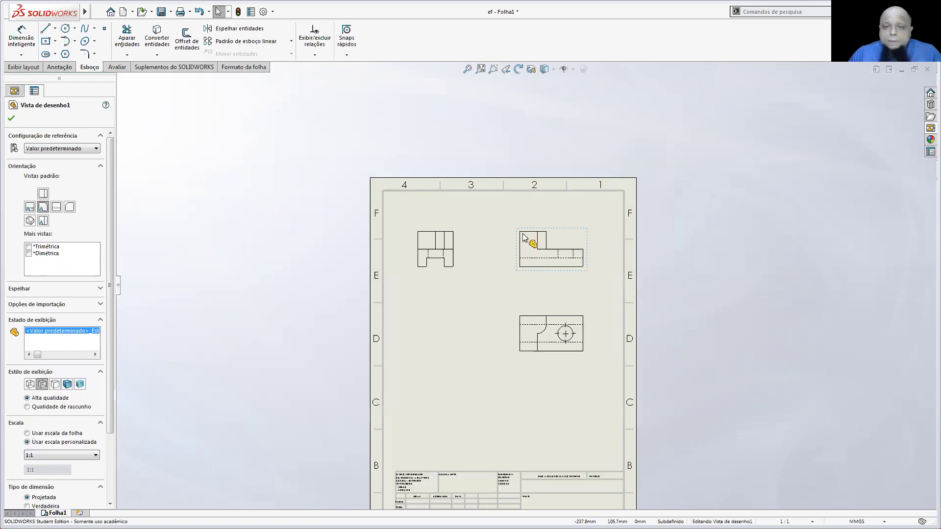
left_click(475, 270)
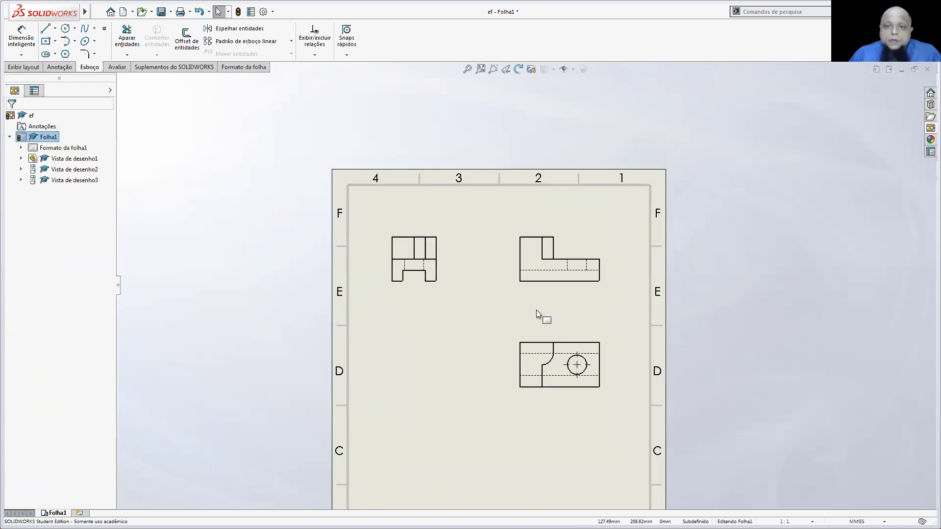
- Move the front view slightly down on the sheet and shift the top view further down below it
left_click_drag(547, 293, 555, 324)
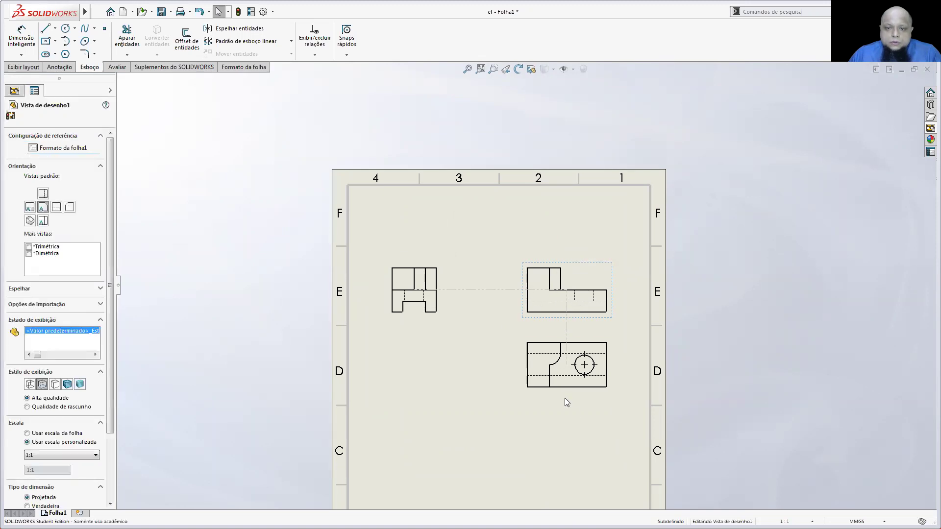
left_click_drag(563, 399, 562, 426)
scroll(520, 354, "up", 3)
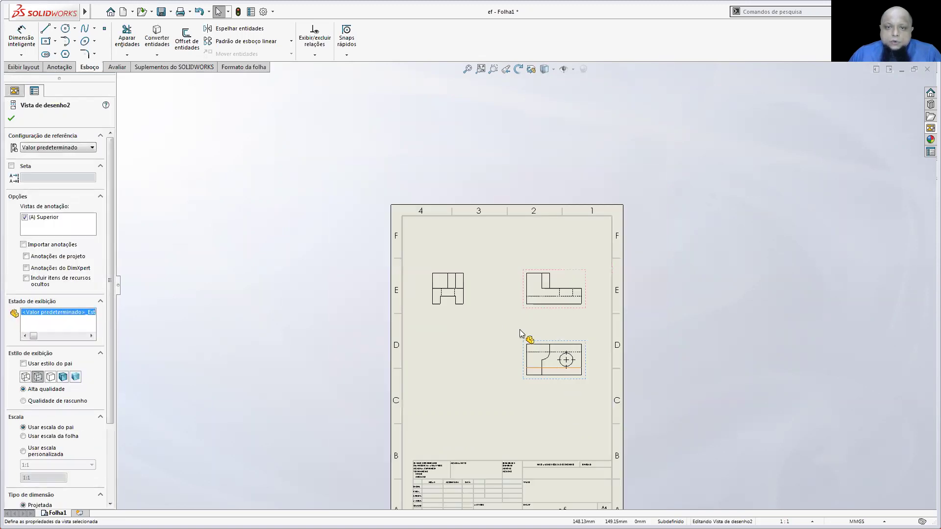
scroll(520, 333, "up", 1)
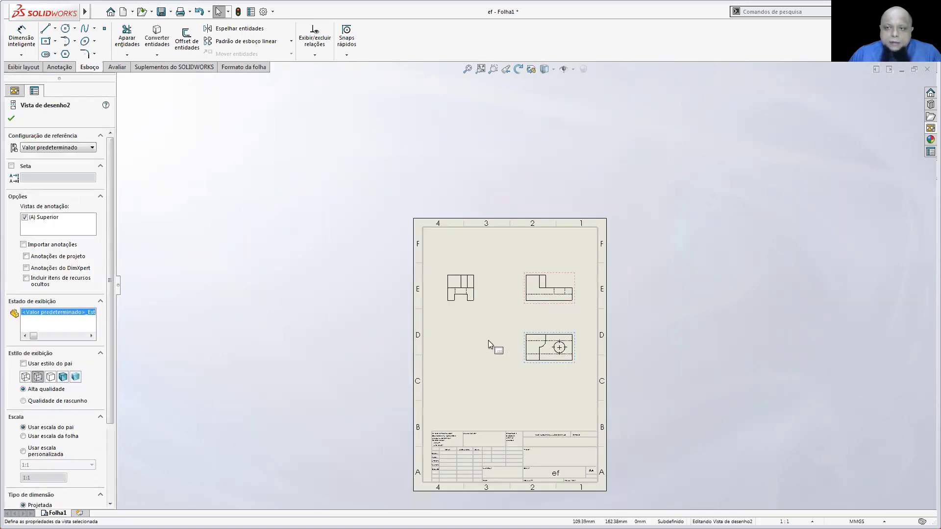
- Place an isometric view of the ef part below the side view and display it shaded with edges
left_click(491, 70)
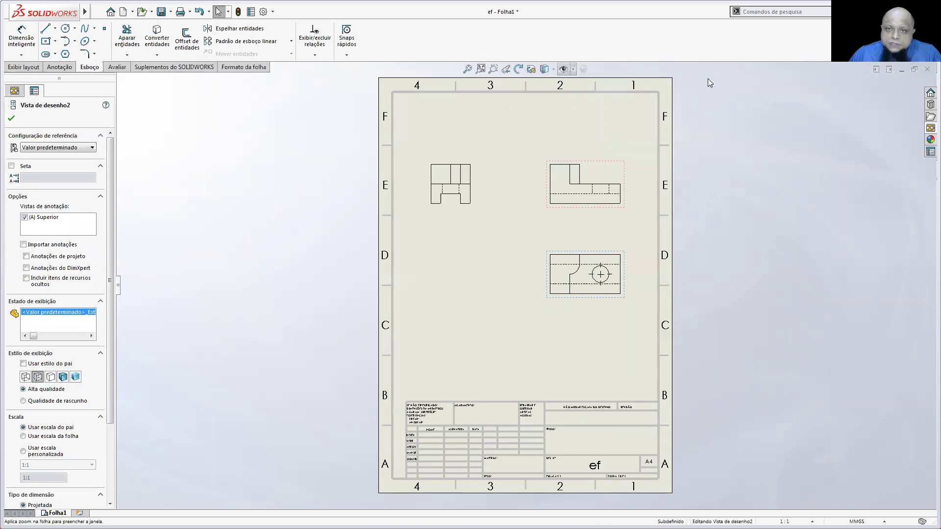
left_click(930, 129)
mouse_move(806, 314)
left_mouse_down()
mouse_move(805, 305)
mouse_move(483, 338)
left_mouse_up()
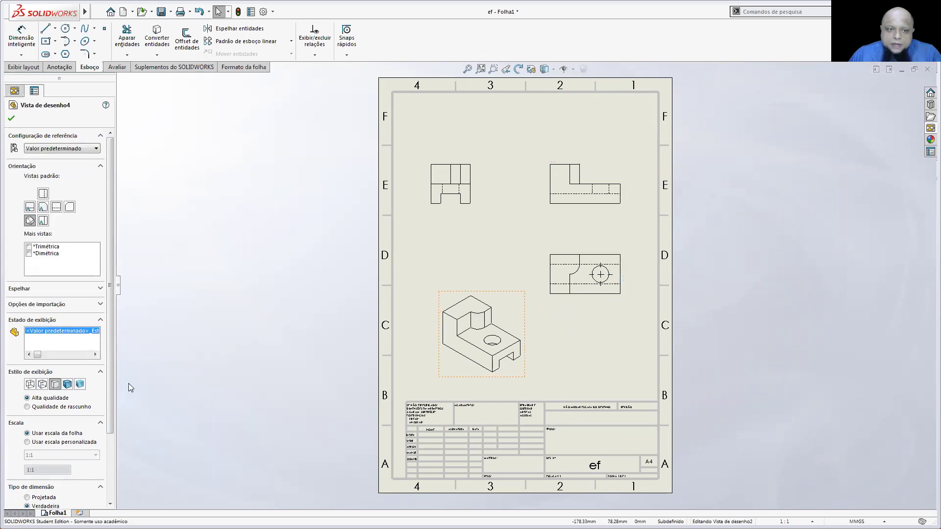
left_click(444, 350)
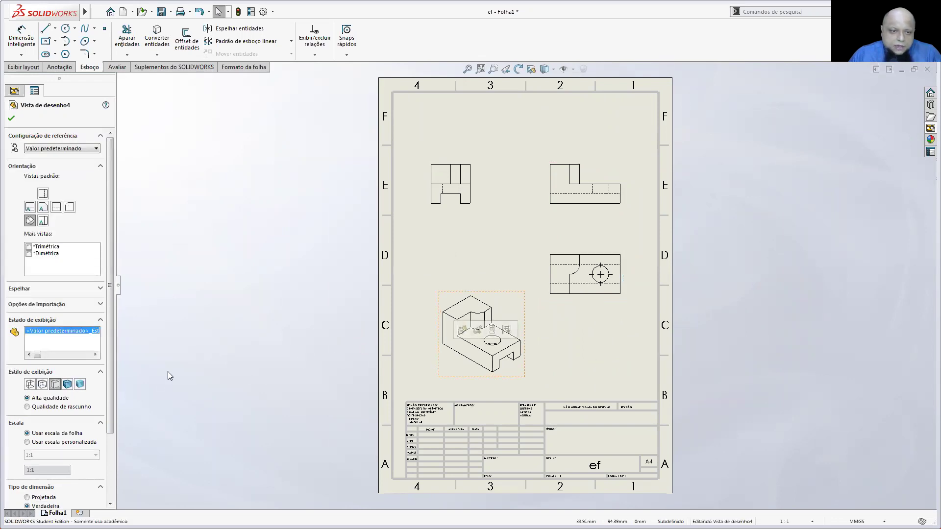
left_click(67, 384)
left_click(197, 315)
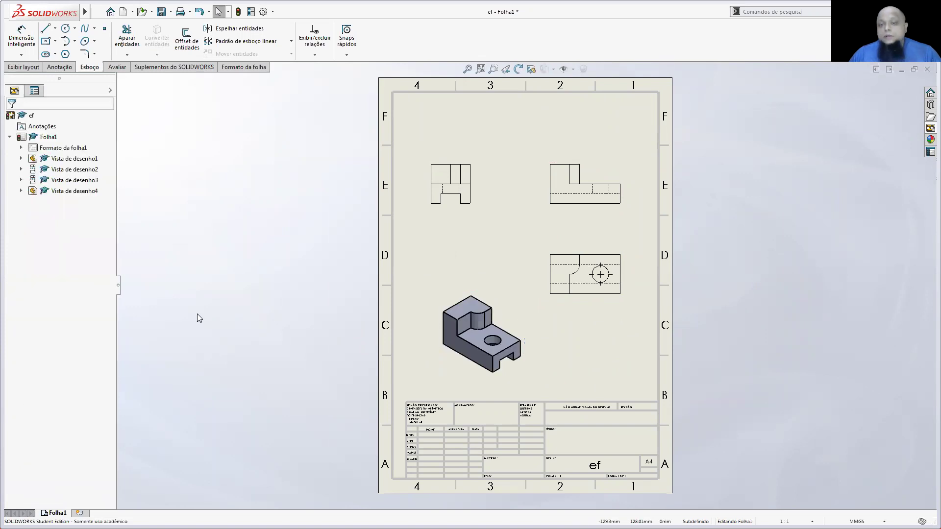
- Try the shaded with edges and hidden lines removed styles on the front view, and return it to hidden lines visible
left_click(593, 204)
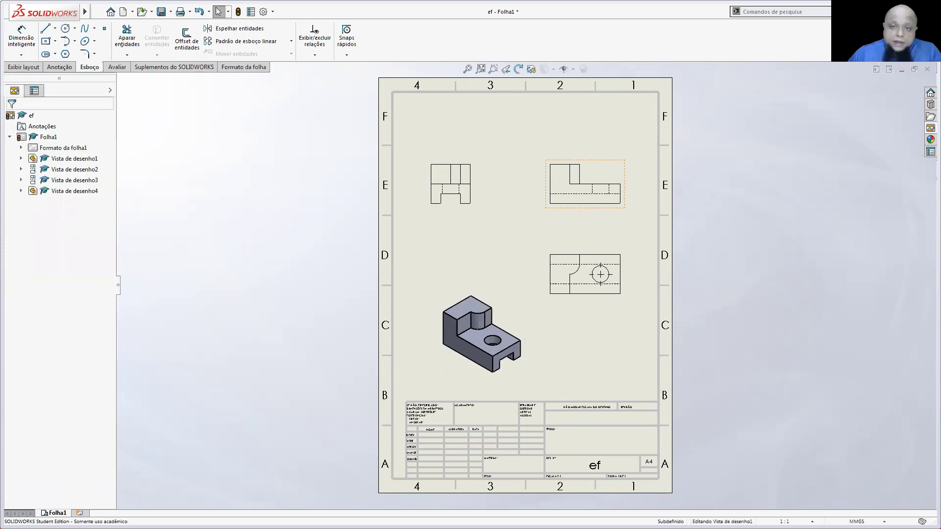
left_click(68, 385)
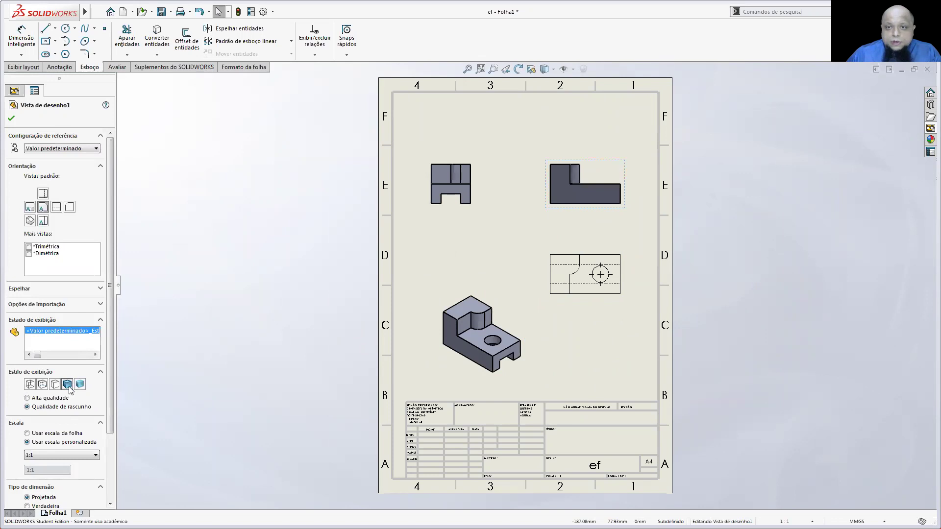
left_click(55, 385)
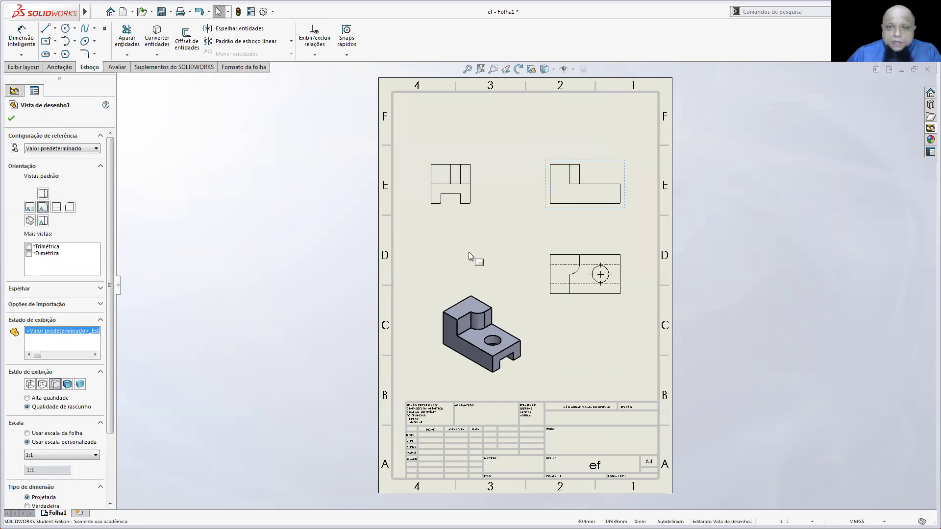
left_click(42, 384)
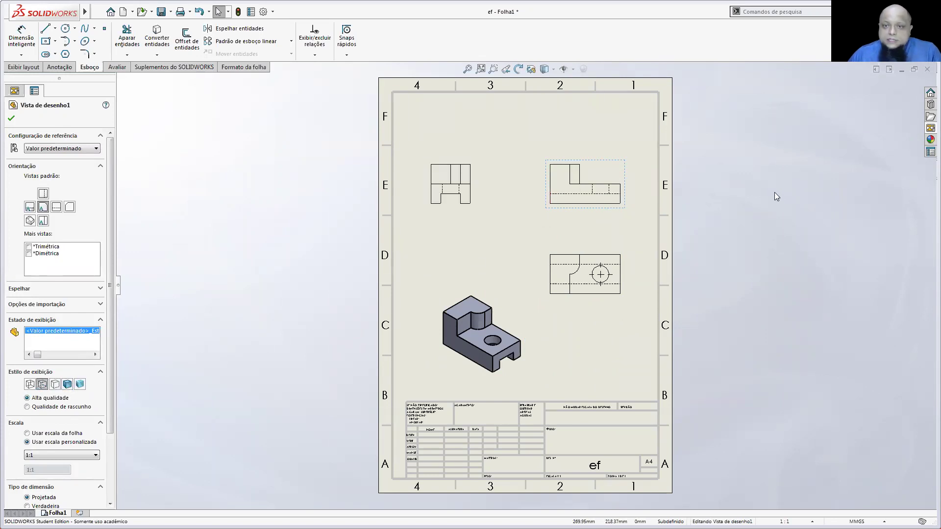
left_click(672, 224)
- Delete the centre mark from the hole in the top view
scroll(627, 302, "down", 2)
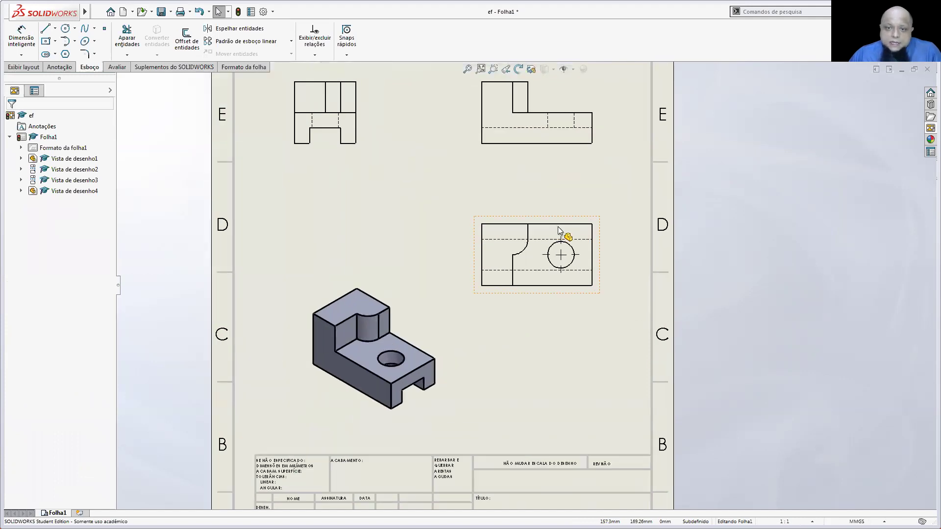
left_click(556, 261)
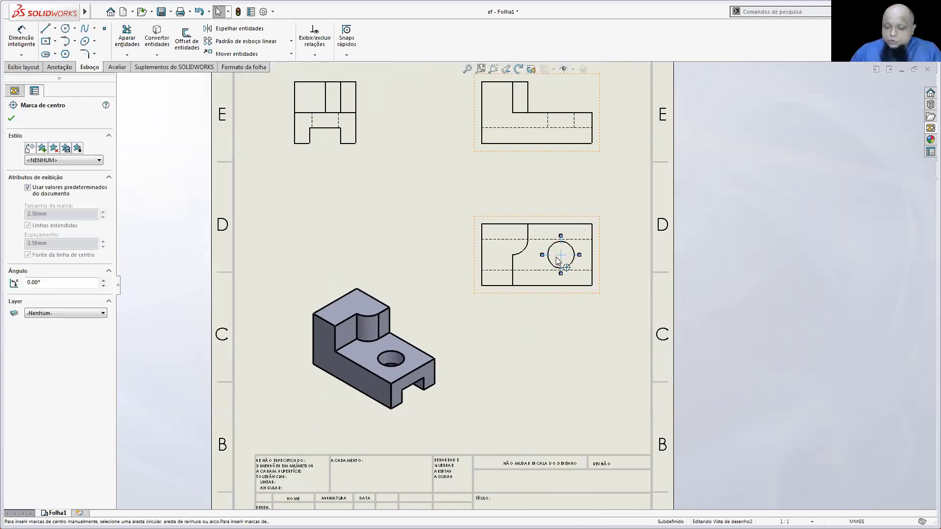
key("Escape")
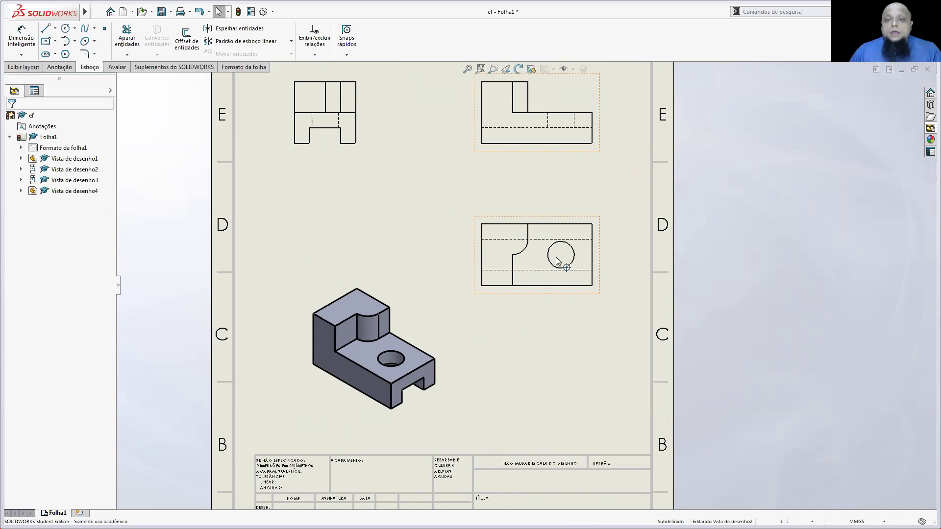
key("f")
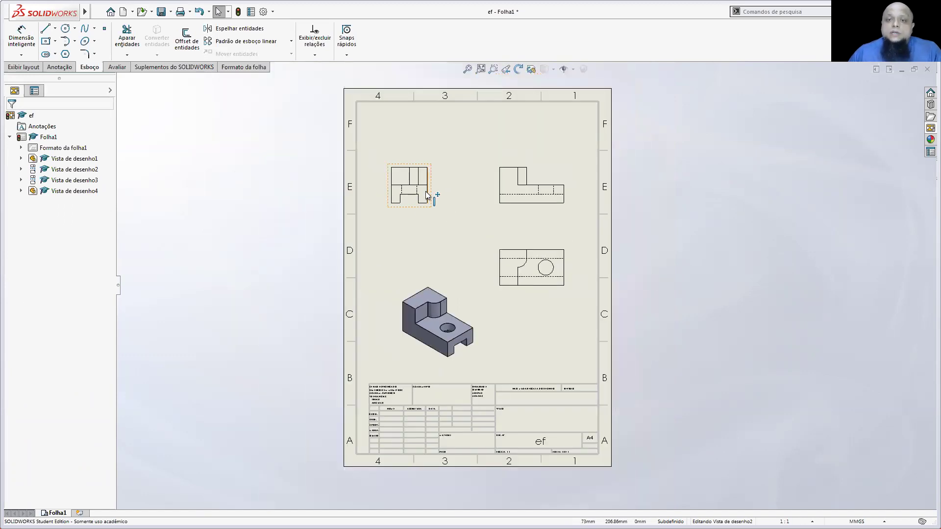
- Switch to the exercise PDF in Adobe Acrobat Reader to examine the reference drawing's dimensions, and return to the SOLIDWORKS drawing
scroll(403, 204, "down", 2)
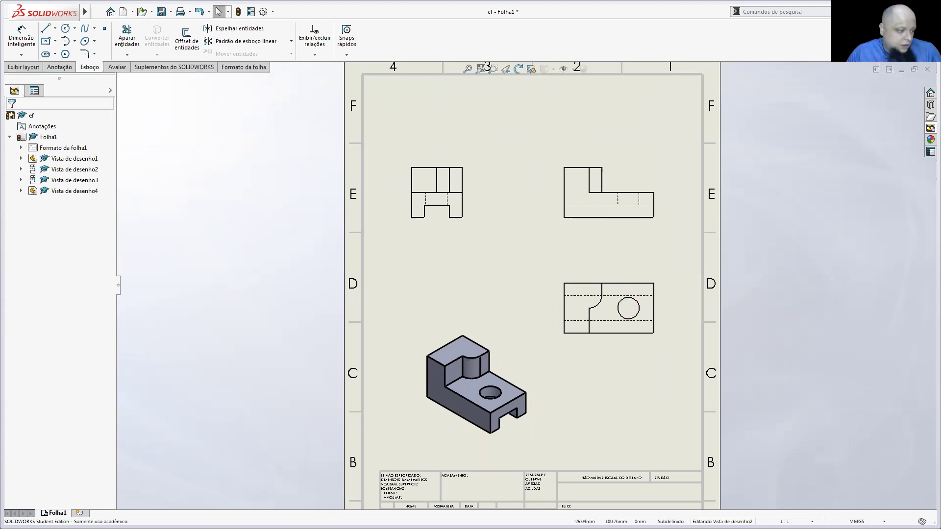
key("alt+Tab")
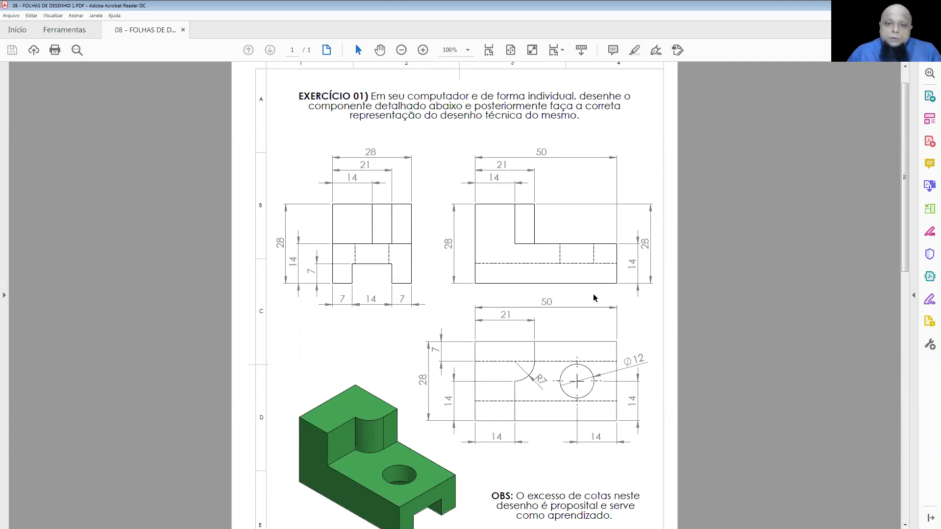
key("alt+Tab")
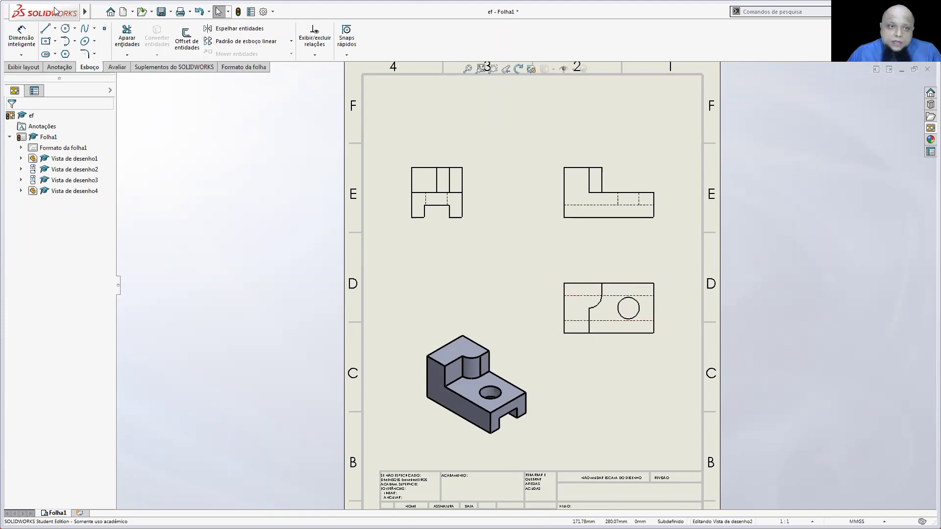
- Dimension the top view's overall length above it and its overall height along its left edge
left_click(22, 32)
scroll(610, 305, "down", 5)
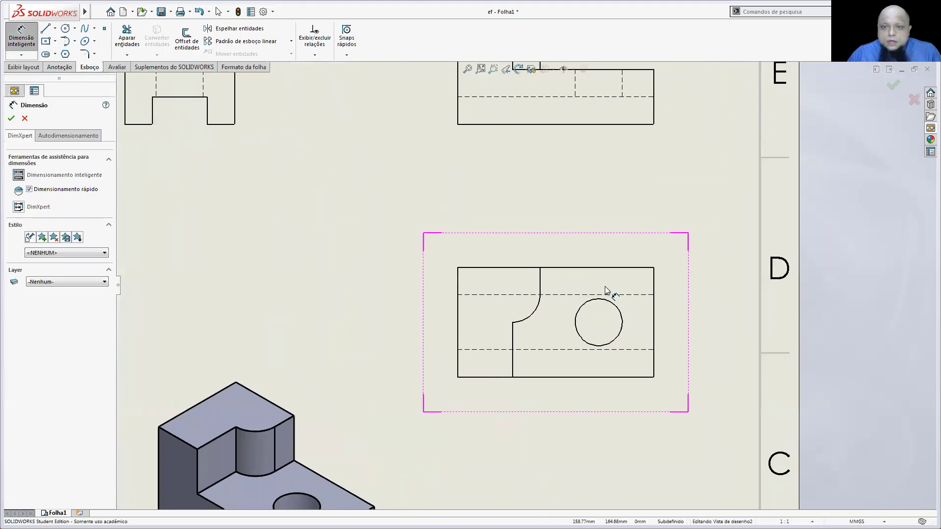
left_click(584, 270)
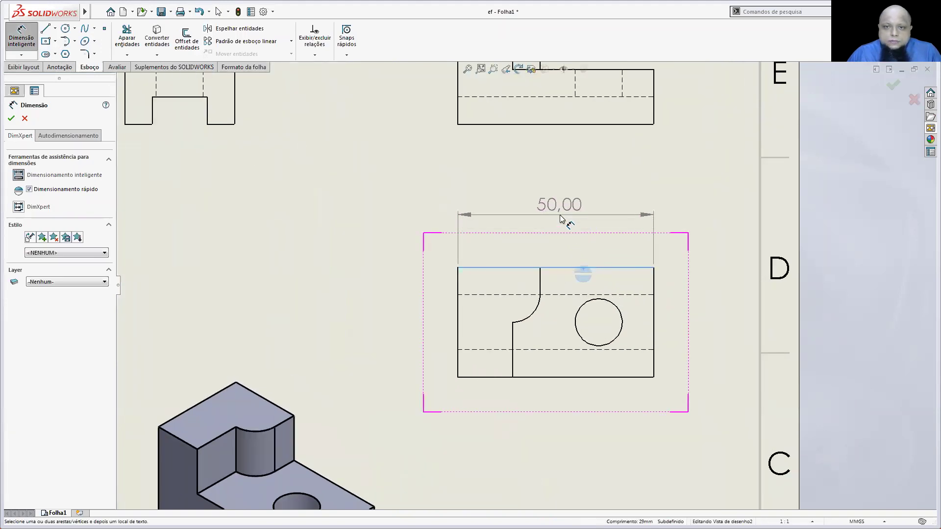
left_click(561, 219)
left_click(458, 296)
left_click(402, 319)
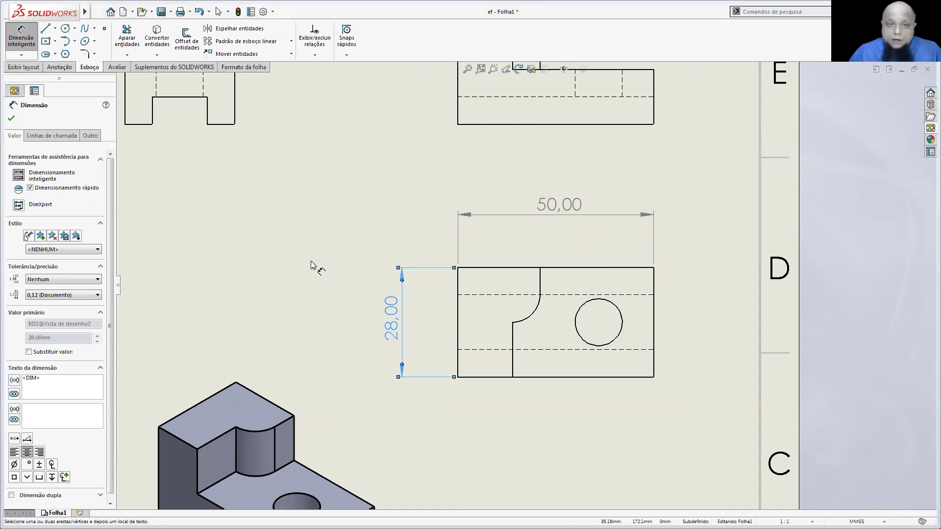
left_click(13, 118)
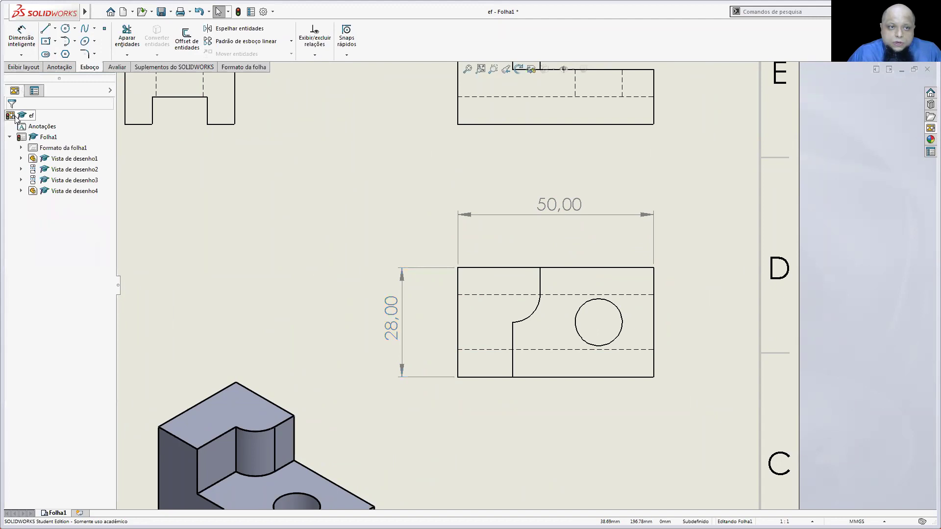
- Open the drawing's document properties for dimensions
left_click(273, 13)
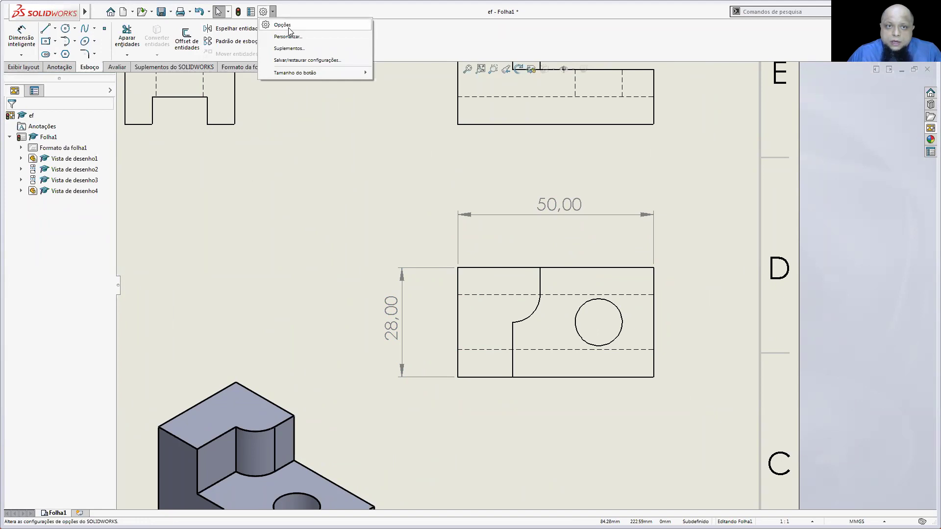
left_click(279, 25)
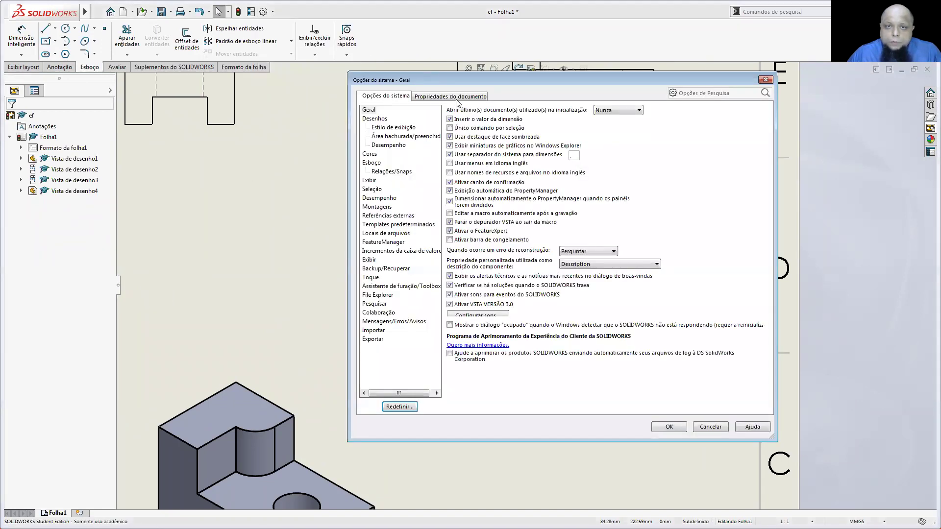
left_click(458, 97)
left_click(396, 137)
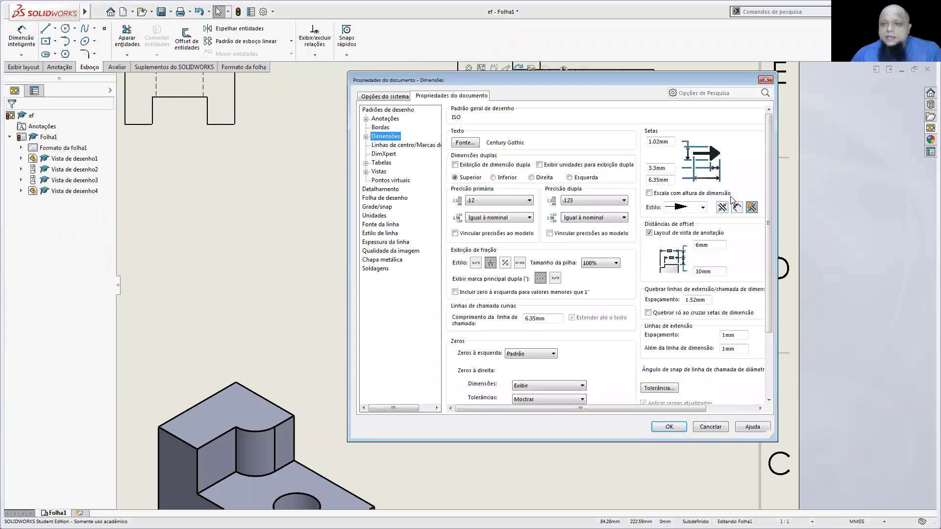
- Try the open-circle arrowhead style for dimensions, and return it to the filled arrow
left_click(702, 208)
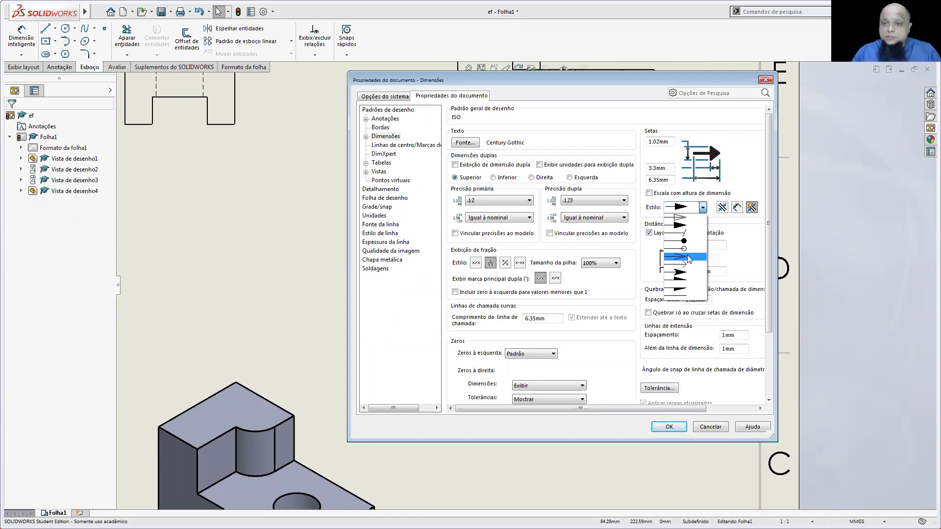
left_click(687, 210)
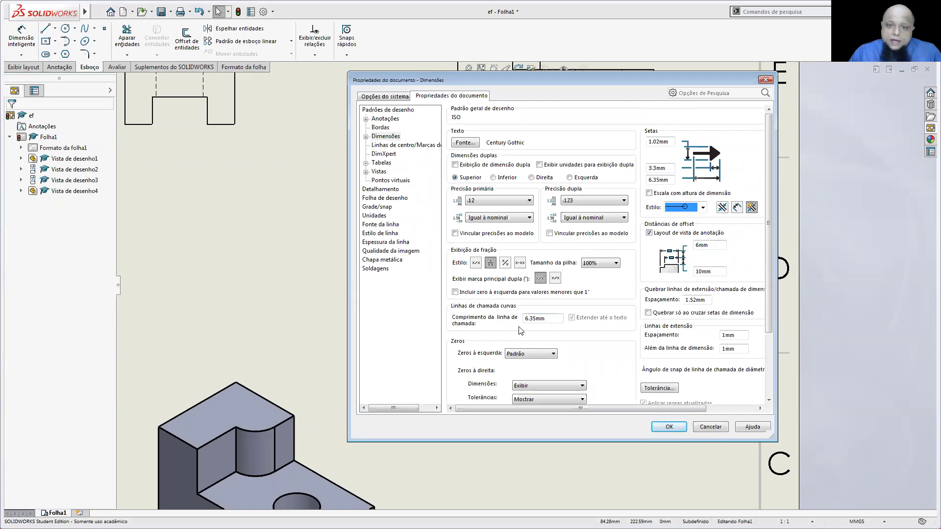
left_click(702, 208)
left_click(689, 228)
- Set leading zeros to Remover, and trailing zeros to Remover for dimensions, tolerances and properties, and apply the document properties
scroll(588, 265, "down", 3)
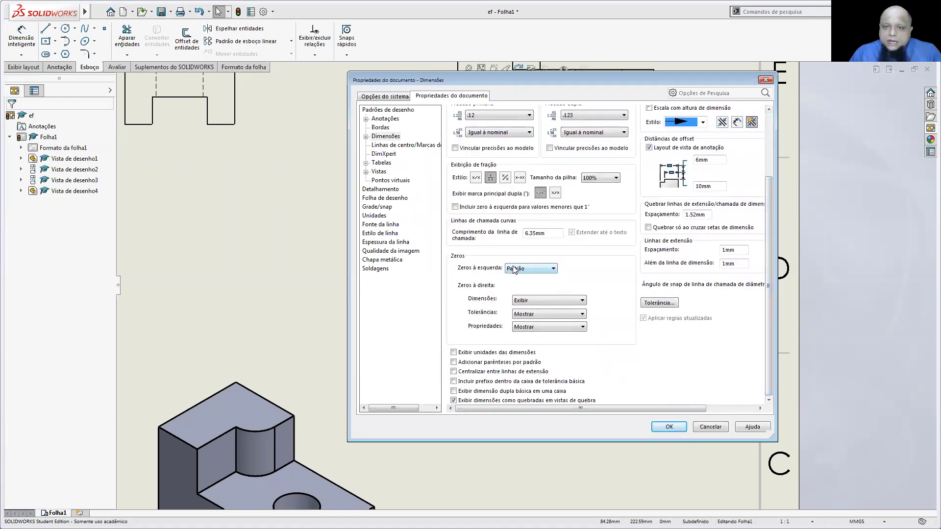
left_click(515, 270)
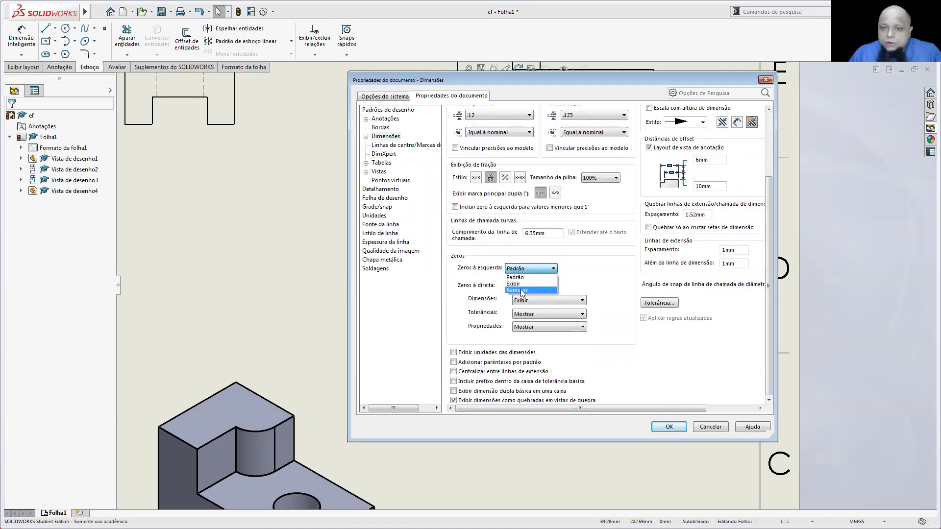
left_click(520, 290)
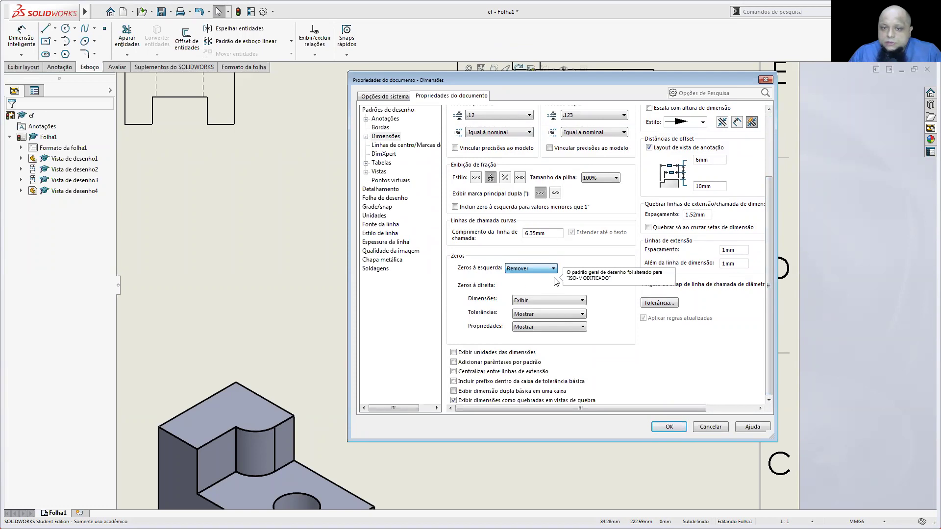
left_click(537, 299)
left_click(537, 315)
left_click(537, 315)
left_click(535, 327)
left_click(546, 327)
left_click(546, 339)
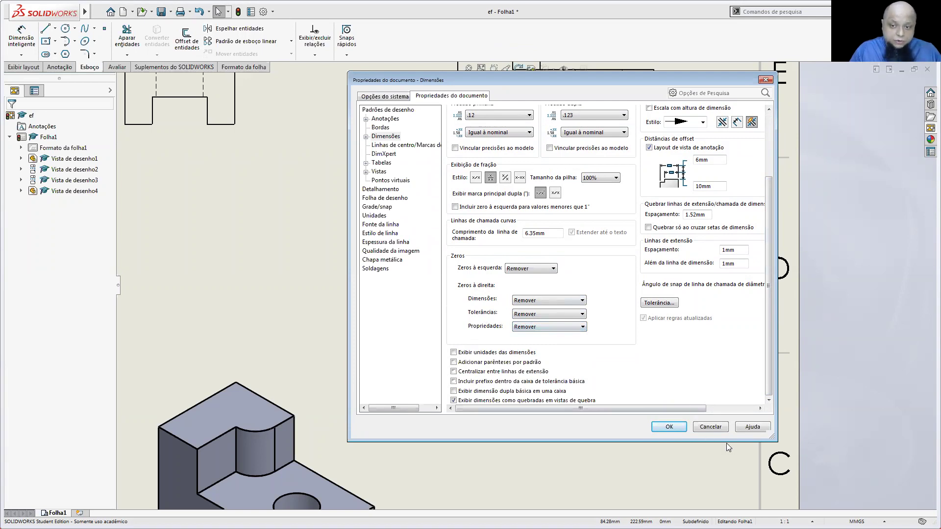
left_click(670, 427)
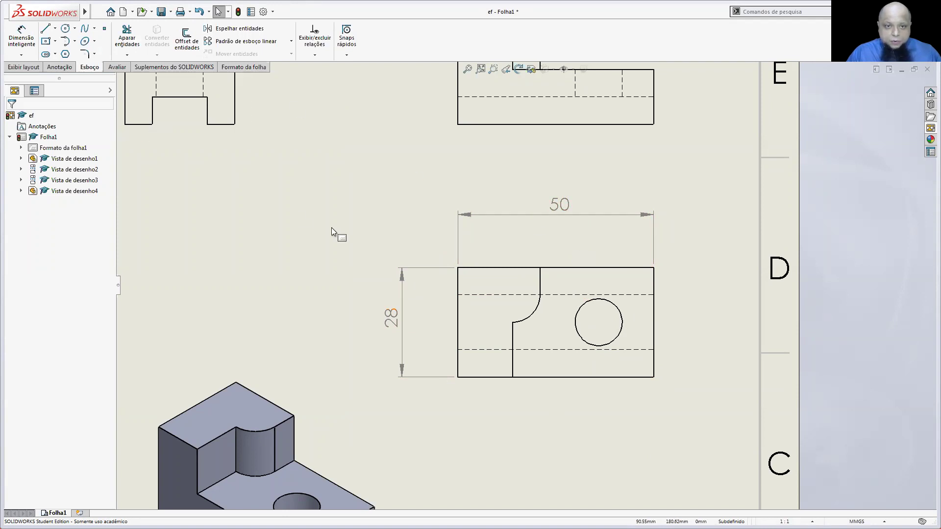
- Switch to the part ef in isometric view and open the sketch of its first boss extrusion for editing
key("ctrl+Tab")
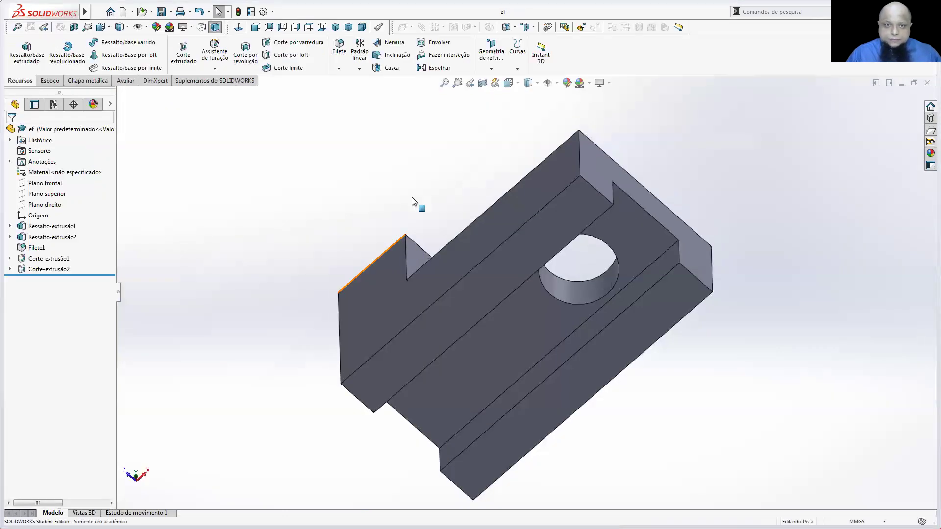
left_click(336, 28)
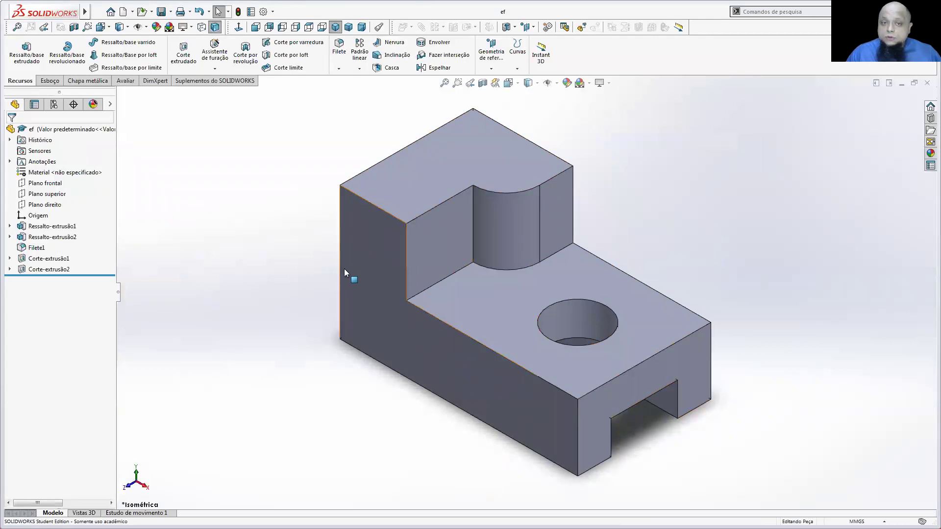
left_click(10, 227)
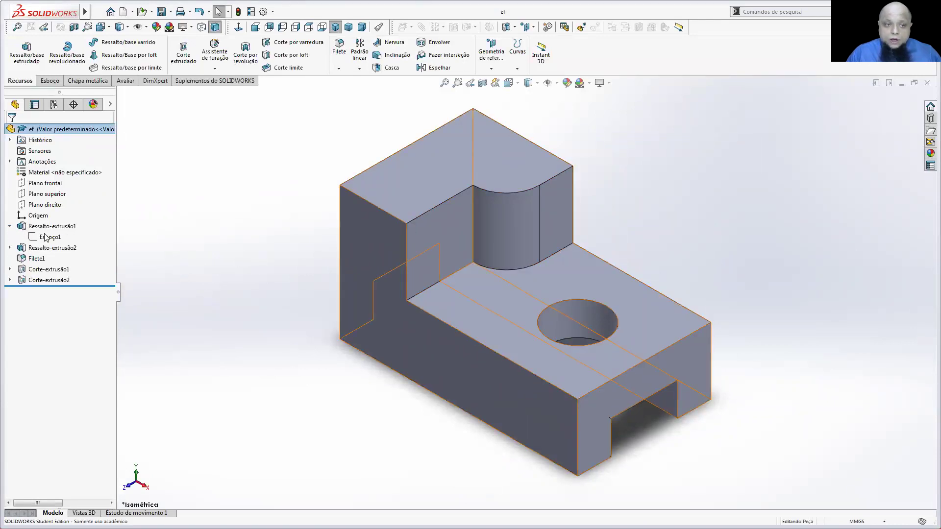
left_click(43, 237)
right_click(44, 237)
left_click(54, 204)
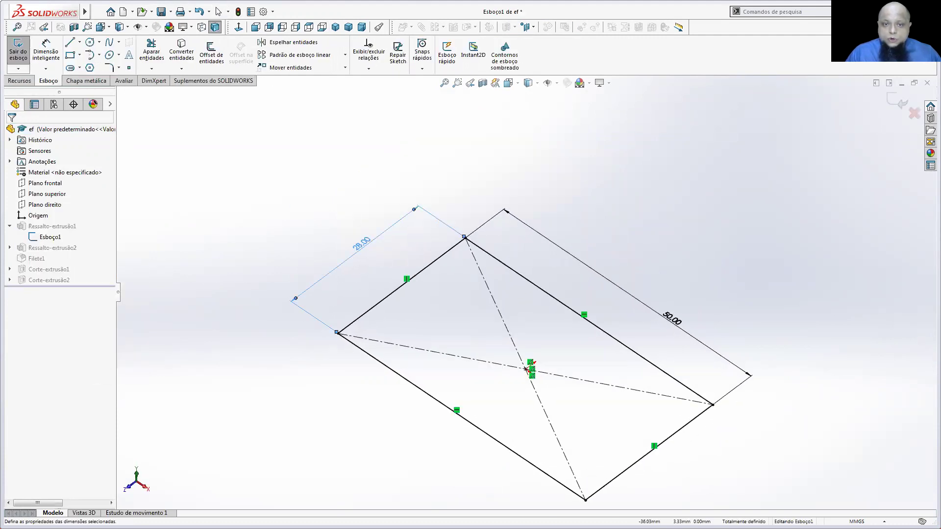
- Set the base rectangle's width to 27.38 mm
double_click(362, 244)
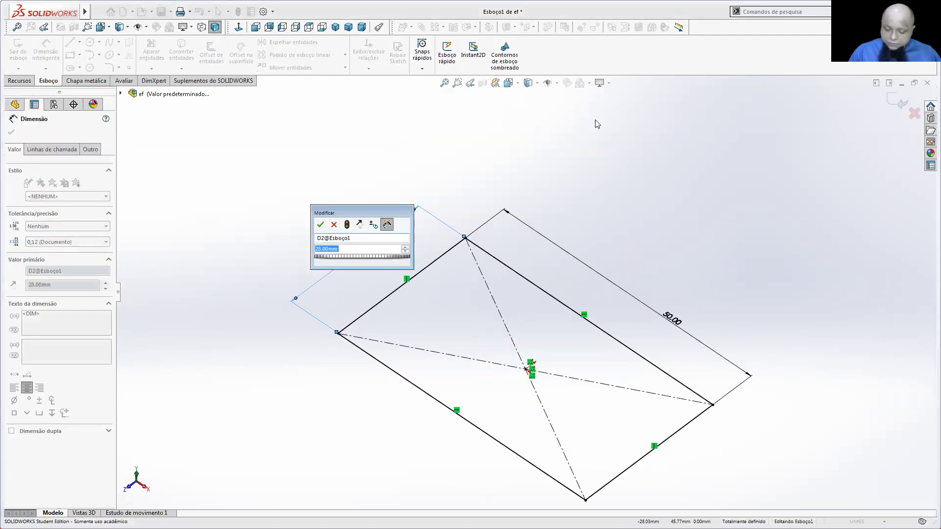
type("27,98")
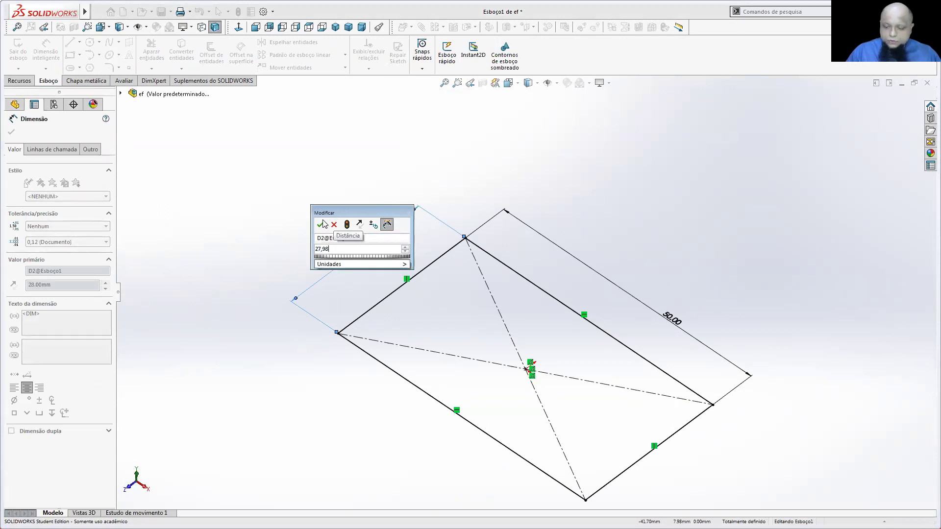
key("BackSpace")
key("BackSpace")
type("38")
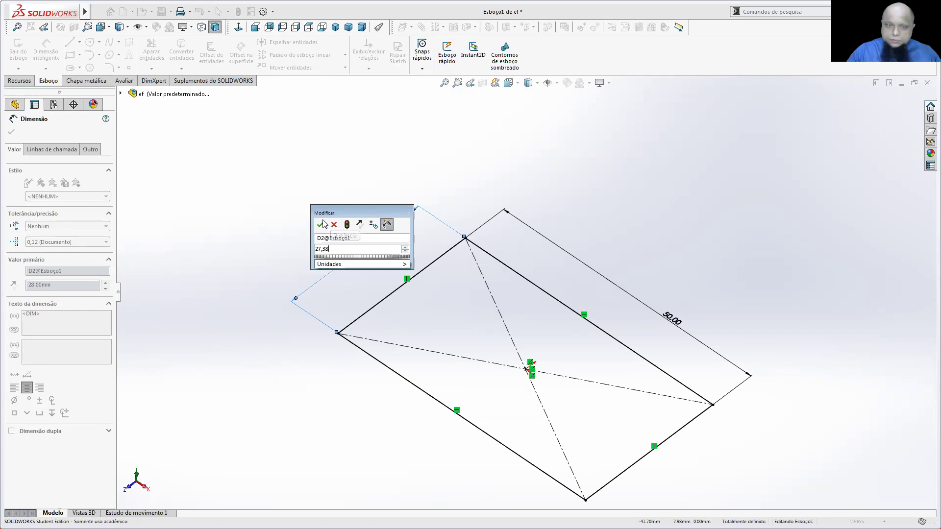
left_click(322, 224)
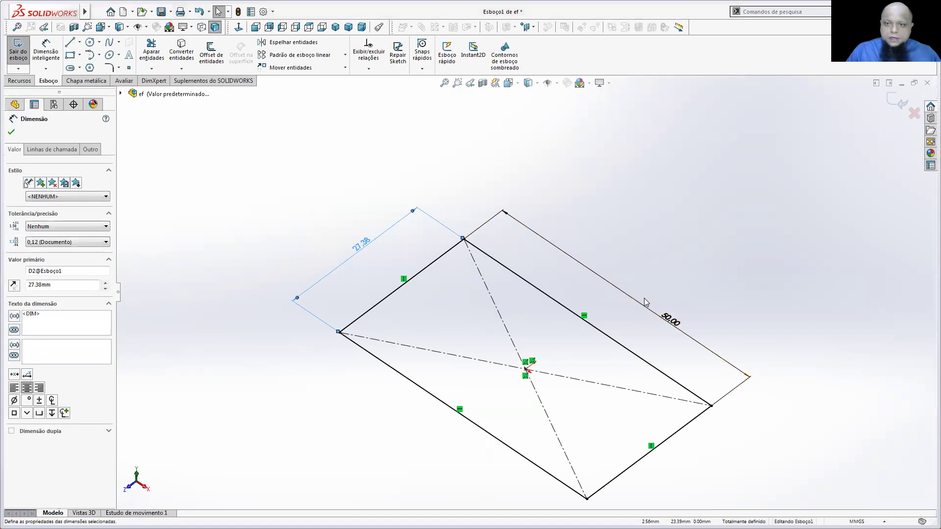
- Set the base rectangle's length to 49.3 mm, rebuild the part and return to the drawing
double_click(669, 319)
type("4")
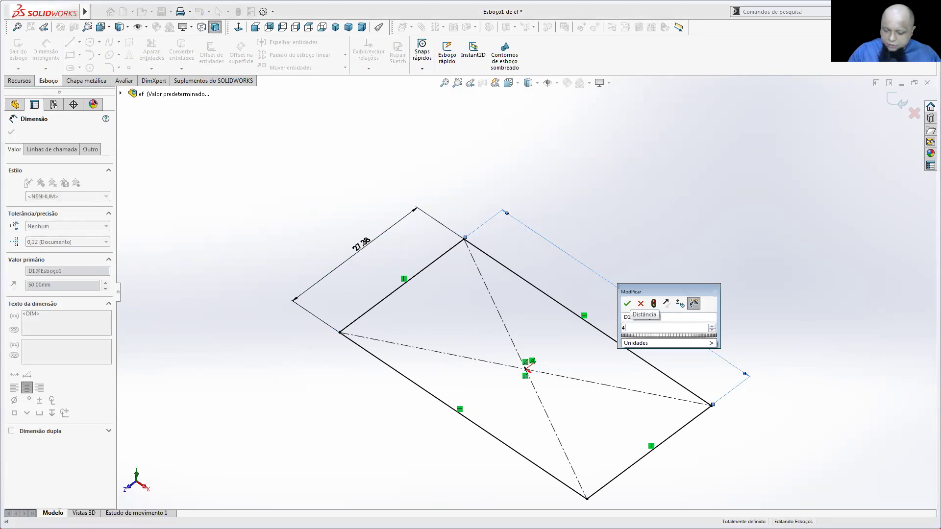
type("9,3")
key("Return")
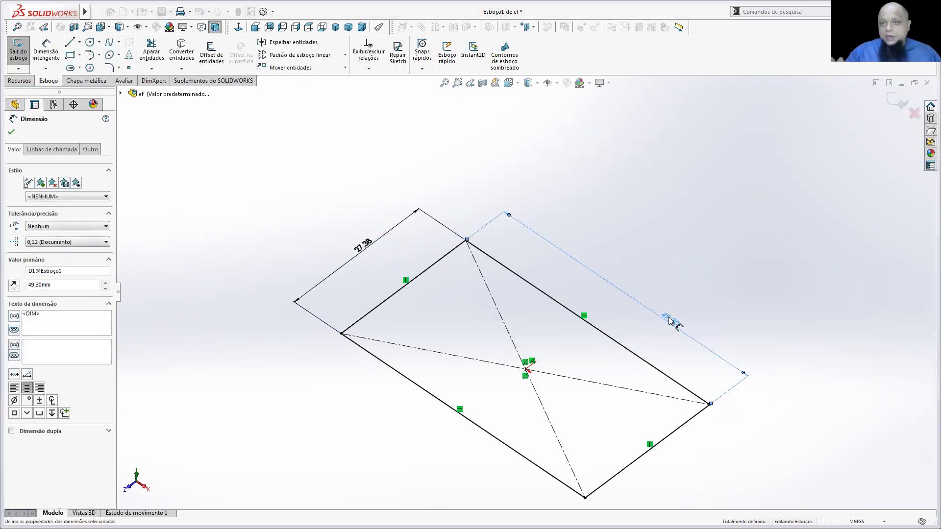
left_click(706, 281)
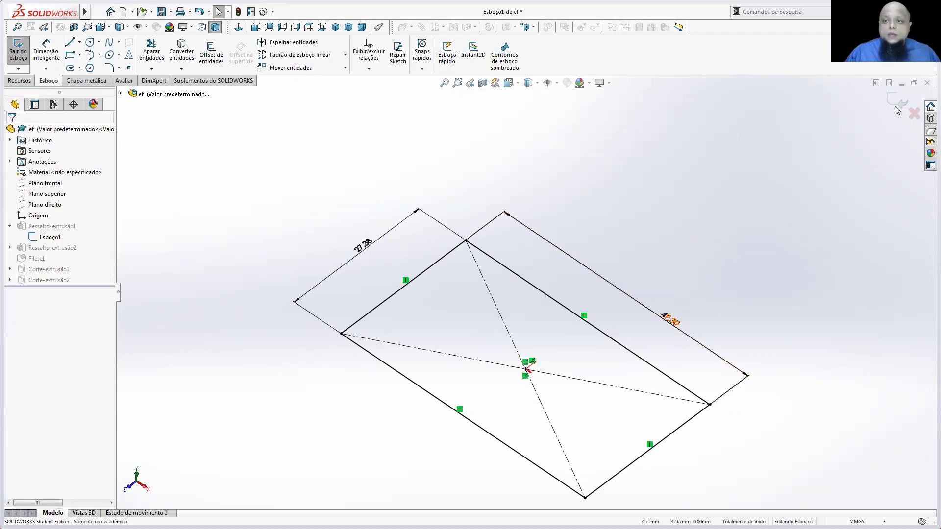
key("ctrl+b")
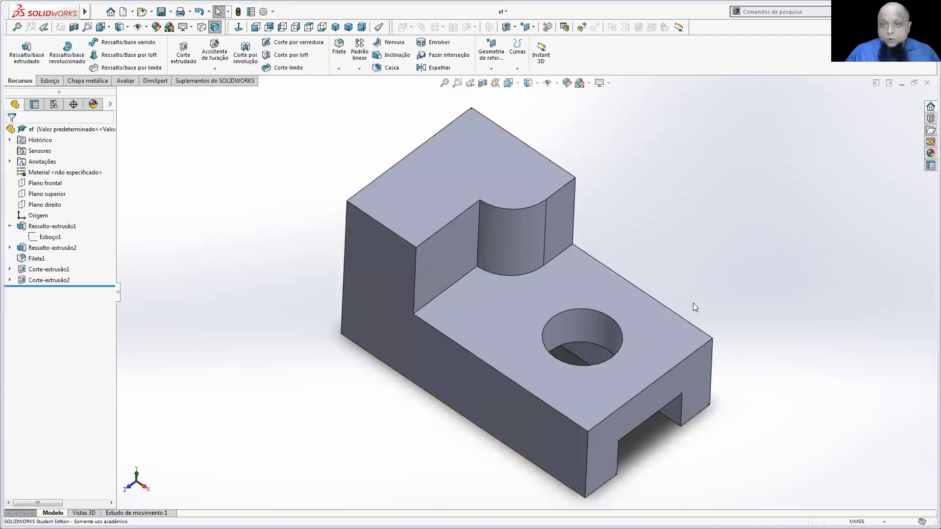
key("ctrl+Tab")
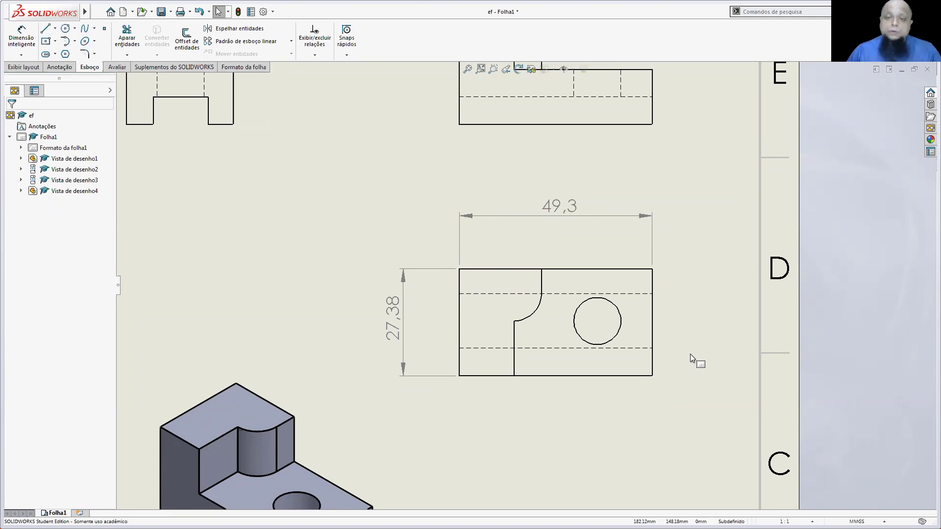
- Switch back to the part, reopen its base sketch and set the rectangle's length to 50 mm
key("ctrl+Tab")
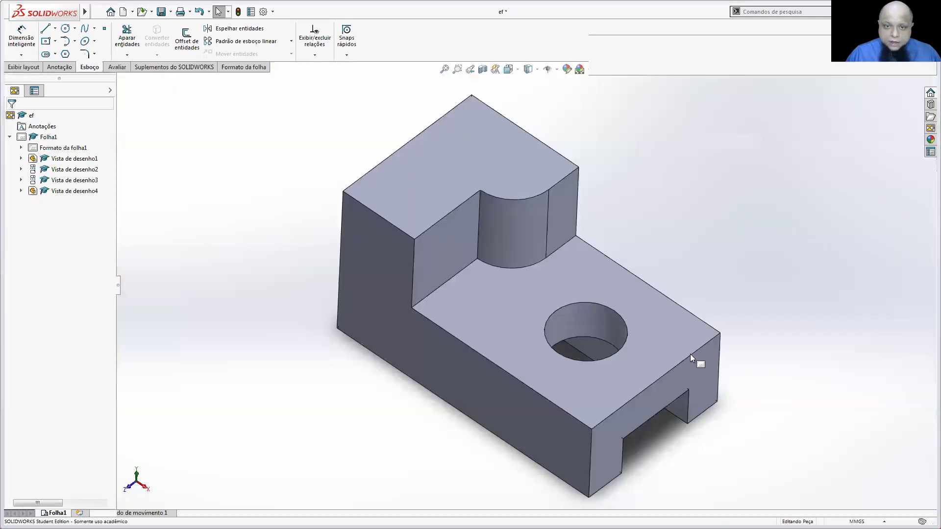
left_click(53, 237)
right_click(59, 237)
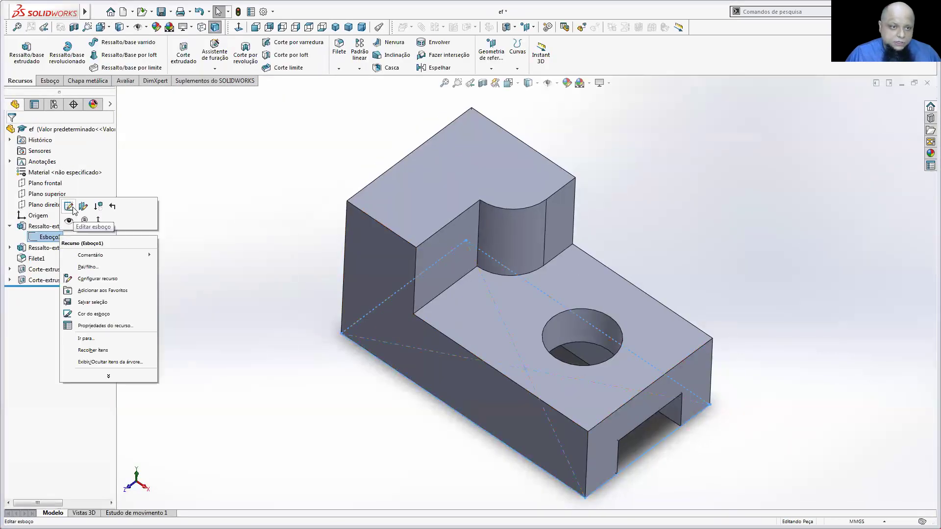
left_click(69, 205)
double_click(671, 320)
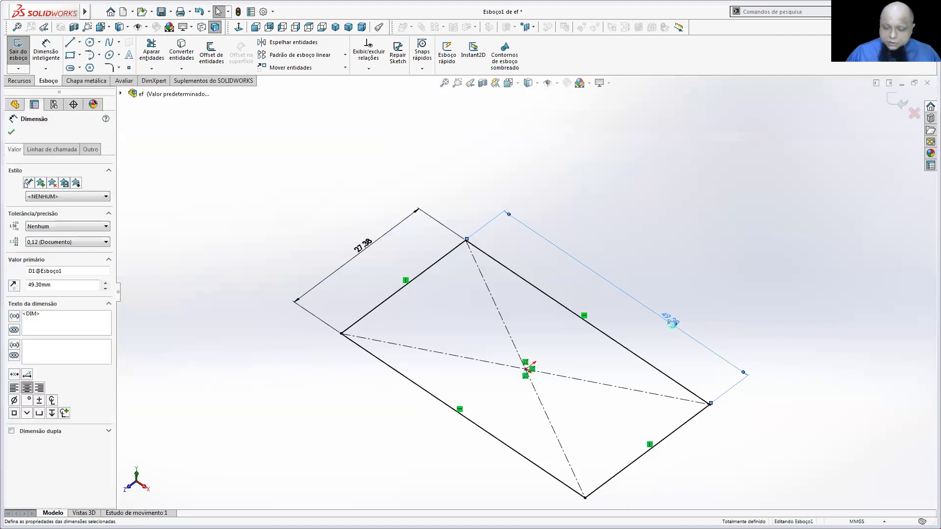
type("50")
key("Return")
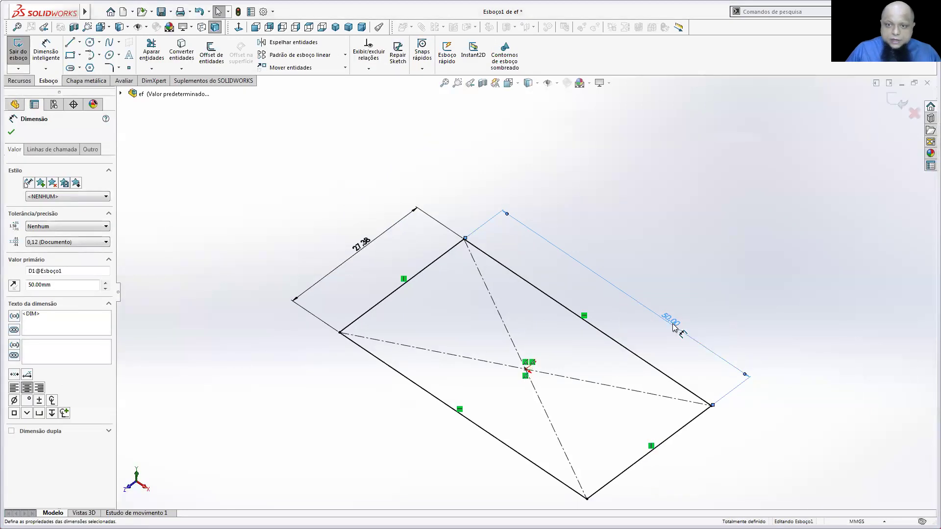
- Set the base rectangle's width to 28 mm, exit the sketch and return to the drawing
double_click(364, 246)
type("28")
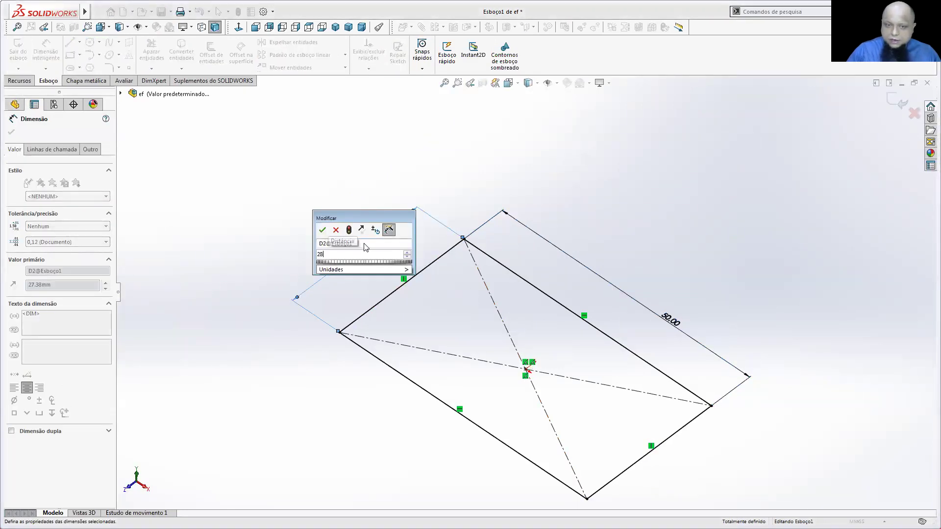
key("Return")
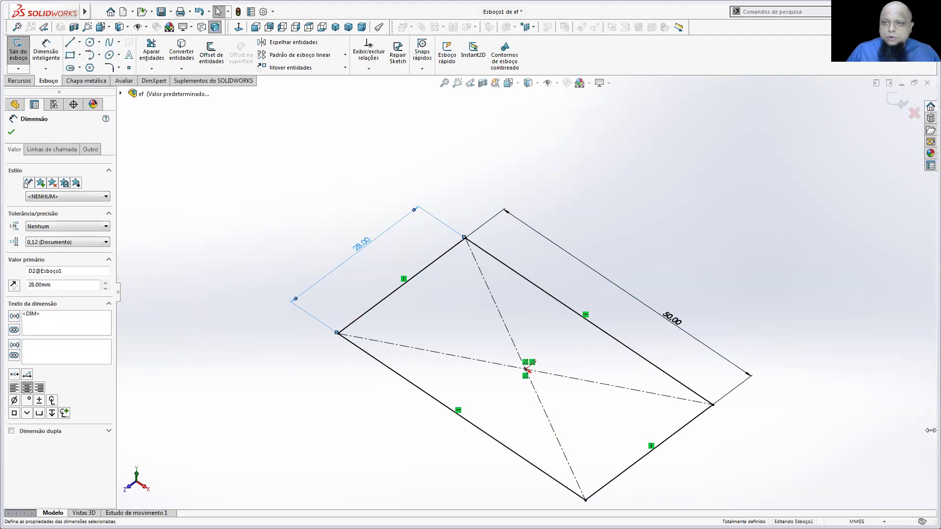
left_click(888, 104)
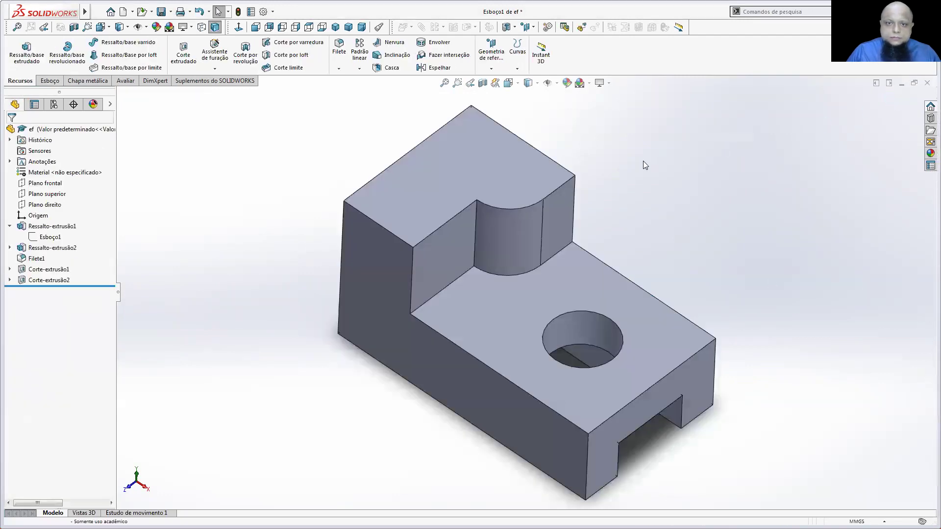
key("ctrl+Tab")
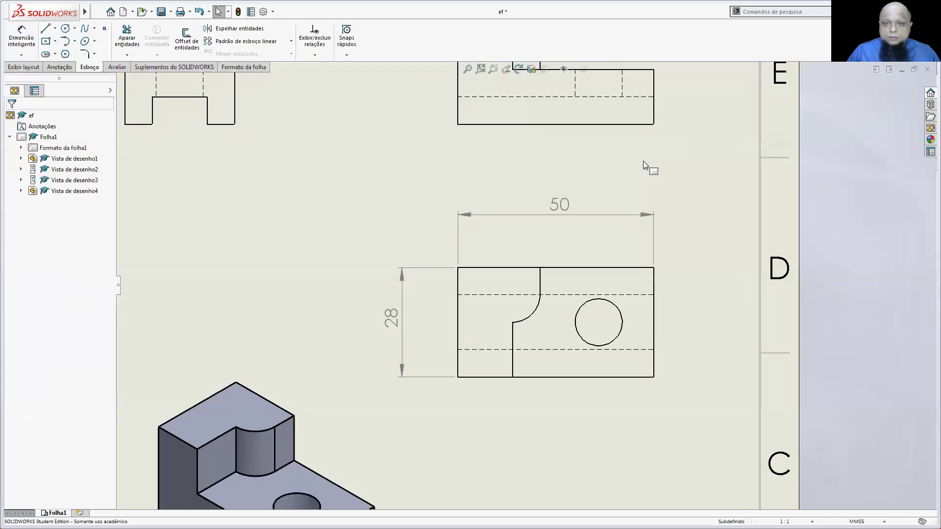
scroll(566, 268, "up", 5)
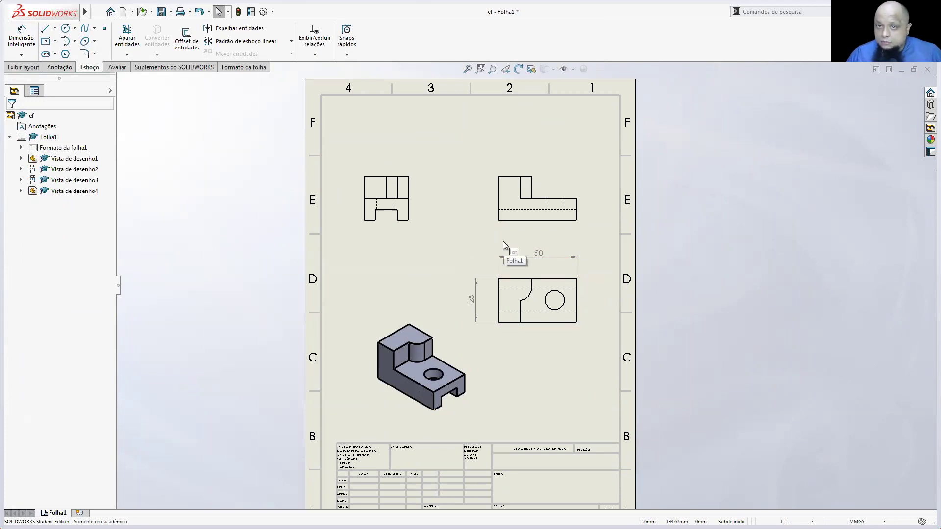
scroll(588, 287, "down", 3)
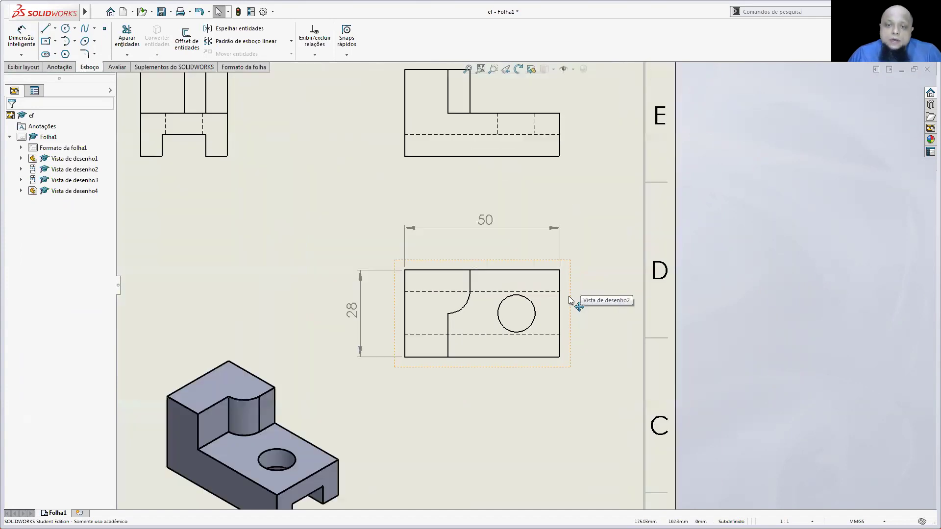
scroll(569, 298, "down", 2)
scroll(437, 301, "down", 1)
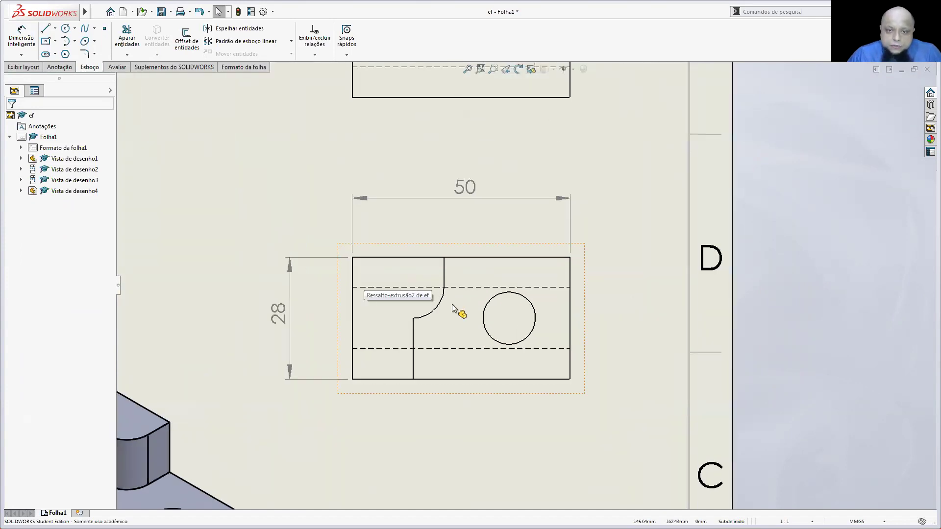
scroll(451, 304, "down", 1)
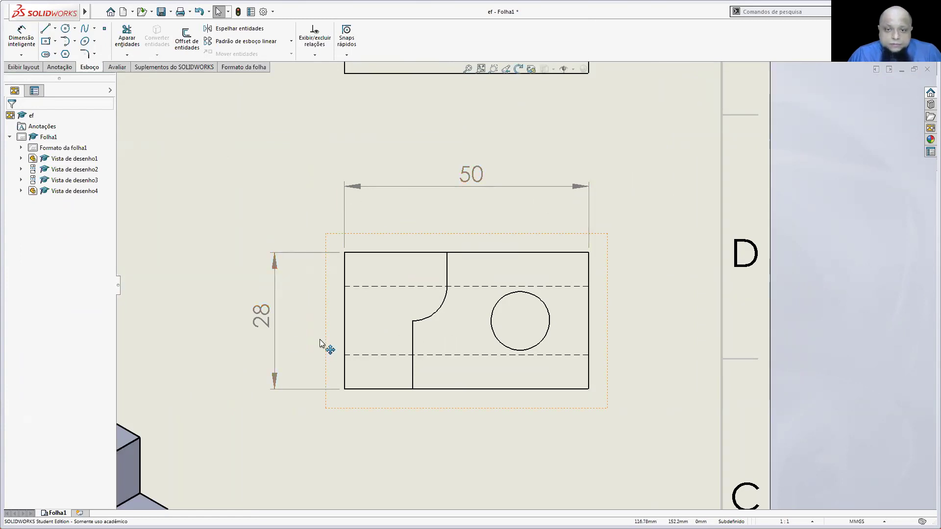
- Dimension the diameter of the circular hole in the top view, placing the value outside the outline
scroll(525, 335, "up", 3)
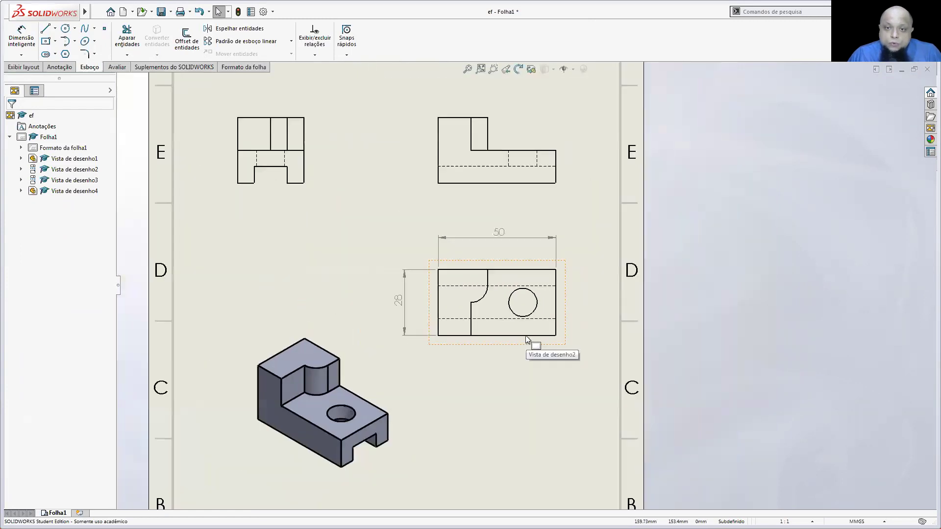
scroll(525, 335, "up", 1)
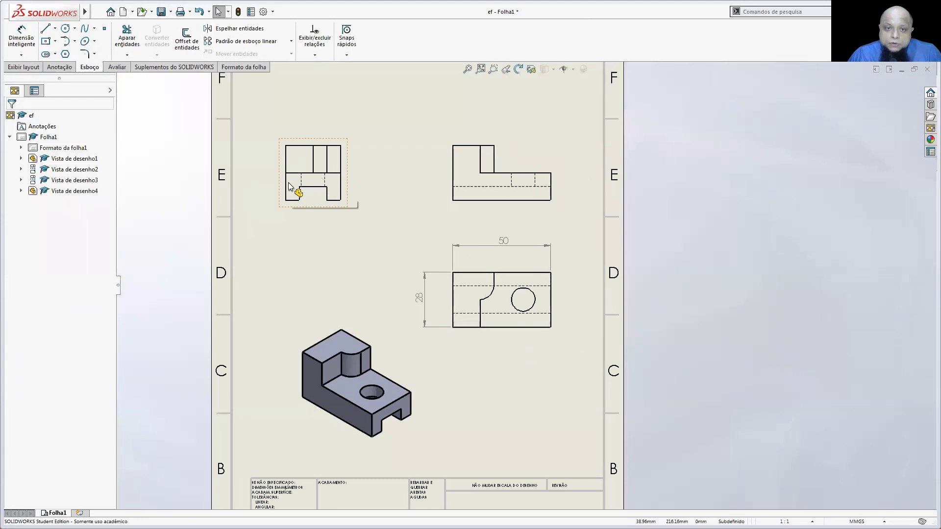
scroll(538, 298, "down", 4)
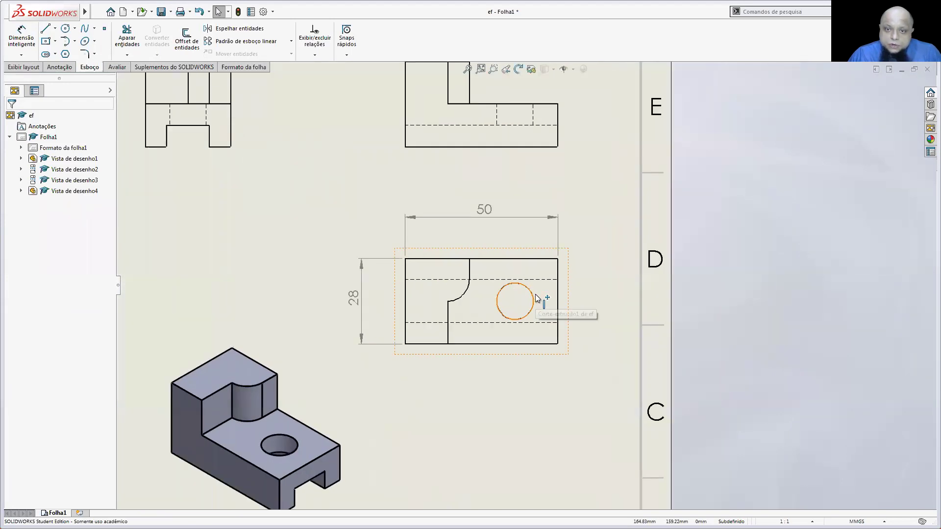
key("d")
left_click(529, 289)
left_click(607, 268)
key("Escape")
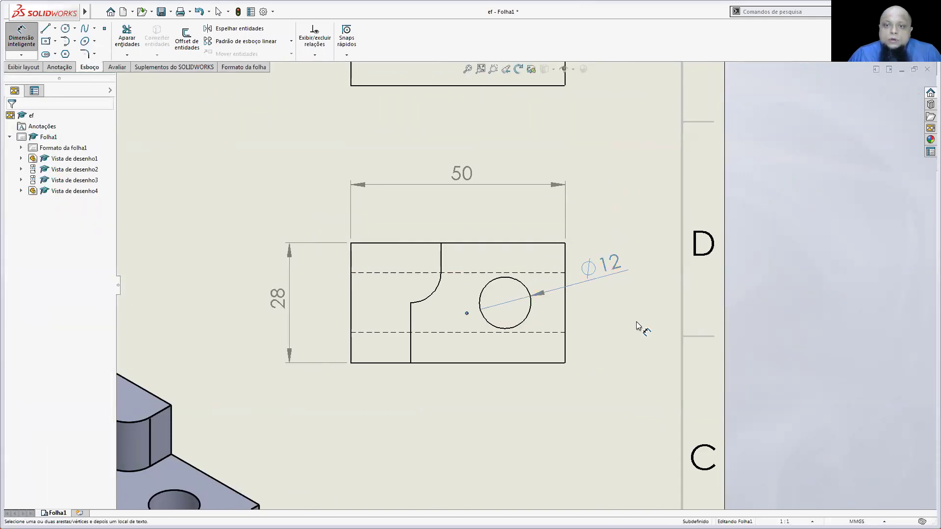
- Dimension the horizontal distance from the hole's centre to the right edge, placing it below the top view
scroll(636, 321, "up", 4)
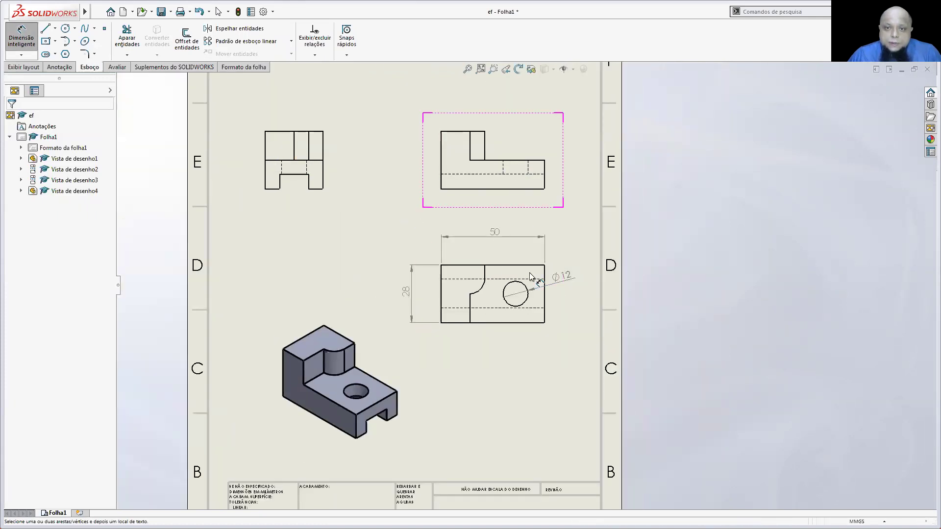
scroll(536, 302, "down", 3)
left_click(515, 295)
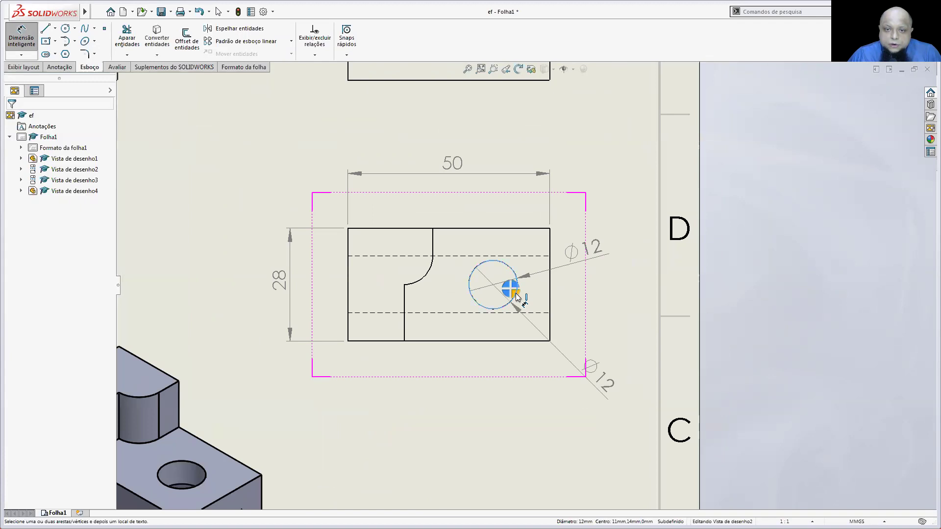
left_click(550, 287)
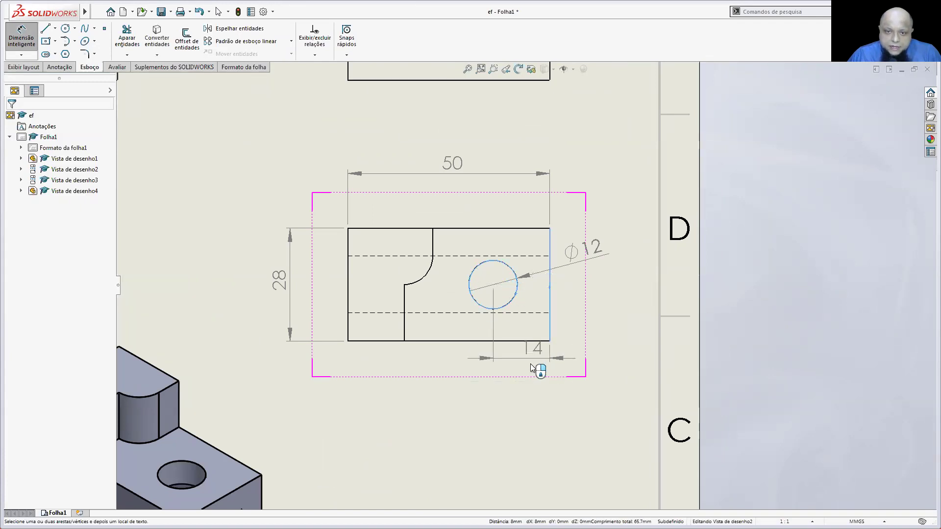
left_click(519, 376)
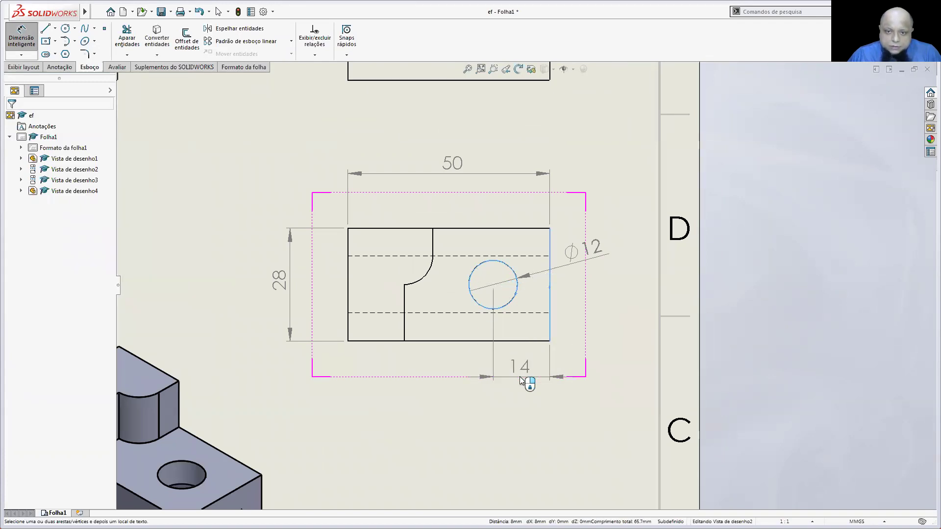
- Dimension the hole centre's height from the top view's lower edge and move the diameter dimension up, clear of it
left_click(502, 308)
left_click(509, 341)
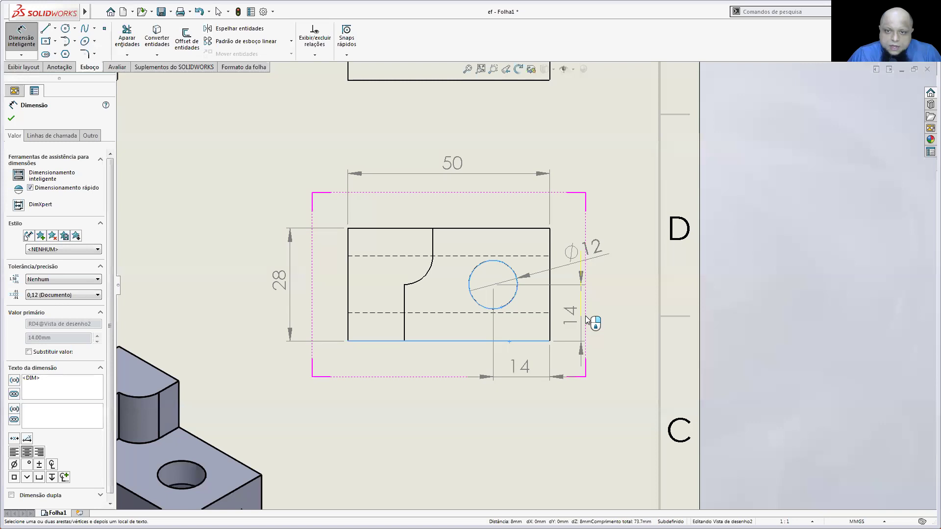
left_click(602, 321)
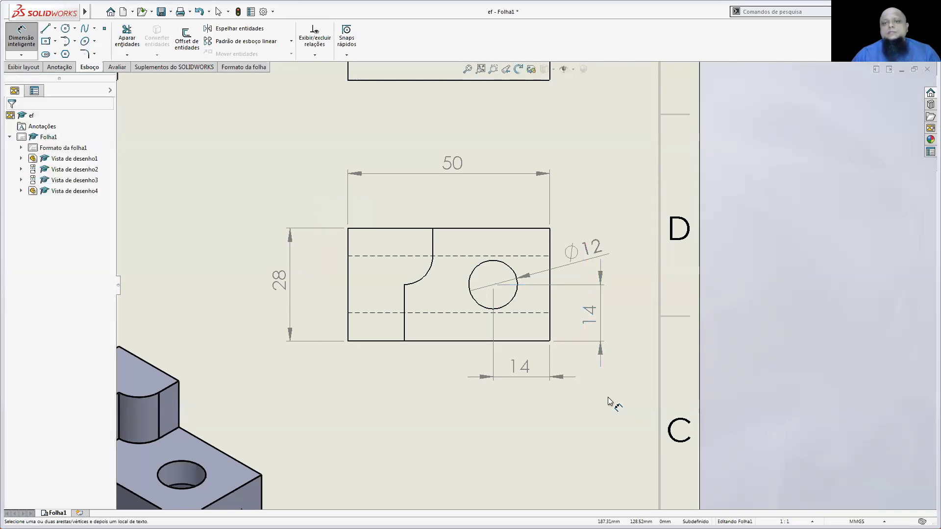
left_click_drag(594, 250, 609, 233)
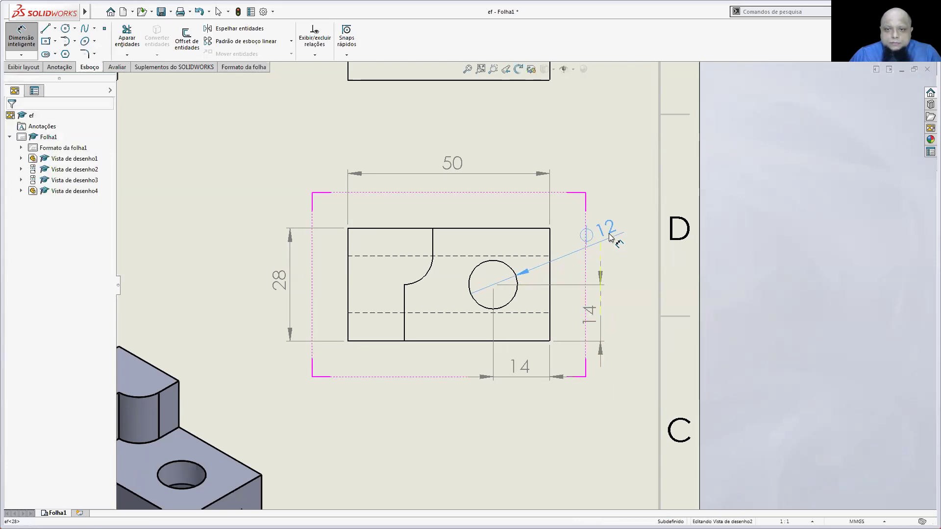
left_click(627, 294)
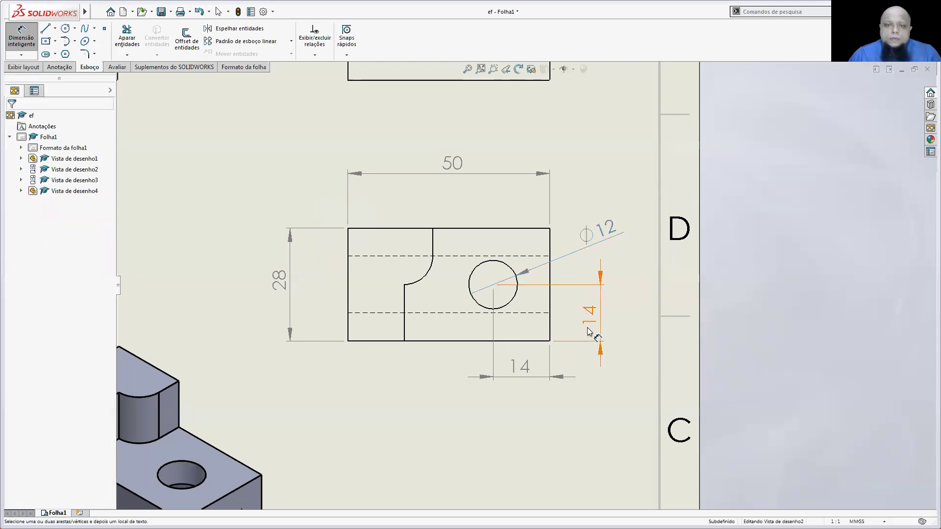
- Dimension the distance from the top view's left edge to the lower straight edge of the step, placing it below the view
scroll(489, 392, "up", 5)
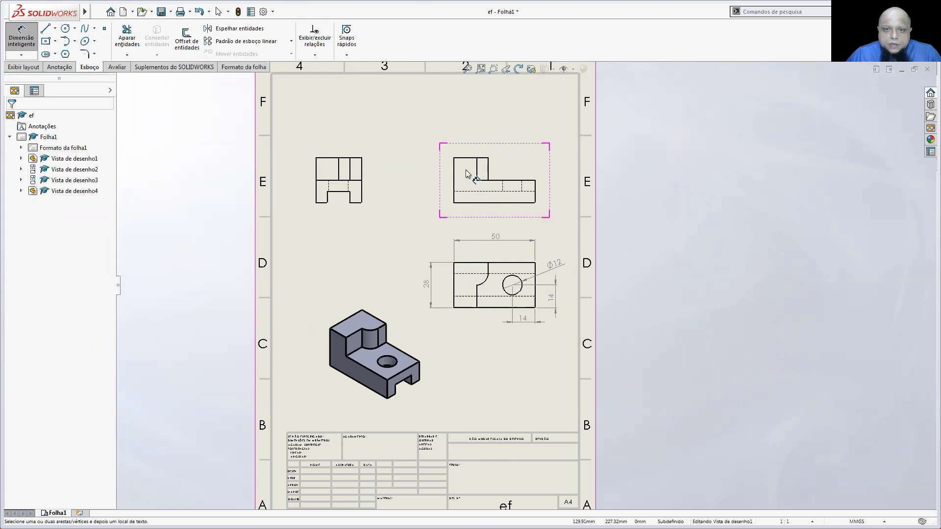
scroll(479, 338, "down", 5)
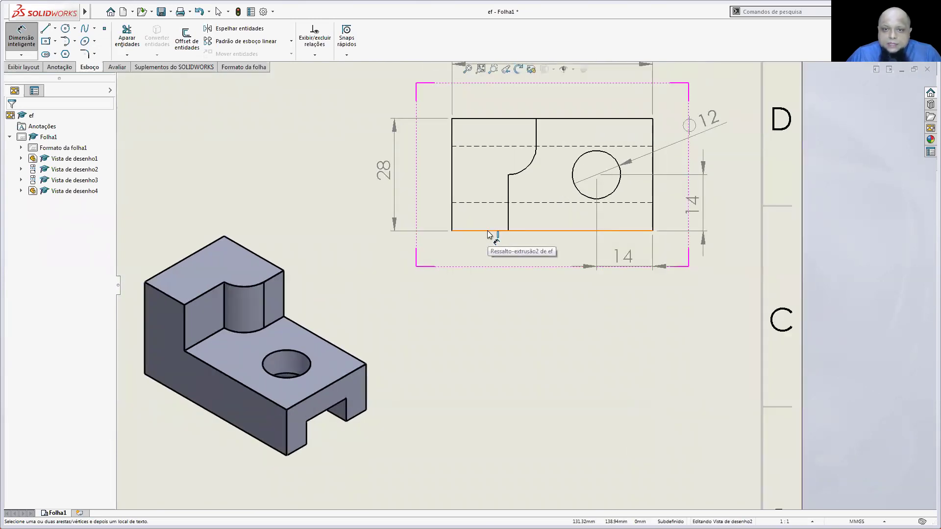
left_click(507, 217)
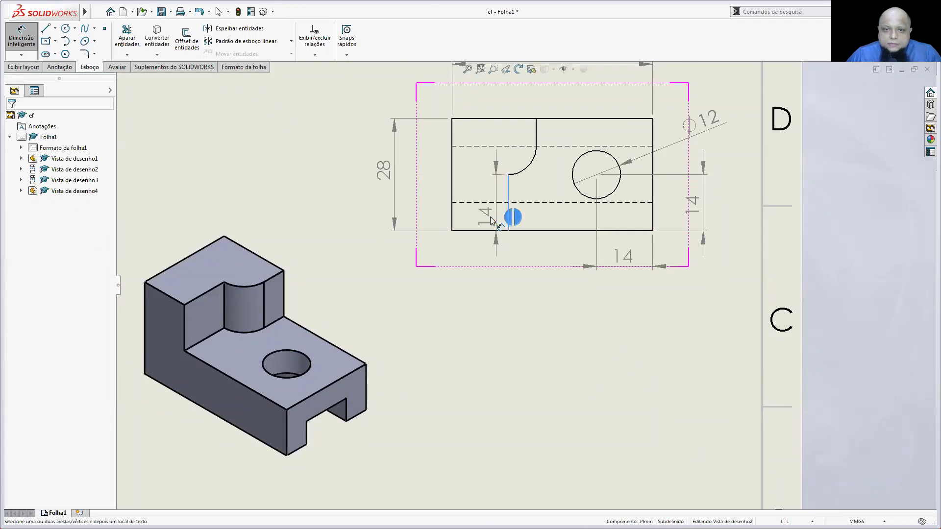
left_click(452, 216)
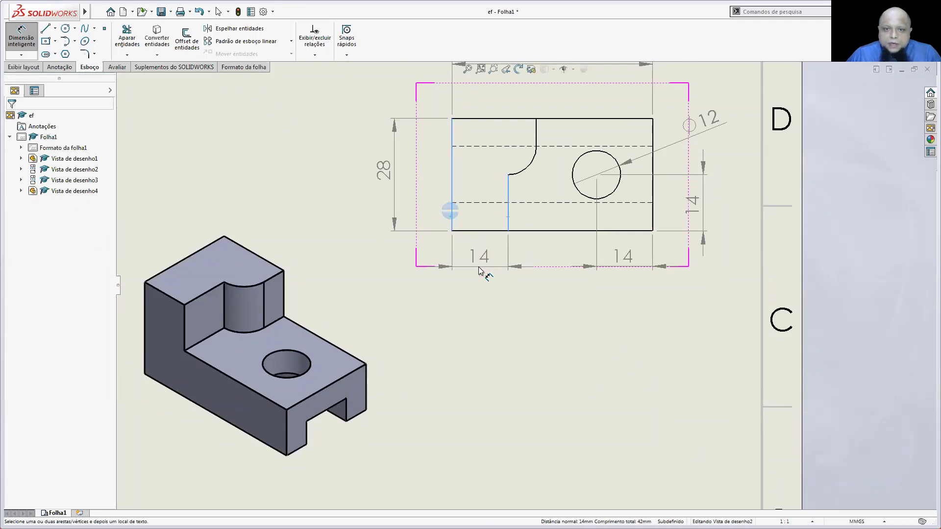
left_click(479, 270)
left_click(508, 345)
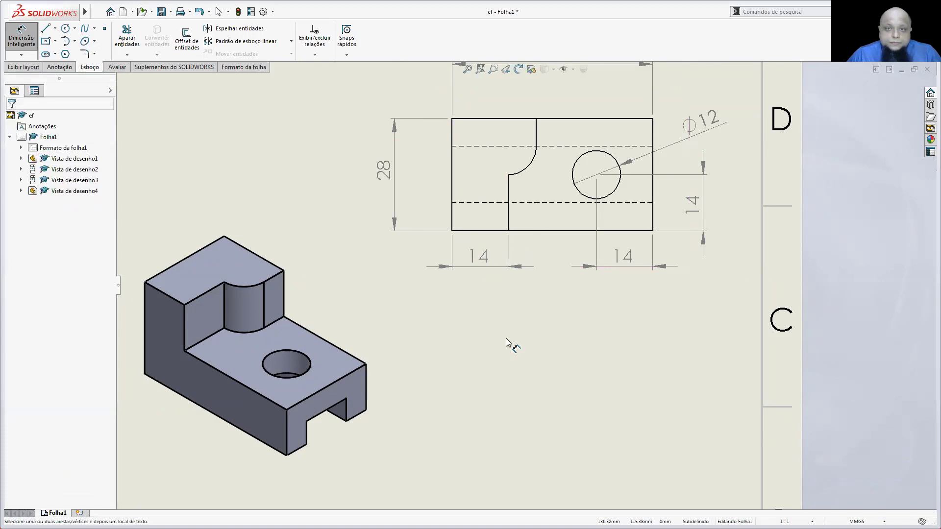
- Dimension the radius of the step's rounded corner in the top view
left_click(528, 165)
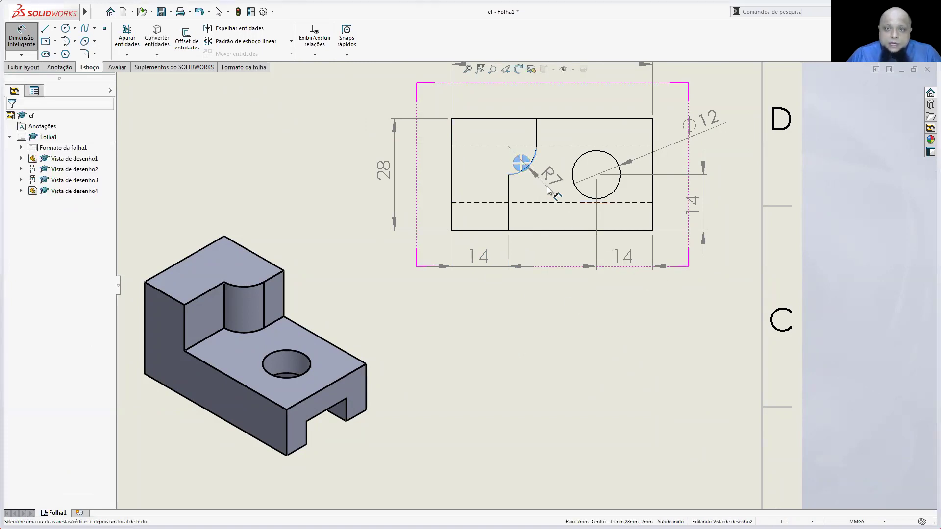
left_click(545, 189)
left_click(561, 346)
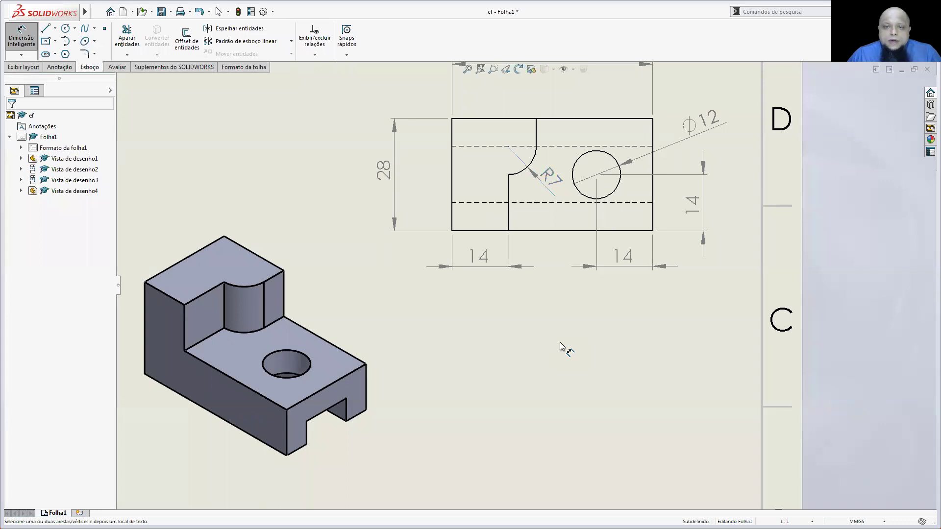
- Dimension the distance from the top view's left edge to the step's upper straight edge, placing it beneath the overall length dimension
scroll(562, 346, "up", 3)
scroll(538, 242, "down", 2)
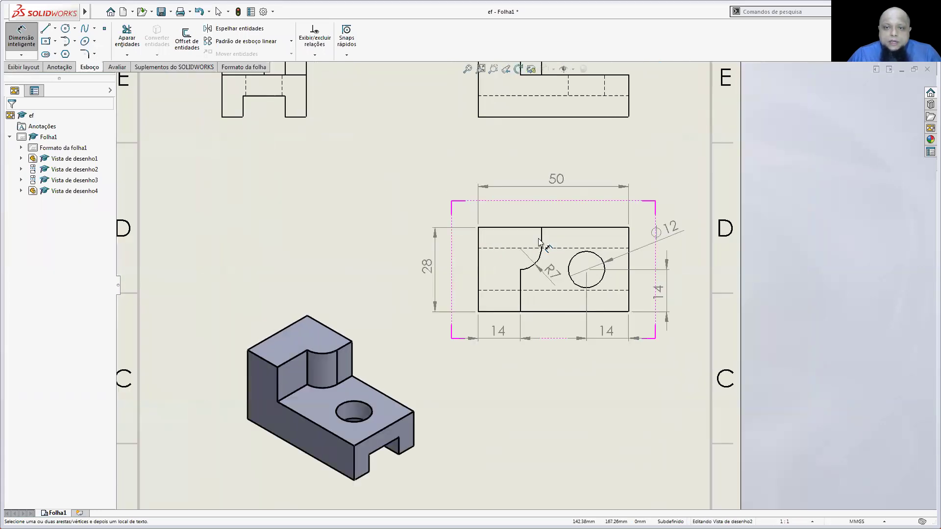
left_click(541, 239)
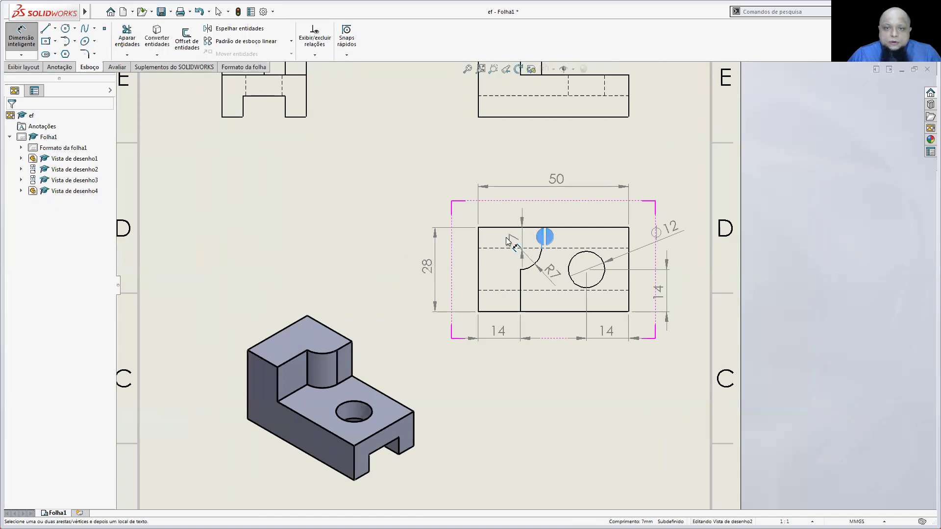
left_click(478, 241)
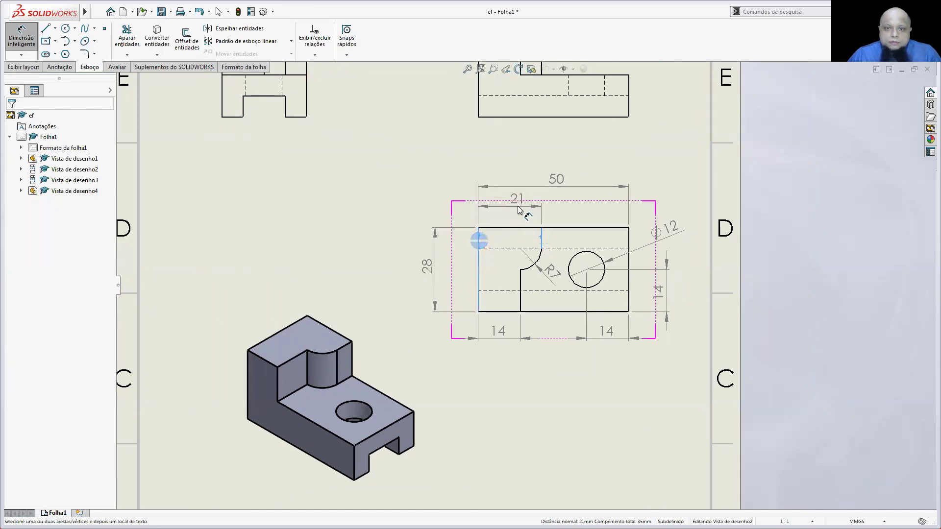
left_click(509, 209)
left_click(379, 195)
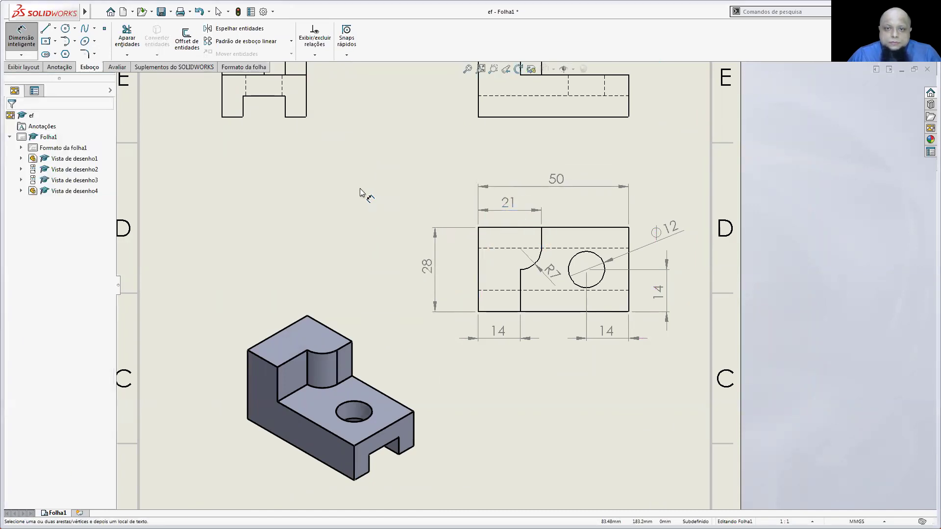
- Move the overall length and overall width dimensions closer to the top view's outline
left_click_drag(556, 179, 553, 185)
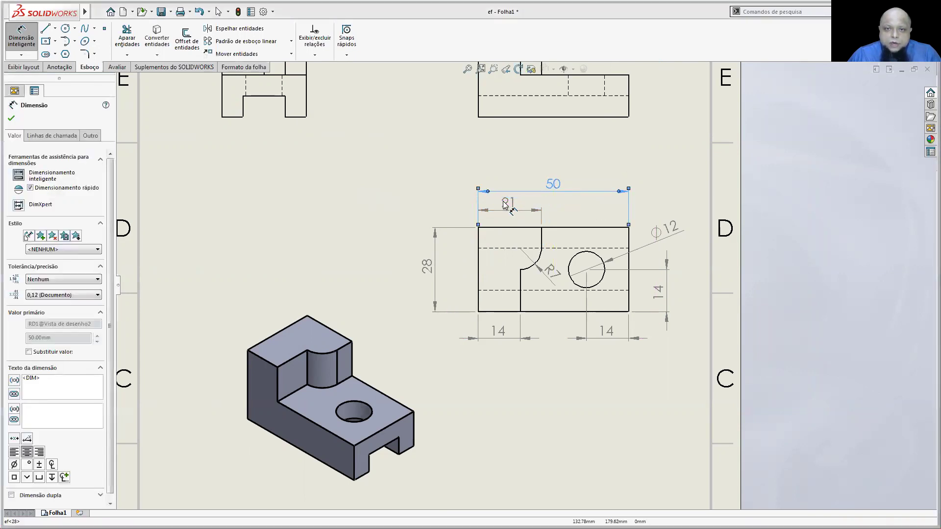
key("Escape")
left_click_drag(433, 266, 445, 265)
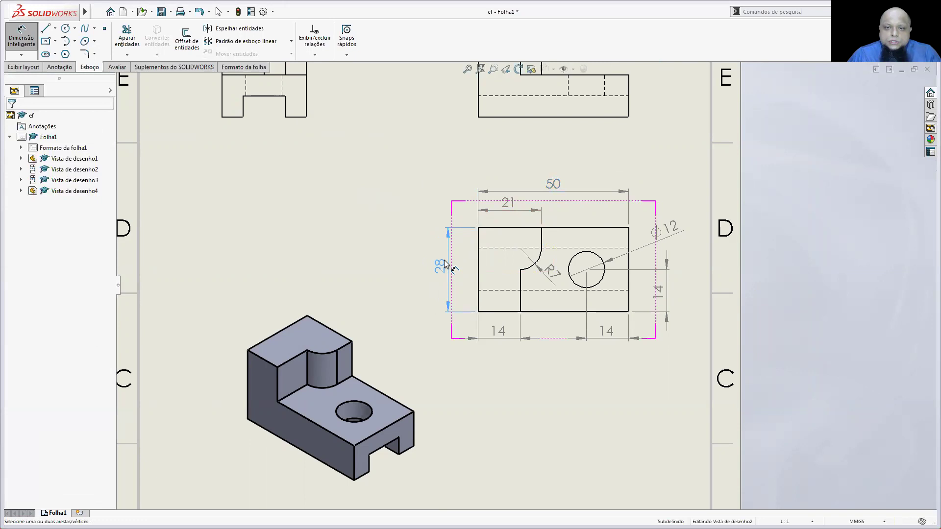
key("Escape")
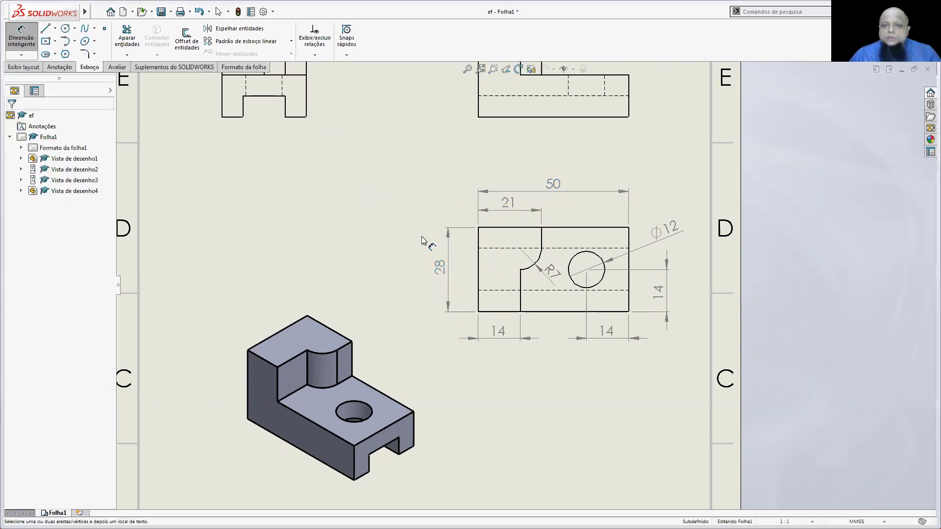
- Dimension the length of the step's lower straight edge in the top view, placing it inside the outline
scroll(637, 334, "up", 5)
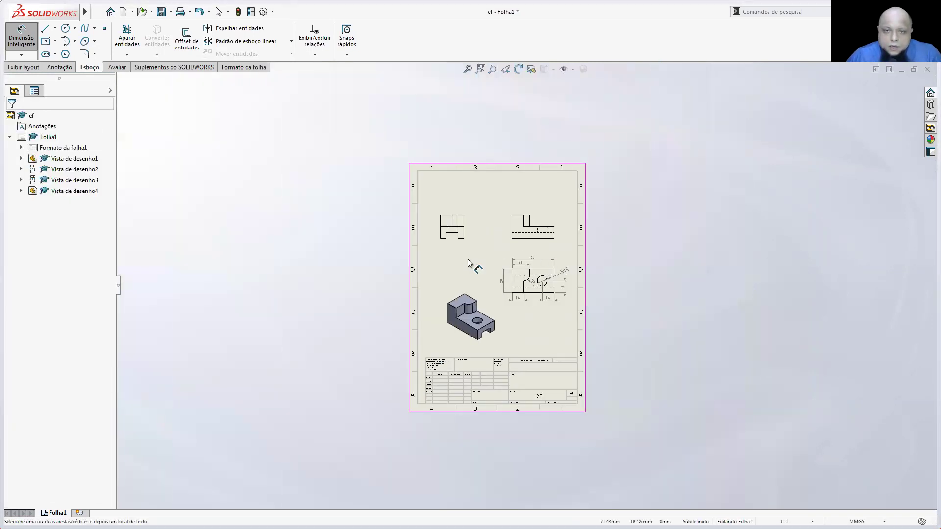
scroll(545, 282, "down", 5)
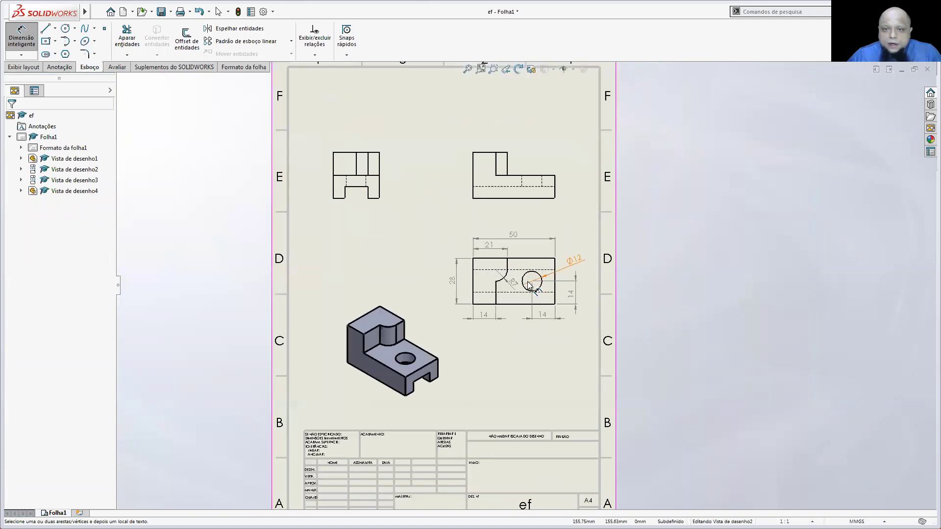
scroll(529, 285, "down", 2)
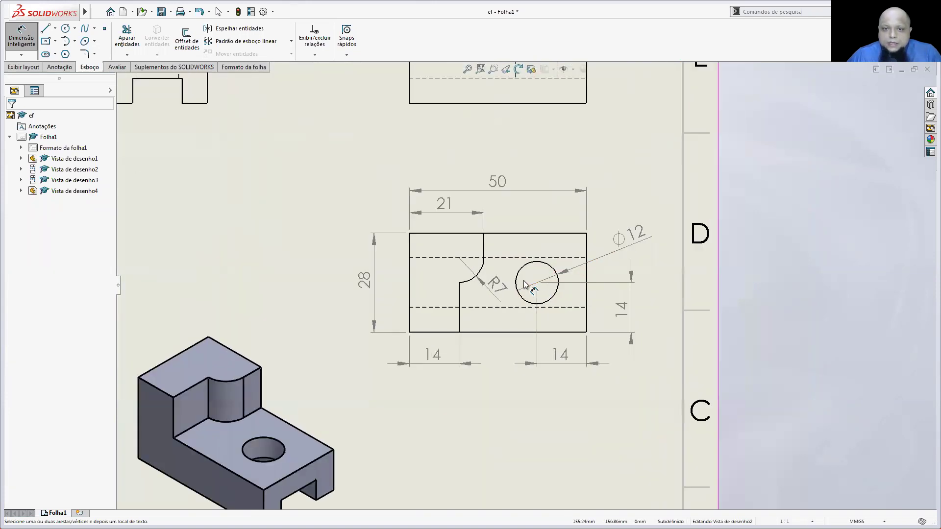
left_click(459, 306)
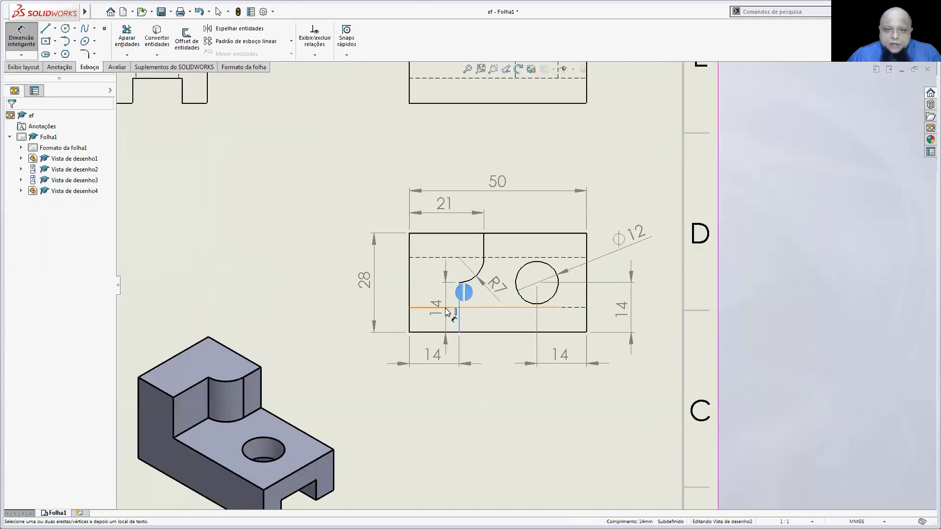
left_click(447, 298)
key("Escape")
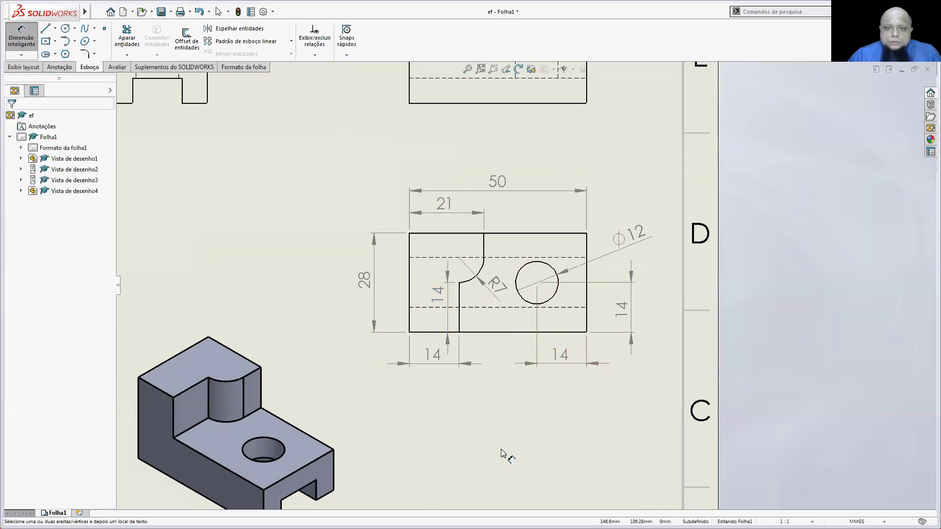
- Dimension the height of the base's right end in the front view, placing it outside the outline
key("f")
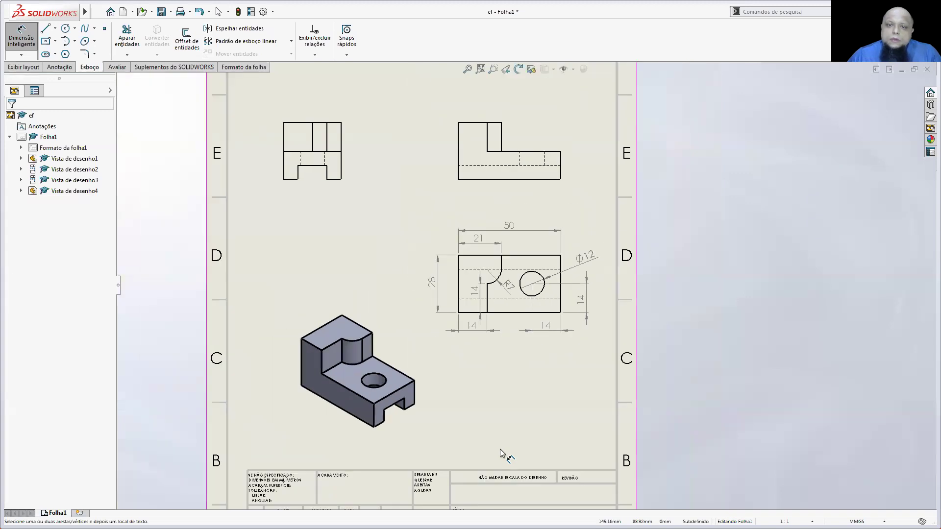
scroll(372, 161, "down", 3)
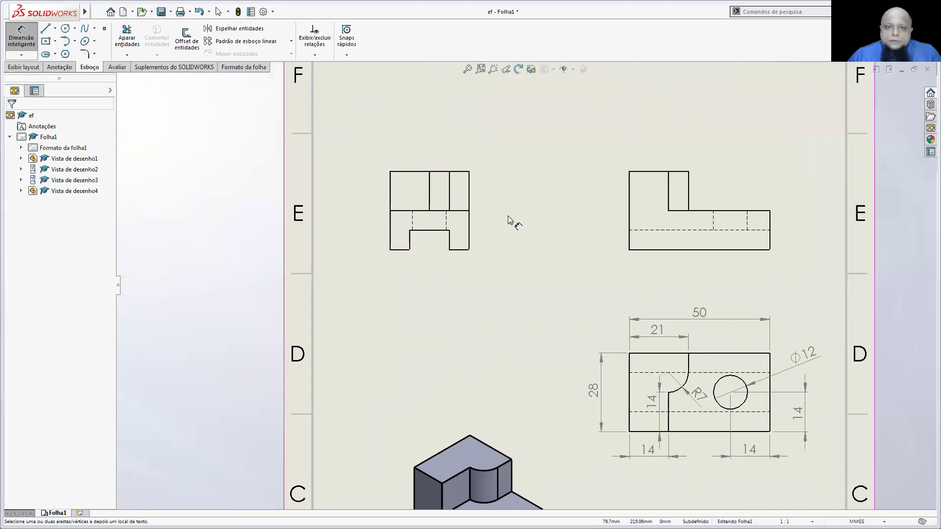
left_click(767, 219)
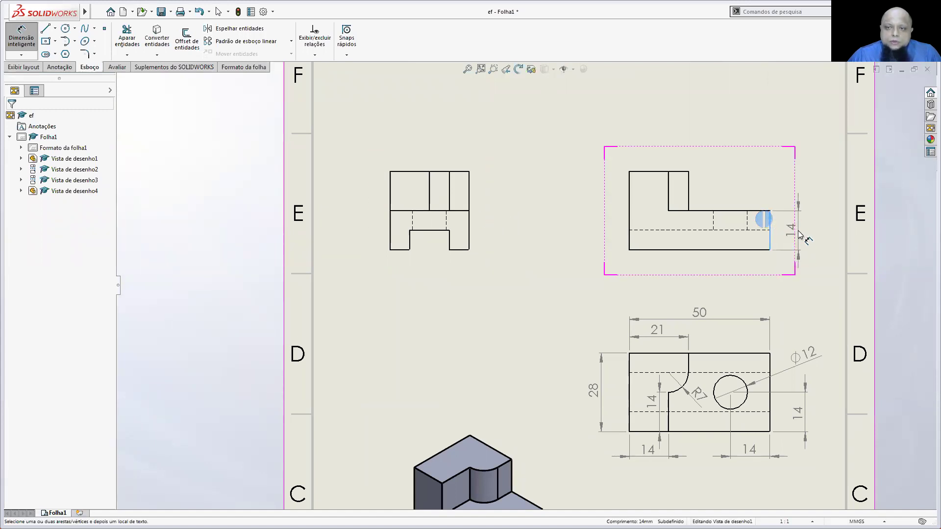
left_click(799, 244)
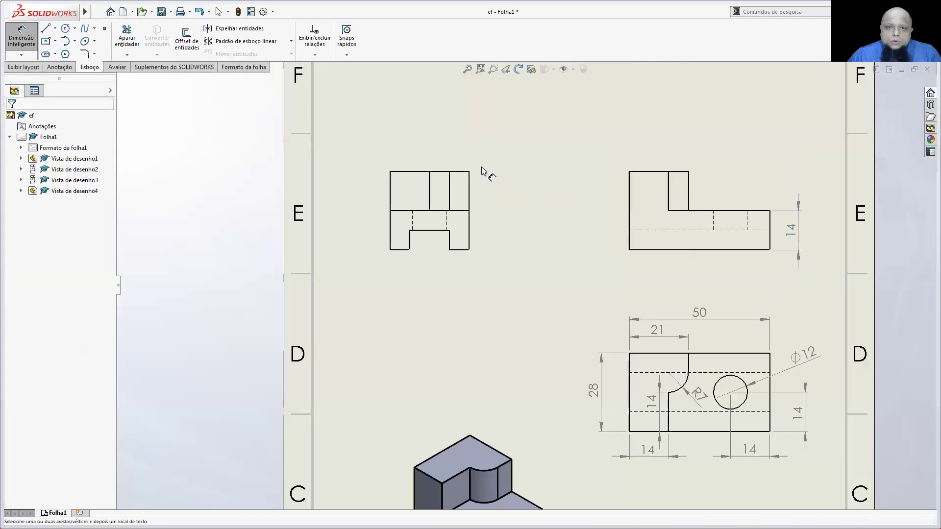
- Dimension the overall height of the front view along its left edge, placing it outside the outline
left_click(630, 203)
left_click(609, 210)
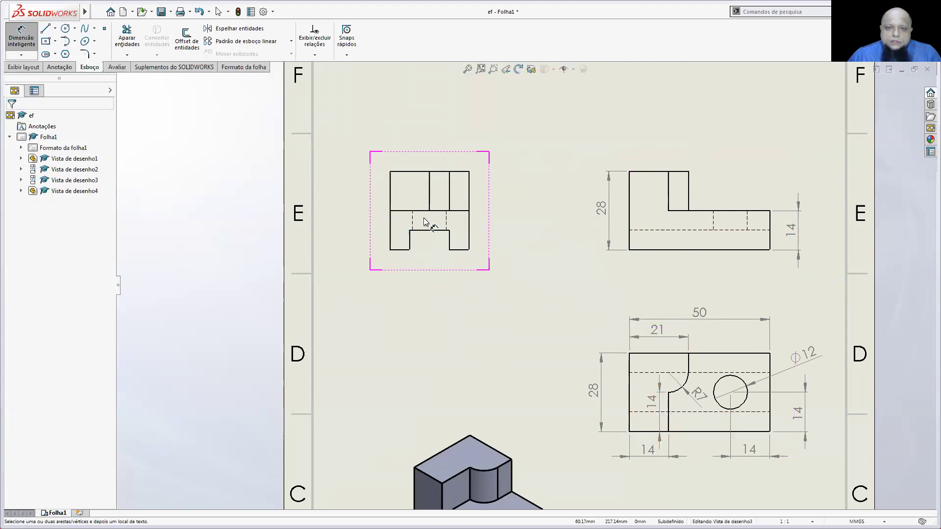
- Dimension the bottom slot in the side view, placing its width beneath the outline and its depth outside the left edge
scroll(425, 221, "down", 2)
left_click(445, 248)
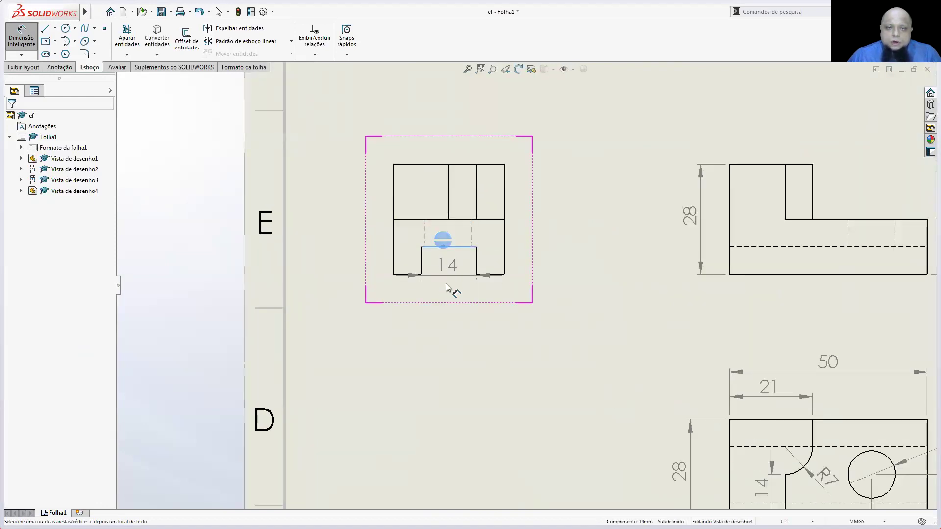
left_click(448, 304)
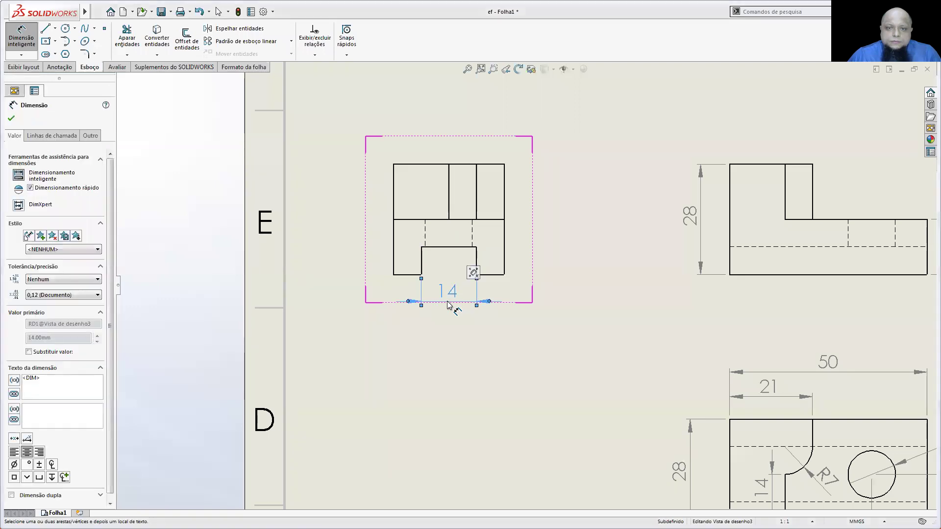
left_click(421, 259)
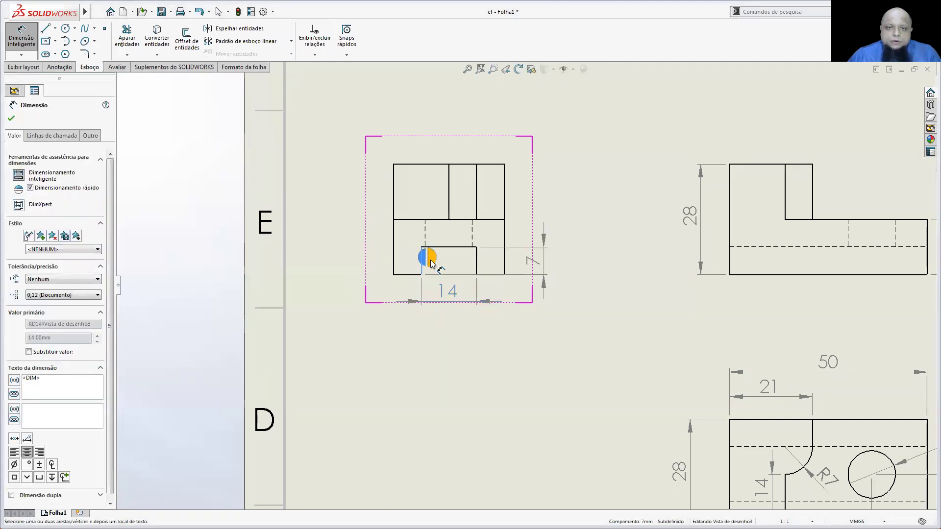
left_click(370, 261)
- Dimension the right foot's width beneath the side view and move the slot width dimension to a lower row
left_click(492, 276)
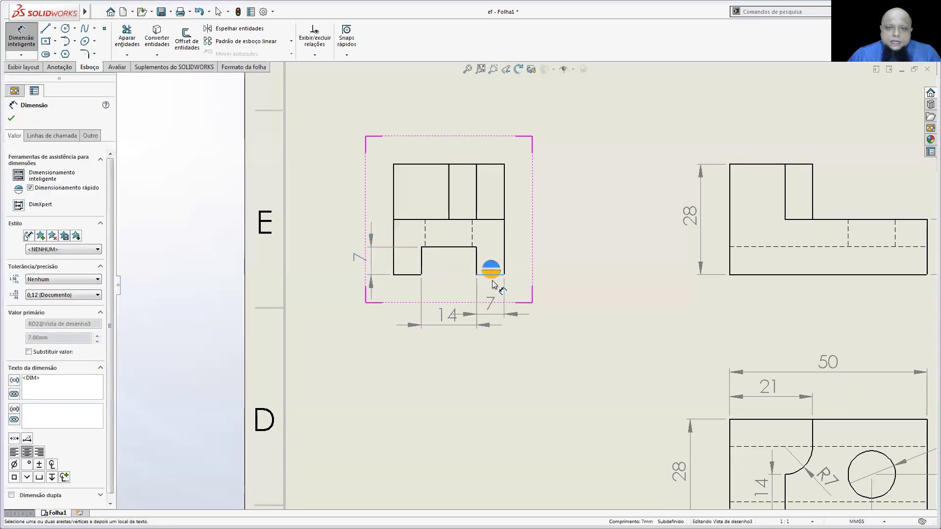
left_click(490, 281)
left_click(453, 303)
left_click_drag(453, 305, 455, 331)
left_click_drag(489, 288, 487, 301)
left_click(512, 330)
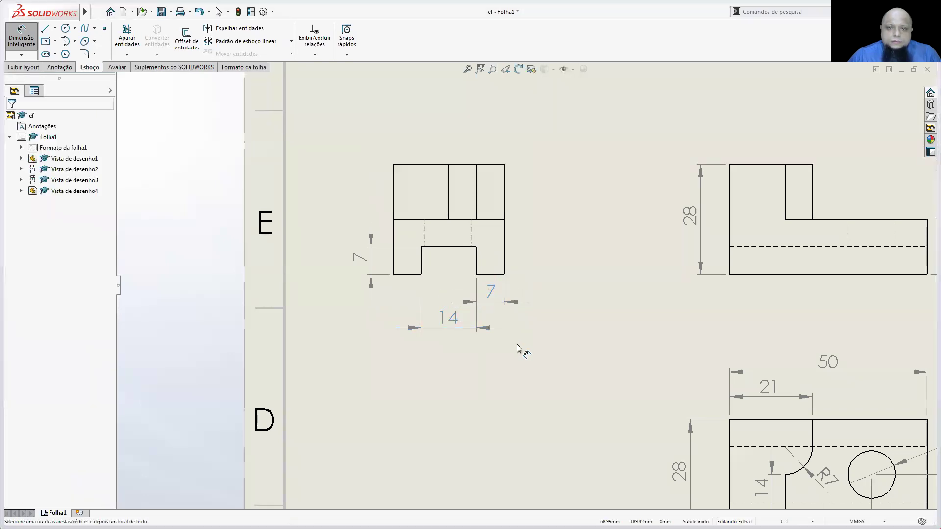
- Dimension the height of the raised step above the base in the front view, placing it just right of the step
scroll(515, 344, "up", 5)
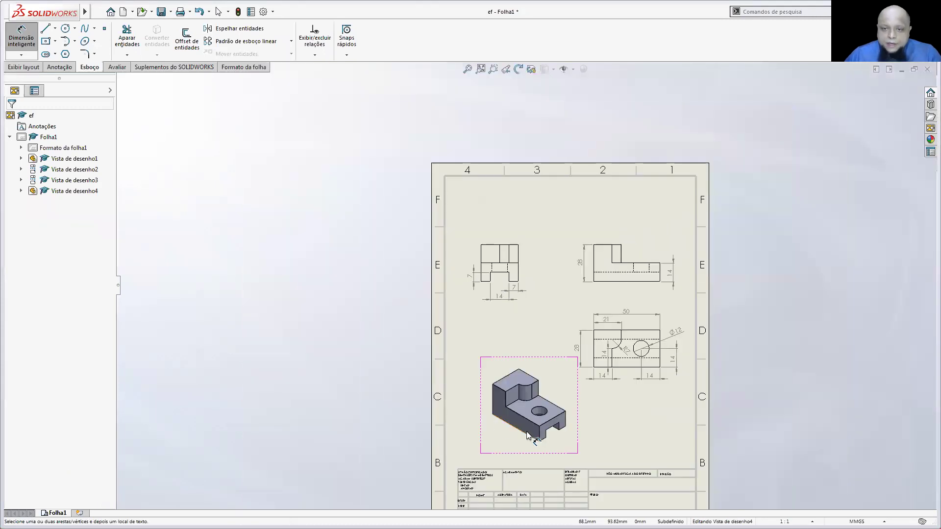
scroll(539, 345, "down", 2)
scroll(700, 265, "down", 2)
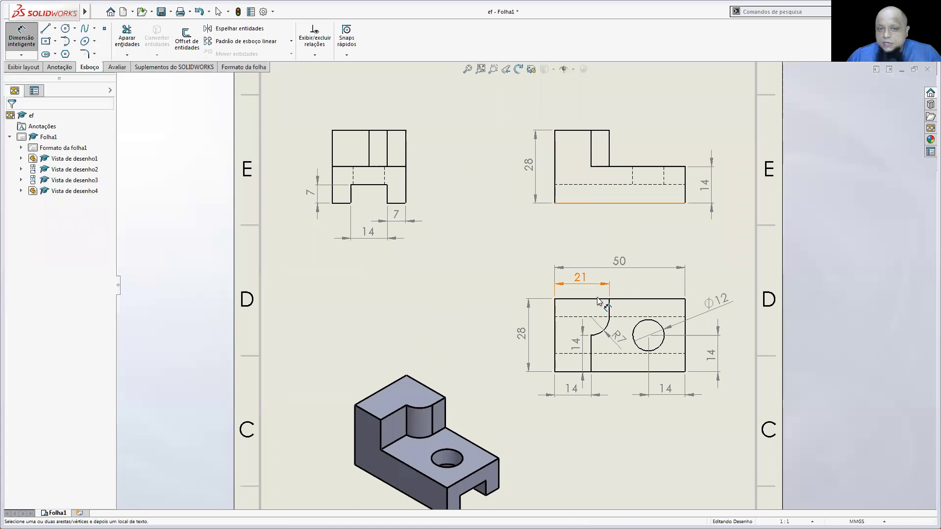
scroll(617, 191, "up", 5)
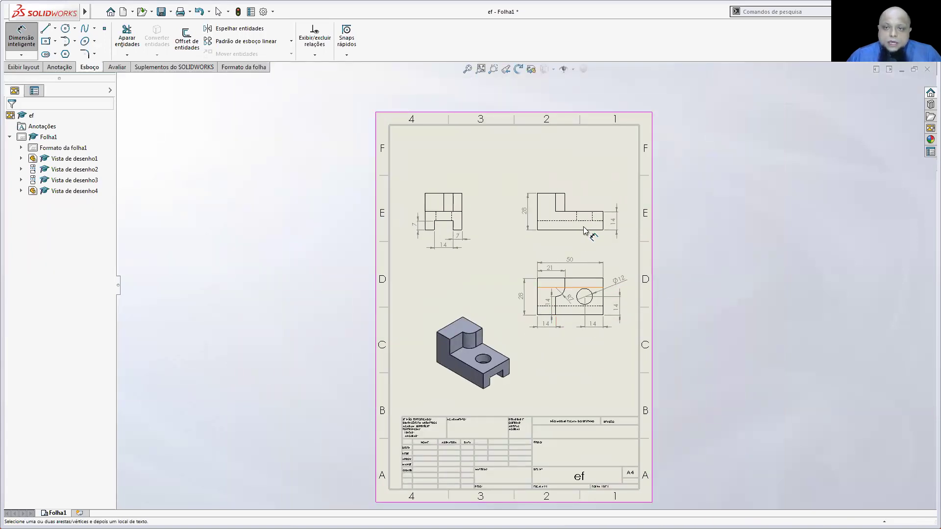
scroll(581, 248, "down", 4)
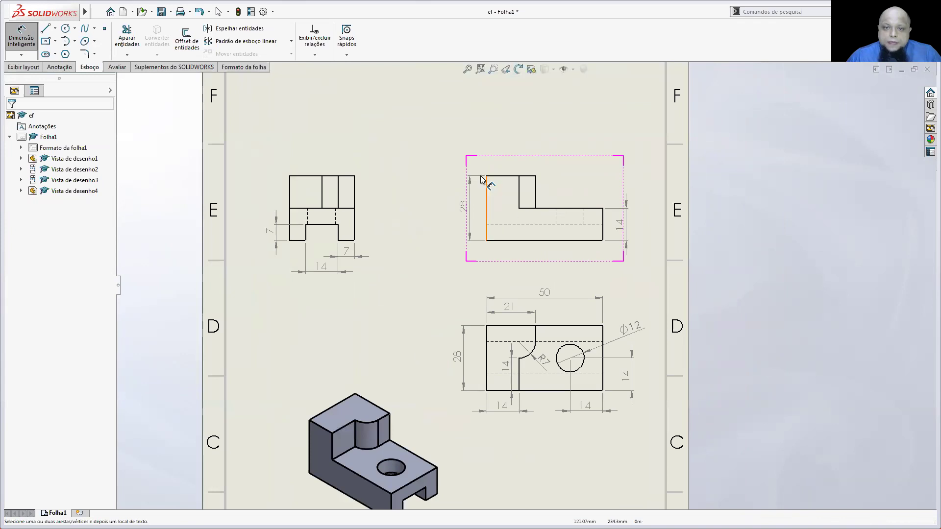
left_click(526, 176)
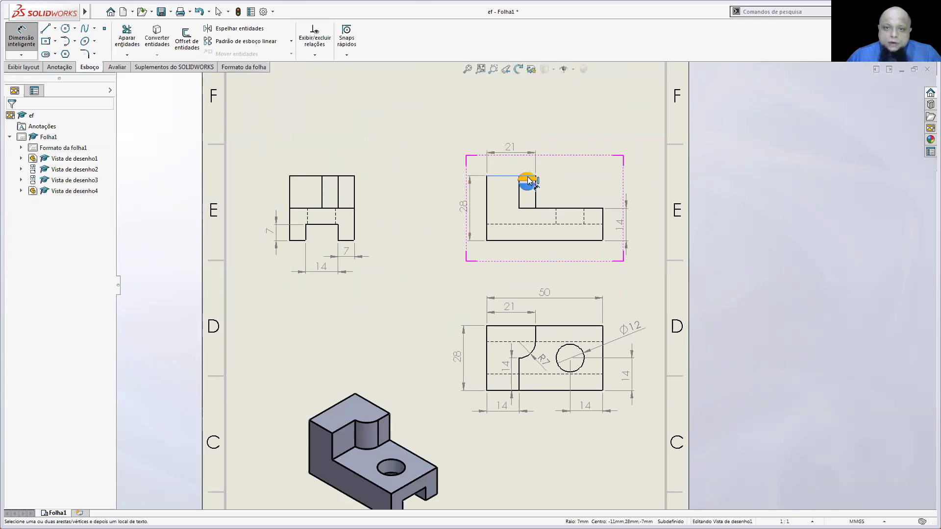
left_click(543, 210)
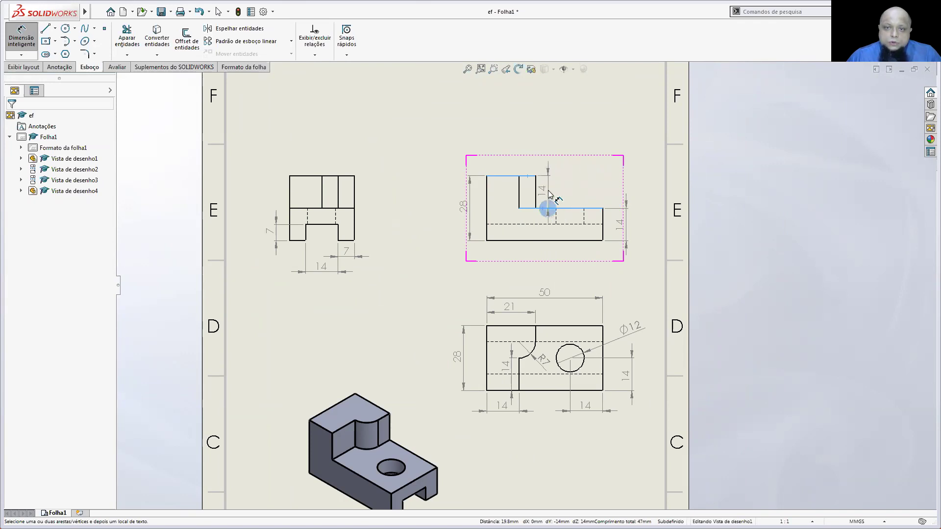
left_click(550, 193)
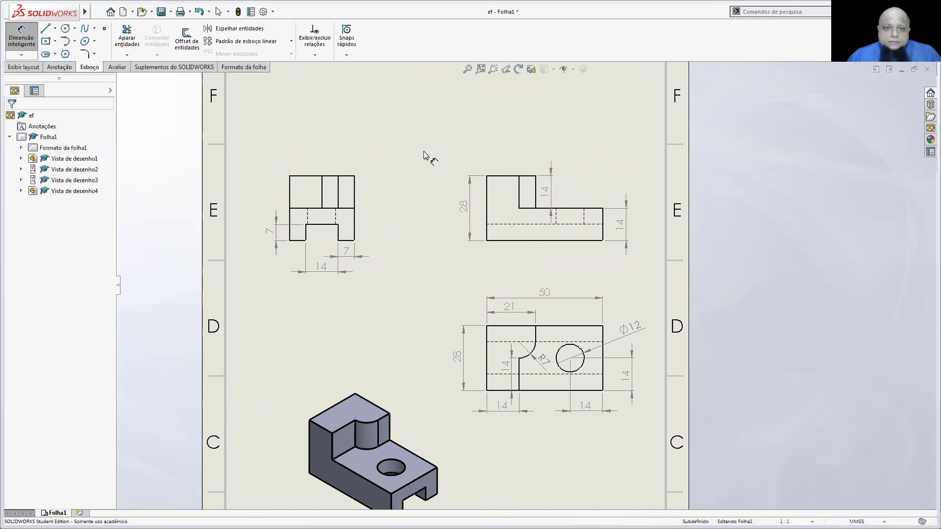
- Save the drawing as ef in the AULA folder as a drawing file, together with the modified part
scroll(455, 315, "up", 3)
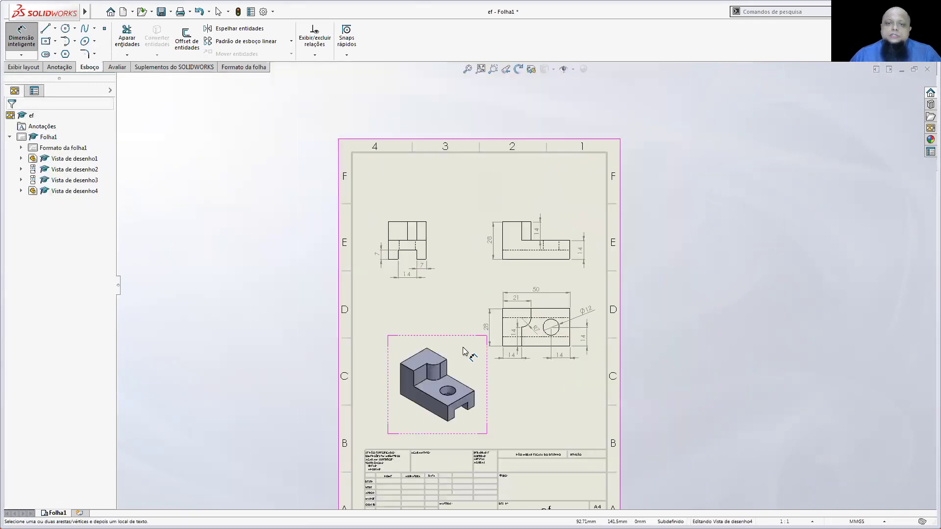
scroll(485, 377, "down", 1)
scroll(483, 377, "down", 1)
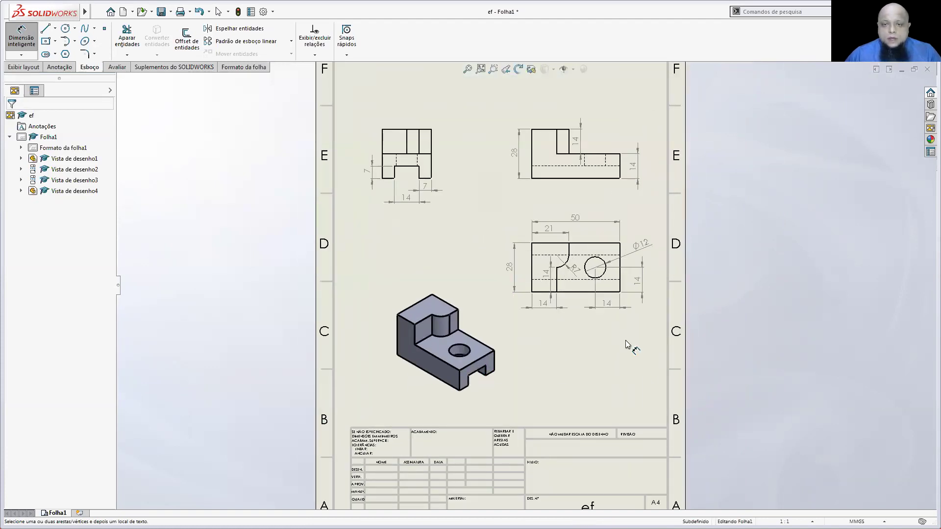
key("f")
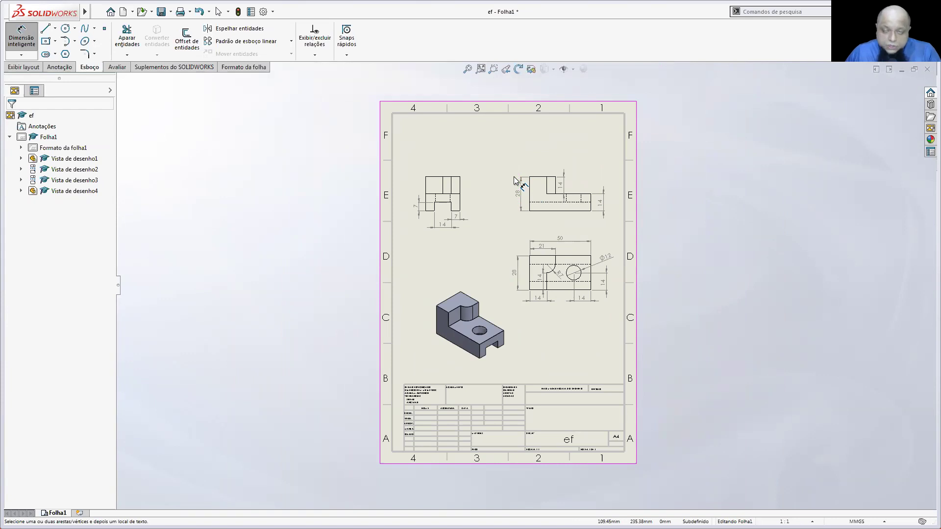
key("Escape")
key("f")
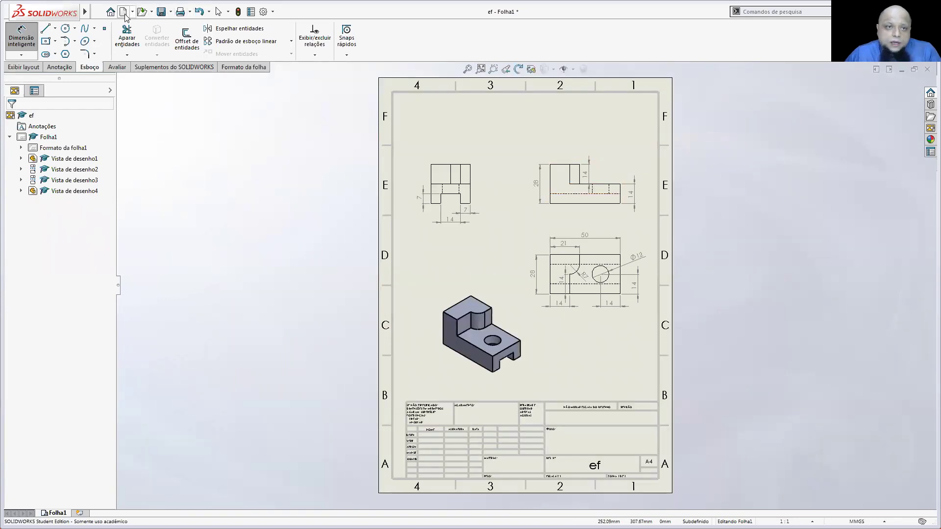
left_click(161, 12)
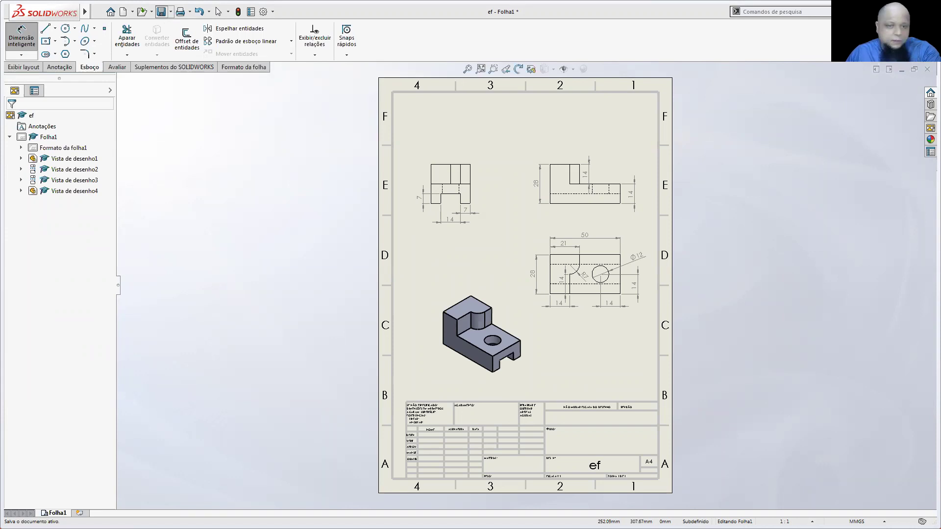
left_click(161, 12)
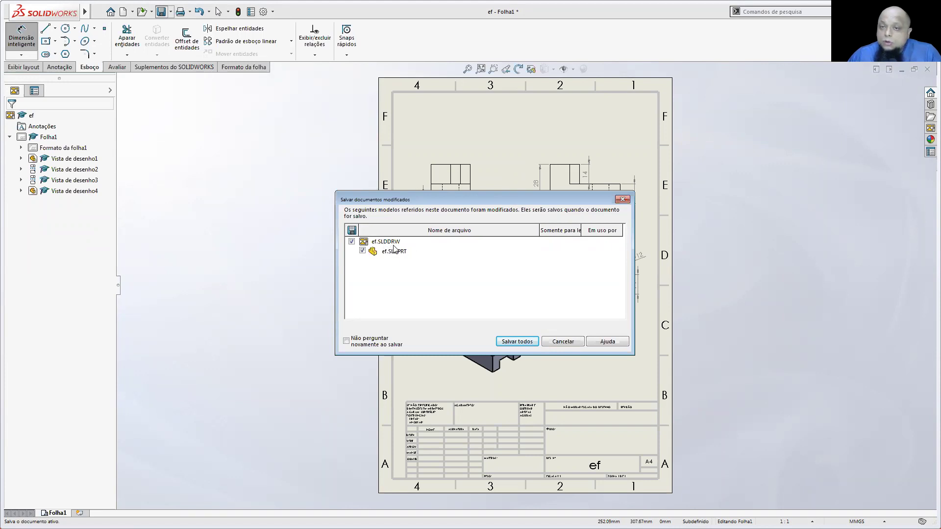
left_click(518, 340)
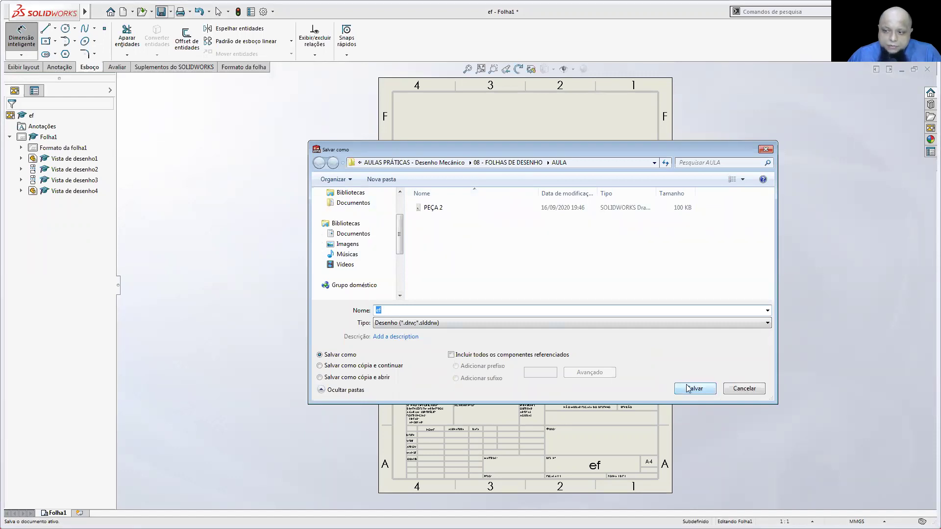
left_click(689, 389)
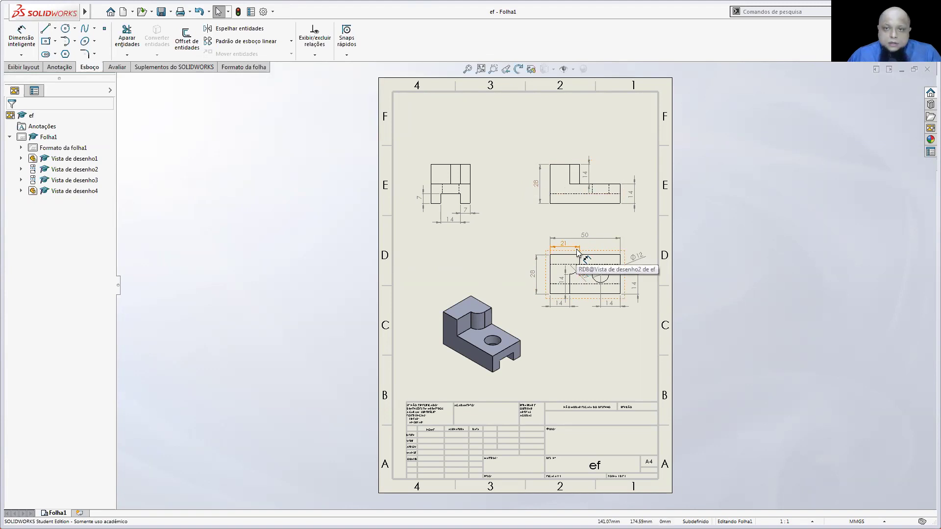
- Show the standard views of part ef in the view palette
scroll(578, 211, "down", 3)
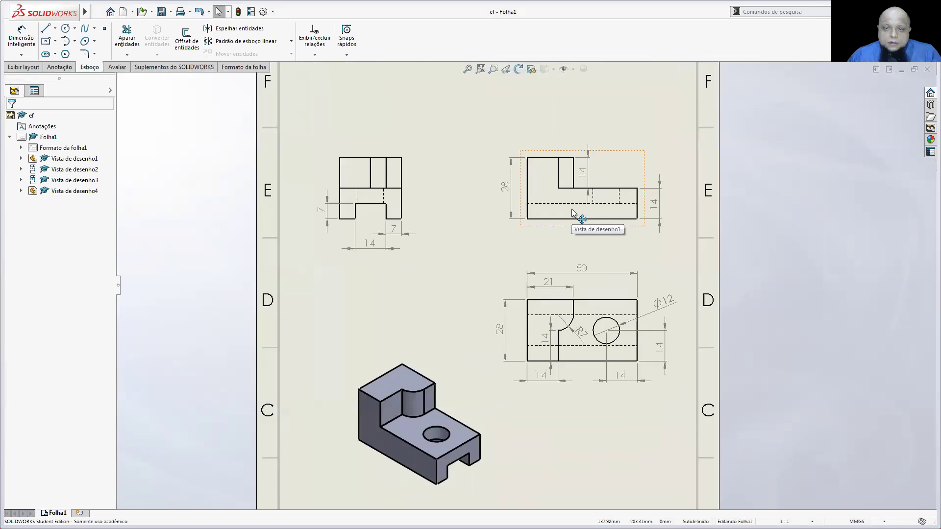
mouse_move(572, 211)
left_mouse_down()
mouse_move(558, 243)
mouse_move(513, 201)
mouse_move(566, 222)
left_mouse_up()
scroll(567, 223, "up", 2)
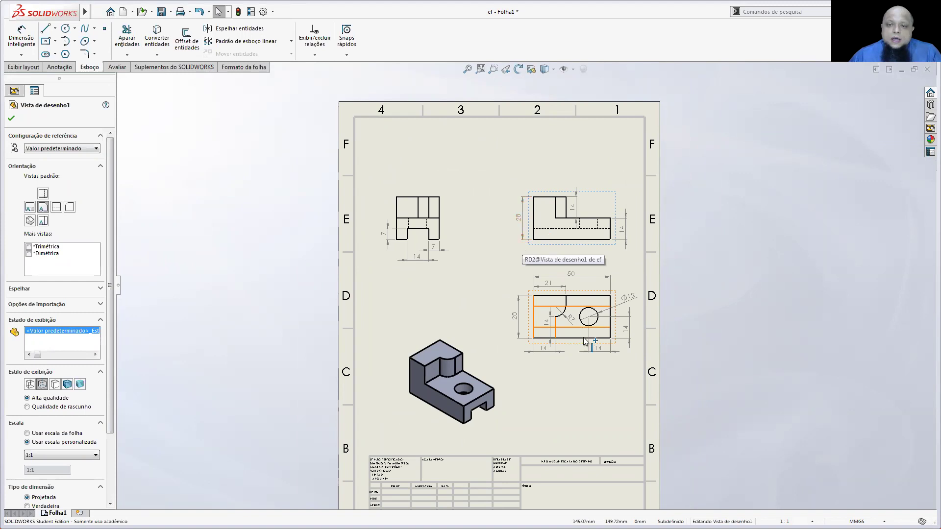
left_click(930, 129)
left_click(817, 80)
left_click(815, 90)
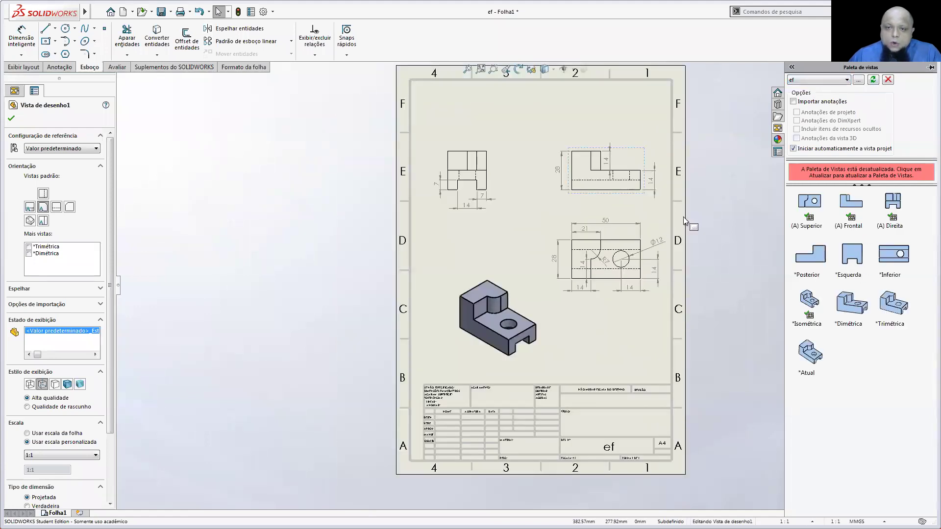
left_click(685, 220)
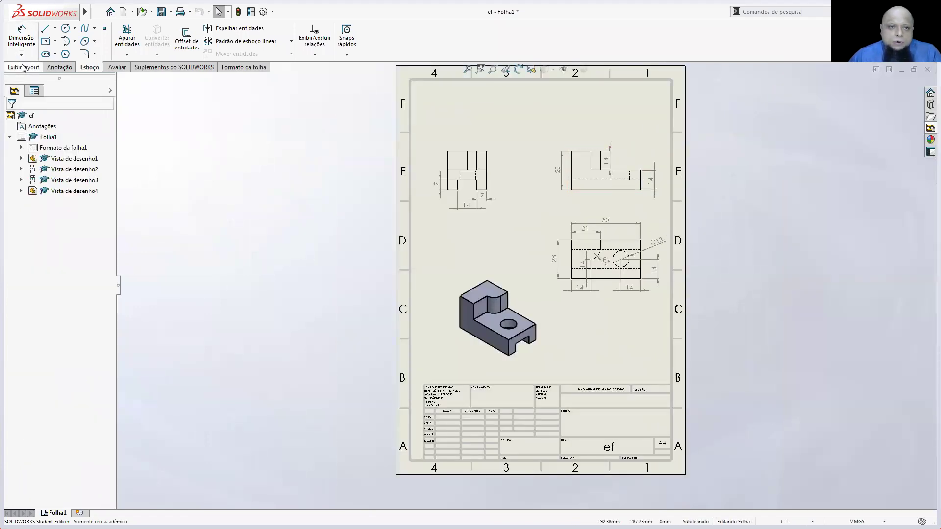
- Project two views from the front view: a bottom view above it and a left side view beyond the sheet's right border
left_click(23, 67)
scroll(675, 183, "down", 3)
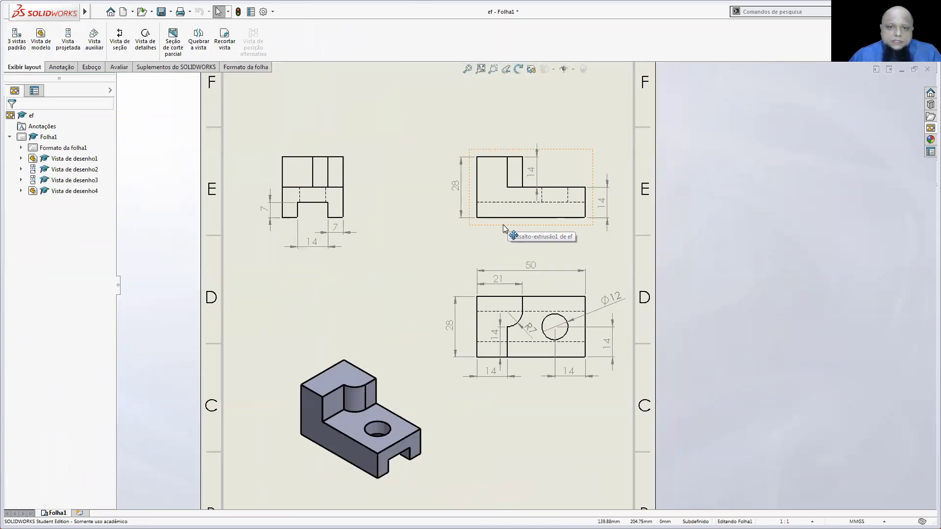
left_click(507, 214)
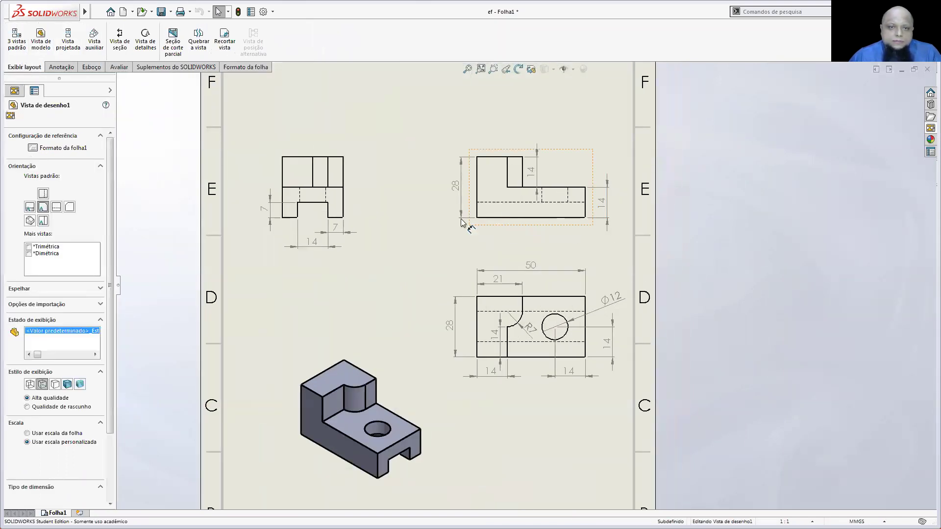
left_click(68, 41)
scroll(538, 128, "up", 2)
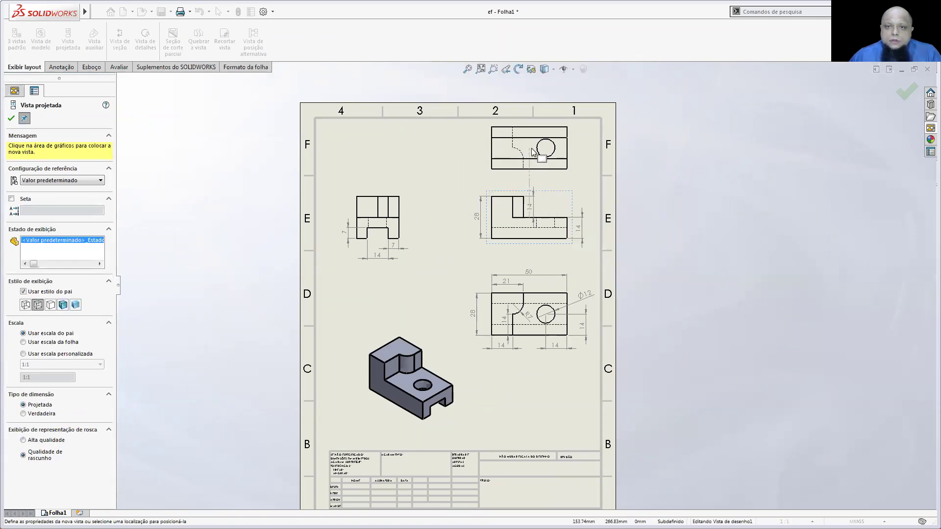
left_click(534, 152)
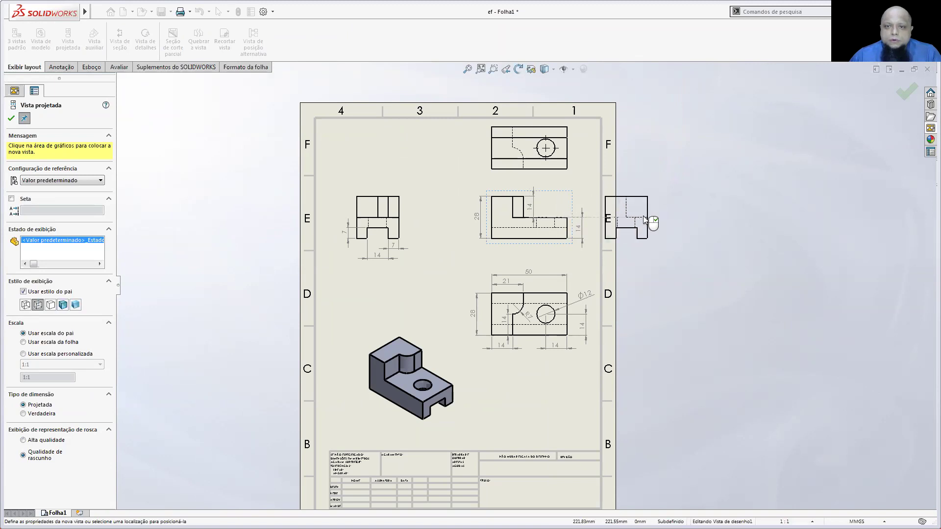
left_click(655, 219)
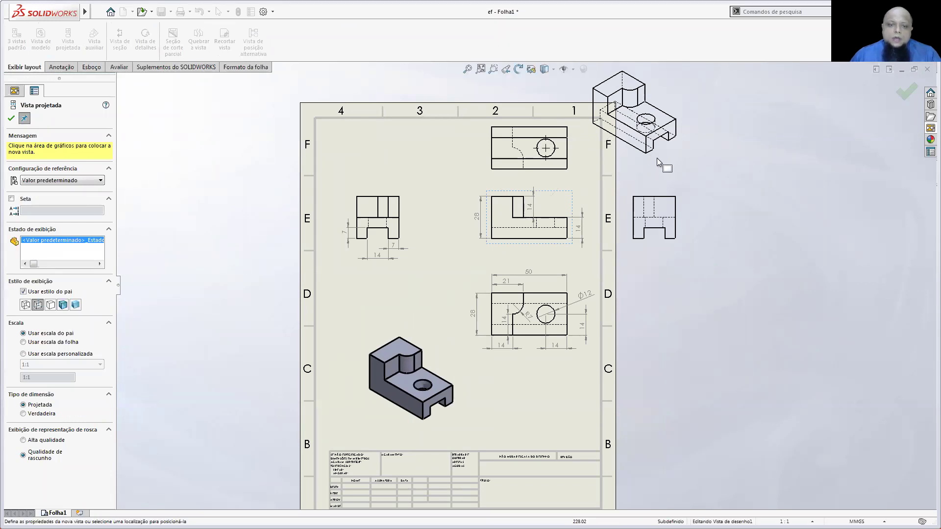
- Try a projected isometric view of the front view beyond the sheet's upper right corner, reposition it and undo it
left_click(688, 157)
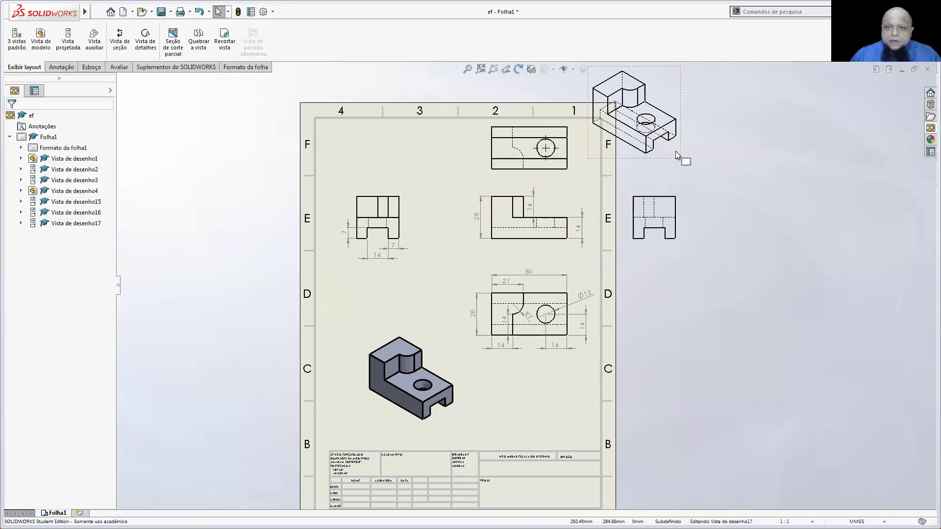
left_click_drag(676, 157, 764, 242)
mouse_move(653, 160)
left_mouse_down()
mouse_move(756, 246)
mouse_move(452, 319)
mouse_move(500, 269)
mouse_move(605, 218)
mouse_move(574, 247)
mouse_move(546, 241)
mouse_move(554, 235)
mouse_move(662, 185)
mouse_move(432, 426)
mouse_move(669, 283)
mouse_move(765, 141)
left_mouse_up()
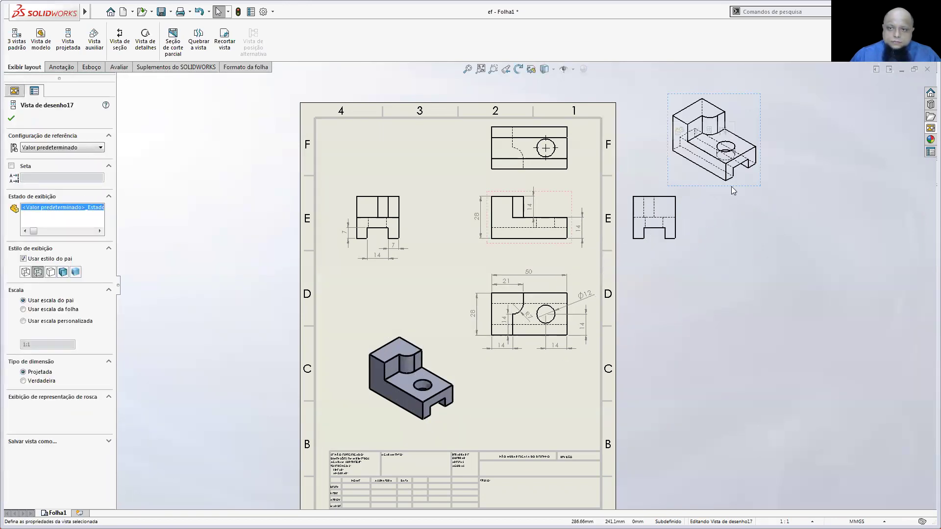
key("ctrl+z")
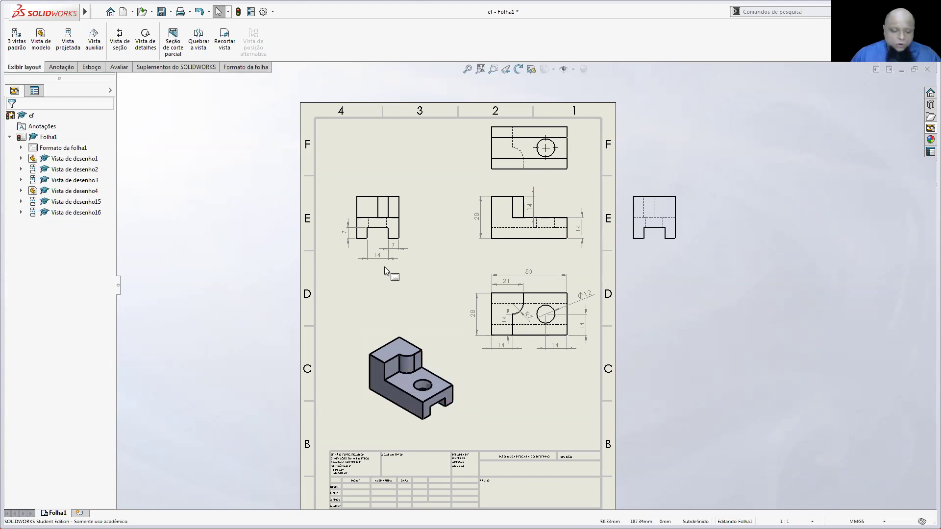
key("ctrl+Tab")
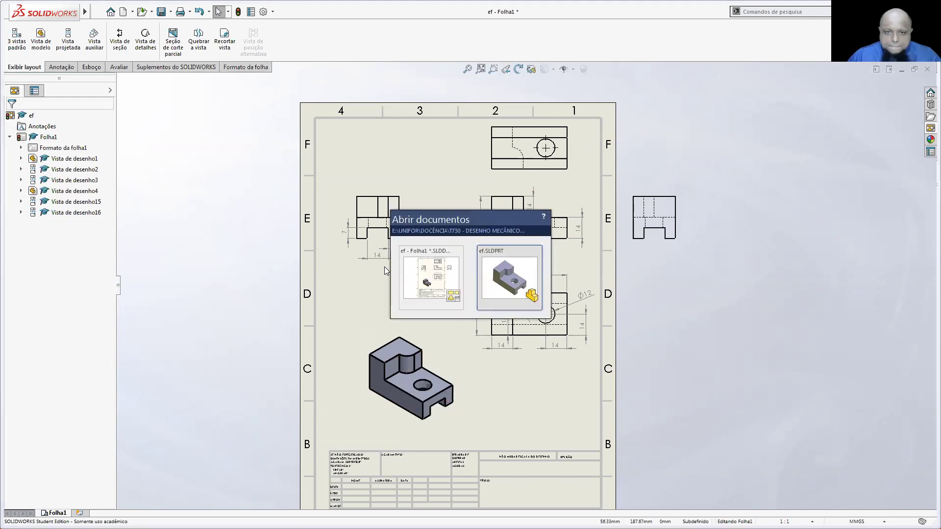
key("ctrl+Tab")
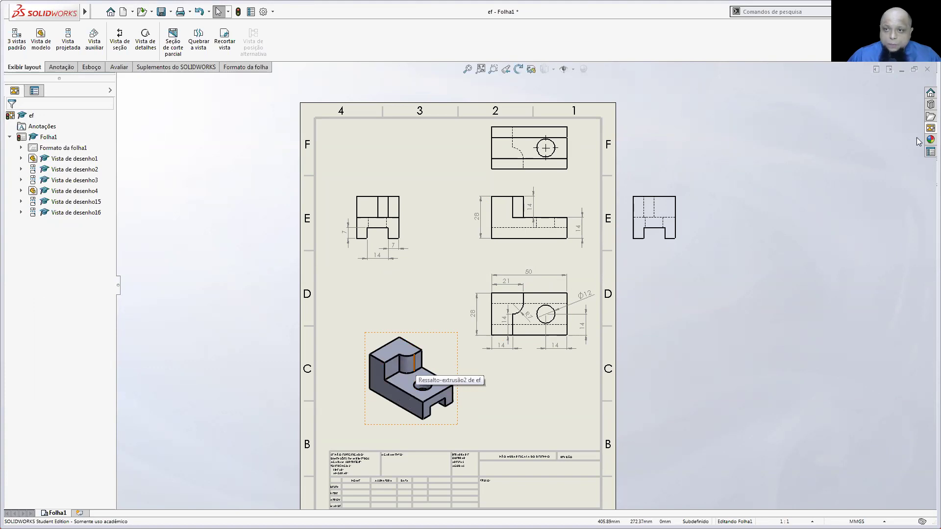
- Place two different unshaded pictorial views of part ef below the top view, one inside the sheet and one beyond its border
left_click(931, 128)
left_click_drag(848, 307, 549, 398)
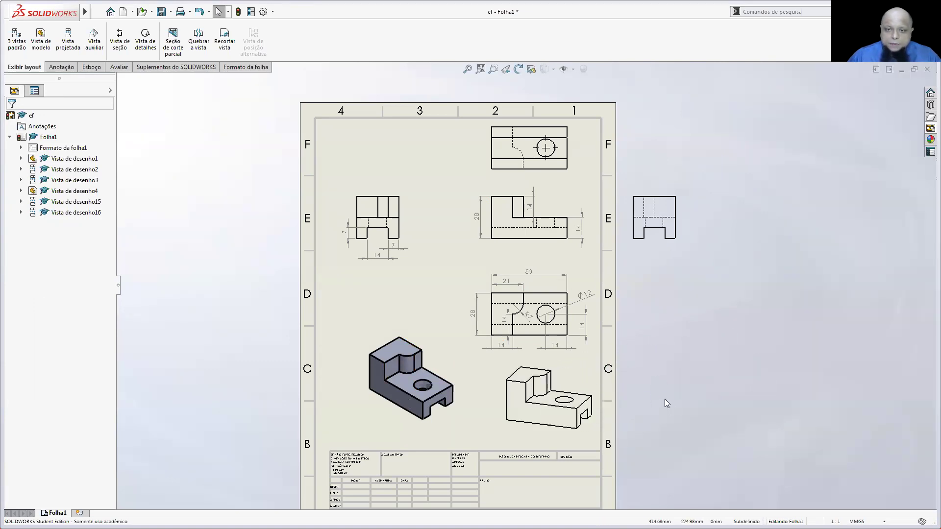
left_click(930, 127)
left_click_drag(886, 282, 668, 401)
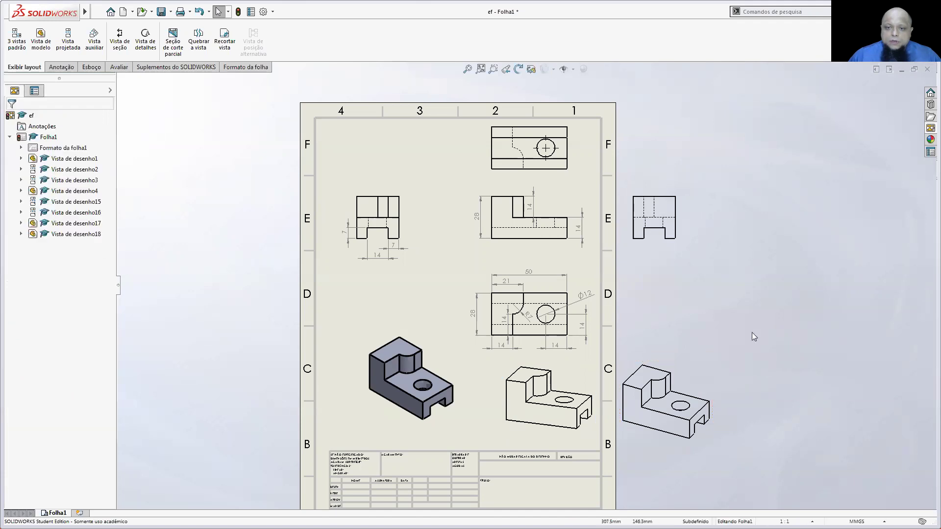
- Examine part ef from several orientations and compare it with the drawing, including the hole in the dimensioned top view
key("ctrl+Tab")
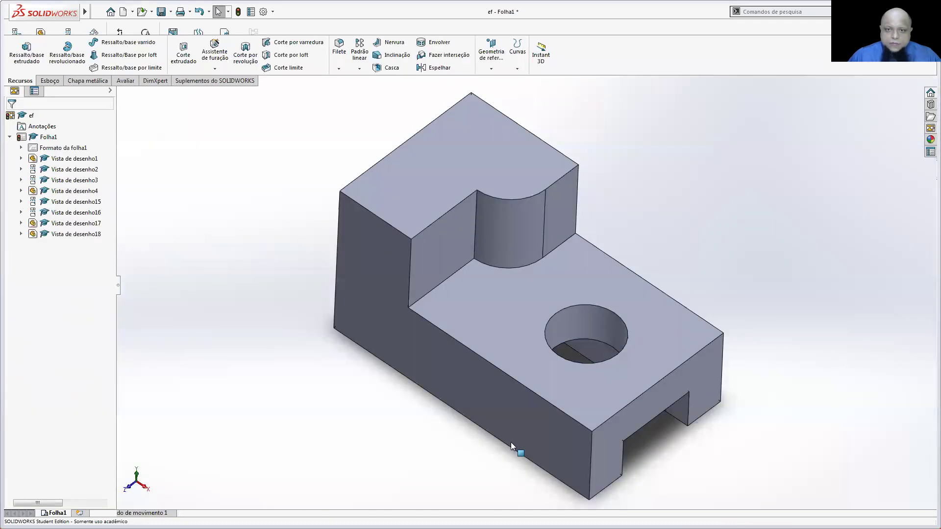
middle_click_drag(513, 385, 570, 169)
mouse_move(546, 249)
middle_mouse_down()
mouse_move(497, 287)
mouse_move(343, 243)
mouse_move(355, 251)
middle_mouse_up()
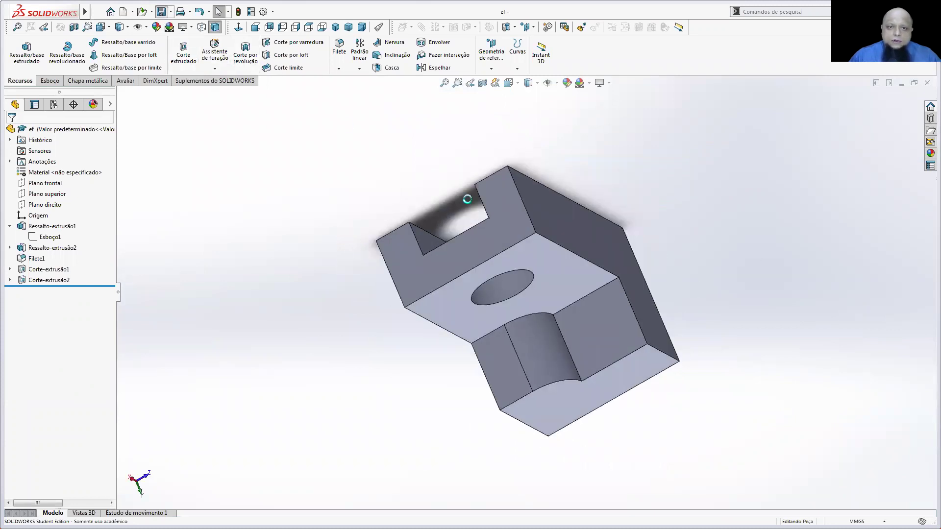
key("ctrl+Tab")
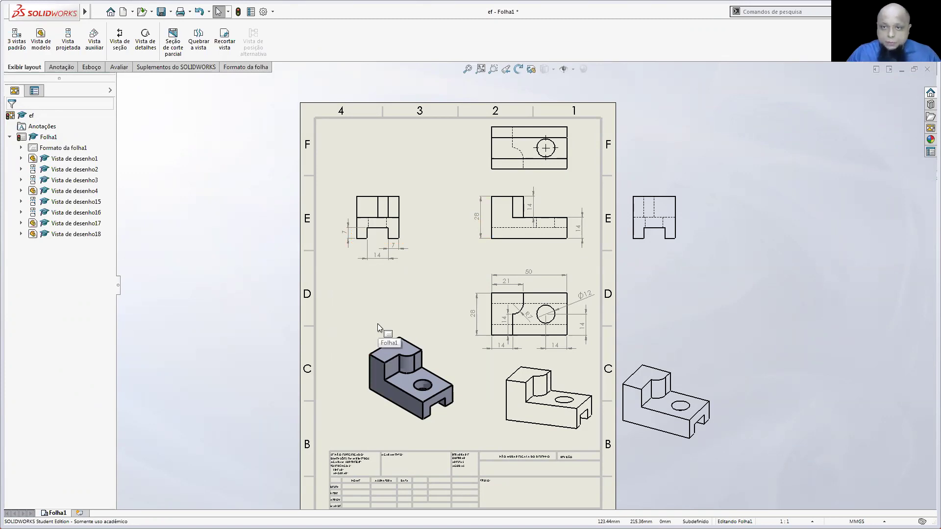
key("ctrl+Tab")
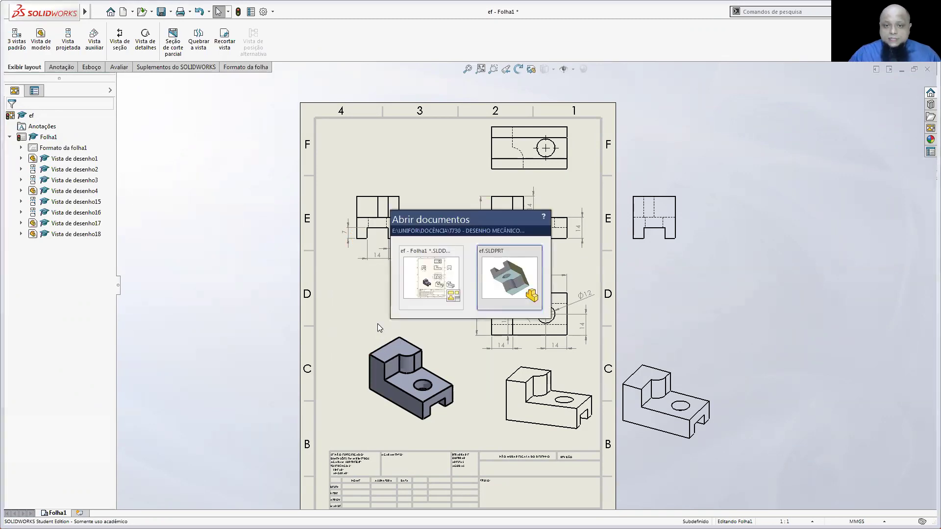
mouse_move(458, 271)
middle_mouse_down()
mouse_move(506, 319)
mouse_move(487, 205)
mouse_move(535, 381)
mouse_move(489, 276)
middle_mouse_up()
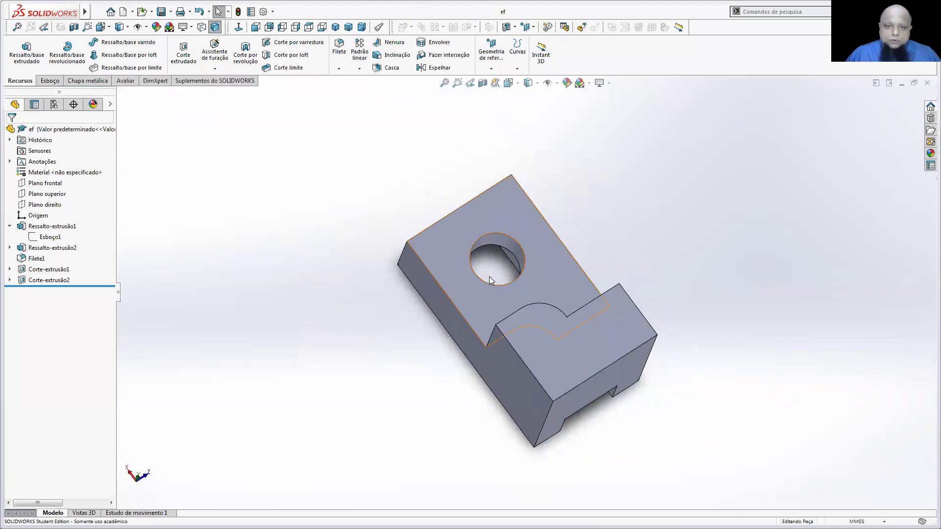
key("ctrl+Tab")
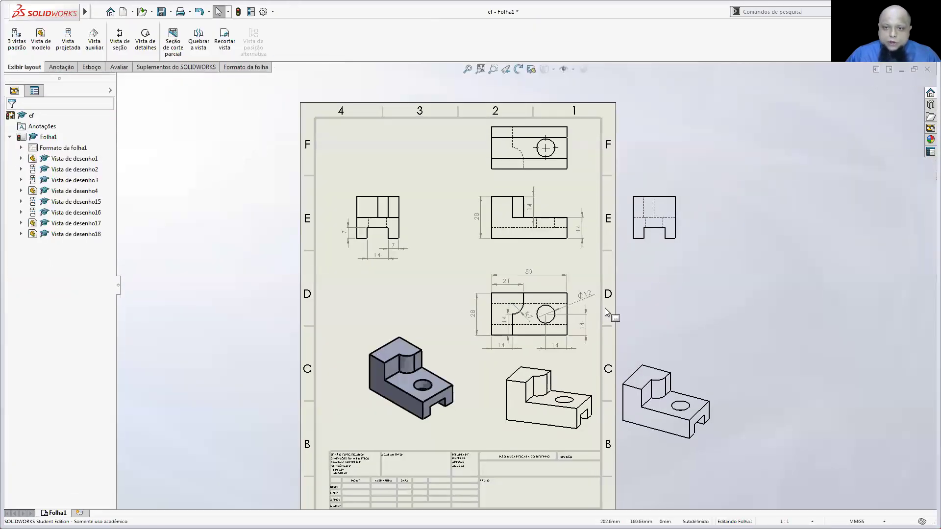
scroll(588, 304, "down", 4)
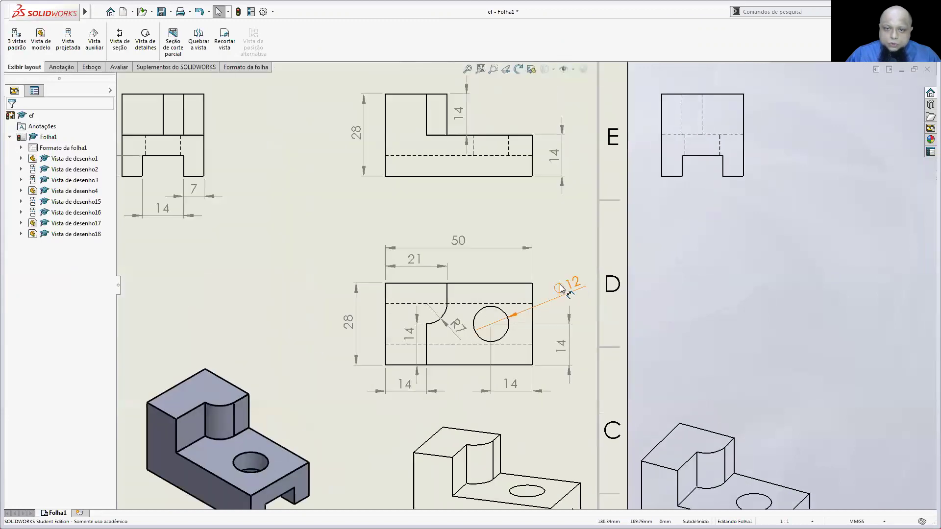
- Set the diameter of the hole in part ef's cut sketch to 20 mm and check the drawing views
key("ctrl+Tab")
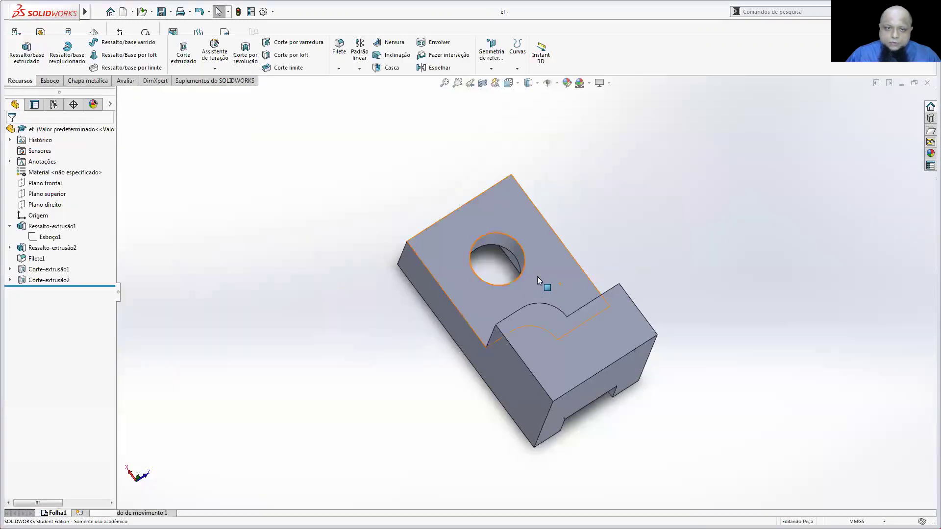
left_click(489, 238)
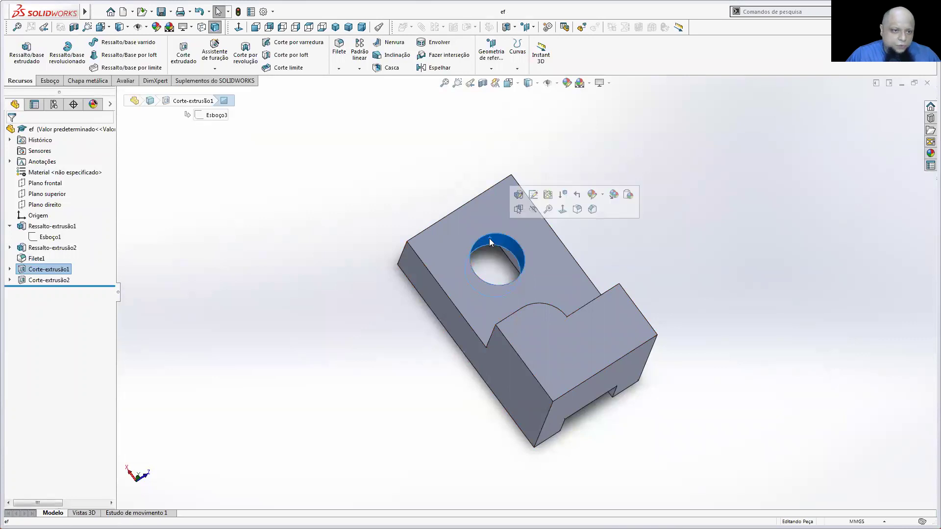
left_click(10, 269)
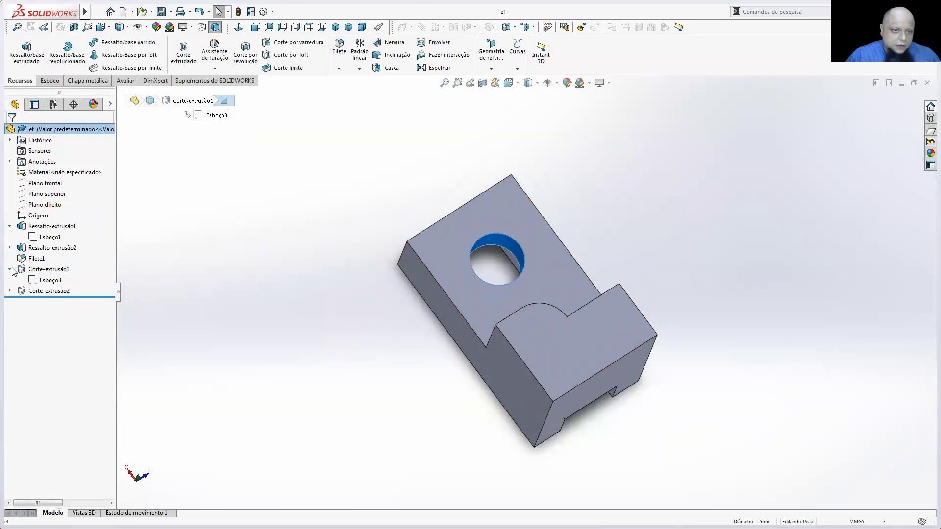
right_click(49, 280)
left_click(51, 251)
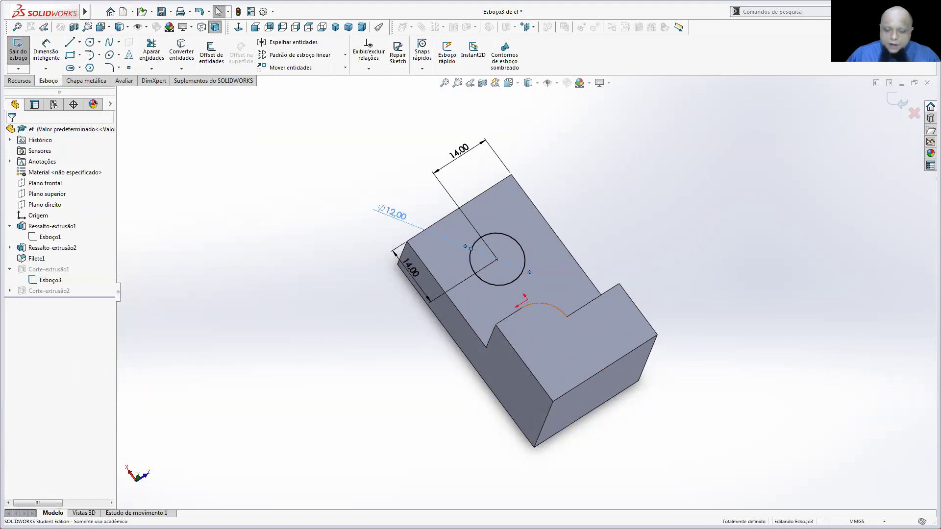
double_click(387, 212)
type("20")
key("Return")
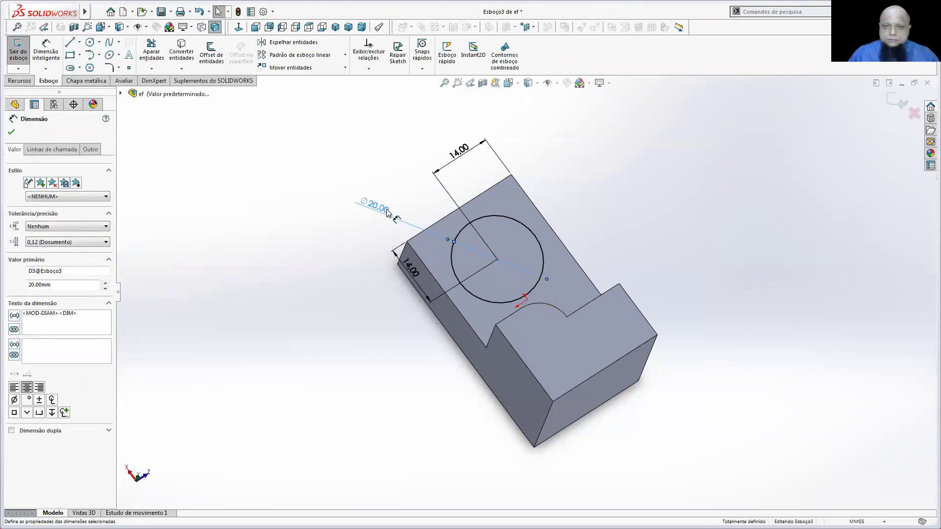
left_click(892, 108)
mouse_move(820, 165)
middle_mouse_down()
mouse_move(724, 219)
mouse_move(731, 229)
mouse_move(702, 219)
mouse_move(802, 240)
mouse_move(811, 231)
mouse_move(711, 222)
middle_mouse_up()
key("ctrl+Tab")
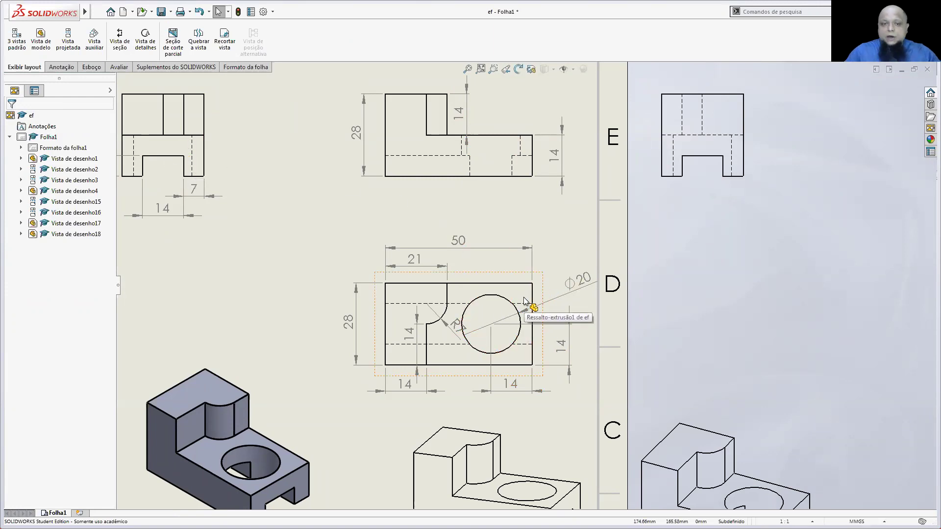
scroll(523, 300, "up", 3)
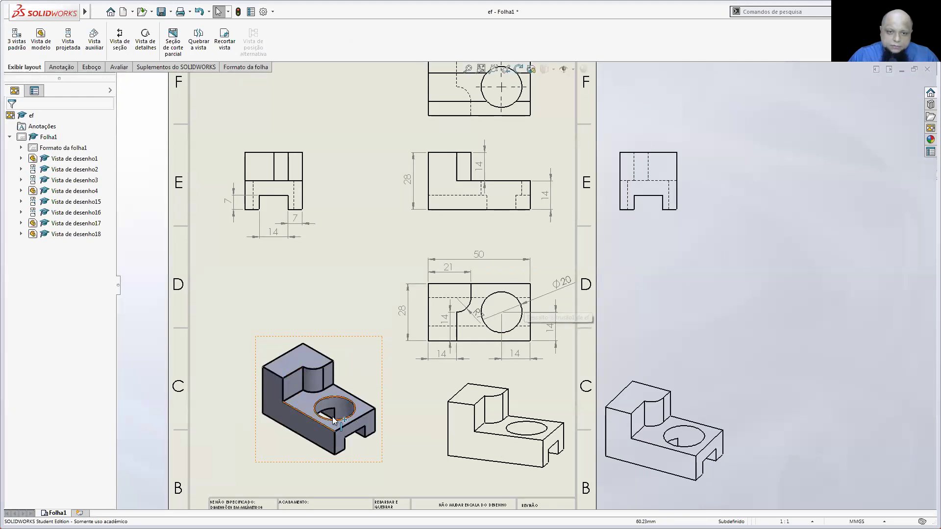
left_click(325, 384)
- Set the hole diameter in part ef's cut sketch to 12 mm and finish the sketch
key("ctrl+Tab")
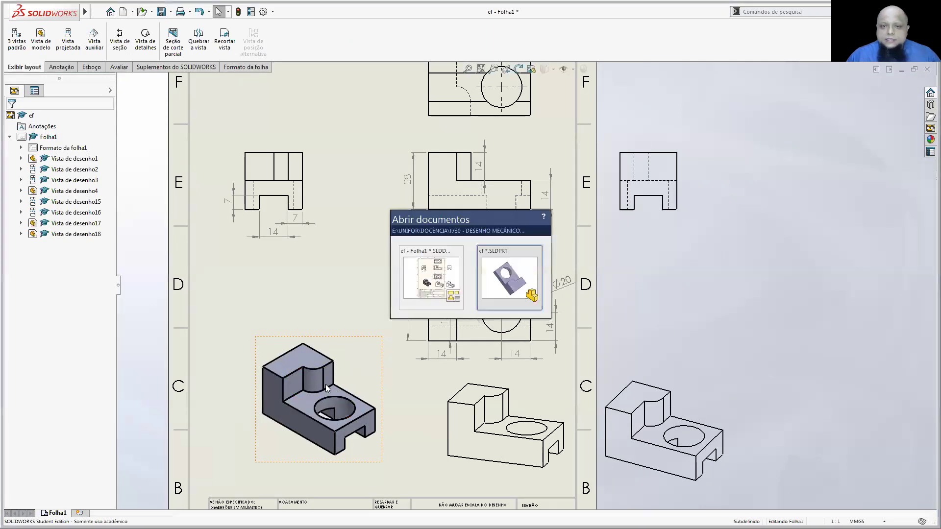
right_click(44, 279)
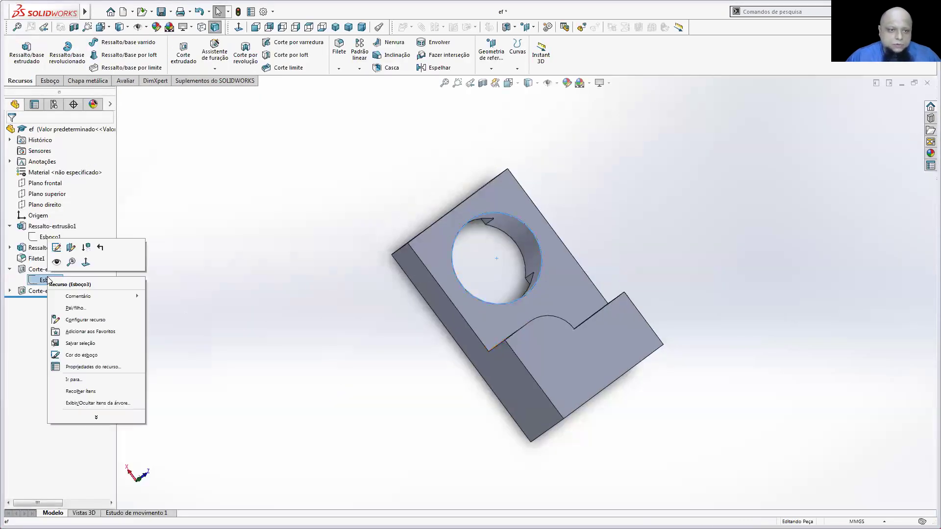
left_click(57, 247)
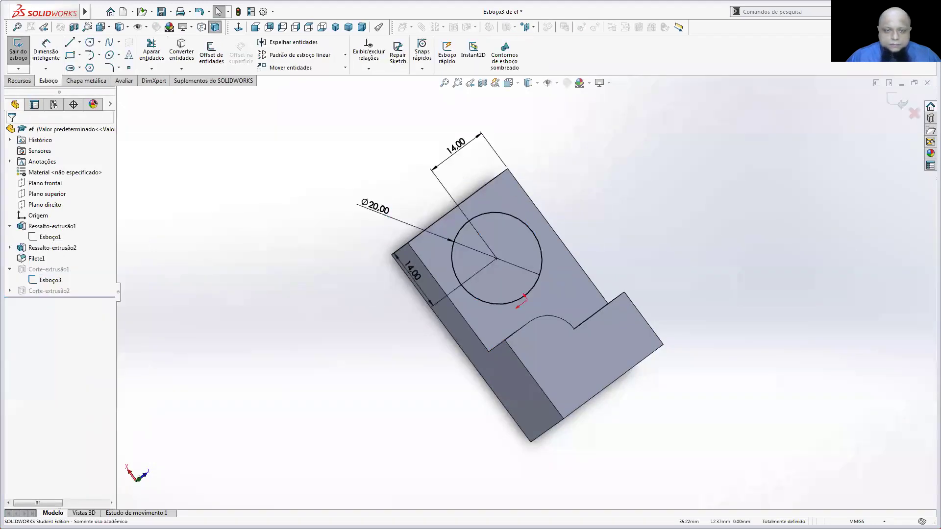
double_click(375, 206)
type("12")
key("Return")
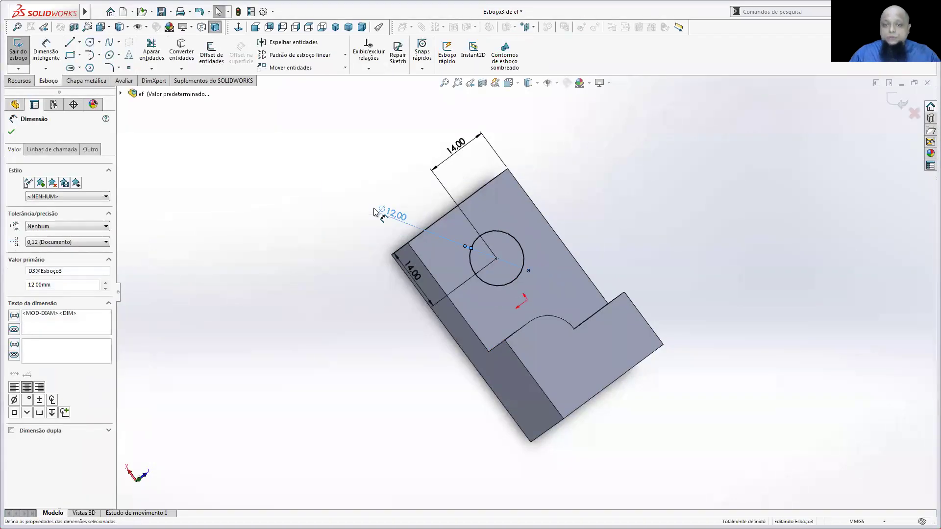
left_click(896, 102)
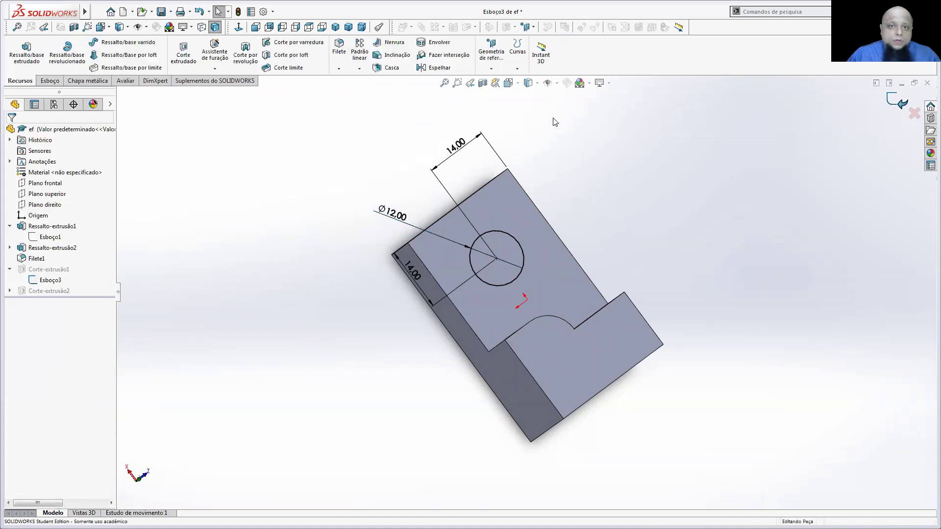
- Show part ef in isometric orientation and assign it the material Bordo from the Madeiras category
left_click(351, 28)
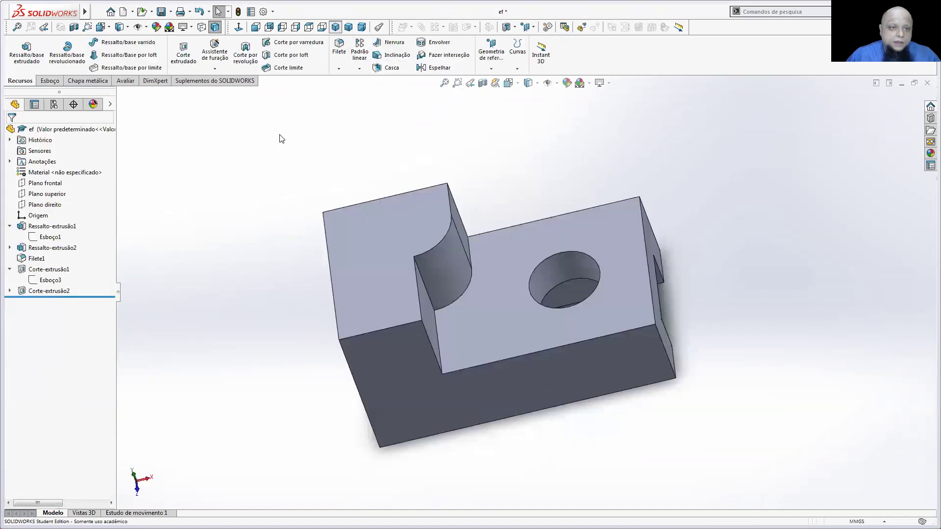
right_click(69, 179)
key("Escape")
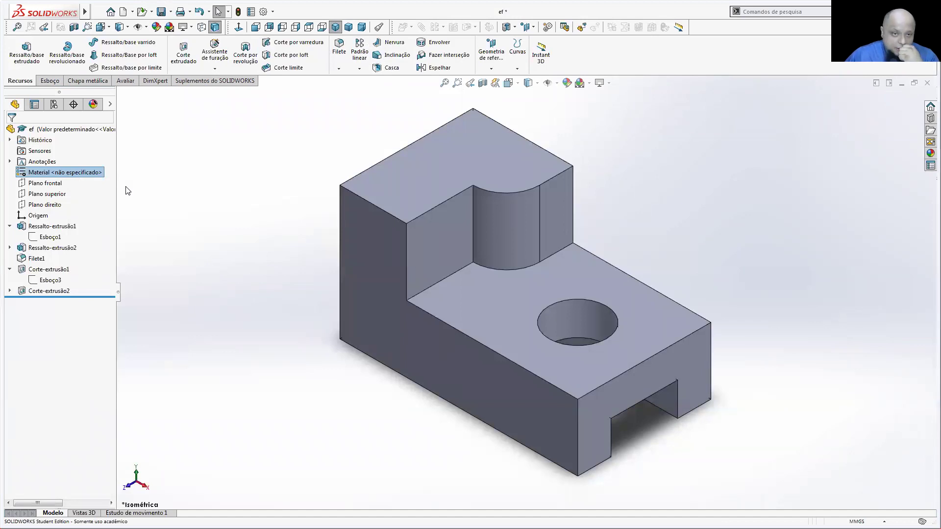
double_click(63, 172)
left_click_drag(410, 321, 408, 338)
left_click(314, 378)
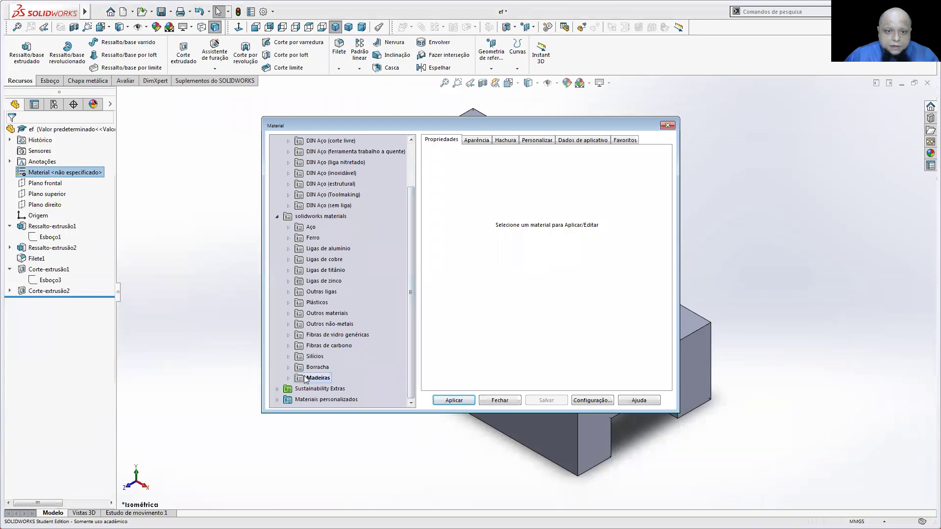
left_click(289, 378)
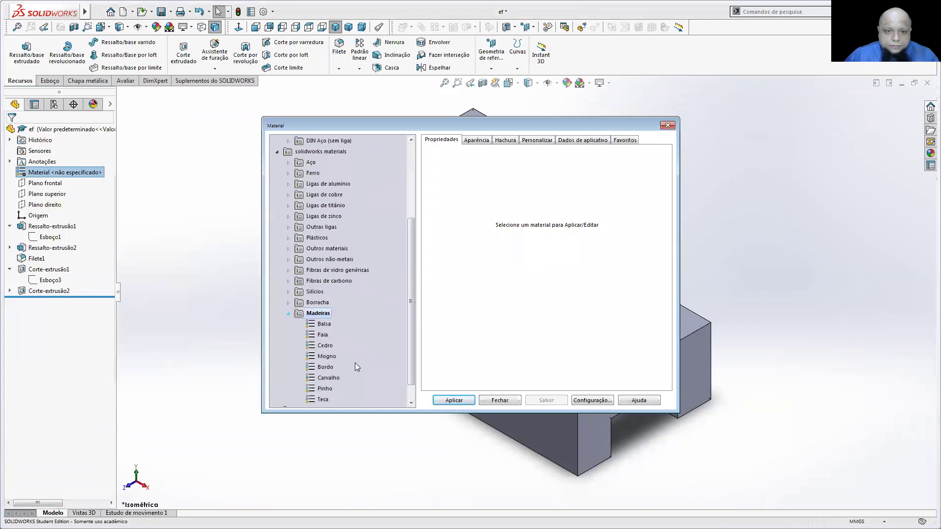
left_click(319, 367)
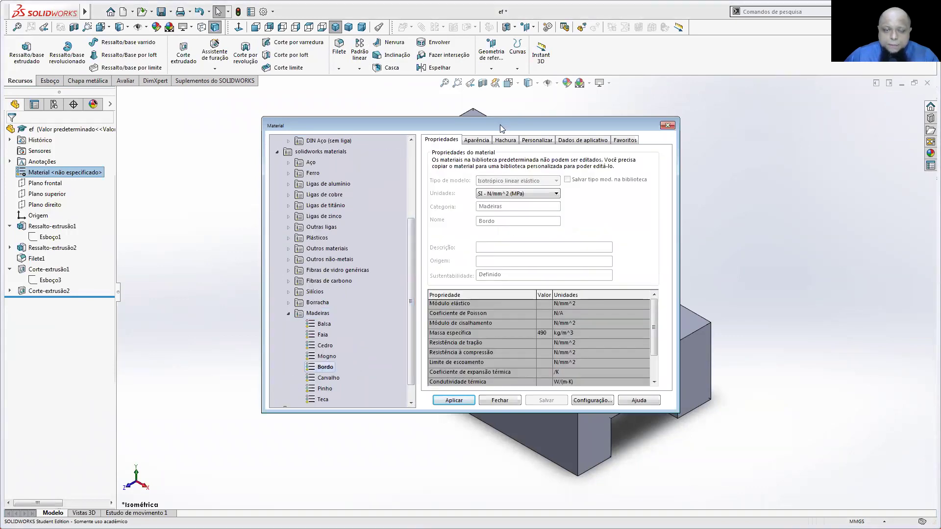
left_click_drag(500, 128, 370, 92)
left_click(323, 364)
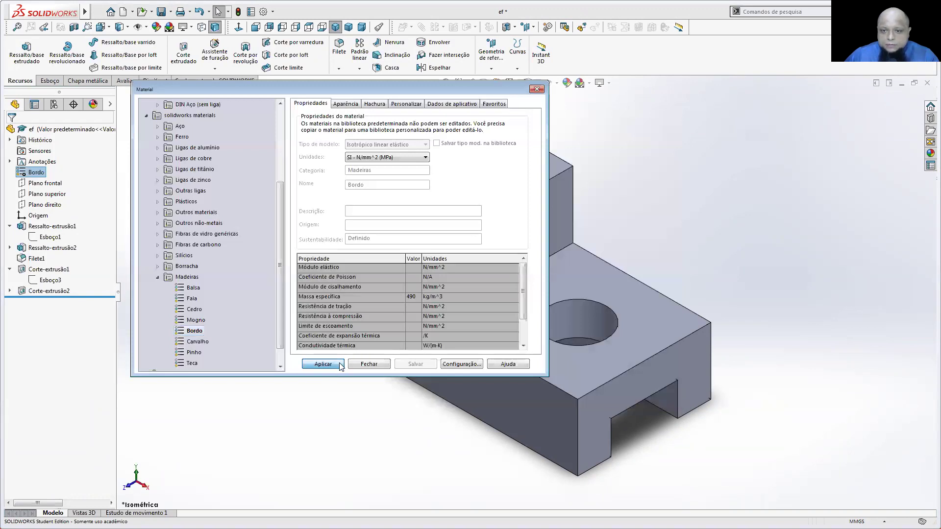
- Change the material of part ef to Mogno and finish the material assignment
left_click(187, 320)
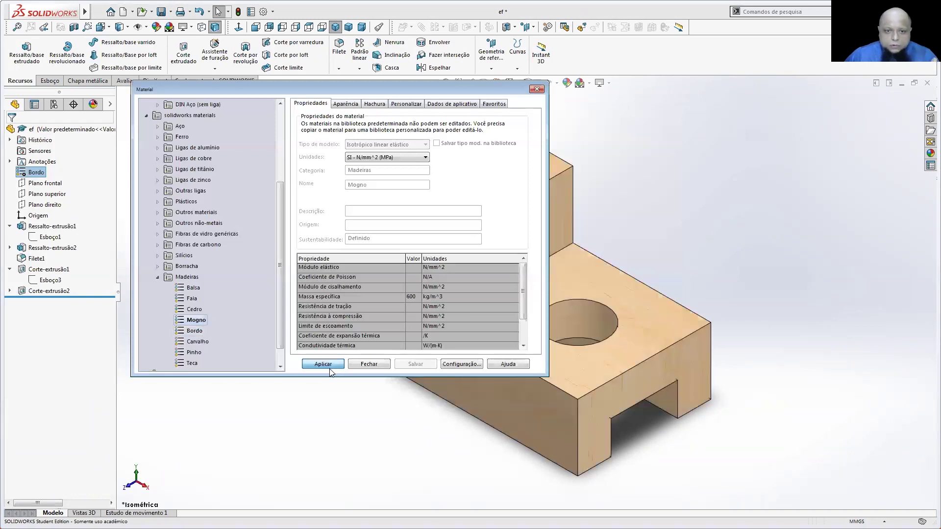
left_click(330, 367)
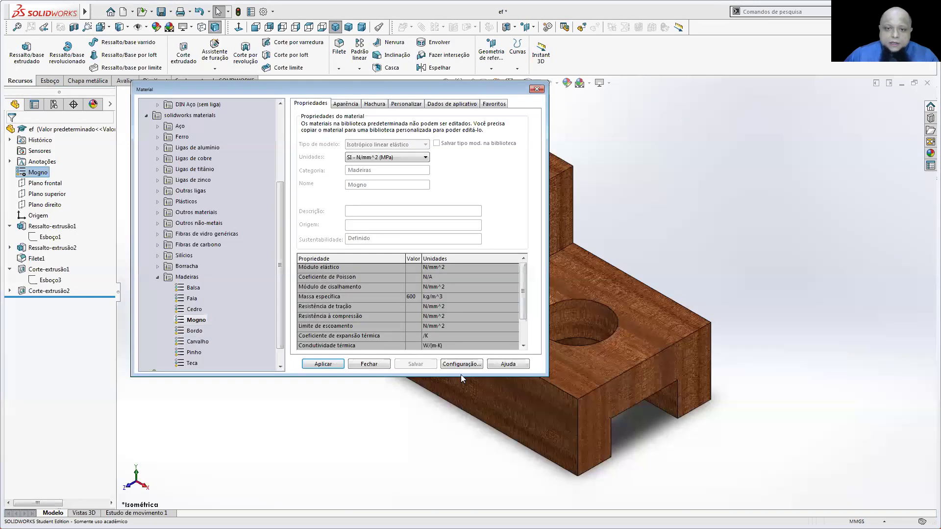
key("Escape")
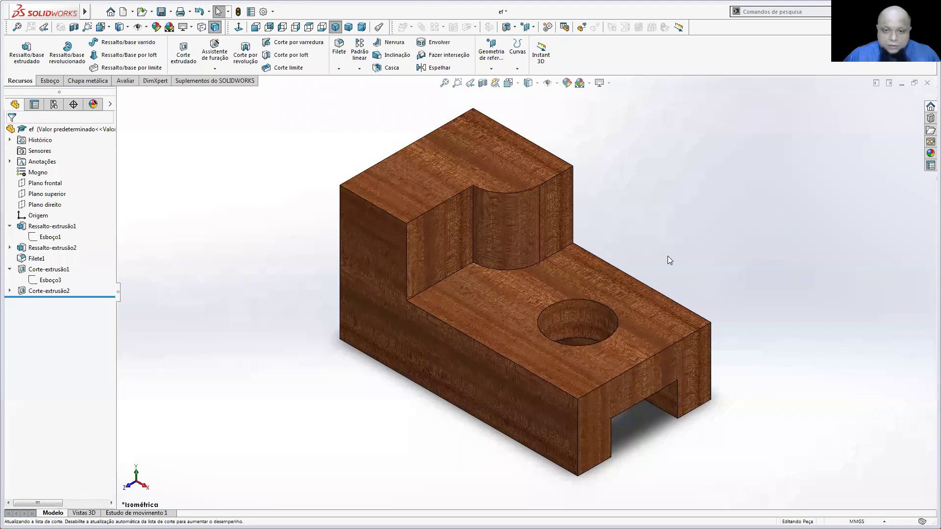
- Return to the drawing of ef and delete both unshaded pictorial views, keeping the shaded isometric view
key("ctrl+Tab")
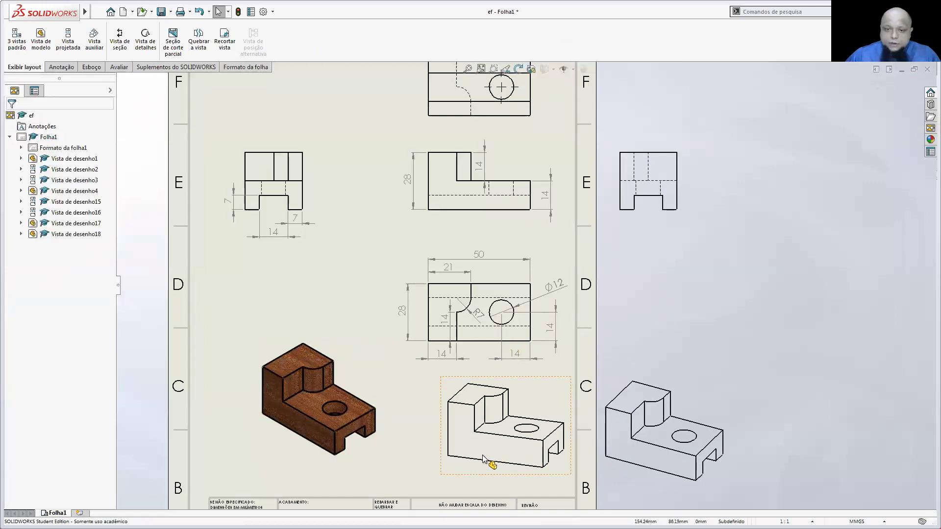
left_click(482, 470)
key("Delete")
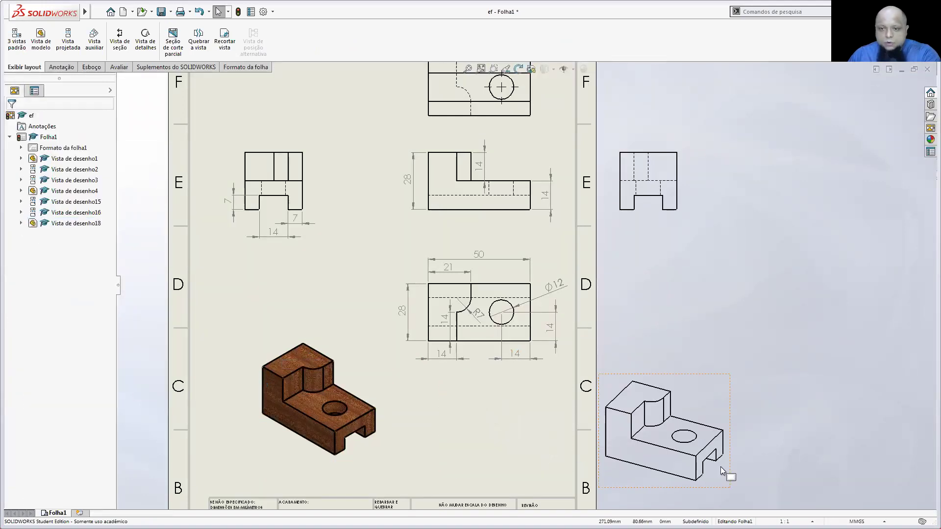
left_click(725, 471)
key("Delete")
- Delete the projected side view outside the sheet and the bottom view above the front view, and fit the whole sheet on screen
key("Delete")
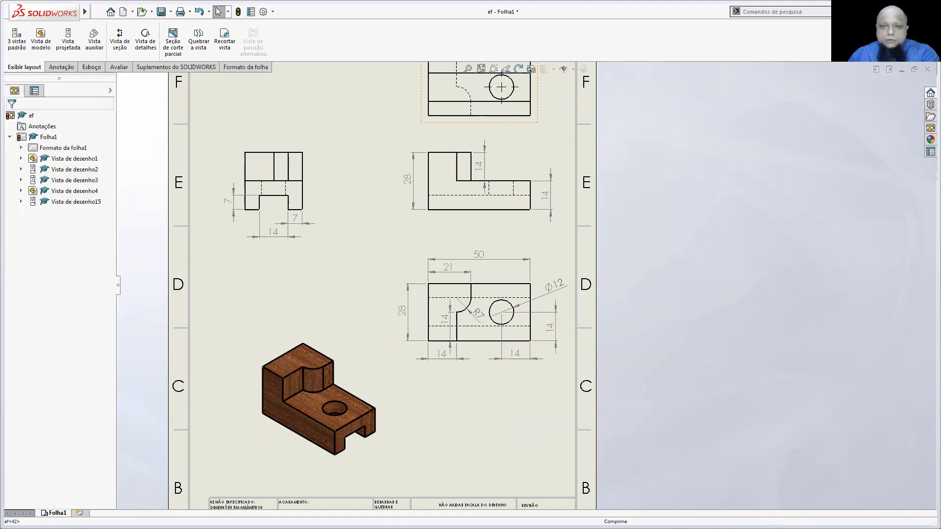
left_click(512, 125)
key("Delete")
key("f")
scroll(583, 237, "up", 2)
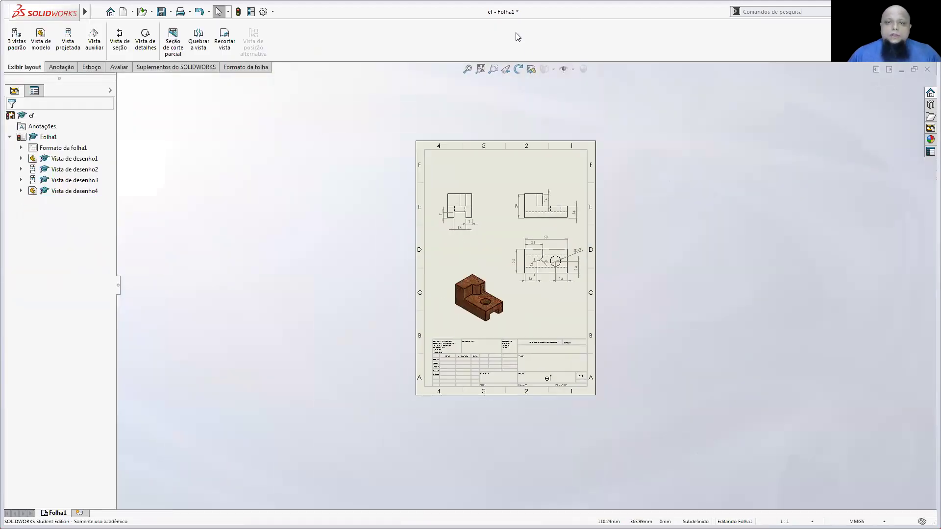
left_click(480, 69)
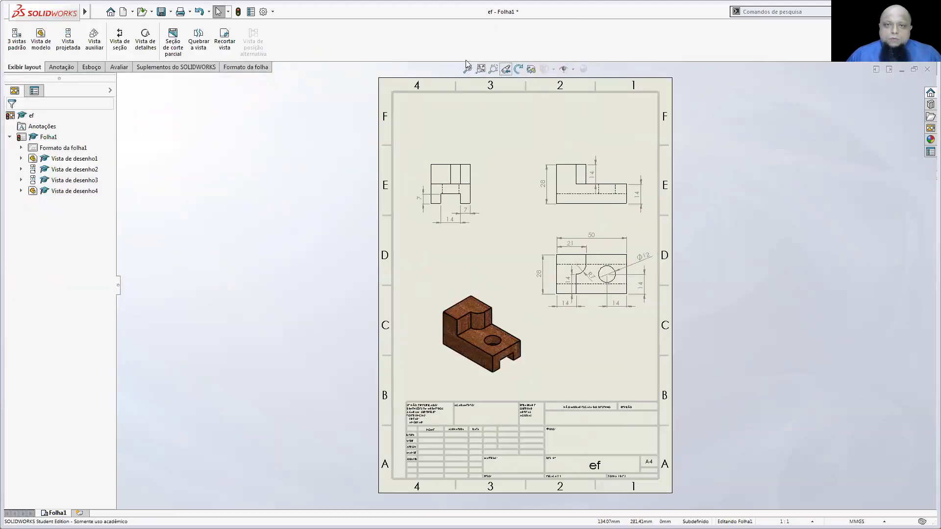
left_click(170, 15)
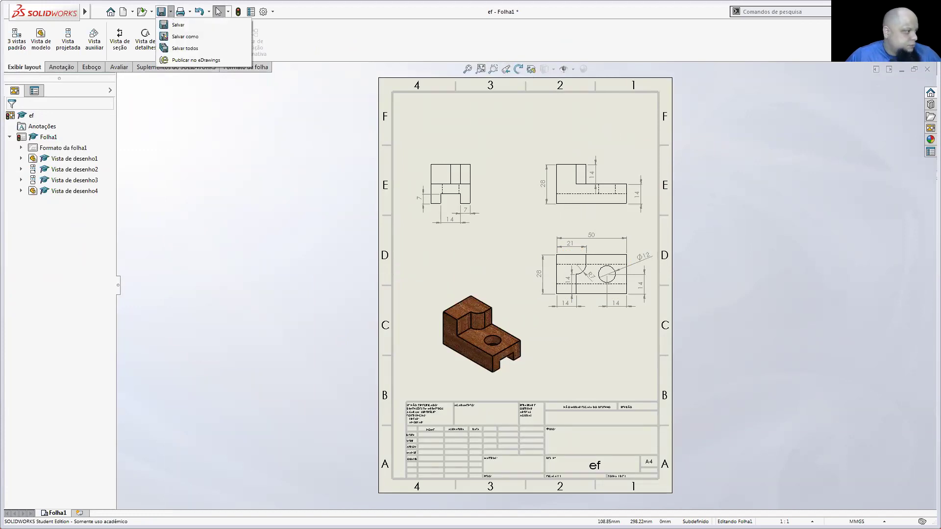
left_click(177, 25)
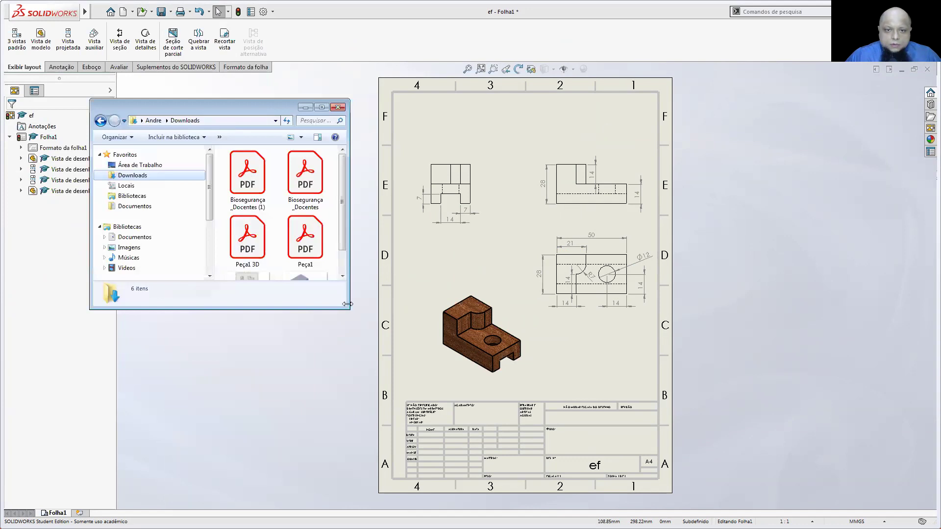
- Delete the two Biosegurança_Docentes PDFs and the Peça1 3D and Peça1 PDFs from the Downloads folder
left_click_drag(347, 309, 503, 435)
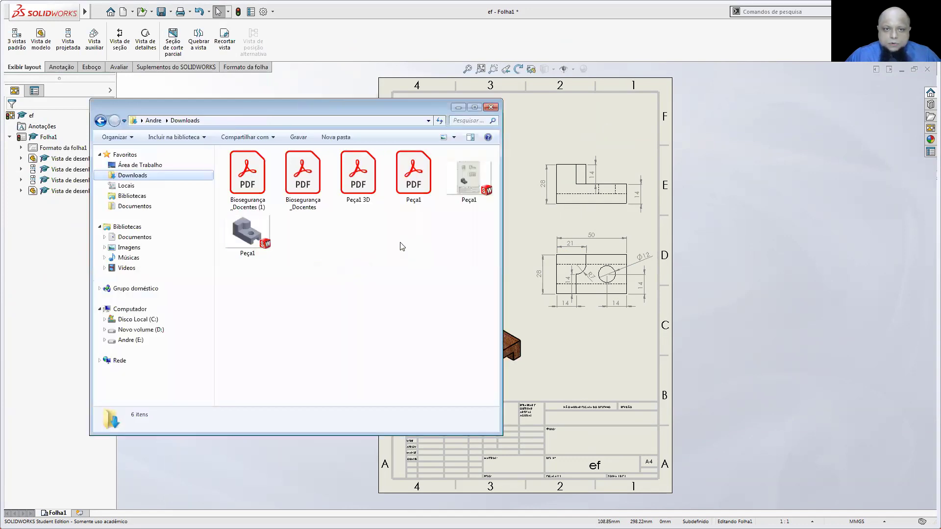
left_click(362, 189)
left_click(244, 190, "shift")
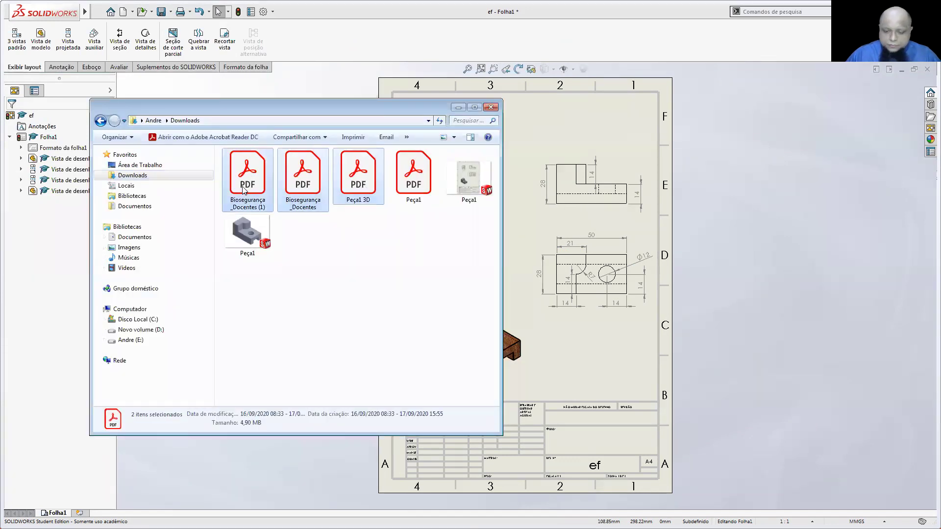
key("Delete")
key("Return")
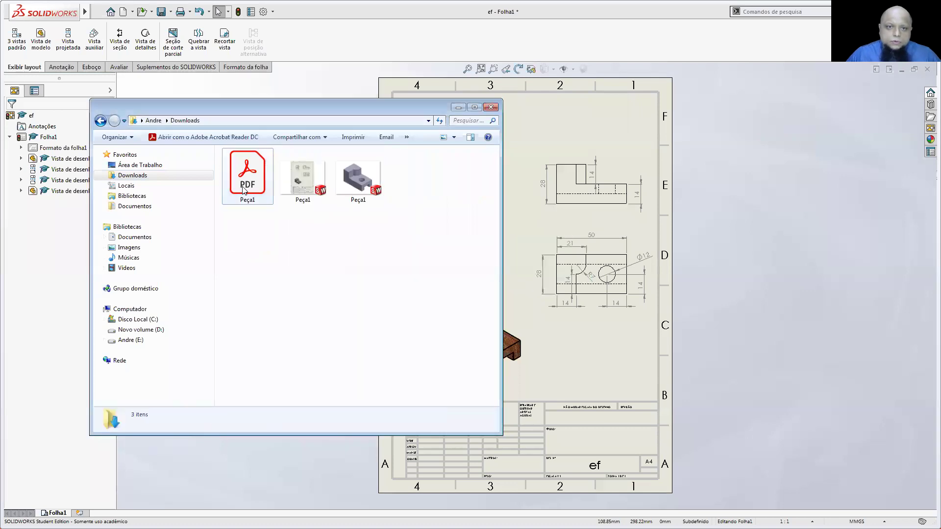
left_click(244, 191)
key("Delete")
key("Return")
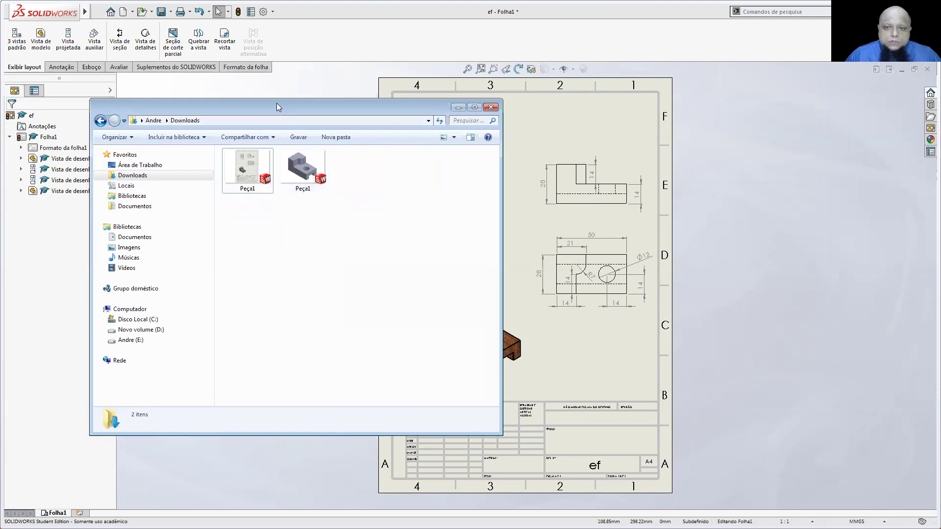
left_click_drag(277, 104, 210, 118)
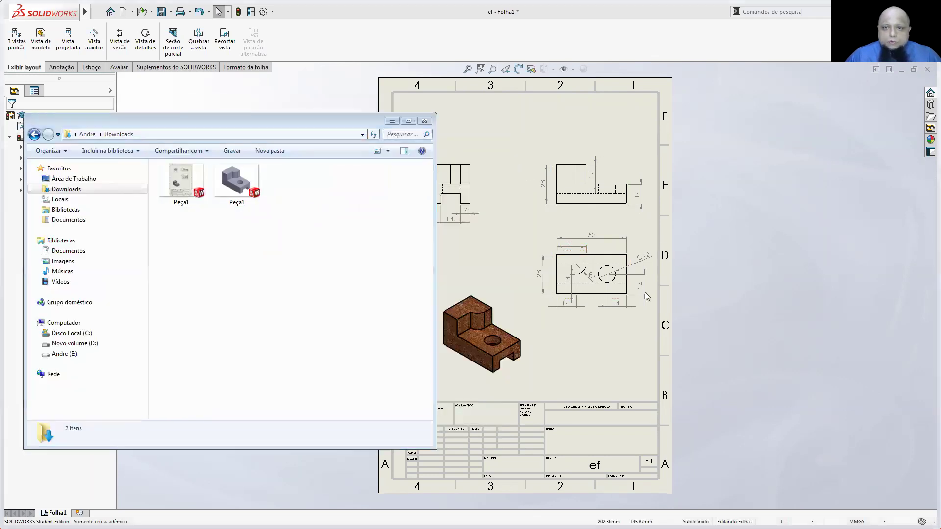
- Return to the ef drawing, start saving it under the name ef in PDF format, and open the PDF export options
left_click(645, 292)
scroll(458, 242, "up", 3)
scroll(426, 250, "down", 3)
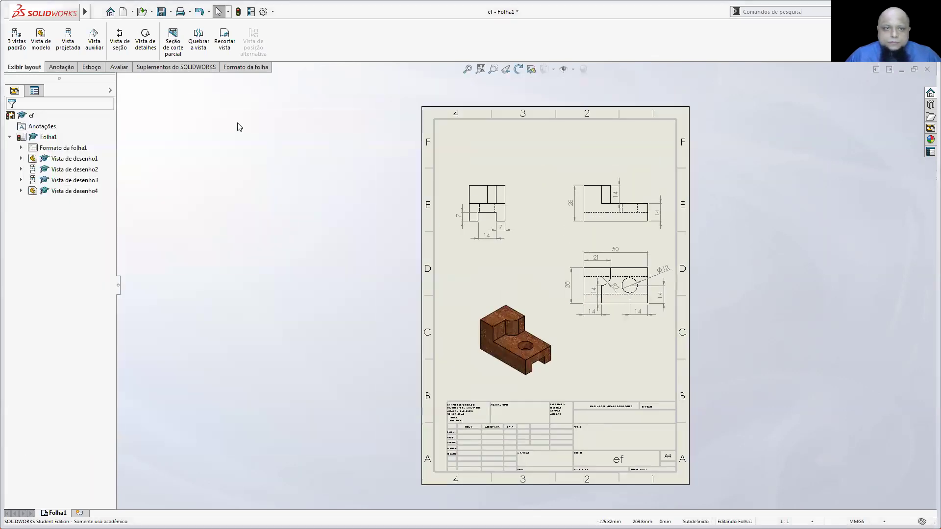
left_click(171, 12)
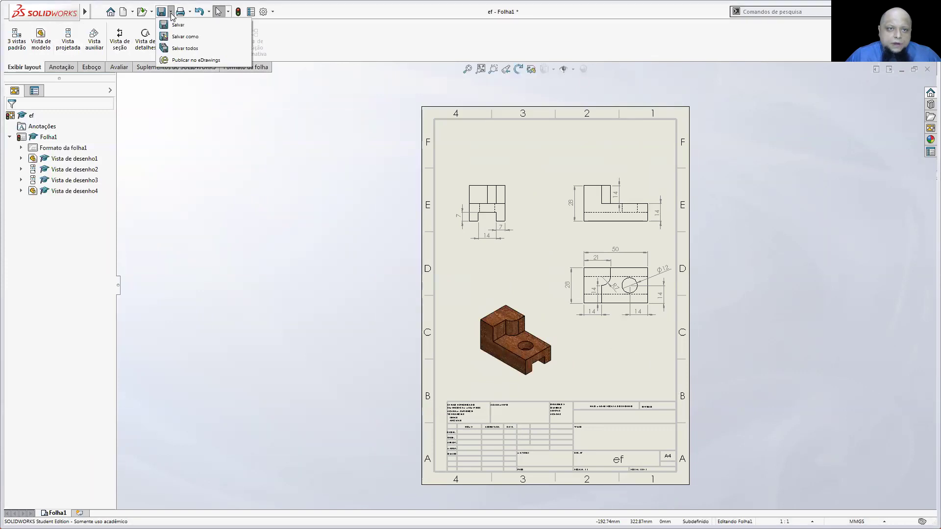
left_click(178, 37)
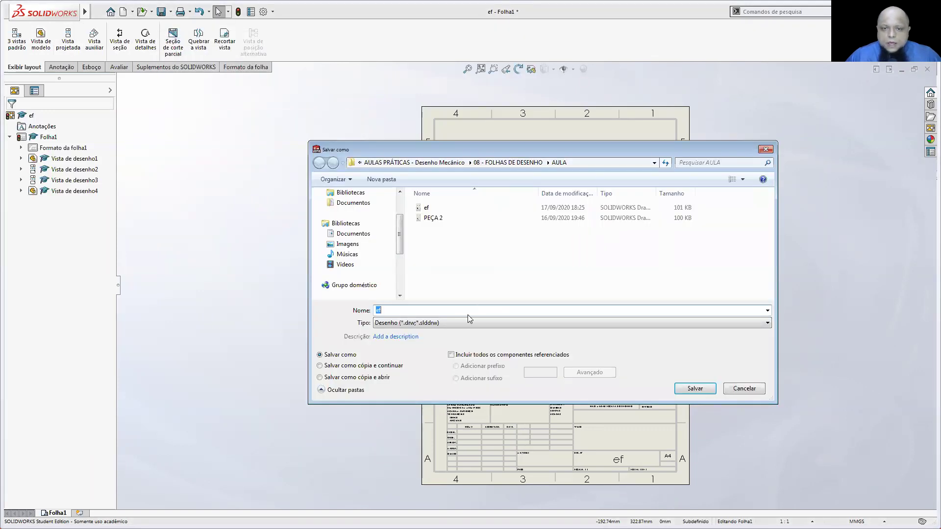
left_click(462, 321)
left_click(478, 376)
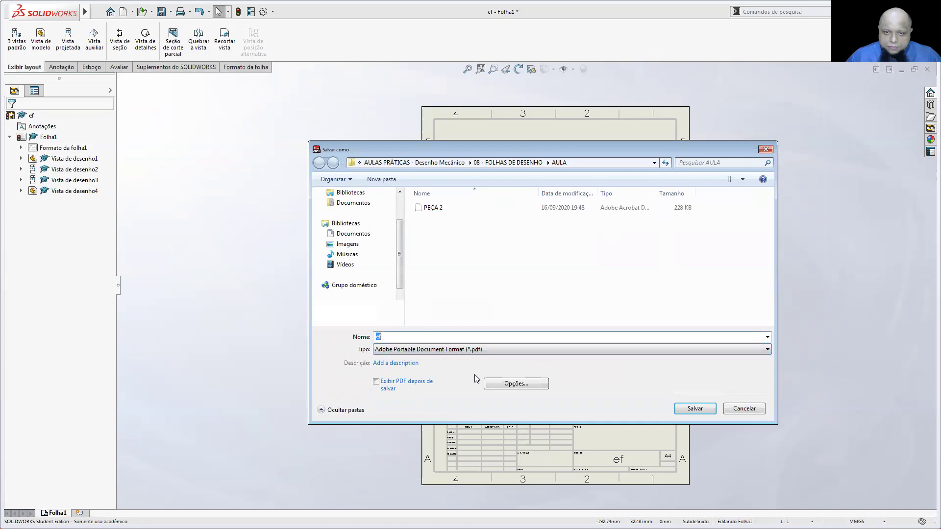
left_click(497, 383)
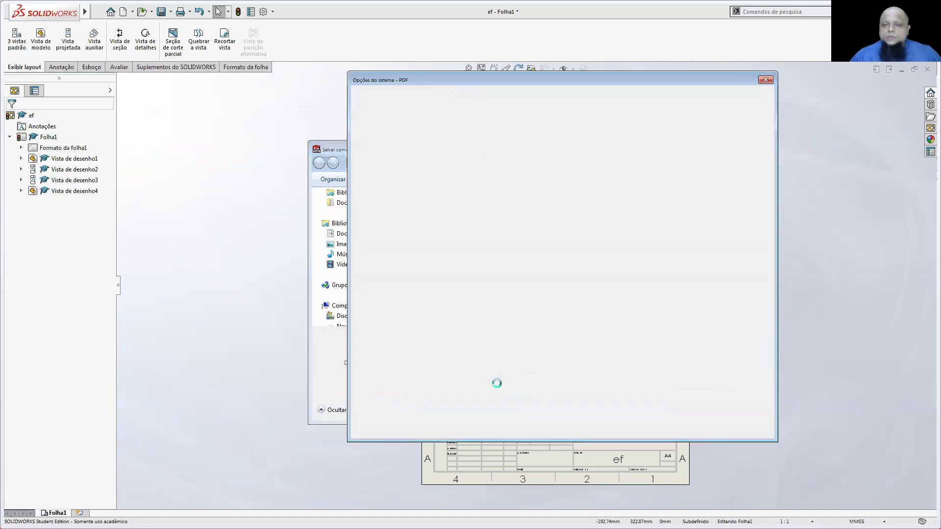
- Set the shaded/draft geometry DPI and the OLE sharpness DPI of the PDF export to 96
left_click(582, 168)
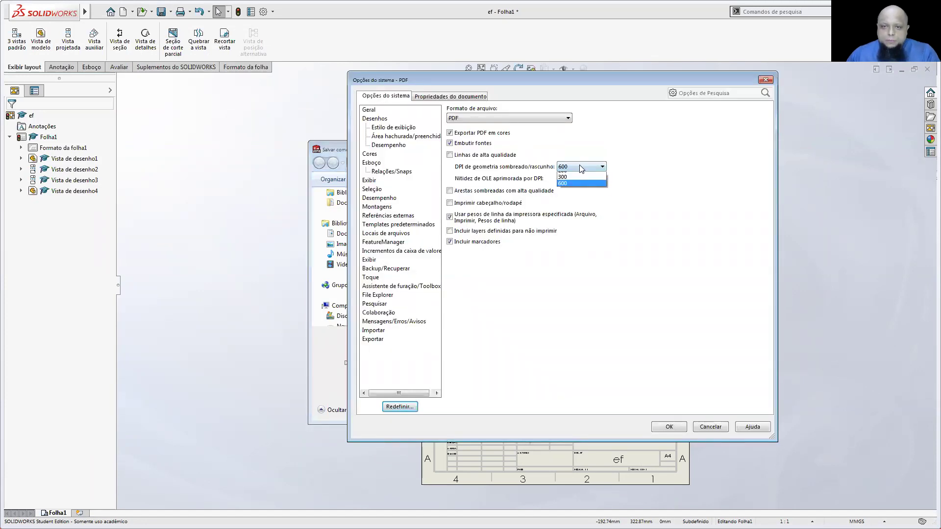
left_click(582, 176)
left_click(581, 182)
left_click(579, 190)
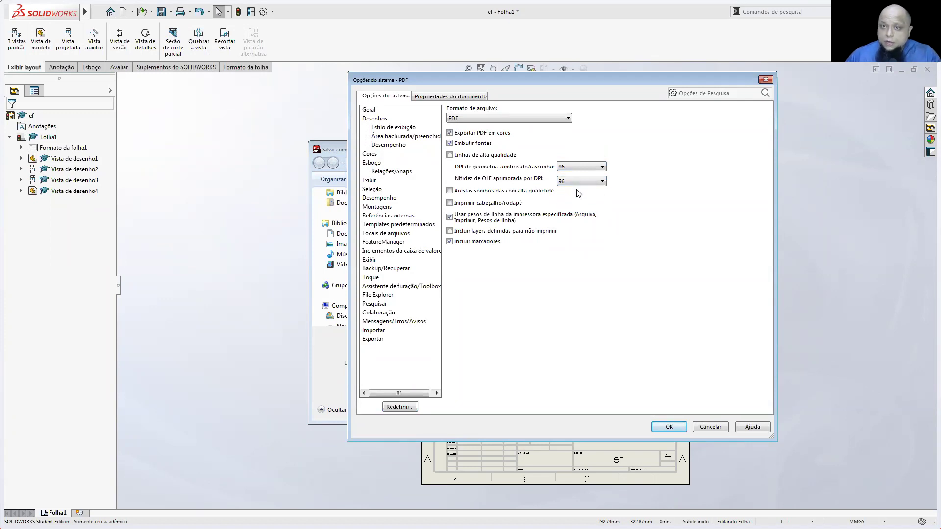
- Set the shaded/draft geometry DPI and the OLE sharpness DPI to 600, and save the PDF
left_click(583, 167)
left_click(578, 193)
left_click(576, 184)
left_click(573, 209)
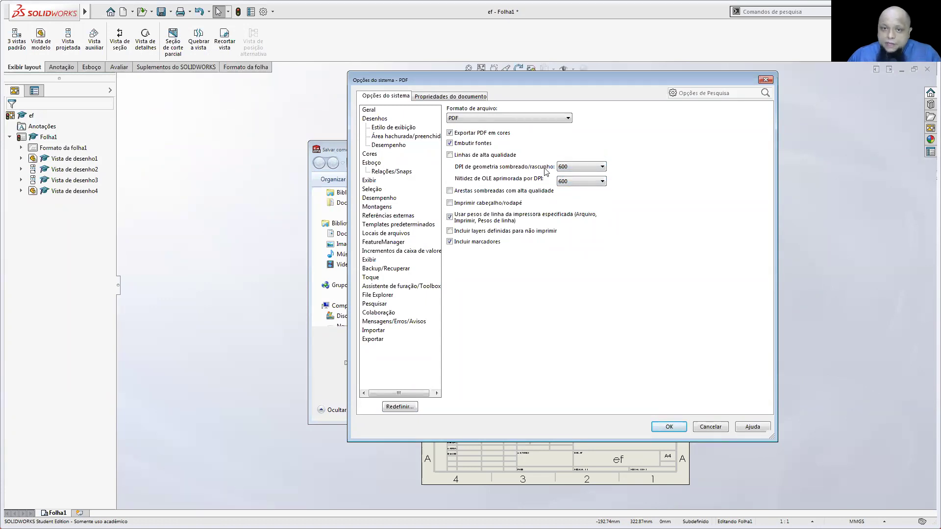
left_click(658, 432)
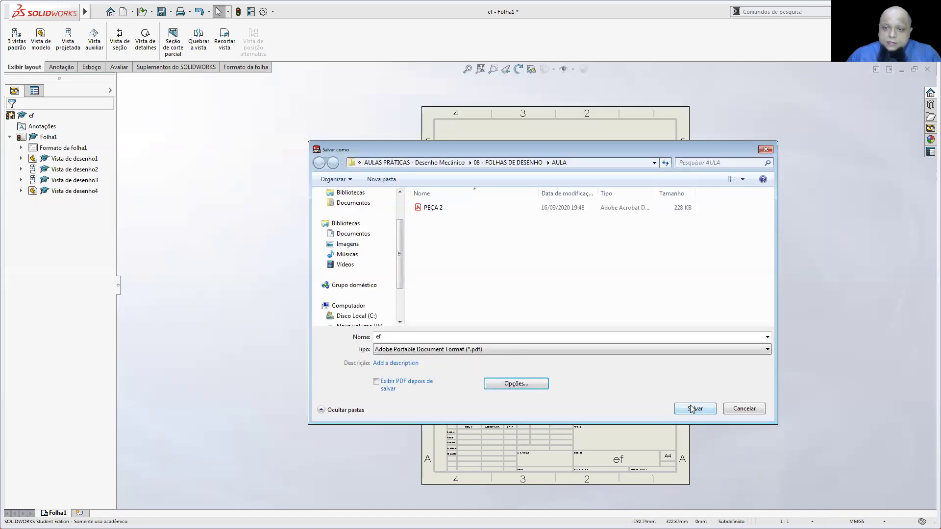
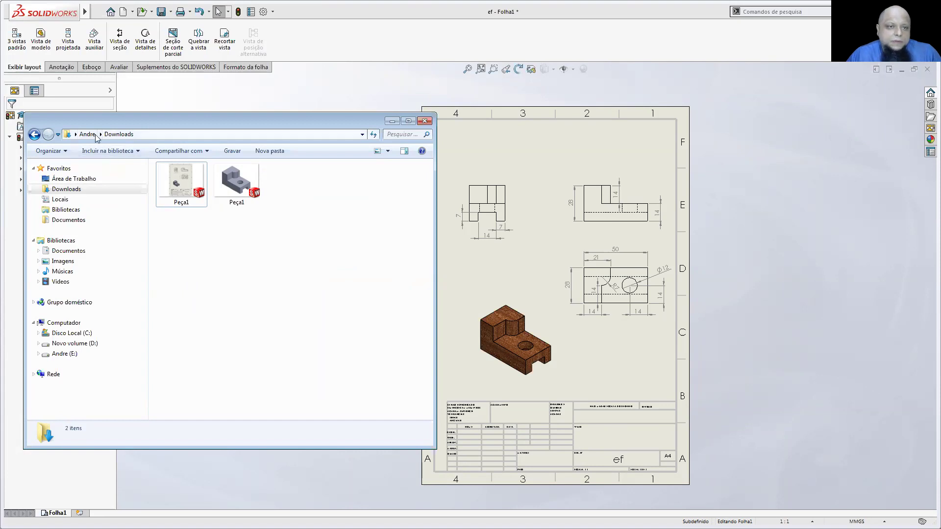
- Browse drive E: to the AULA folder inside 08 - FOLHAS DE DESENHO and select the ef PDF
left_click(67, 355)
double_click(177, 293)
double_click(182, 214)
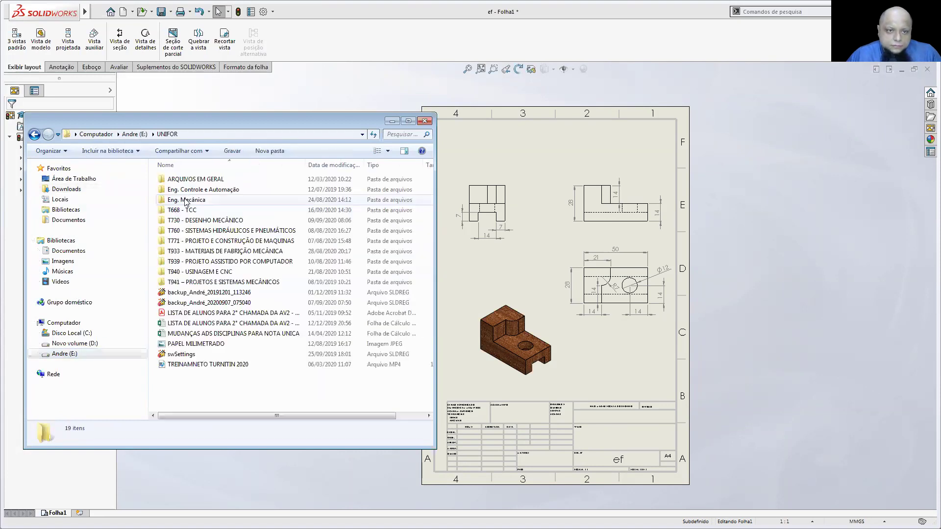
double_click(195, 221)
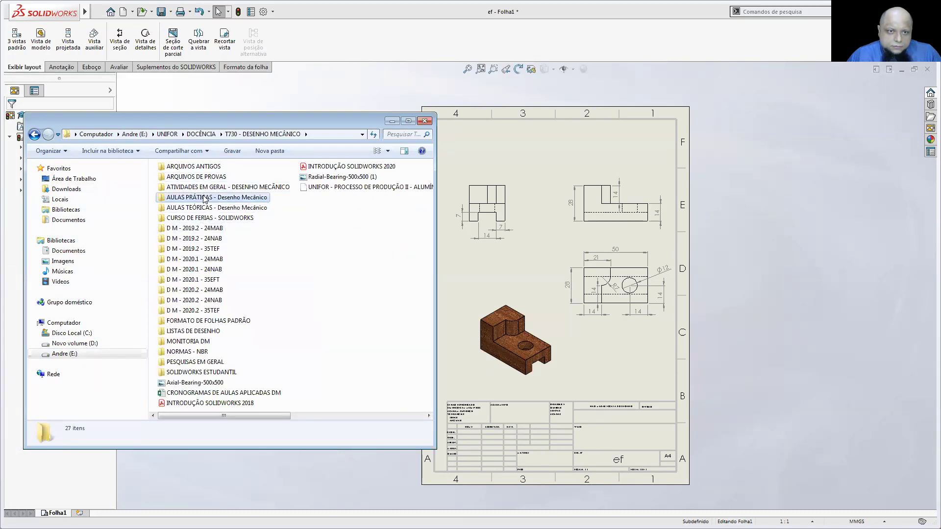
double_click(210, 198)
double_click(216, 210)
double_click(191, 198)
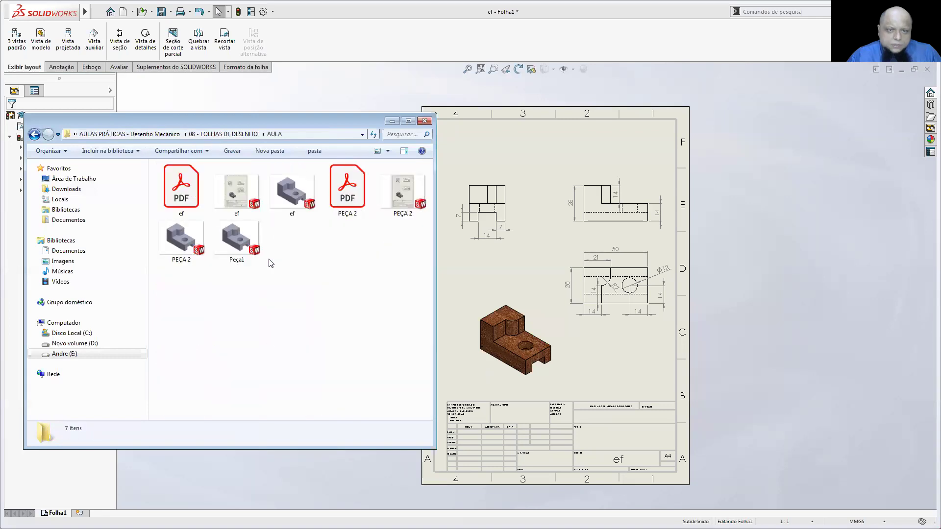
left_click(286, 212)
key("Left")
key("Left")
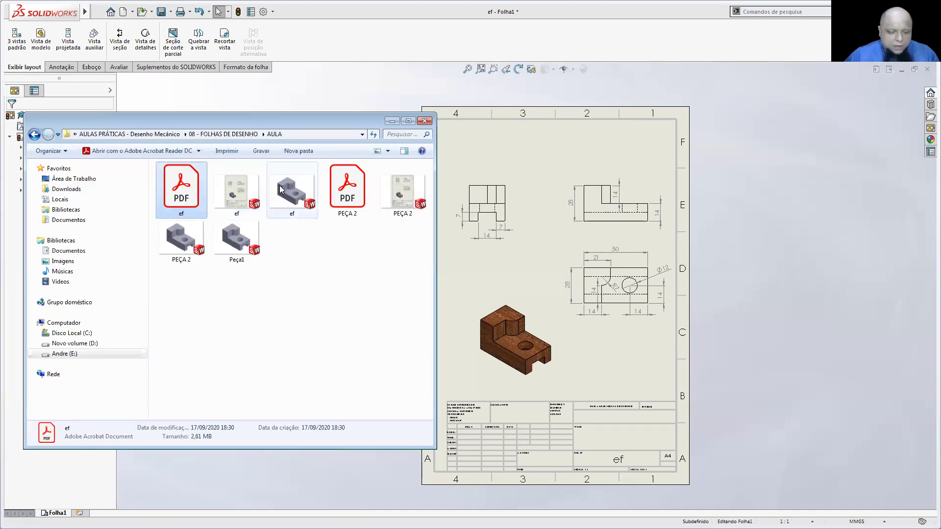
- Switch to part ef to view its model, and return through the drawing to the AULA folder window
left_click(303, 104)
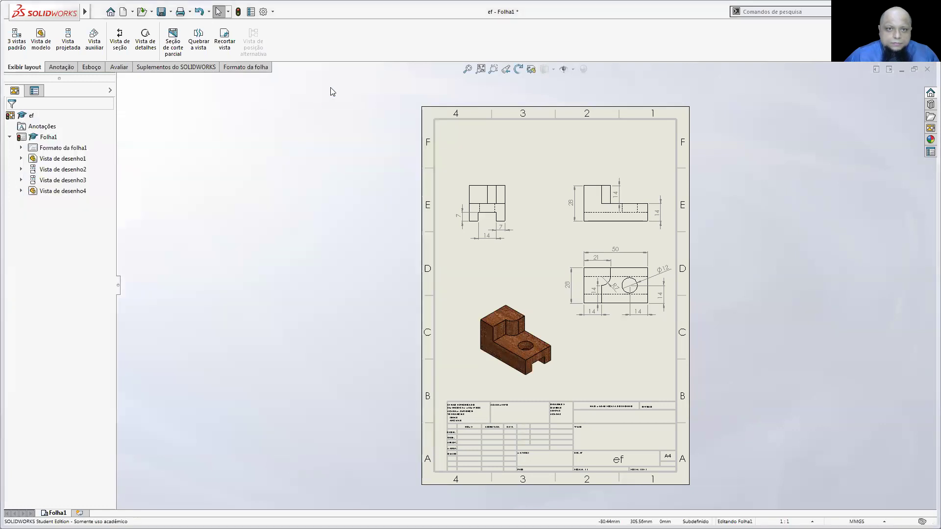
key("ctrl+Tab")
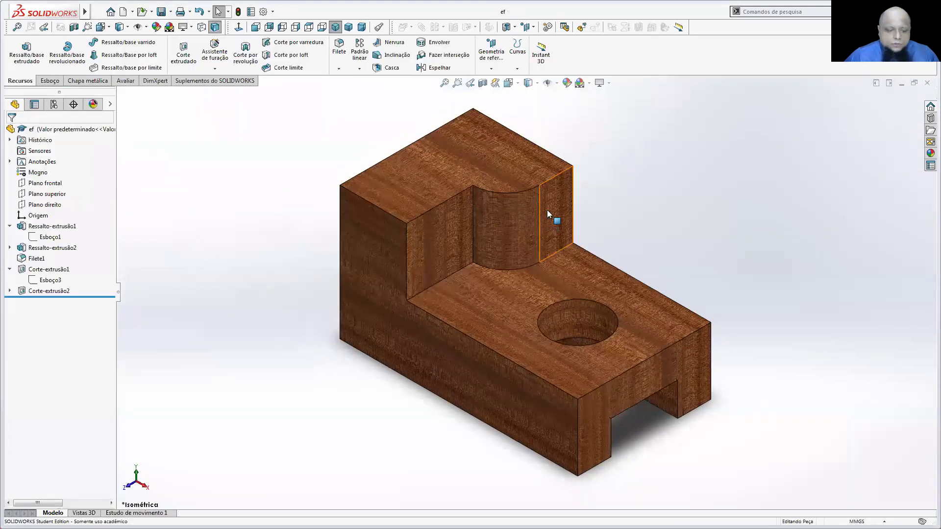
key("ctrl+Tab")
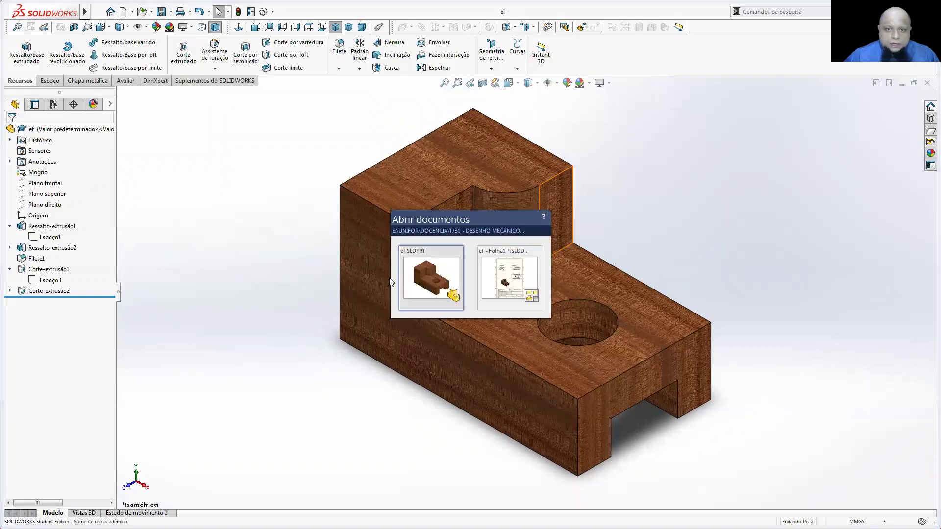
key("alt+Tab")
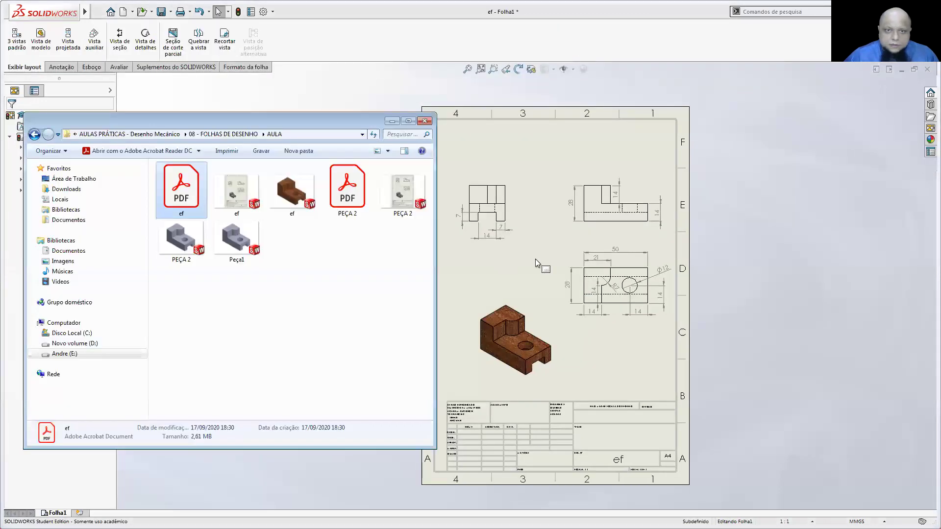
- Open the exported ef PDF in Acrobat Reader, examine its views, and hide the bookmarks and tools panes
double_click(178, 194)
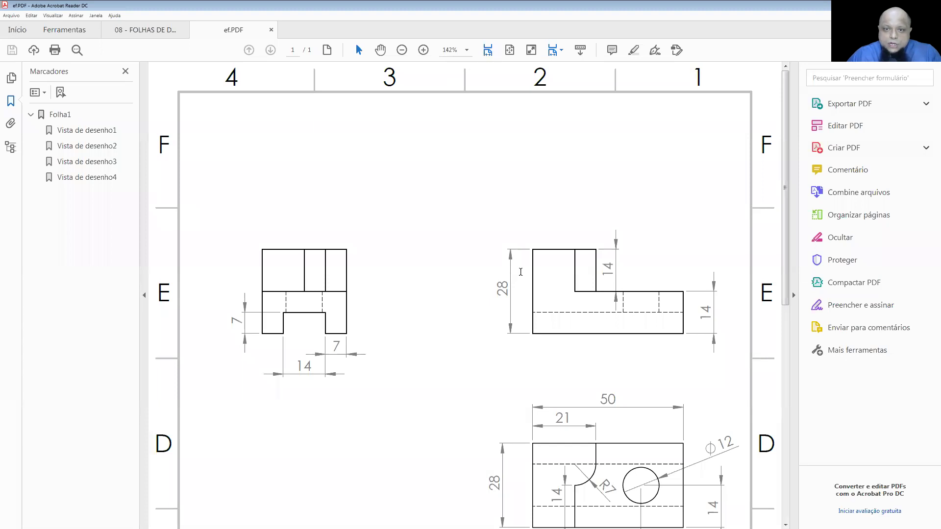
scroll(507, 282, "down", 4)
scroll(507, 283, "down", 3)
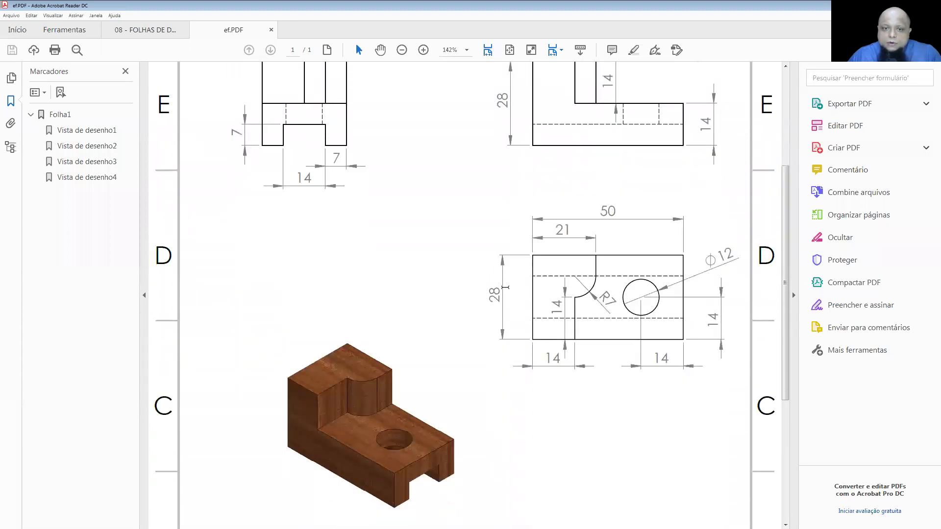
scroll(636, 275, "up", 2)
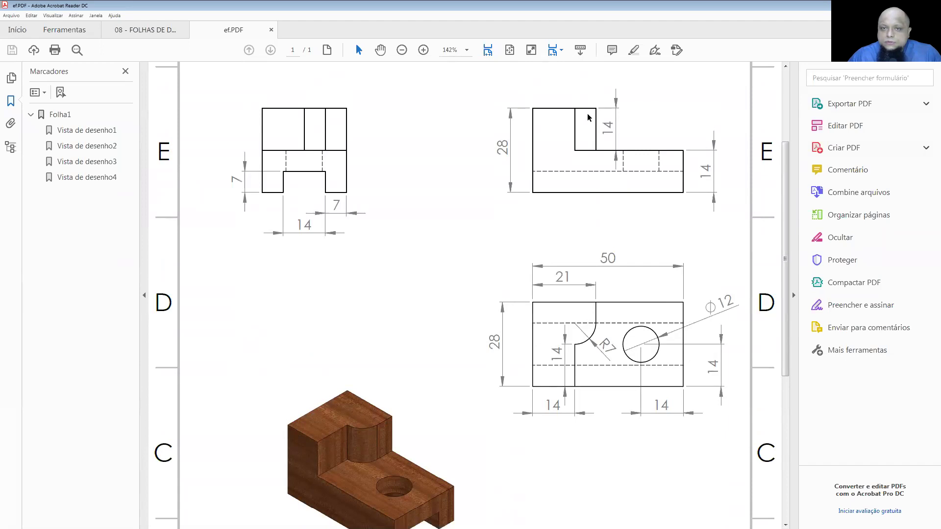
left_click(145, 295)
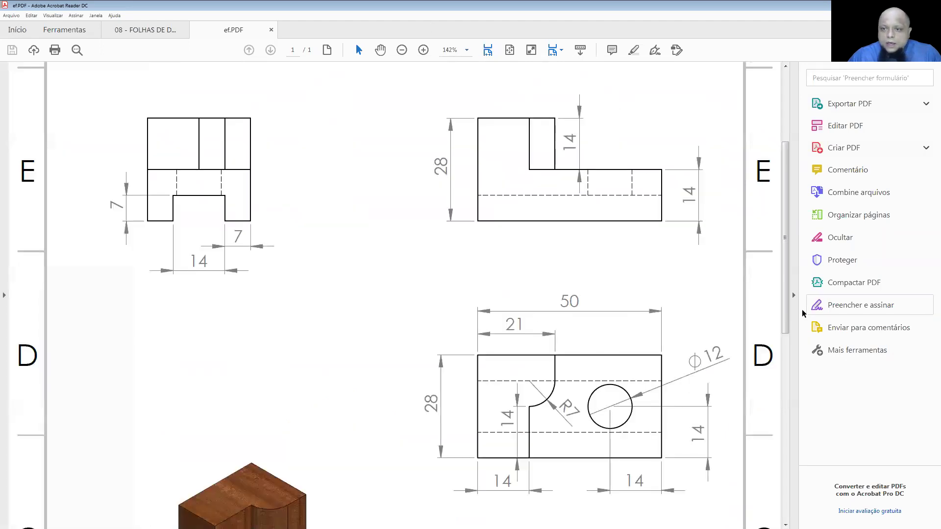
left_click(794, 295)
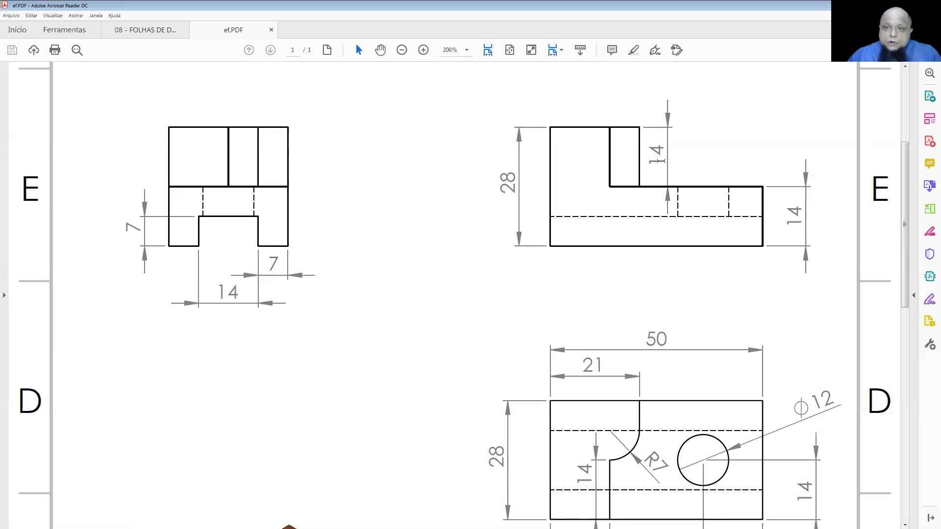
- Examine the PDF's title block and the educational-product notice below it, and fit the whole page on screen
scroll(663, 404, "down", 5)
scroll(663, 404, "down", 8)
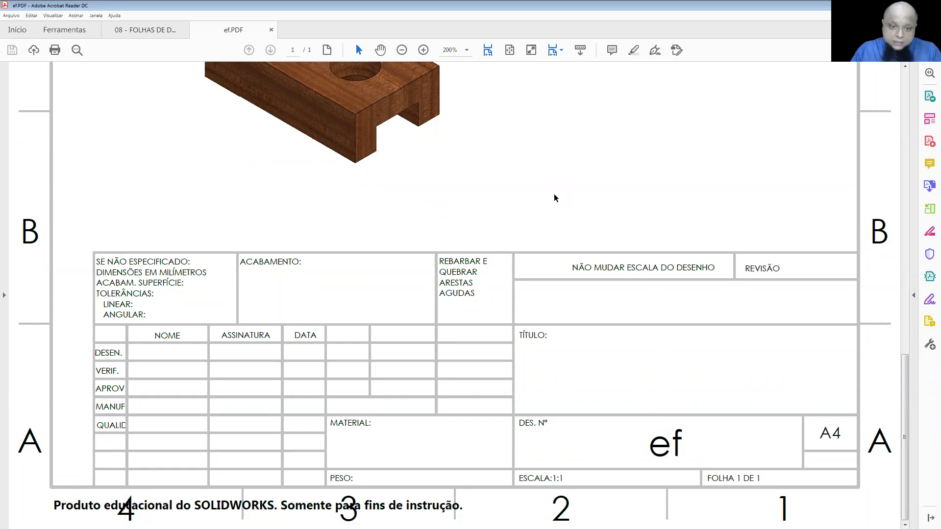
left_click_drag(58, 505, 451, 510)
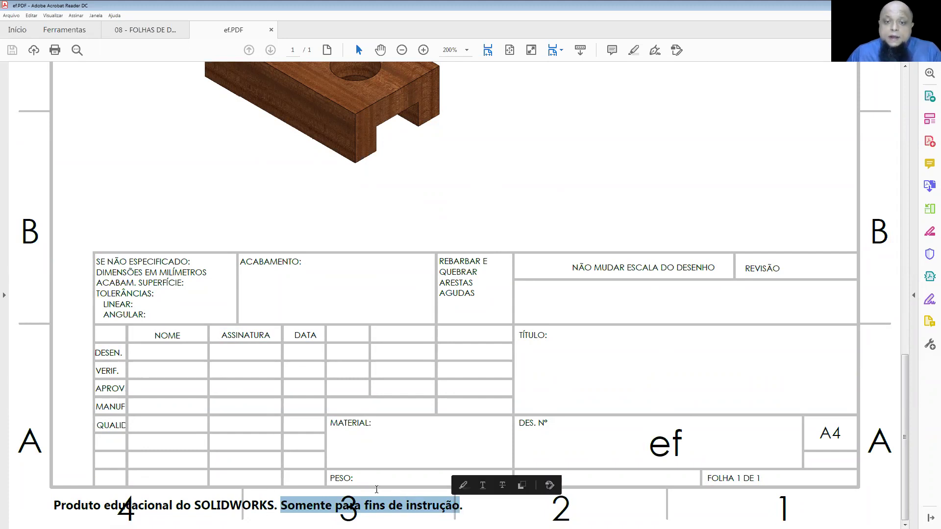
left_click(409, 418)
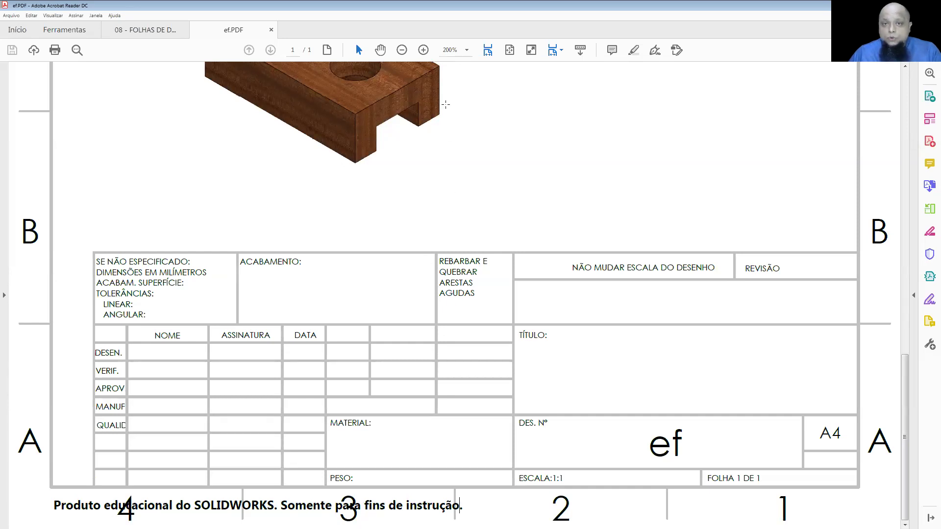
left_click(509, 50)
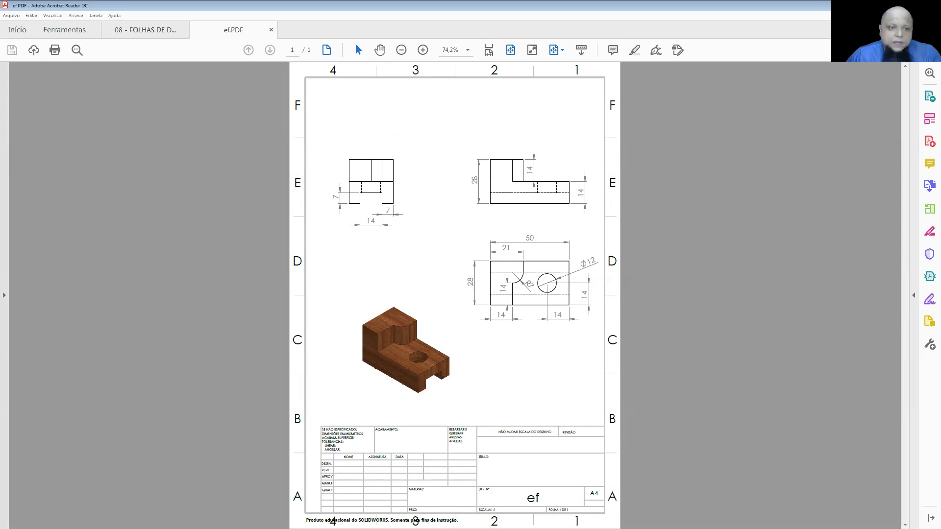
- Minimize the AULA folder window, switch to the PowerPoint presentation, and look through its exercise slides
key("alt+Tab")
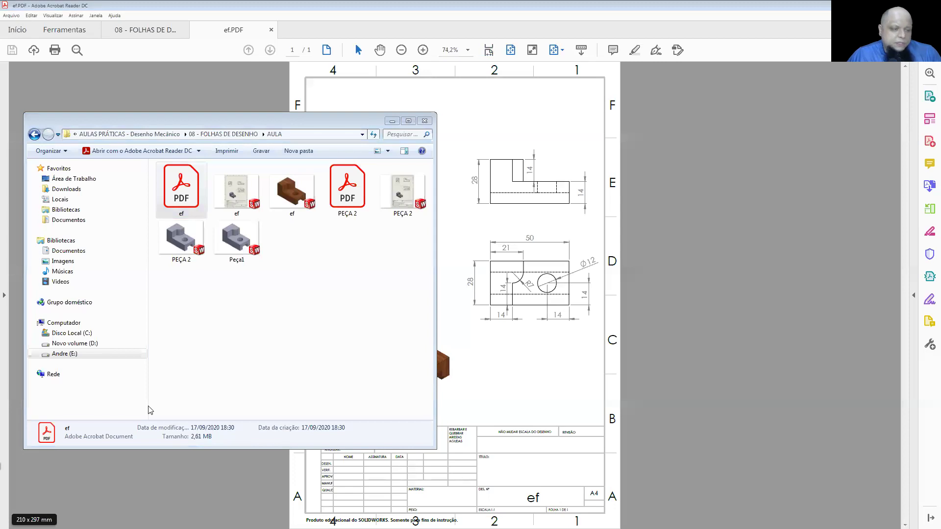
left_click(392, 121)
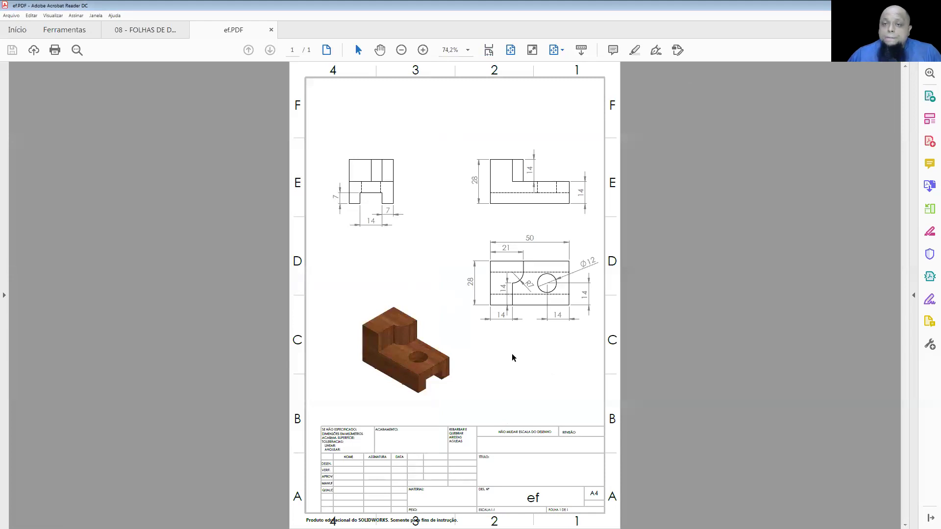
key("alt+Tab")
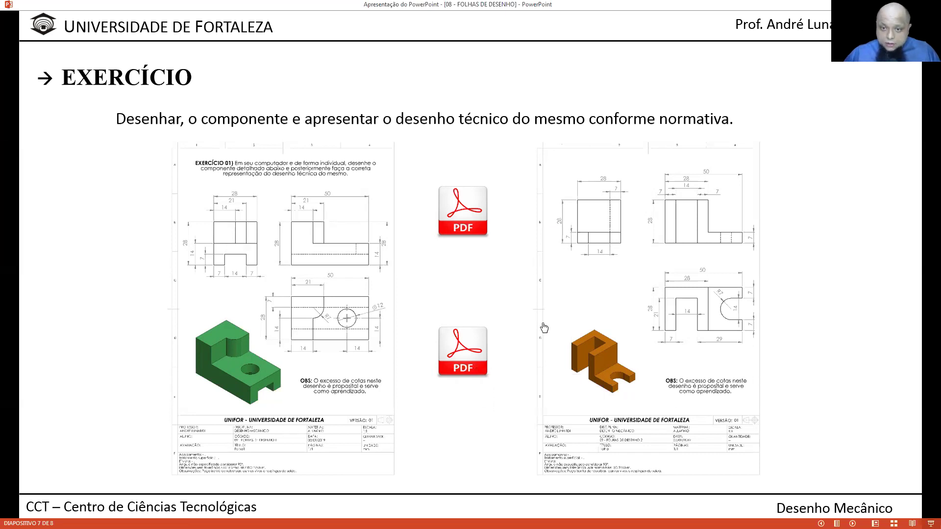
left_click(676, 405)
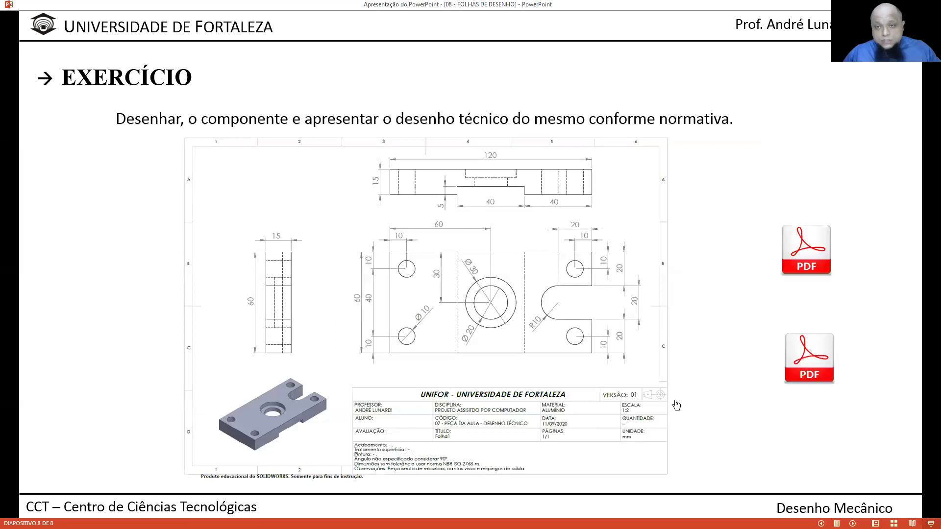
left_click(676, 404)
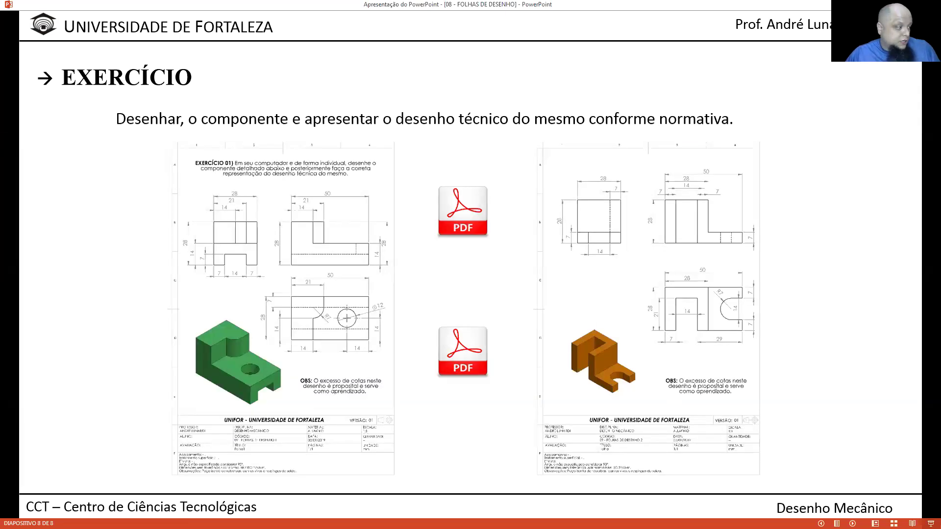